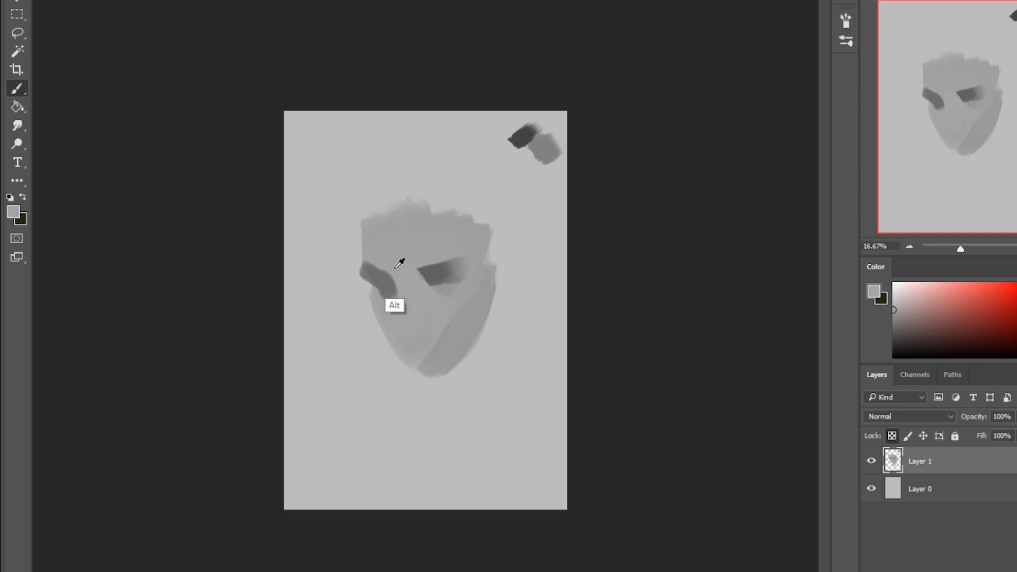
Reshape the dark eye-socket shadows and paint darker, tapered eyebrow strokes along their upper edges.
{"action": "key", "text": "e"}
{"action": "left_click_drag", "start_coordinate": [409, 289], "coordinate": [450, 264]}
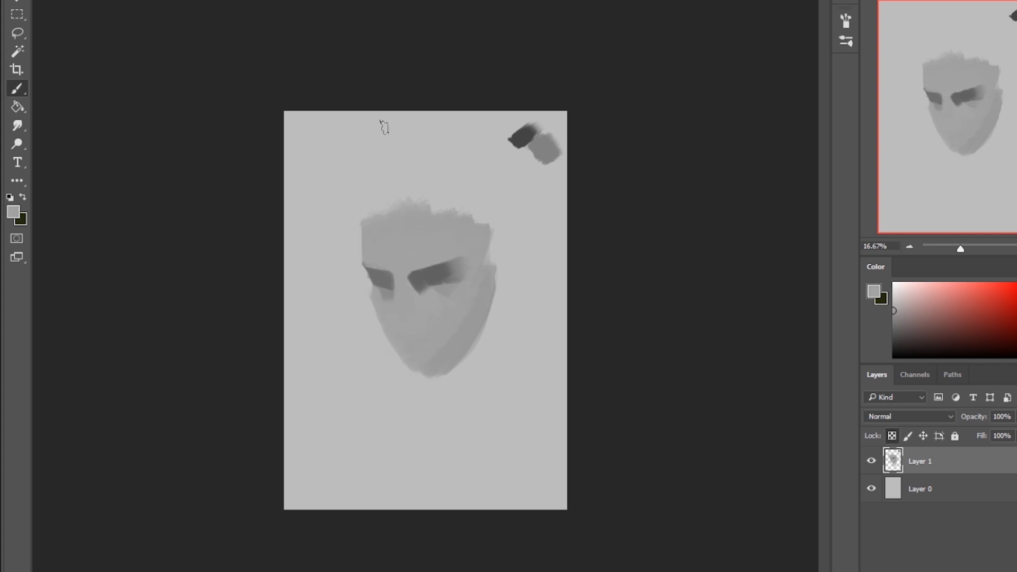
{"action": "key", "text": "ctrl+z"}
{"action": "left_click", "coordinate": [382, 277], "text": "alt"}
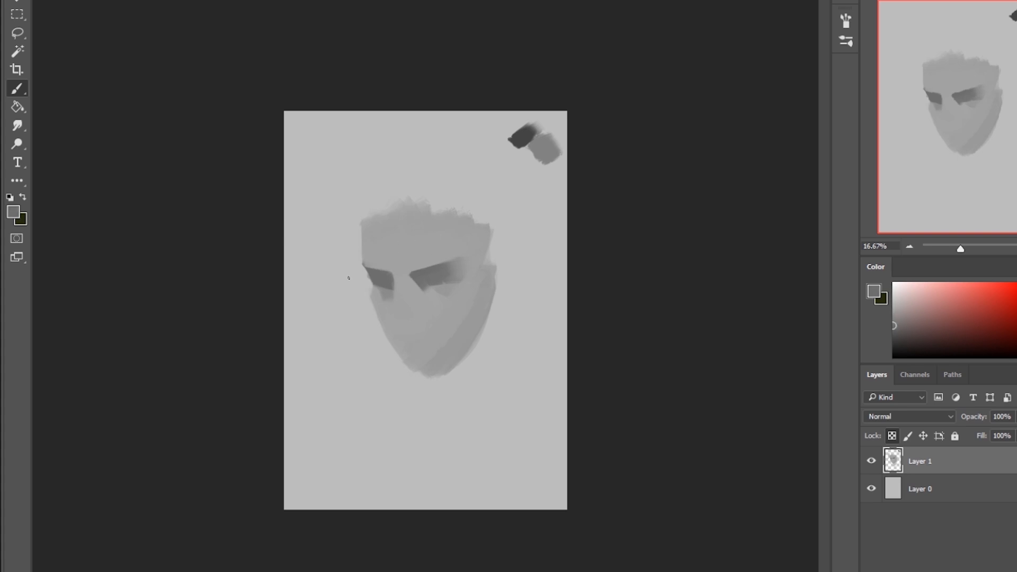
{"action": "left_click_drag", "start_coordinate": [459, 261], "coordinate": [390, 273]}
{"action": "left_click", "coordinate": [386, 264], "text": "alt"}
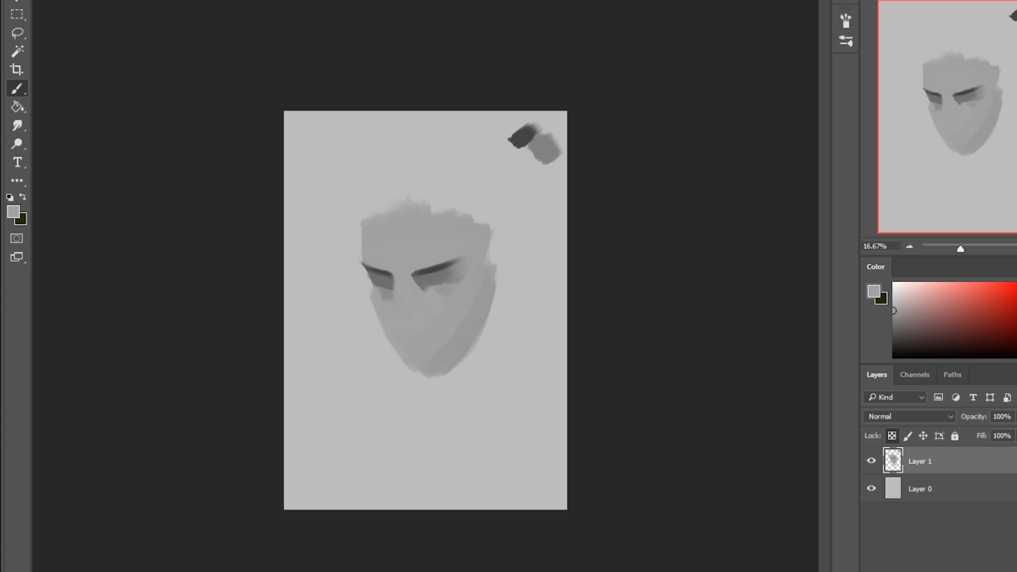
Add a light gray swatch beside the reference grays and block in light planes on the forehead and near cheek.
{"action": "left_click_drag", "start_coordinate": [894, 341], "coordinate": [894, 293]}
{"action": "left_click_drag", "start_coordinate": [521, 175], "coordinate": [537, 172]}
{"action": "mouse_move", "coordinate": [472, 233]}
{"action": "left_mouse_down"}
{"action": "mouse_move", "coordinate": [449, 228]}
{"action": "mouse_move", "coordinate": [451, 241]}
{"action": "left_mouse_up"}
{"action": "mouse_move", "coordinate": [471, 292]}
{"action": "left_mouse_down"}
{"action": "mouse_move", "coordinate": [450, 340]}
{"action": "mouse_move", "coordinate": [427, 339]}
{"action": "left_mouse_up"}
Paint the gray eye shapes inside both sockets and darken the far eye's upper lid.
{"action": "left_click", "coordinate": [432, 271], "text": "alt"}
{"action": "left_click", "coordinate": [450, 297], "text": "alt"}
{"action": "mouse_move", "coordinate": [380, 275]}
{"action": "left_mouse_down"}
{"action": "mouse_move", "coordinate": [386, 286]}
{"action": "mouse_move", "coordinate": [449, 280]}
{"action": "left_mouse_up"}
{"action": "key", "text": "ctrl+plus"}
{"action": "left_click", "coordinate": [366, 290], "text": "alt"}
{"action": "mouse_move", "coordinate": [349, 266]}
{"action": "left_mouse_down"}
{"action": "mouse_move", "coordinate": [367, 278]}
{"action": "mouse_move", "coordinate": [356, 261]}
{"action": "left_mouse_up"}
{"action": "left_click", "coordinate": [353, 249], "text": "alt"}
Block in light and mid-gray planes beside the near eye, along the nose, across the cheek and above the mouth.
{"action": "mouse_move", "coordinate": [439, 254]}
{"action": "left_mouse_down"}
{"action": "mouse_move", "coordinate": [483, 245]}
{"action": "mouse_move", "coordinate": [470, 236]}
{"action": "mouse_move", "coordinate": [460, 294]}
{"action": "left_mouse_up"}
{"action": "left_click", "coordinate": [469, 255], "text": "alt"}
{"action": "left_click", "coordinate": [581, 106], "text": "alt"}
{"action": "left_click", "coordinate": [432, 270], "text": "alt"}
{"action": "left_click", "coordinate": [580, 106], "text": "alt"}
{"action": "left_click_drag", "start_coordinate": [400, 273], "coordinate": [450, 321]}
{"action": "mouse_move", "coordinate": [393, 262]}
{"action": "left_mouse_down"}
{"action": "mouse_move", "coordinate": [390, 331]}
{"action": "mouse_move", "coordinate": [404, 343]}
{"action": "left_mouse_up"}
{"action": "left_click_drag", "start_coordinate": [416, 352], "coordinate": [448, 364]}
{"action": "left_click_drag", "start_coordinate": [418, 303], "coordinate": [449, 332]}
Shade the brow line and both eye areas with sampled mid grays.
{"action": "left_click", "coordinate": [604, 68], "text": "alt"}
{"action": "left_click", "coordinate": [360, 275], "text": "alt"}
{"action": "left_click", "coordinate": [427, 291], "text": "alt"}
{"action": "mouse_move", "coordinate": [337, 248]}
{"action": "left_mouse_down"}
{"action": "mouse_move", "coordinate": [374, 280]}
{"action": "mouse_move", "coordinate": [430, 274]}
{"action": "mouse_move", "coordinate": [448, 250]}
{"action": "left_mouse_up"}
{"action": "left_click", "coordinate": [386, 254], "text": "alt"}
{"action": "left_click", "coordinate": [362, 274], "text": "alt"}
{"action": "left_click", "coordinate": [435, 269], "text": "alt"}
Darken both eyebrows with a deeper gray and clean up their tapered outer ends.
{"action": "left_click_drag", "start_coordinate": [897, 344], "coordinate": [871, 347]}
{"action": "mouse_move", "coordinate": [418, 253]}
{"action": "left_mouse_down"}
{"action": "mouse_move", "coordinate": [473, 237]}
{"action": "mouse_move", "coordinate": [459, 238]}
{"action": "mouse_move", "coordinate": [486, 237]}
{"action": "left_mouse_up"}
{"action": "left_click", "coordinate": [467, 227], "text": "alt"}
{"action": "mouse_move", "coordinate": [491, 239]}
{"action": "left_mouse_down"}
{"action": "mouse_move", "coordinate": [463, 236]}
{"action": "mouse_move", "coordinate": [452, 247]}
{"action": "left_mouse_up"}
{"action": "left_click", "coordinate": [477, 249], "text": "alt"}
{"action": "left_click", "coordinate": [448, 245], "text": "alt"}
{"action": "left_click_drag", "start_coordinate": [335, 245], "coordinate": [355, 252]}
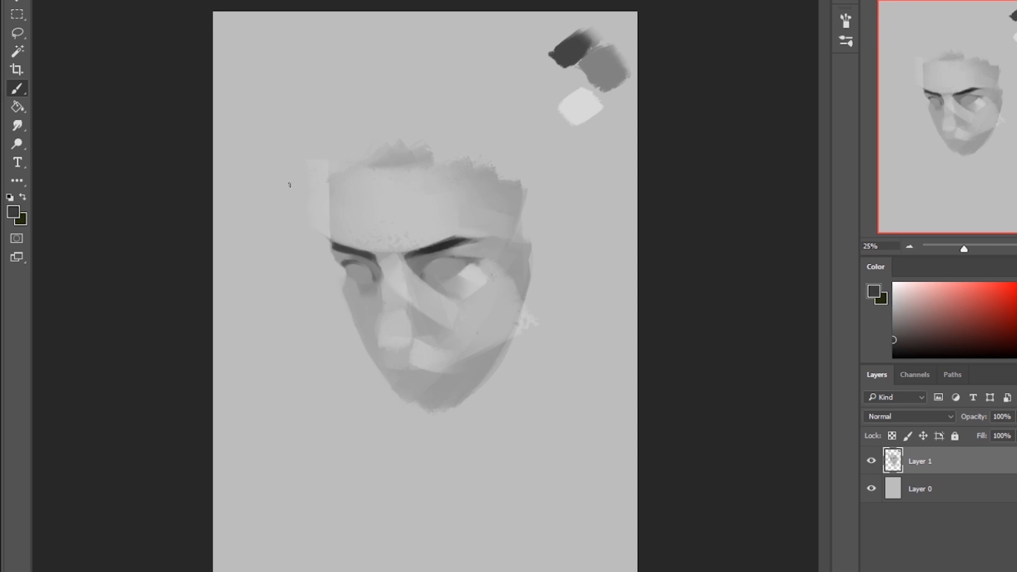
Refine the far eye's upper lid and the skin beneath its eyebrow with sampled grays.
{"action": "left_click", "coordinate": [366, 263], "text": "alt"}
{"action": "mouse_move", "coordinate": [349, 255]}
{"action": "left_mouse_down"}
{"action": "mouse_move", "coordinate": [375, 260]}
{"action": "mouse_move", "coordinate": [364, 252]}
{"action": "left_mouse_up"}
{"action": "left_click", "coordinate": [347, 249], "text": "alt"}
{"action": "left_click", "coordinate": [384, 248], "text": "alt"}
{"action": "left_click", "coordinate": [350, 250], "text": "alt"}
Paint the shadow under the nose and smooth the lower edge of the chin.
{"action": "left_click", "coordinate": [370, 333], "text": "alt"}
{"action": "mouse_move", "coordinate": [379, 332]}
{"action": "left_mouse_down"}
{"action": "mouse_move", "coordinate": [407, 352]}
{"action": "mouse_move", "coordinate": [416, 345]}
{"action": "left_mouse_up"}
{"action": "left_click", "coordinate": [395, 342], "text": "alt"}
{"action": "left_click", "coordinate": [393, 369], "text": "alt"}
{"action": "left_click", "coordinate": [414, 390], "text": "alt"}
{"action": "mouse_move", "coordinate": [398, 406]}
{"action": "left_mouse_down"}
{"action": "mouse_move", "coordinate": [438, 408]}
{"action": "mouse_move", "coordinate": [431, 416]}
{"action": "left_mouse_up"}
Refine the far eye's outline and the shading around and below it.
{"action": "left_click", "coordinate": [371, 286], "text": "alt"}
{"action": "left_click_drag", "start_coordinate": [352, 291], "coordinate": [365, 309]}
{"action": "left_click", "coordinate": [350, 289], "text": "alt"}
{"action": "left_click", "coordinate": [347, 249], "text": "alt"}
{"action": "left_click_drag", "start_coordinate": [344, 264], "coordinate": [375, 278]}
{"action": "left_click", "coordinate": [348, 251], "text": "alt"}
{"action": "left_click", "coordinate": [341, 291], "text": "alt"}
{"action": "left_click", "coordinate": [341, 246], "text": "alt"}
Darken the near eye's outer corner and shape its lower lid with sampled grays.
{"action": "left_click", "coordinate": [437, 262], "text": "alt"}
{"action": "left_click", "coordinate": [457, 262], "text": "alt"}
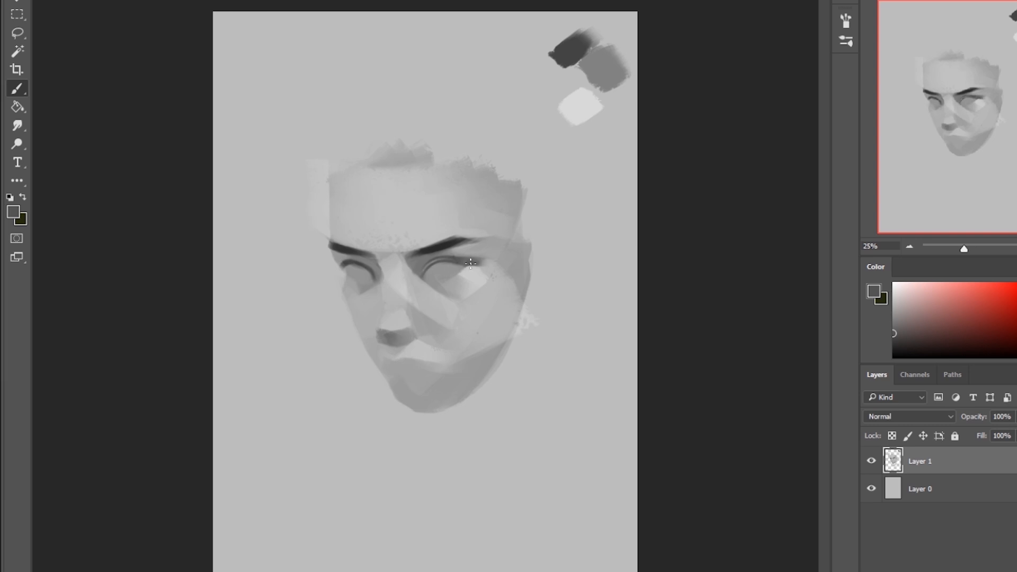
{"action": "left_click_drag", "start_coordinate": [466, 272], "coordinate": [428, 280]}
{"action": "left_click", "coordinate": [609, 72], "text": "alt"}
{"action": "left_click", "coordinate": [474, 262], "text": "alt"}
{"action": "left_click", "coordinate": [441, 260], "text": "alt"}
{"action": "left_click", "coordinate": [450, 291], "text": "alt"}
{"action": "mouse_move", "coordinate": [442, 285]}
{"action": "left_mouse_down"}
{"action": "mouse_move", "coordinate": [432, 282]}
{"action": "mouse_move", "coordinate": [468, 292]}
{"action": "left_mouse_up"}
{"action": "left_click", "coordinate": [473, 296], "text": "alt"}
Clean up the inner end of the far eyebrow with gray tones sampled between the brows.
{"action": "left_click", "coordinate": [380, 242], "text": "alt"}
{"action": "left_click", "coordinate": [400, 250], "text": "alt"}
{"action": "mouse_move", "coordinate": [380, 241]}
{"action": "left_mouse_down"}
{"action": "mouse_move", "coordinate": [391, 233]}
{"action": "mouse_move", "coordinate": [377, 249]}
{"action": "left_mouse_up"}
Paint a dark nostril and shape the nose wing with sampled shadow and light grays.
{"action": "left_click", "coordinate": [359, 275], "text": "alt"}
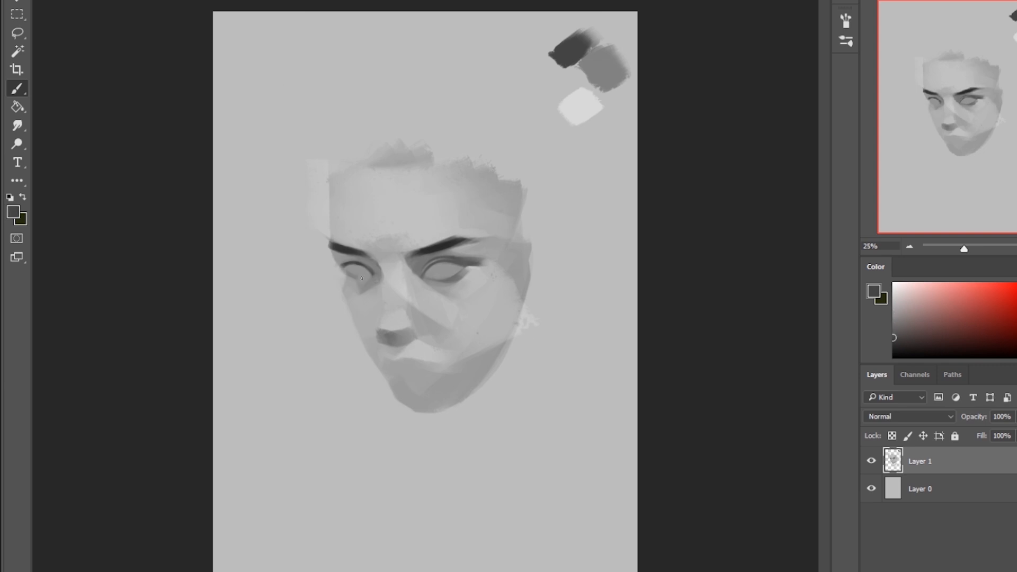
{"action": "left_click", "coordinate": [481, 240], "text": "alt"}
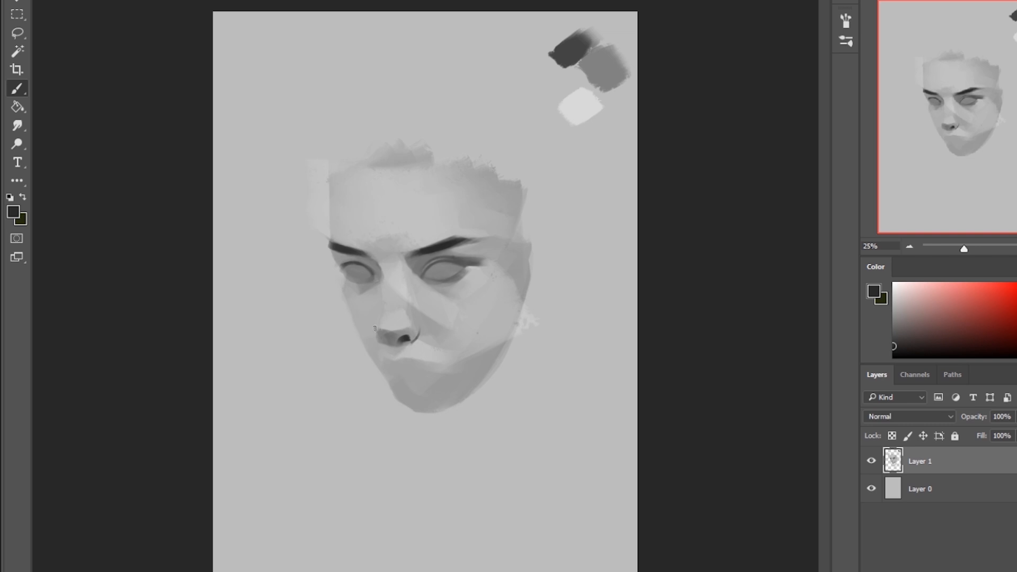
{"action": "left_click", "coordinate": [385, 349], "text": "alt"}
{"action": "left_click", "coordinate": [432, 305], "text": "alt"}
{"action": "left_click", "coordinate": [393, 318], "text": "alt"}
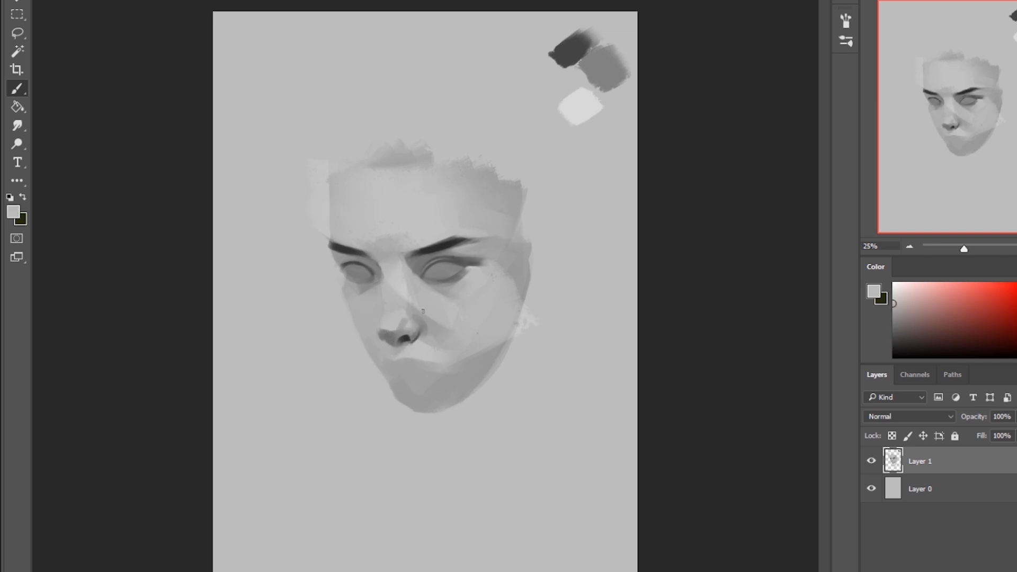
Paint dark mouth corners and shape the lower lip with the shadow beneath it.
{"action": "left_click", "coordinate": [407, 339], "text": "alt"}
{"action": "left_click_drag", "start_coordinate": [385, 365], "coordinate": [402, 374]}
{"action": "left_click_drag", "start_coordinate": [434, 366], "coordinate": [425, 369]}
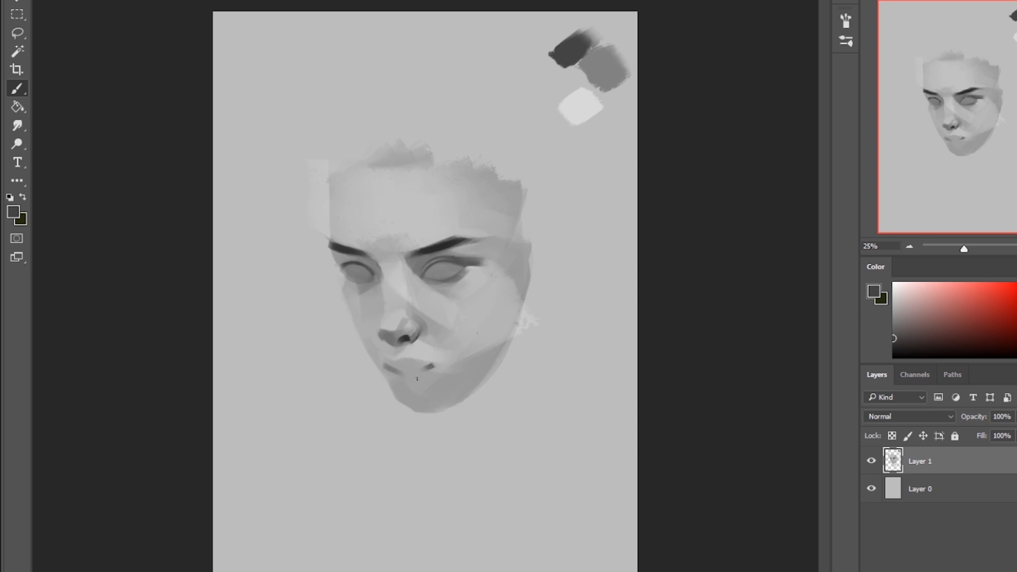
{"action": "left_click", "coordinate": [428, 370], "text": "alt"}
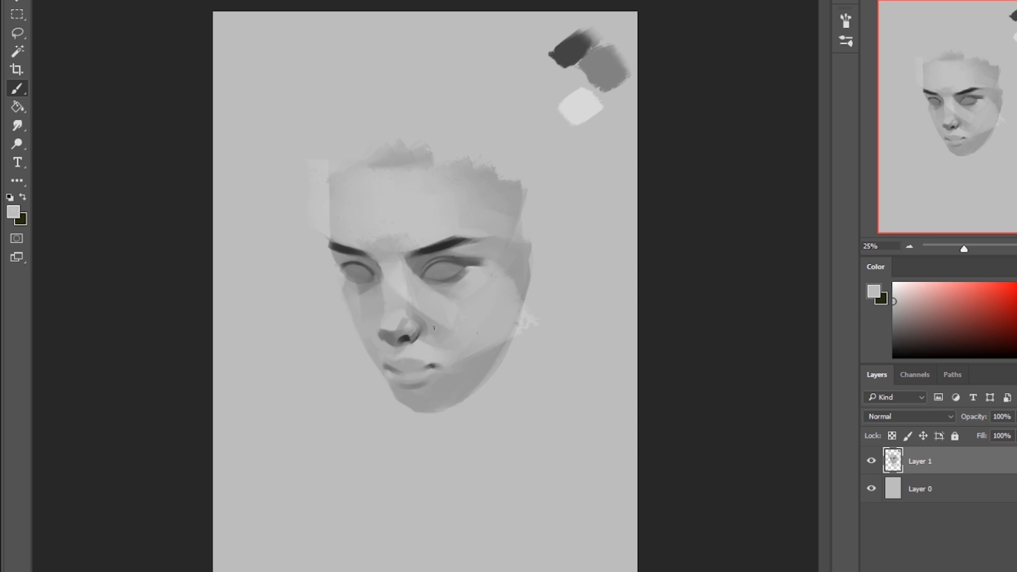
Choose another brush and paint near-black accents along the near eye's upper lid line.
{"action": "right_click", "coordinate": [498, 228]}
{"action": "double_click", "coordinate": [626, 383]}
{"action": "left_click", "coordinate": [447, 245], "text": "alt"}
{"action": "left_click_drag", "start_coordinate": [481, 344], "coordinate": [529, 345]}
{"action": "left_click", "coordinate": [895, 355]}
{"action": "left_click_drag", "start_coordinate": [363, 171], "coordinate": [396, 156]}
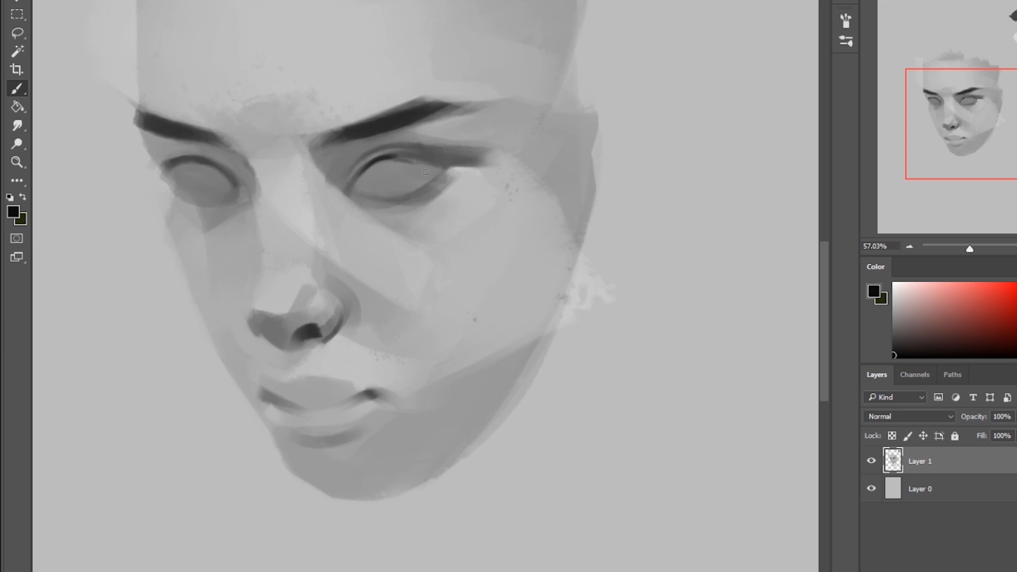
{"action": "left_click_drag", "start_coordinate": [413, 158], "coordinate": [430, 162]}
{"action": "mouse_move", "coordinate": [353, 164]}
{"action": "left_mouse_down"}
{"action": "mouse_move", "coordinate": [430, 151]}
{"action": "mouse_move", "coordinate": [348, 176]}
{"action": "left_mouse_up"}
Soften the near eye's upper lid crease and define its lower lid with sampled grays.
{"action": "left_click", "coordinate": [402, 147], "text": "alt"}
{"action": "left_click", "coordinate": [400, 149], "text": "alt"}
{"action": "left_click", "coordinate": [433, 158], "text": "alt"}
{"action": "left_click", "coordinate": [331, 201], "text": "alt"}
{"action": "left_click", "coordinate": [388, 188], "text": "alt"}
{"action": "left_click_drag", "start_coordinate": [437, 183], "coordinate": [363, 196]}
{"action": "left_click", "coordinate": [435, 157], "text": "alt"}
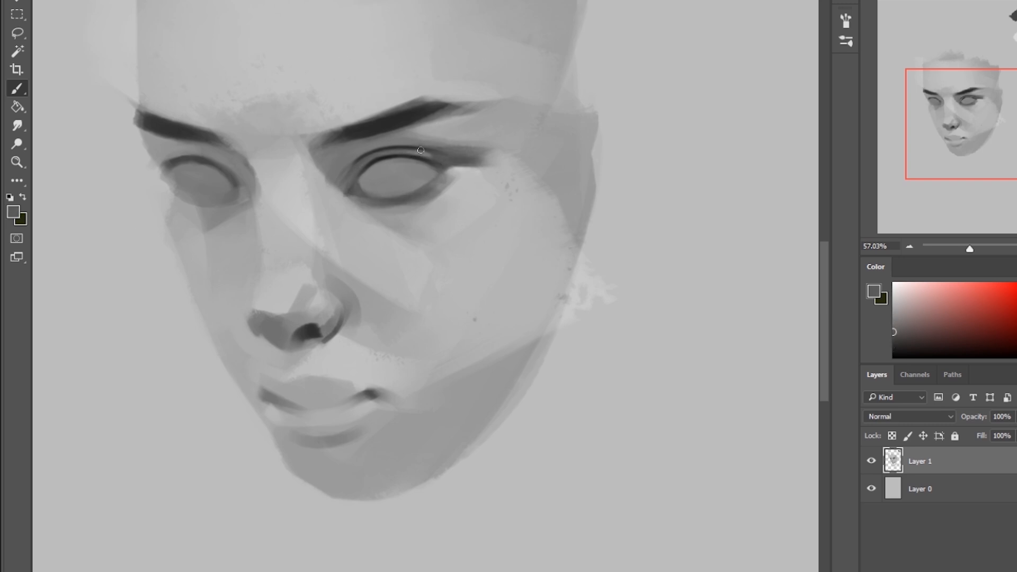
{"action": "scroll", "coordinate": [417, 159], "scroll_direction": "down", "scroll_amount": 2, "text": "alt"}
{"action": "left_click", "coordinate": [431, 167], "text": "alt"}
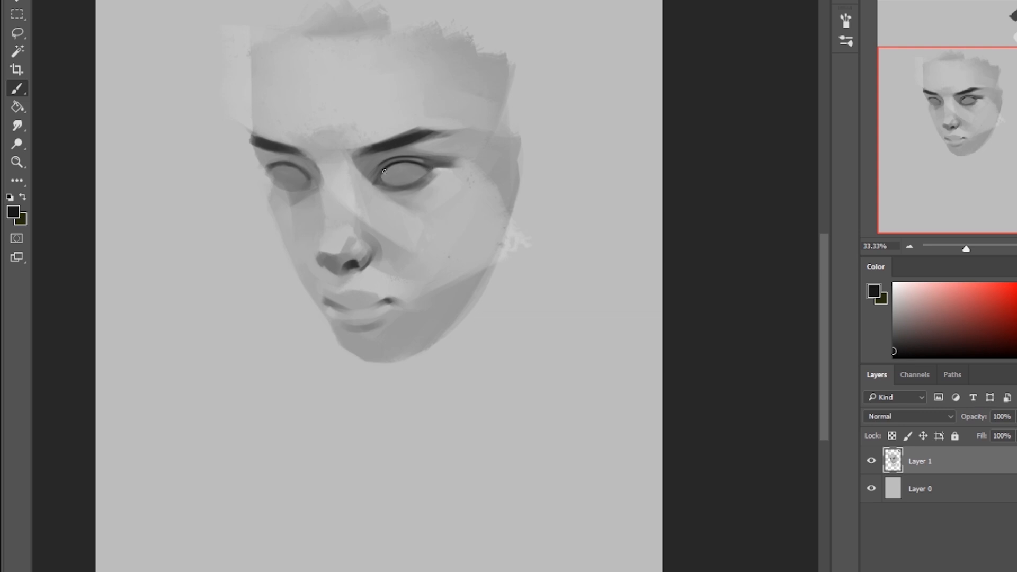
Flip the canvas horizontally, lasso the far eye and move it slightly lower.
{"action": "key", "text": "ctrl+shift+h"}
{"action": "key", "text": "l"}
{"action": "mouse_move", "coordinate": [503, 126]}
{"action": "left_mouse_down"}
{"action": "mouse_move", "coordinate": [449, 150]}
{"action": "mouse_move", "coordinate": [499, 133]}
{"action": "left_mouse_up"}
{"action": "left_click_drag", "start_coordinate": [471, 188], "coordinate": [475, 193], "text": "ctrl"}
{"action": "key", "text": "ctrl+d"}
Touch up the nose bridge and nose shadow beside the far eye, and flip the canvas back.
{"action": "key", "text": "b"}
{"action": "right_click", "coordinate": [449, 187]}
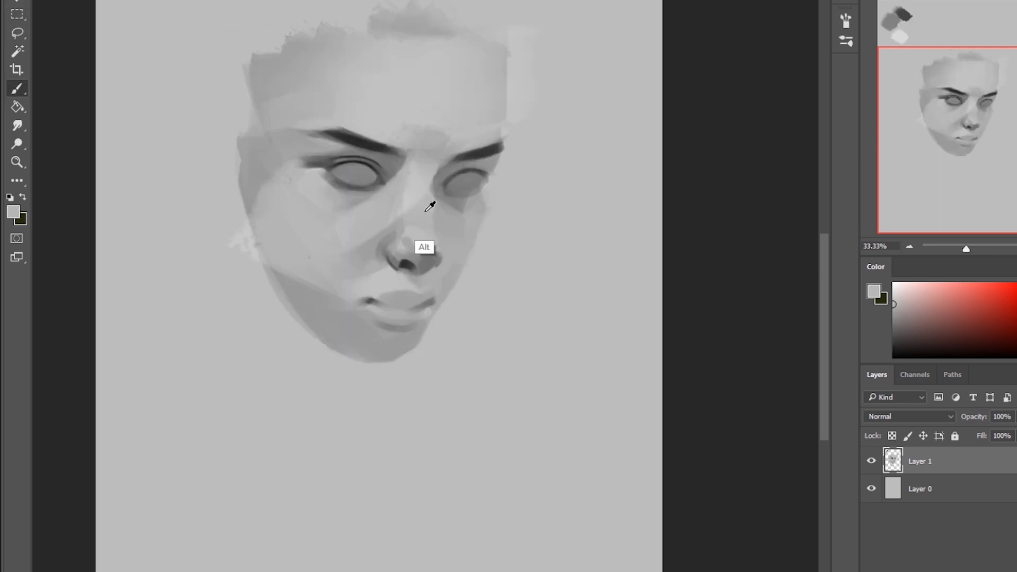
{"action": "left_click", "coordinate": [437, 181], "text": "alt"}
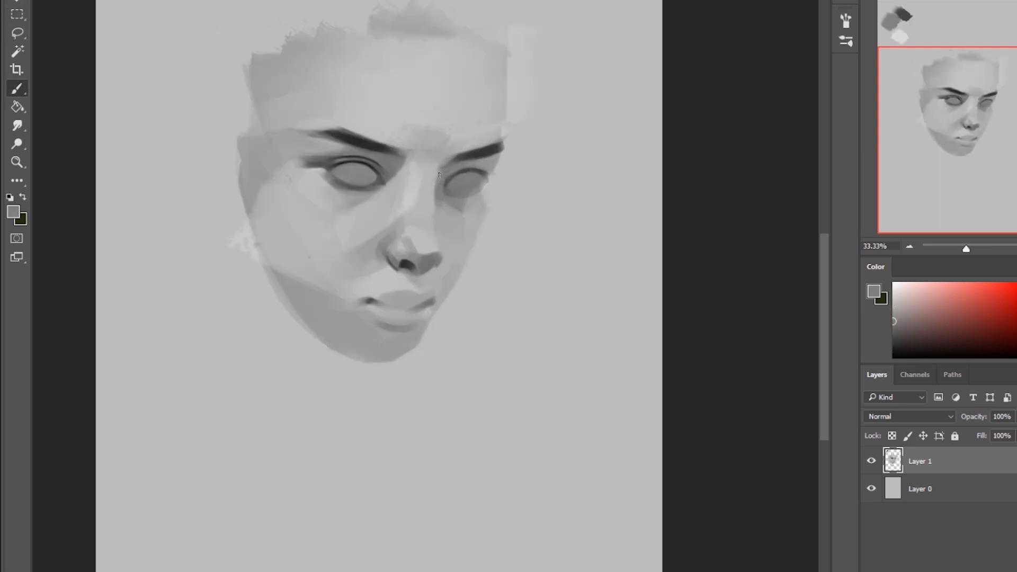
{"action": "key", "text": "ctrl+shift+h"}
{"action": "key", "text": "ctrl+minus"}
Choose another brush and paint a dark upper lash line on the far eye.
{"action": "left_click", "coordinate": [357, 249], "text": "alt"}
{"action": "right_click", "coordinate": [481, 276]}
{"action": "left_click", "coordinate": [618, 373]}
{"action": "left_click", "coordinate": [743, 201]}
{"action": "left_click_drag", "start_coordinate": [342, 279], "coordinate": [364, 268]}
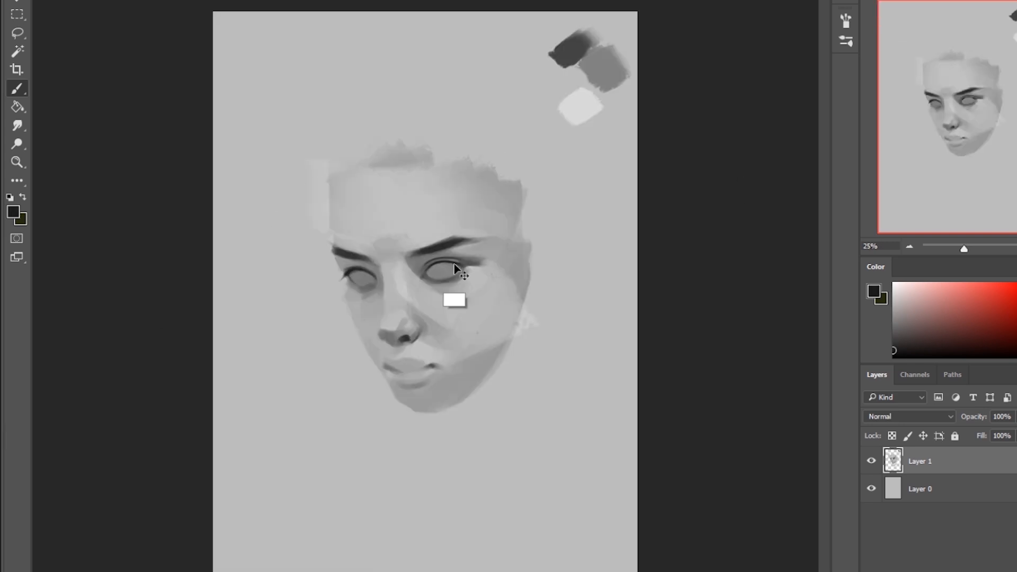
On the flipped canvas, lasso the far eye and copy it to a new layer, restoring the orientation and merging it down.
{"action": "key", "text": "ctrl+shift+h"}
{"action": "key", "text": "l"}
{"action": "mouse_move", "coordinate": [469, 261]}
{"action": "left_mouse_down"}
{"action": "mouse_move", "coordinate": [475, 277]}
{"action": "mouse_move", "coordinate": [492, 257]}
{"action": "left_mouse_up"}
{"action": "key", "text": "ctrl+j"}
{"action": "key", "text": "ctrl+shift+h"}
{"action": "key", "text": "ctrl+e"}
{"action": "key", "text": "b"}
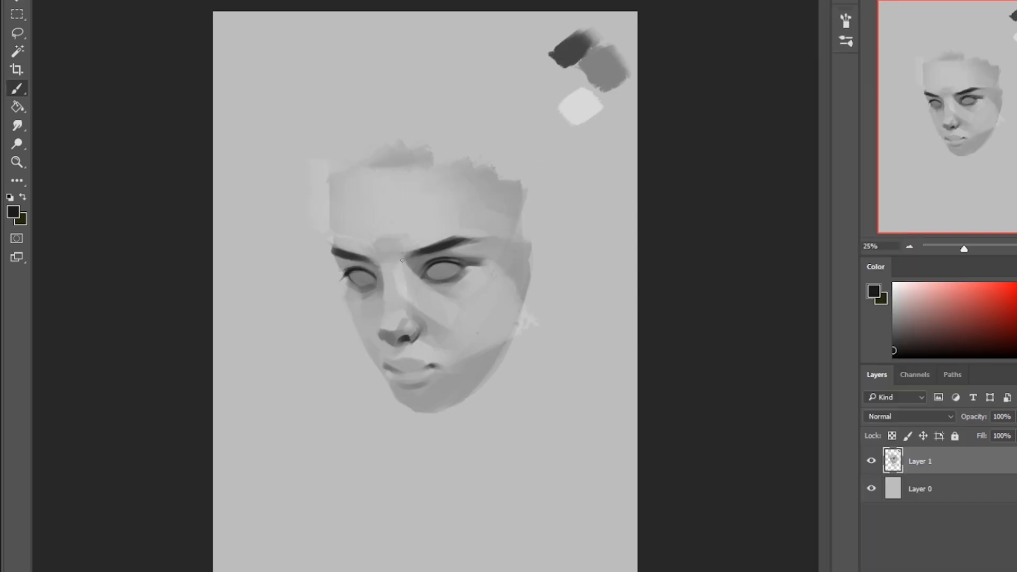
Choose a different brush and blend the side of the nose bridge and the area between the eyebrows.
{"action": "left_click", "coordinate": [361, 286], "text": "alt"}
{"action": "right_click", "coordinate": [477, 288]}
{"action": "left_click", "coordinate": [409, 280]}
{"action": "left_click_drag", "start_coordinate": [407, 291], "coordinate": [403, 267]}
{"action": "left_click", "coordinate": [406, 229], "text": "alt"}
{"action": "left_click_drag", "start_coordinate": [412, 240], "coordinate": [377, 243]}
Paint light planes beside the nose and on the near cheek, undoing the last stroke.
{"action": "left_click", "coordinate": [494, 199], "text": "alt"}
{"action": "left_click", "coordinate": [448, 313], "text": "alt"}
{"action": "left_click_drag", "start_coordinate": [423, 291], "coordinate": [438, 339]}
{"action": "left_click_drag", "start_coordinate": [459, 308], "coordinate": [456, 325]}
{"action": "left_click", "coordinate": [523, 281], "text": "alt"}
{"action": "key", "text": "ctrl+z"}
Lock the transparent pixels of Layer 1 and paint shadows below the near cheekbone and on the far cheek.
{"action": "key", "text": "slash"}
{"action": "mouse_move", "coordinate": [536, 289]}
{"action": "left_mouse_down"}
{"action": "mouse_move", "coordinate": [490, 368]}
{"action": "mouse_move", "coordinate": [467, 342]}
{"action": "left_mouse_up"}
{"action": "left_click", "coordinate": [430, 307], "text": "alt"}
{"action": "left_click_drag", "start_coordinate": [354, 303], "coordinate": [373, 337]}
{"action": "left_click", "coordinate": [512, 289], "text": "alt"}
{"action": "left_click", "coordinate": [434, 181], "text": "alt"}
Adjust the brush and refine the chin's plane and the diagonal shadow under the near cheekbone.
{"action": "left_click_drag", "start_coordinate": [400, 391], "coordinate": [425, 405]}
{"action": "left_click", "coordinate": [846, 1]}
{"action": "left_click_drag", "start_coordinate": [504, 296], "coordinate": [458, 339]}
{"action": "left_click", "coordinate": [752, 384]}
{"action": "left_click_drag", "start_coordinate": [401, 391], "coordinate": [424, 405]}
{"action": "left_click", "coordinate": [470, 285], "text": "alt"}
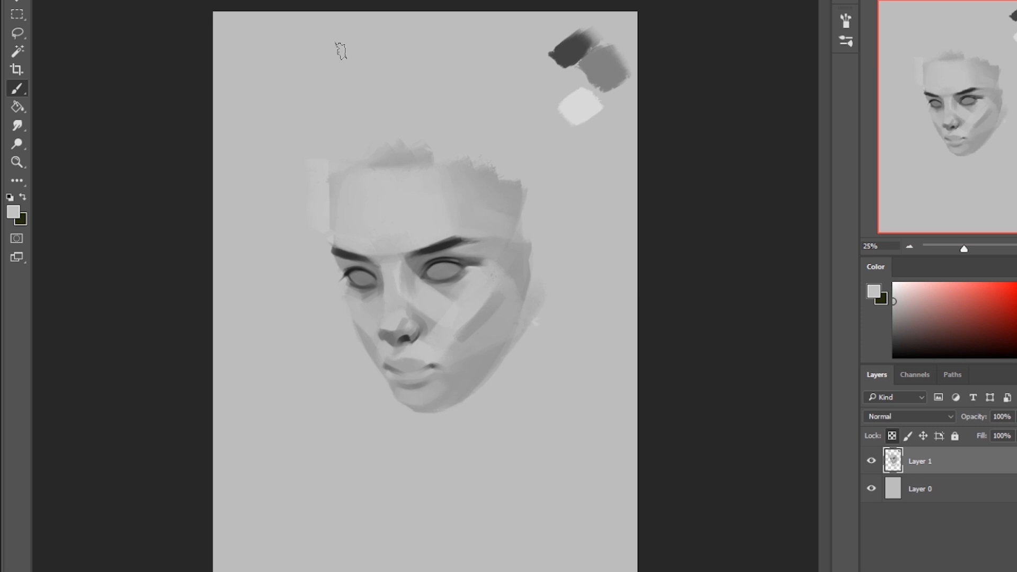
Flip the canvas horizontally and save the document under the name "untouched".
{"action": "key", "text": "ctrl+shift+h"}
{"action": "key", "text": "ctrl+s"}
{"action": "type", "text": "untouched"}
{"action": "key", "text": "Return"}
Retouch the skin around the brows and eye corners with sampled grays, undoing the unwanted strokes.
{"action": "left_click", "coordinate": [407, 245], "text": "alt"}
{"action": "left_click_drag", "start_coordinate": [404, 249], "coordinate": [367, 242]}
{"action": "key", "text": "ctrl+z"}
{"action": "left_click_drag", "start_coordinate": [472, 281], "coordinate": [499, 269]}
{"action": "left_click_drag", "start_coordinate": [403, 271], "coordinate": [420, 274]}
{"action": "left_click_drag", "start_coordinate": [473, 270], "coordinate": [488, 279]}
{"action": "key", "text": "ctrl+z"}
Flip the canvas, choose another brush and block in mid-gray irises in both eyes.
{"action": "key", "text": "ctrl+shift+h"}
{"action": "left_click_drag", "start_coordinate": [394, 272], "coordinate": [477, 273]}
{"action": "left_click", "coordinate": [392, 281], "text": "alt"}
{"action": "right_click", "coordinate": [416, 265]}
{"action": "left_click", "coordinate": [530, 424]}
{"action": "left_click", "coordinate": [265, 289], "text": "alt"}
{"action": "left_click_drag", "start_coordinate": [256, 304], "coordinate": [271, 312]}
{"action": "left_click", "coordinate": [239, 297], "text": "alt"}
{"action": "left_click_drag", "start_coordinate": [473, 259], "coordinate": [499, 292]}
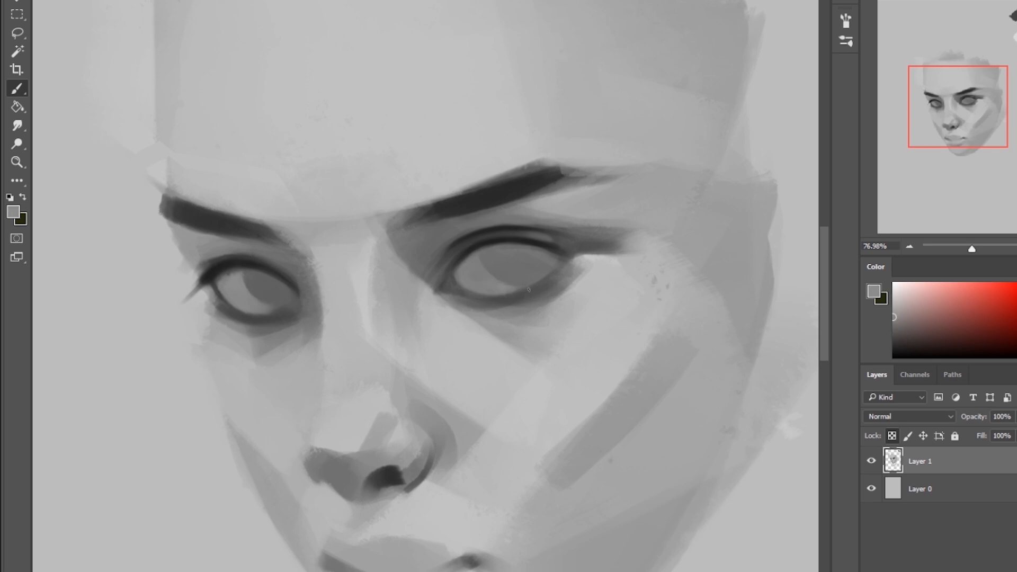
Flip the canvas again and refine the far eye's gray iris and eyelid with sampled values.
{"action": "key", "text": "ctrl+0"}
{"action": "key", "text": "ctrl+shift+h"}
{"action": "left_click_drag", "start_coordinate": [427, 298], "coordinate": [493, 298]}
{"action": "left_click", "coordinate": [583, 249], "text": "alt"}
{"action": "left_click_drag", "start_coordinate": [560, 245], "coordinate": [584, 253]}
{"action": "left_click", "coordinate": [583, 226], "text": "alt"}
{"action": "left_click_drag", "start_coordinate": [611, 217], "coordinate": [608, 225]}
{"action": "left_click", "coordinate": [298, 162], "text": "alt"}
{"action": "left_click", "coordinate": [631, 203], "text": "alt"}
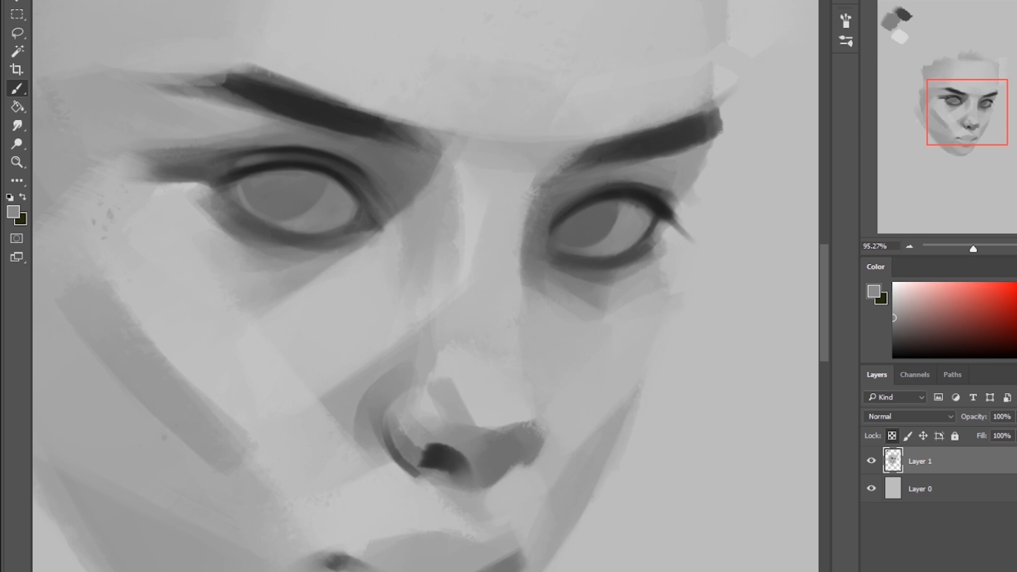
Flip the canvas back, choose near-black, and darken the near eyebrow, the eye contours and the shadow beneath the lower lip.
{"action": "key", "text": "ctrl+0"}
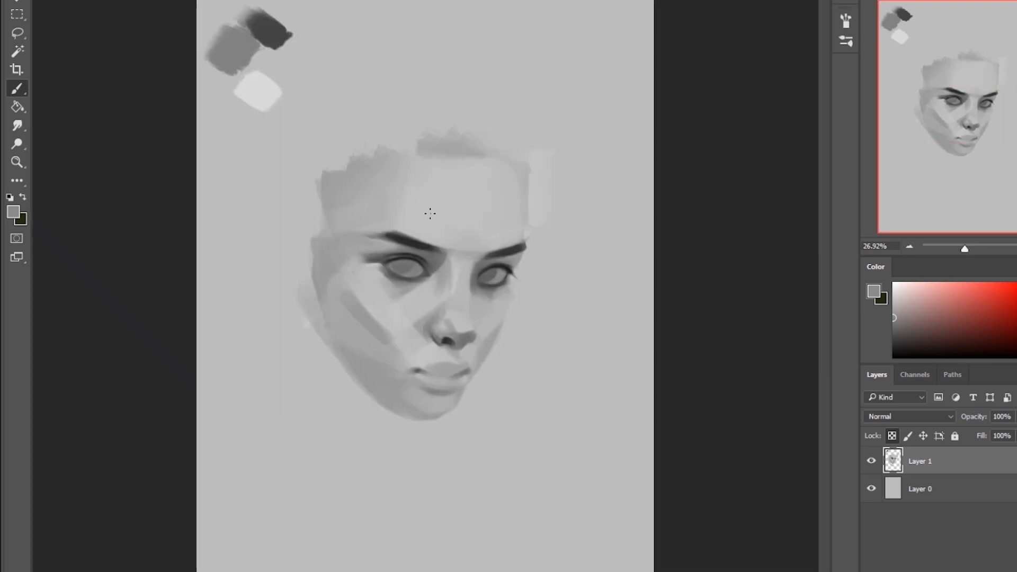
{"action": "key", "text": "ctrl+minus"}
{"action": "key", "text": "ctrl+shift+h"}
{"action": "left_click_drag", "start_coordinate": [897, 350], "coordinate": [878, 350]}
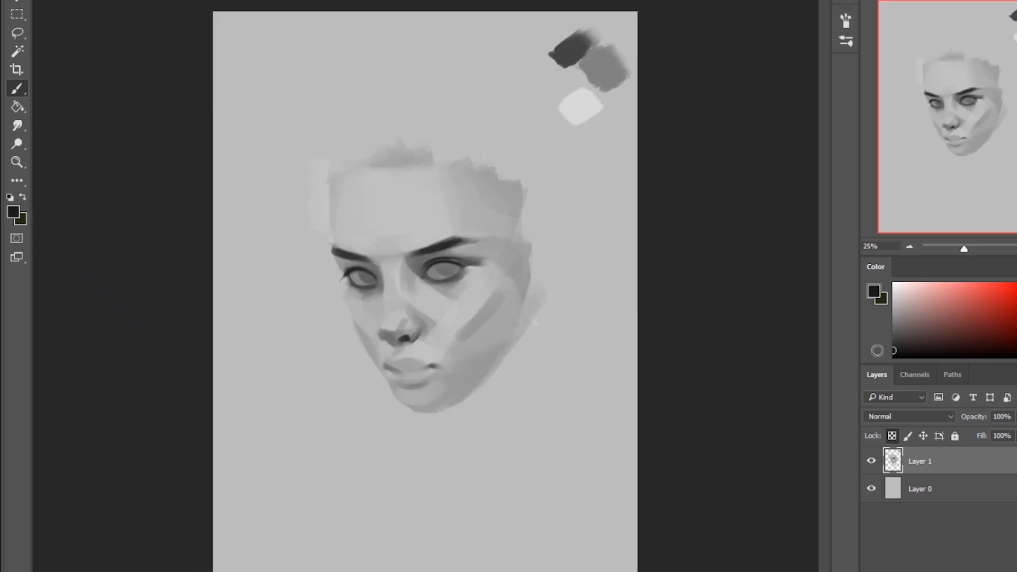
{"action": "left_click_drag", "start_coordinate": [455, 241], "coordinate": [479, 241]}
{"action": "left_click", "coordinate": [485, 252], "text": "alt"}
{"action": "left_click", "coordinate": [413, 272], "text": "alt"}
{"action": "left_click", "coordinate": [438, 290], "text": "alt"}
{"action": "left_click", "coordinate": [391, 289], "text": "alt"}
{"action": "left_click", "coordinate": [479, 283], "text": "alt"}
{"action": "left_click", "coordinate": [450, 245], "text": "alt"}
{"action": "left_click_drag", "start_coordinate": [432, 387], "coordinate": [403, 389]}
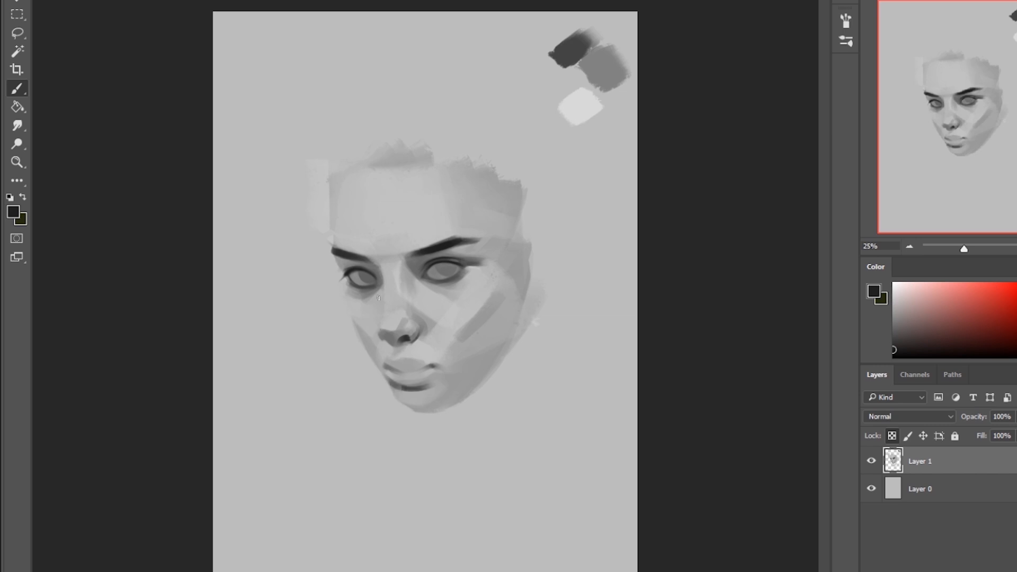
Smudge the forehead and near cheek planes smooth, and soften the shadow below the lower lip with sampled grays.
{"action": "key", "text": "r"}
{"action": "key", "text": "ctrl+minus"}
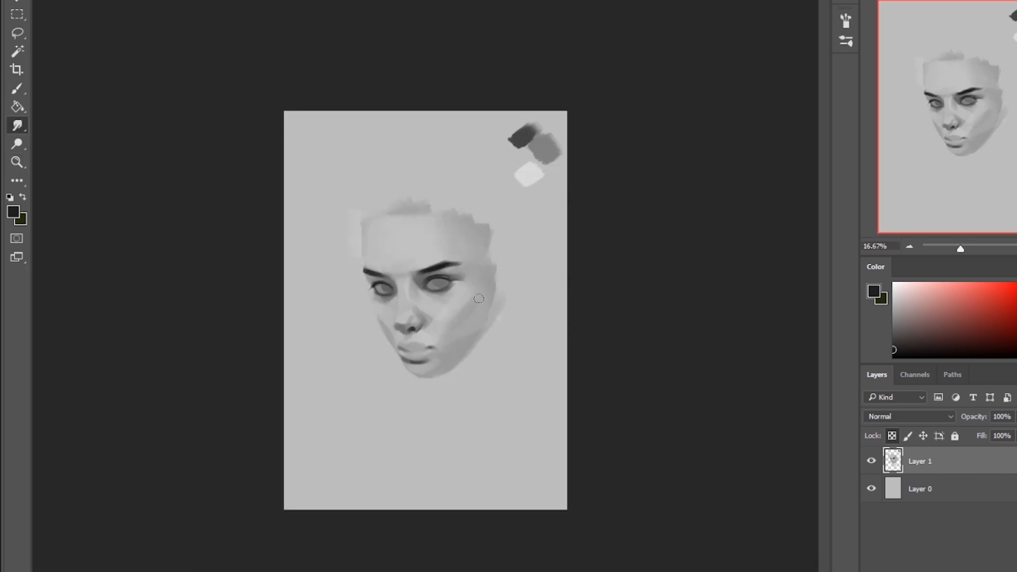
{"action": "key", "text": "ctrl+plus"}
{"action": "key", "text": "ctrl+plus"}
{"action": "key", "text": "b"}
{"action": "left_click", "coordinate": [451, 418], "text": "alt"}
{"action": "key", "text": "ctrl+minus"}
{"action": "left_click", "coordinate": [455, 390], "text": "alt"}
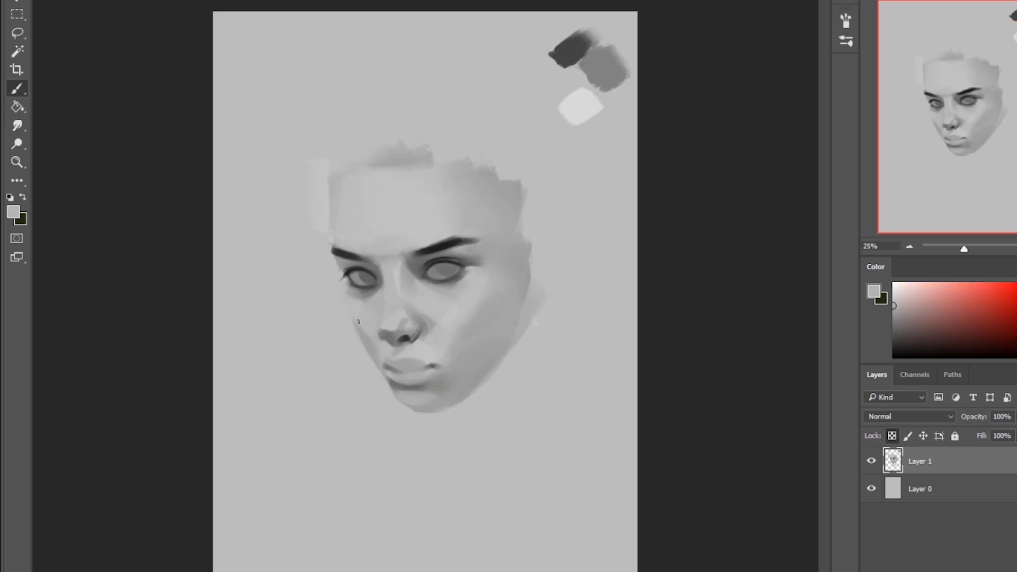
{"action": "key", "text": "r"}
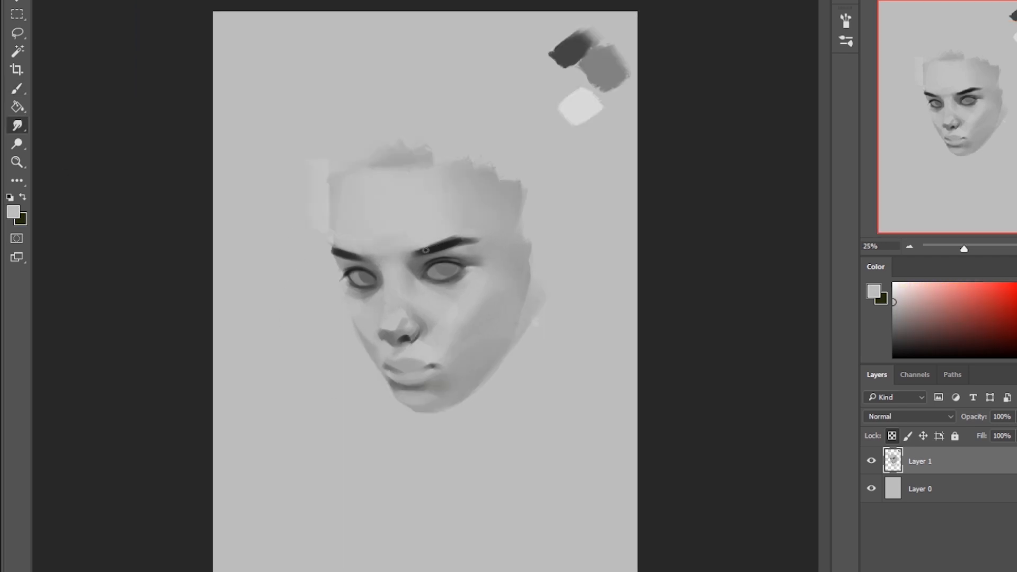
Switch to a near-black color and paint dark irises into both eyes.
{"action": "key", "text": "b"}
{"action": "left_click", "coordinate": [442, 245], "text": "alt"}
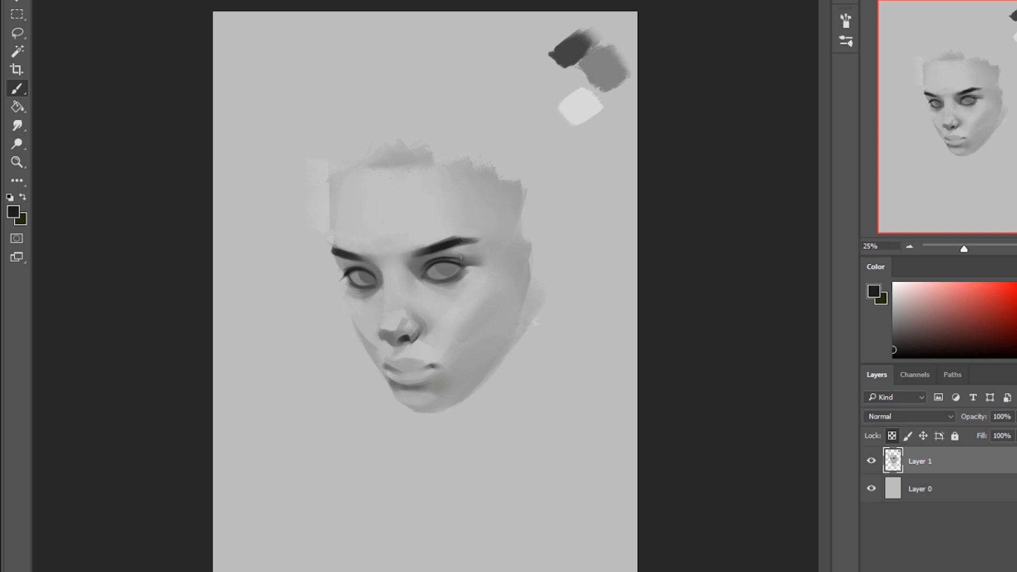
{"action": "left_click", "coordinate": [894, 357]}
{"action": "left_click_drag", "start_coordinate": [422, 251], "coordinate": [444, 246]}
{"action": "left_click_drag", "start_coordinate": [434, 305], "coordinate": [484, 305]}
{"action": "left_click_drag", "start_coordinate": [438, 209], "coordinate": [456, 227]}
{"action": "left_click_drag", "start_coordinate": [242, 226], "coordinate": [273, 247]}
{"action": "mouse_move", "coordinate": [456, 214]}
{"action": "left_mouse_down"}
{"action": "mouse_move", "coordinate": [481, 222]}
{"action": "mouse_move", "coordinate": [462, 201]}
{"action": "left_mouse_up"}
Sample tones around the far eye and refine its upper lid line and iris.
{"action": "left_click", "coordinate": [217, 218], "text": "alt"}
{"action": "left_click", "coordinate": [210, 220], "text": "alt"}
{"action": "left_click_drag", "start_coordinate": [210, 220], "coordinate": [245, 217]}
{"action": "left_click", "coordinate": [233, 220], "text": "alt"}
{"action": "left_click_drag", "start_coordinate": [206, 216], "coordinate": [259, 215]}
{"action": "key", "text": "ctrl+0"}
Blend the skin around the eyes and paint the shadows beneath them with sampled grays.
{"action": "key", "text": "r"}
{"action": "key", "text": "b"}
{"action": "left_click", "coordinate": [422, 269], "text": "alt"}
{"action": "left_click_drag", "start_coordinate": [428, 286], "coordinate": [461, 298]}
{"action": "left_click", "coordinate": [338, 152], "text": "alt"}
{"action": "left_click", "coordinate": [450, 309], "text": "alt"}
{"action": "left_click", "coordinate": [361, 342], "text": "alt"}
{"action": "left_click", "coordinate": [340, 287], "text": "alt"}
{"action": "left_click", "coordinate": [364, 290], "text": "alt"}
{"action": "left_click_drag", "start_coordinate": [341, 287], "coordinate": [359, 297]}
Refine the near eye's outer corner and rework the inner end of the near eyebrow.
{"action": "left_click", "coordinate": [466, 279], "text": "alt"}
{"action": "left_click", "coordinate": [480, 263], "text": "alt"}
{"action": "left_click", "coordinate": [452, 261], "text": "alt"}
{"action": "left_click", "coordinate": [405, 242], "text": "alt"}
{"action": "left_click", "coordinate": [410, 247], "text": "alt"}
{"action": "left_click", "coordinate": [356, 239], "text": "alt"}
{"action": "left_click", "coordinate": [424, 246], "text": "alt"}
{"action": "left_click_drag", "start_coordinate": [417, 250], "coordinate": [422, 243]}
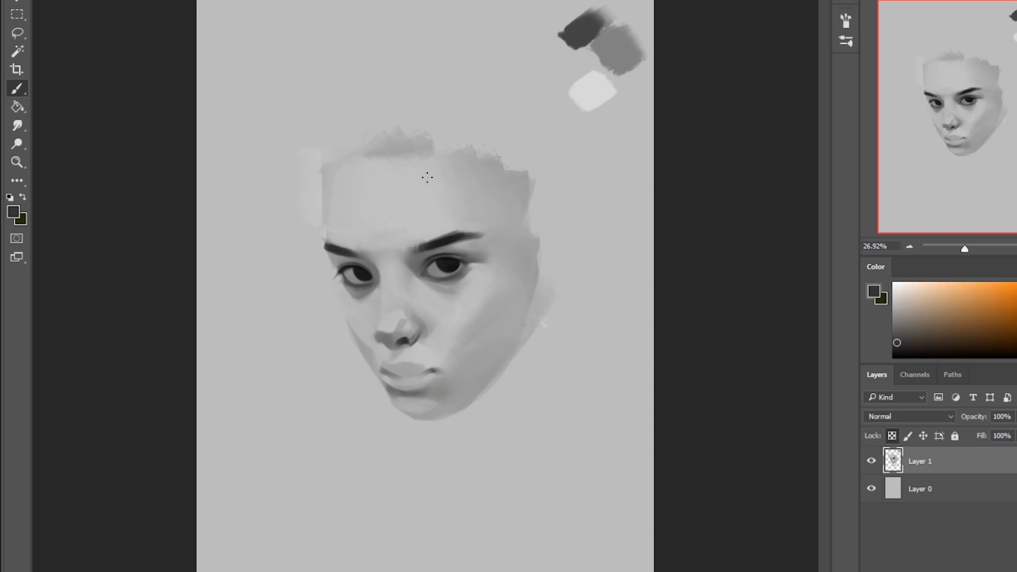
Retouch the far eyebrow, the far eye's lid and the upper cheek with sampled grays.
{"action": "left_click", "coordinate": [339, 248], "text": "alt"}
{"action": "left_click", "coordinate": [343, 250], "text": "alt"}
{"action": "left_click", "coordinate": [368, 262], "text": "alt"}
{"action": "key", "text": "super"}
{"action": "type", "text": "c"}
{"action": "key", "text": "Return"}
{"action": "left_click", "coordinate": [363, 312], "text": "alt"}
{"action": "left_click", "coordinate": [422, 259], "text": "alt"}
Lasso the near eyebrow area, copy it to a new layer and transform the copy into position.
{"action": "scroll", "coordinate": [430, 276], "scroll_direction": "up", "scroll_amount": 5}
{"action": "left_click_drag", "start_coordinate": [432, 229], "coordinate": [522, 230]}
{"action": "key", "text": "l"}
{"action": "left_click_drag", "start_coordinate": [392, 233], "coordinate": [397, 238]}
{"action": "key", "text": "ctrl+j"}
{"action": "key", "text": "ctrl+t"}
{"action": "left_click_drag", "start_coordinate": [555, 161], "coordinate": [559, 169]}
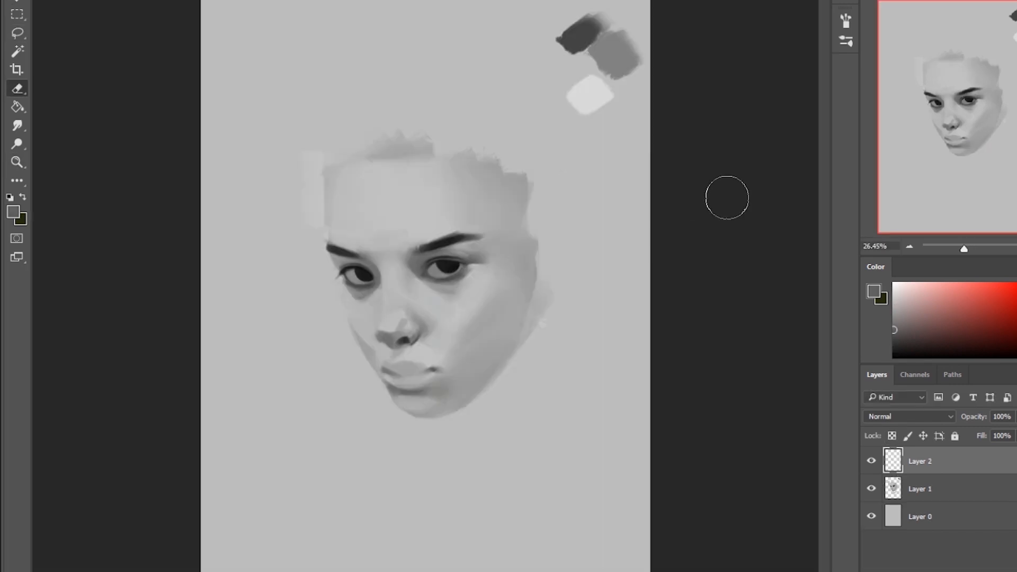
Smudge and repaint the far eye's upper eyelid, flipping the canvas to check it.
{"action": "key", "text": "r"}
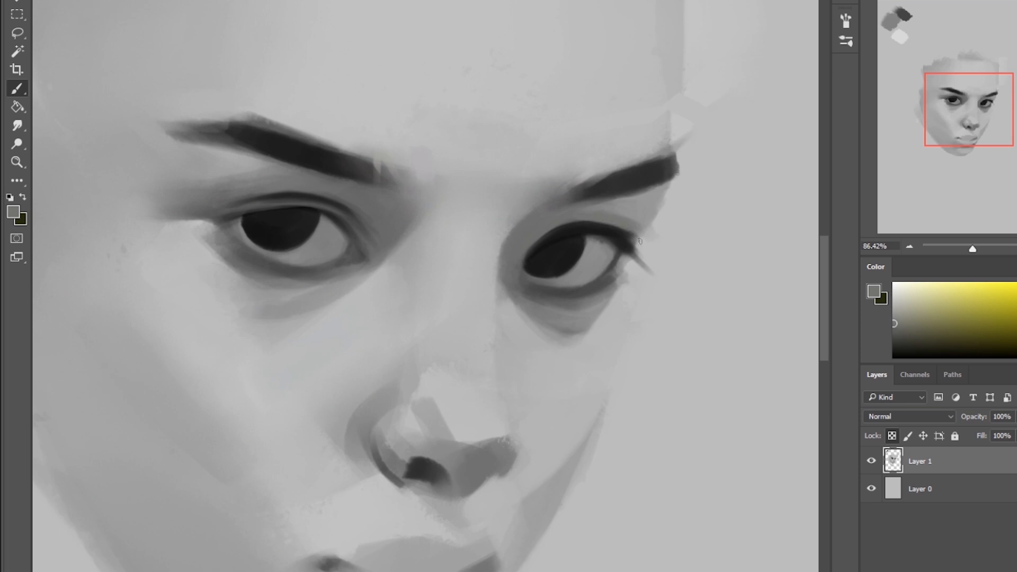
{"action": "left_click_drag", "start_coordinate": [625, 234], "coordinate": [566, 225]}
{"action": "key", "text": "ctrl+shift+h"}
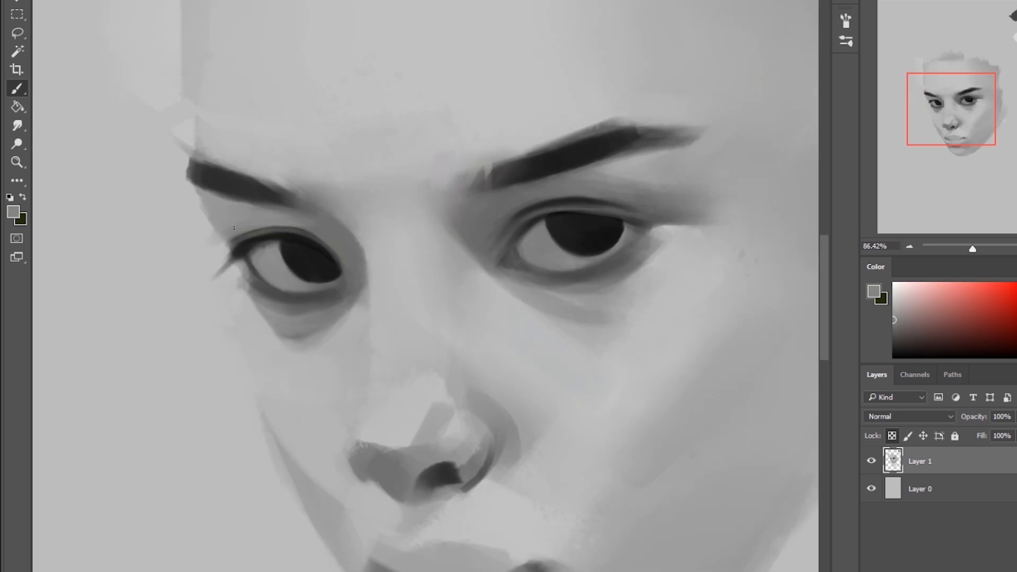
{"action": "key", "text": "ctrl+0"}
{"action": "left_click", "coordinate": [503, 258], "text": "alt"}
Choose a different brush and shade the near eye's upper lid and the inner eye socket.
{"action": "scroll", "coordinate": [497, 289], "scroll_direction": "up", "scroll_amount": 4}
{"action": "right_click", "coordinate": [550, 74]}
{"action": "left_click", "coordinate": [610, 187]}
{"action": "mouse_move", "coordinate": [461, 184]}
{"action": "left_mouse_down"}
{"action": "mouse_move", "coordinate": [549, 177]}
{"action": "mouse_move", "coordinate": [536, 173]}
{"action": "left_mouse_up"}
{"action": "left_click", "coordinate": [452, 206], "text": "alt"}
{"action": "left_click_drag", "start_coordinate": [451, 205], "coordinate": [426, 238]}
{"action": "left_click_drag", "start_coordinate": [427, 230], "coordinate": [417, 260]}
Flip the canvas and redefine the inner end of the near eyebrow with sampled dark values.
{"action": "key", "text": "ctrl+0"}
{"action": "key", "text": "ctrl+shift+h"}
{"action": "key", "text": "ctrl+plus"}
{"action": "key", "text": "ctrl+plus"}
{"action": "left_click", "coordinate": [395, 206], "text": "alt"}
{"action": "left_click", "coordinate": [423, 193], "text": "alt"}
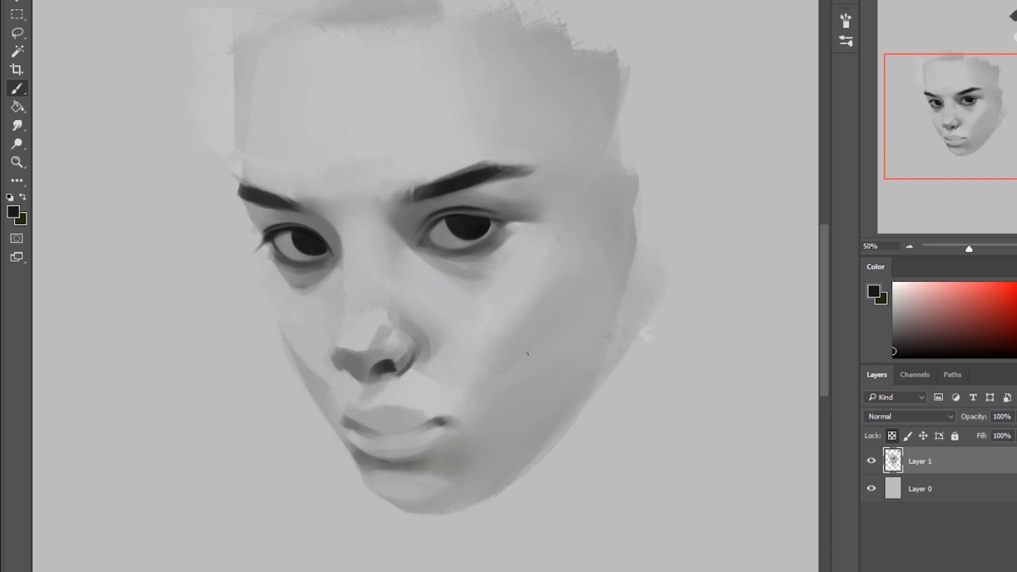
Flip the canvas and reshape the portrait with the Liquify filter.
{"action": "key", "text": "ctrl+0"}
{"action": "key", "text": "ctrl+shift+h"}
{"action": "key", "text": "ctrl+shift+x"}
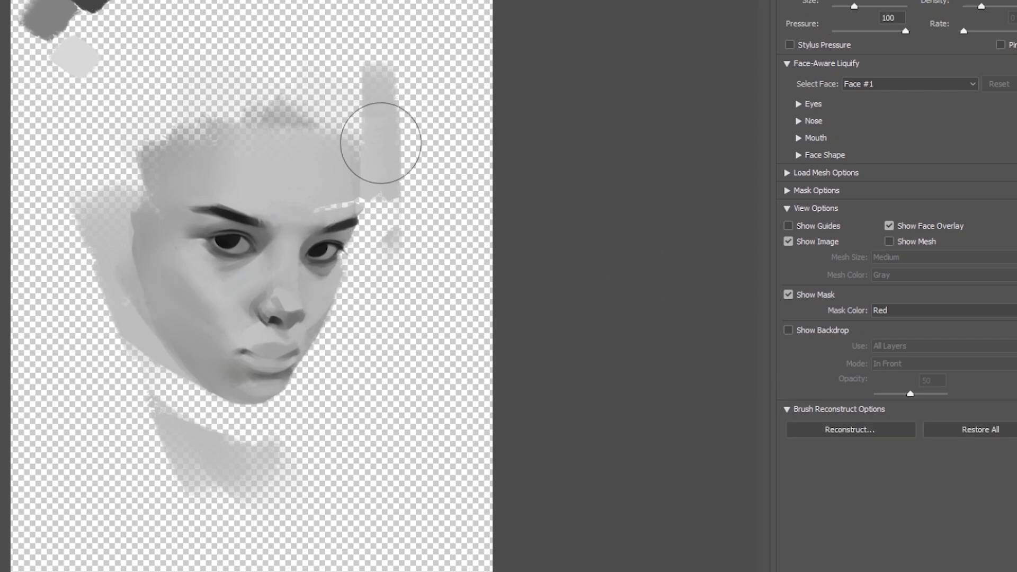
{"action": "key", "text": "Return"}
Flip the canvas back, sample the nose's grays and soften the near nostril with the Smudge tool.
{"action": "key", "text": "r"}
{"action": "key", "text": "ctrl+shift+h"}
{"action": "scroll", "coordinate": [466, 338], "scroll_direction": "up", "scroll_amount": 3}
{"action": "key", "text": "b"}
{"action": "left_click", "coordinate": [254, 390], "text": "alt"}
{"action": "left_click", "coordinate": [233, 366], "text": "alt"}
{"action": "key", "text": "r"}
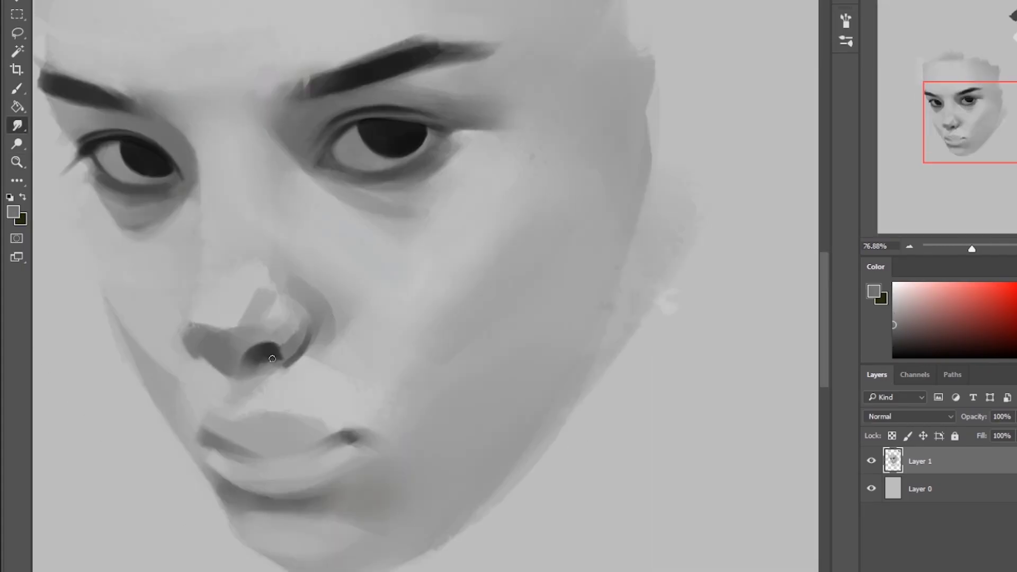
Repaint the inner ends of both eyebrows with sampled tones and smudge them into the skin.
{"action": "key", "text": "b"}
{"action": "key", "text": "ctrl+0"}
{"action": "left_click", "coordinate": [424, 247], "text": "alt"}
{"action": "left_click_drag", "start_coordinate": [424, 246], "coordinate": [405, 252]}
{"action": "left_click", "coordinate": [334, 250], "text": "alt"}
{"action": "left_click_drag", "start_coordinate": [342, 250], "coordinate": [364, 255]}
{"action": "left_click", "coordinate": [407, 242], "text": "alt"}
{"action": "key", "text": "r"}
{"action": "key", "text": "b"}
{"action": "key", "text": "r"}
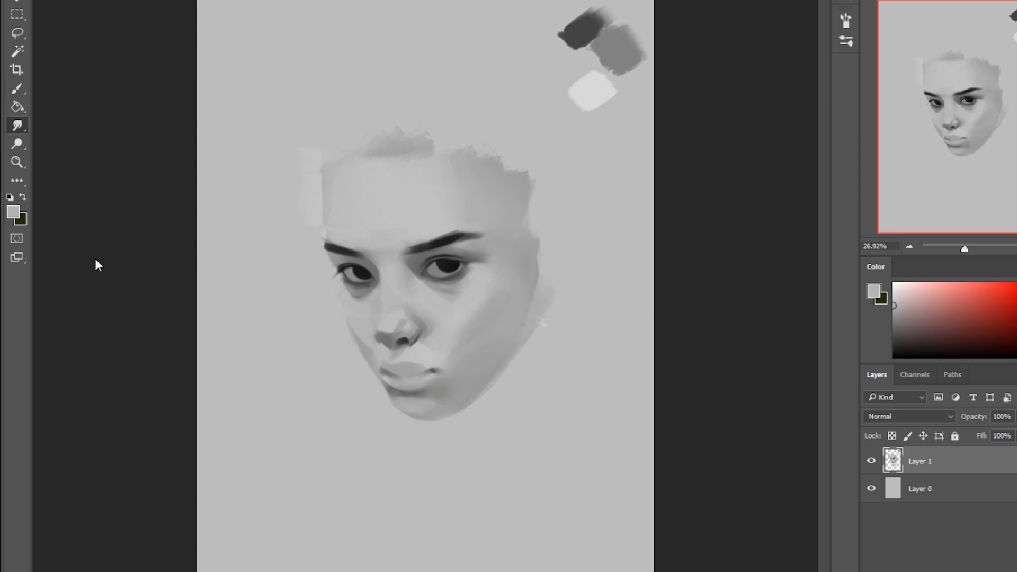
Reshape the far eye with the Liquify filter and paint light lower lid rims on both eyes.
{"action": "key", "text": "ctrl+shift+x"}
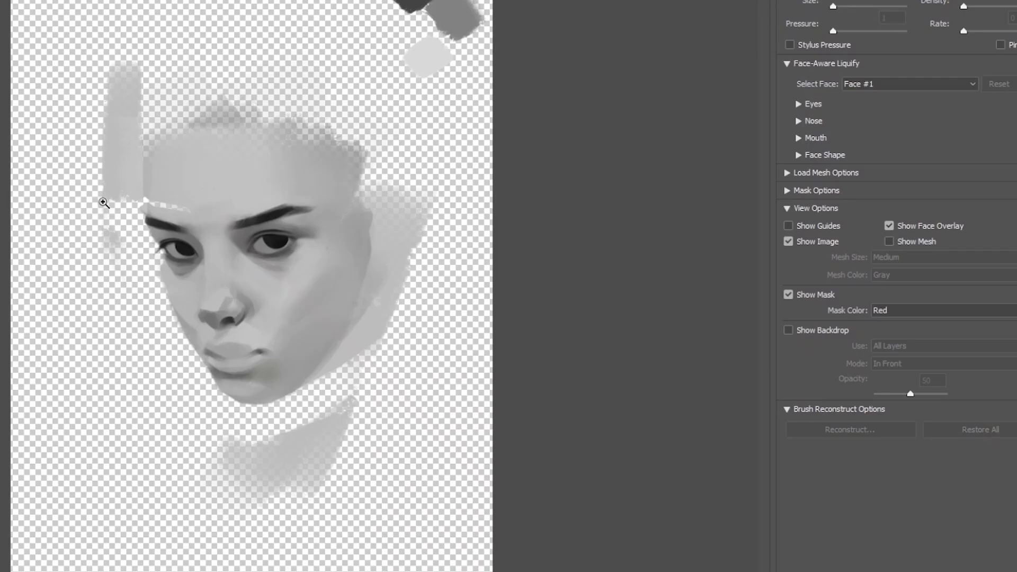
{"action": "key", "text": "ctrl+plus"}
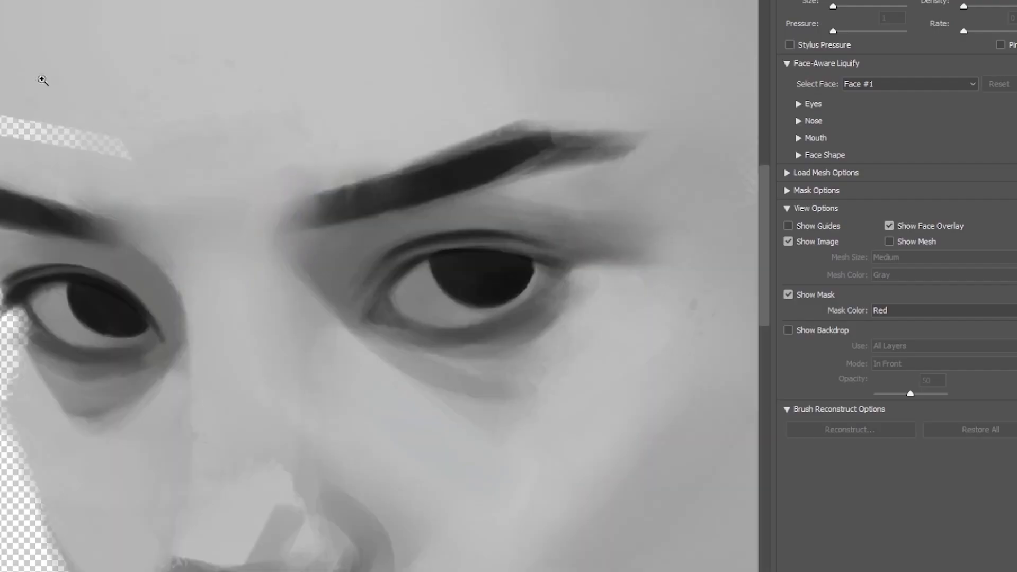
{"action": "left_click_drag", "start_coordinate": [92, 297], "coordinate": [106, 315]}
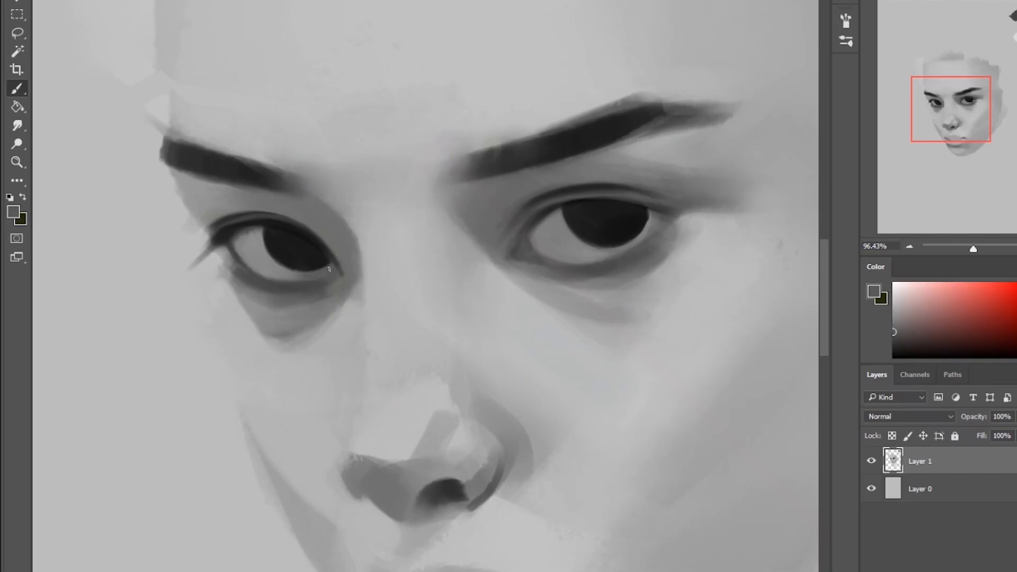
{"action": "left_click", "coordinate": [329, 270], "text": "alt"}
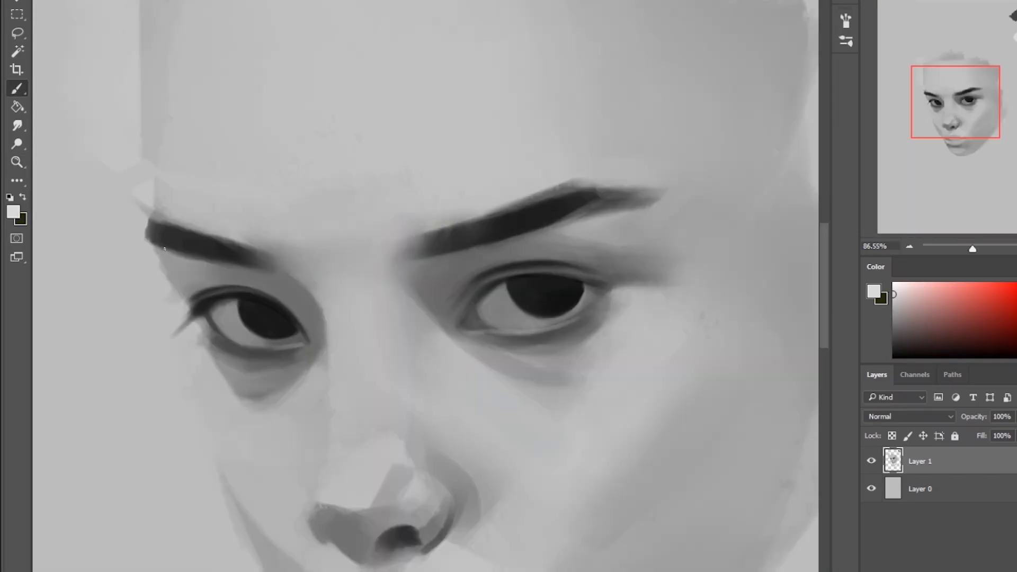
{"action": "left_click", "coordinate": [220, 324], "text": "alt"}
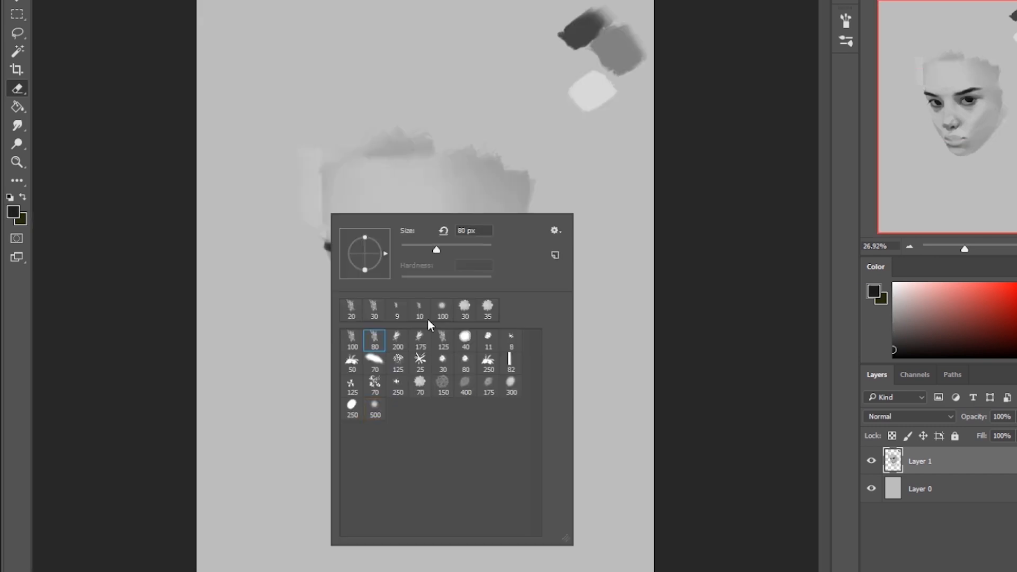
Lock the transparent pixels of Layer 1 and shade the contour of the far cheek with a sampled gray.
{"action": "key", "text": "Escape"}
{"action": "key", "text": "b"}
{"action": "left_click", "coordinate": [504, 268], "text": "alt"}
{"action": "key", "text": "slash"}
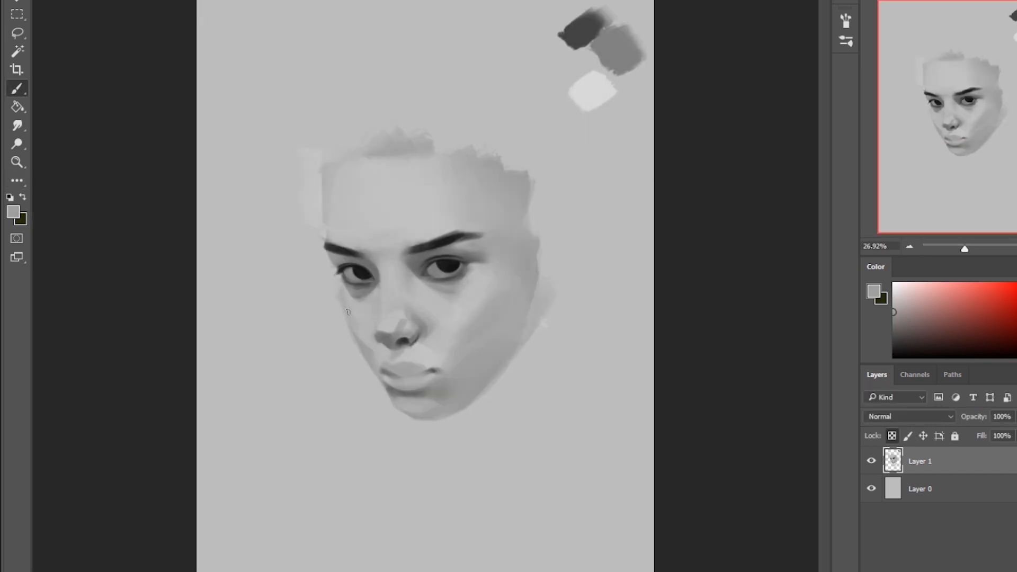
{"action": "key", "text": "b"}
{"action": "scroll", "coordinate": [402, 283], "scroll_direction": "up", "scroll_amount": 5}
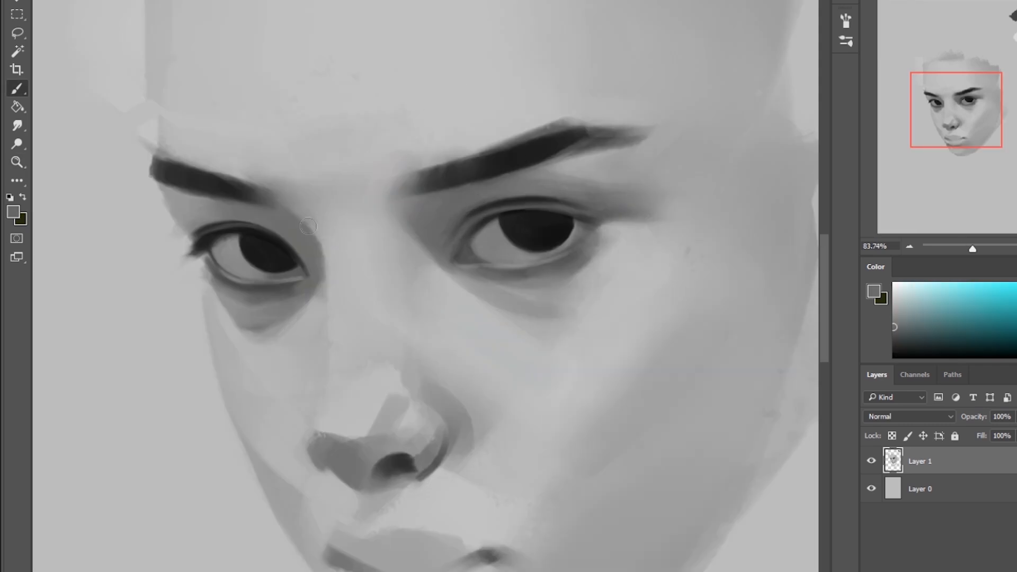
Sketch explanatory plane lines over the brow, nose and cheek, plus a box diagram with notes beside the face.
{"action": "right_click", "coordinate": [289, 216]}
{"action": "key", "text": "ctrl+0"}
{"action": "left_click", "coordinate": [361, 273], "text": "alt"}
{"action": "left_click_drag", "start_coordinate": [295, 302], "coordinate": [289, 360]}
{"action": "left_click_drag", "start_coordinate": [297, 310], "coordinate": [289, 359]}
{"action": "left_click_drag", "start_coordinate": [286, 271], "coordinate": [288, 271]}
{"action": "left_click_drag", "start_coordinate": [213, 401], "coordinate": [324, 400]}
{"action": "mouse_move", "coordinate": [213, 401]}
{"action": "left_mouse_down"}
{"action": "mouse_move", "coordinate": [223, 446]}
{"action": "mouse_move", "coordinate": [321, 401]}
{"action": "left_mouse_up"}
{"action": "left_click_drag", "start_coordinate": [350, 438], "coordinate": [323, 427]}
{"action": "left_click_drag", "start_coordinate": [437, 368], "coordinate": [498, 281]}
{"action": "left_click_drag", "start_coordinate": [459, 331], "coordinate": [504, 312]}
{"action": "left_click_drag", "start_coordinate": [445, 195], "coordinate": [461, 265]}
{"action": "left_click_drag", "start_coordinate": [382, 273], "coordinate": [400, 273]}
{"action": "left_click_drag", "start_coordinate": [313, 389], "coordinate": [347, 355]}
{"action": "left_click_drag", "start_coordinate": [350, 453], "coordinate": [371, 431]}
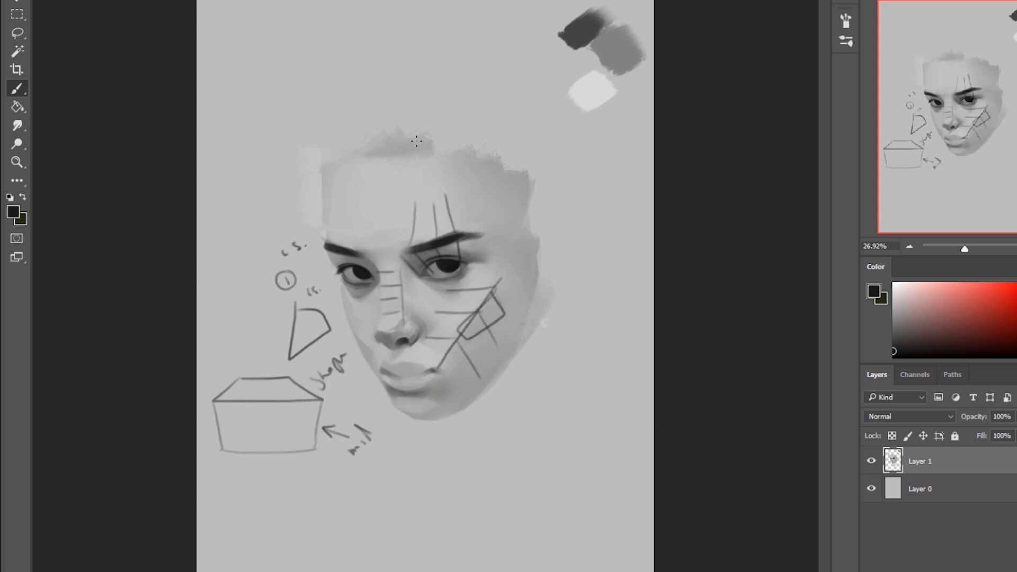
Undo all the explanatory sketch strokes on and beside the face.
{"action": "key", "text": "ctrl+z"}
{"action": "key", "text": "ctrl+z"}
{"action": "key", "text": "ctrl+z"}
{"action": "key", "text": "ctrl+z"}
{"action": "key", "text": "ctrl+z"}
{"action": "key", "text": "ctrl+z"}
{"action": "key", "text": "ctrl+z"}
{"action": "key", "text": "ctrl+z"}
{"action": "key", "text": "ctrl+z"}
{"action": "key", "text": "ctrl+z"}
{"action": "key", "text": "ctrl+z"}
{"action": "key", "text": "ctrl+z"}
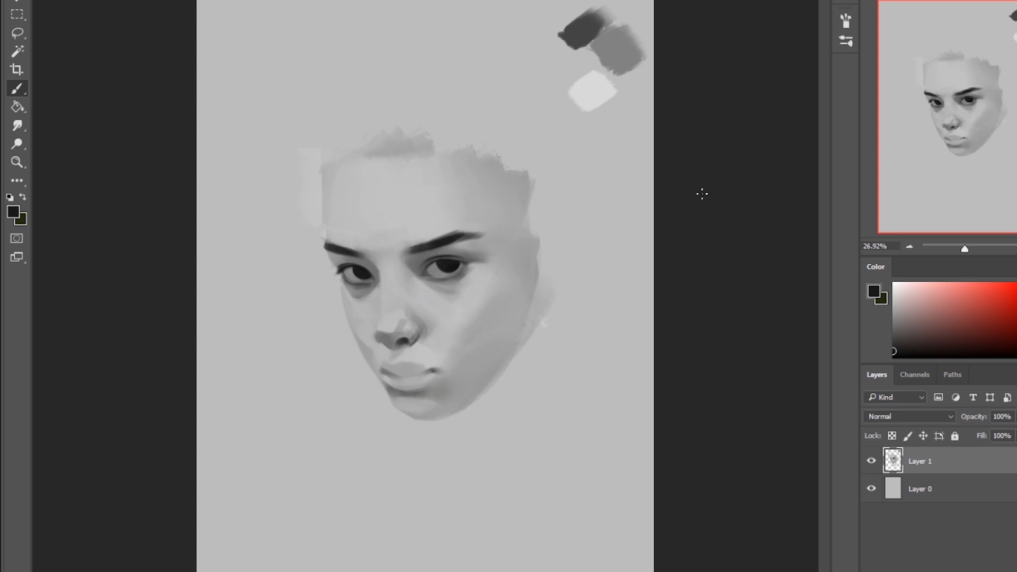
Refine the brow ends and upper lid lines of both eyes with tones sampled from the brows and lids.
{"action": "left_click_drag", "start_coordinate": [346, 279], "coordinate": [400, 234]}
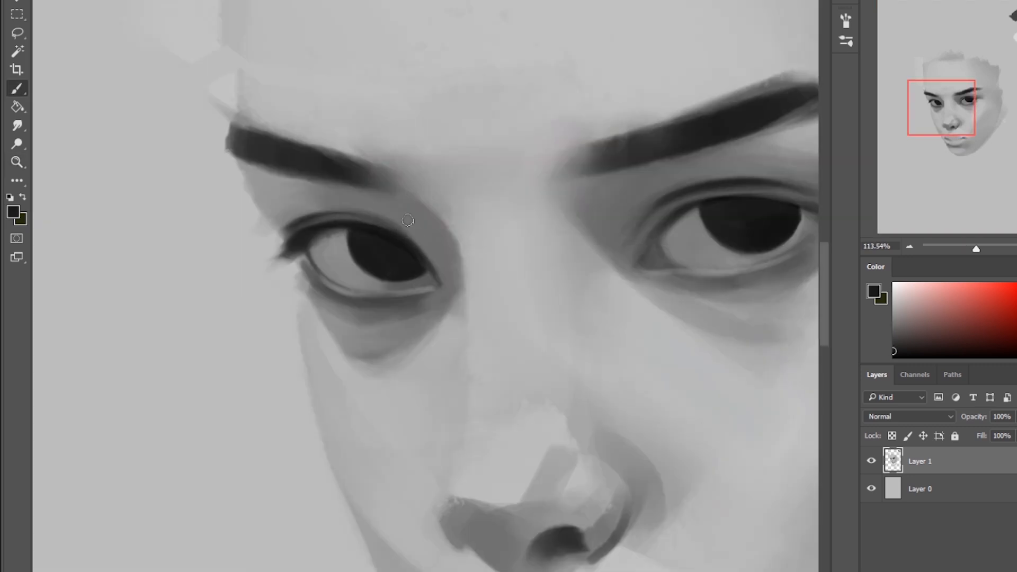
{"action": "left_click", "coordinate": [326, 148], "text": "alt"}
{"action": "left_click", "coordinate": [355, 212], "text": "alt"}
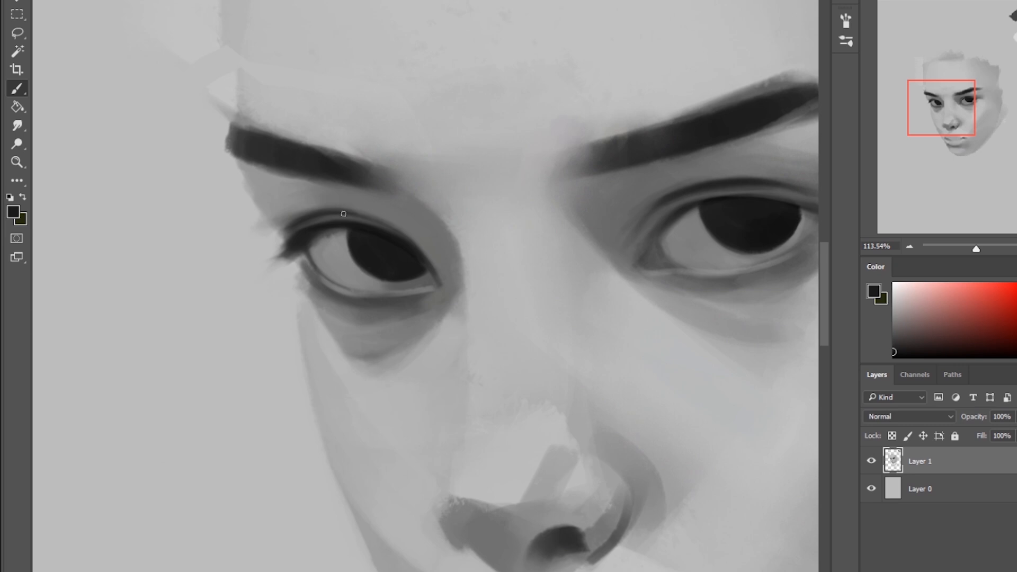
{"action": "key", "text": "ctrl+0"}
{"action": "key", "text": "ctrl+plus"}
{"action": "key", "text": "ctrl+plus"}
{"action": "left_click", "coordinate": [457, 227], "text": "alt"}
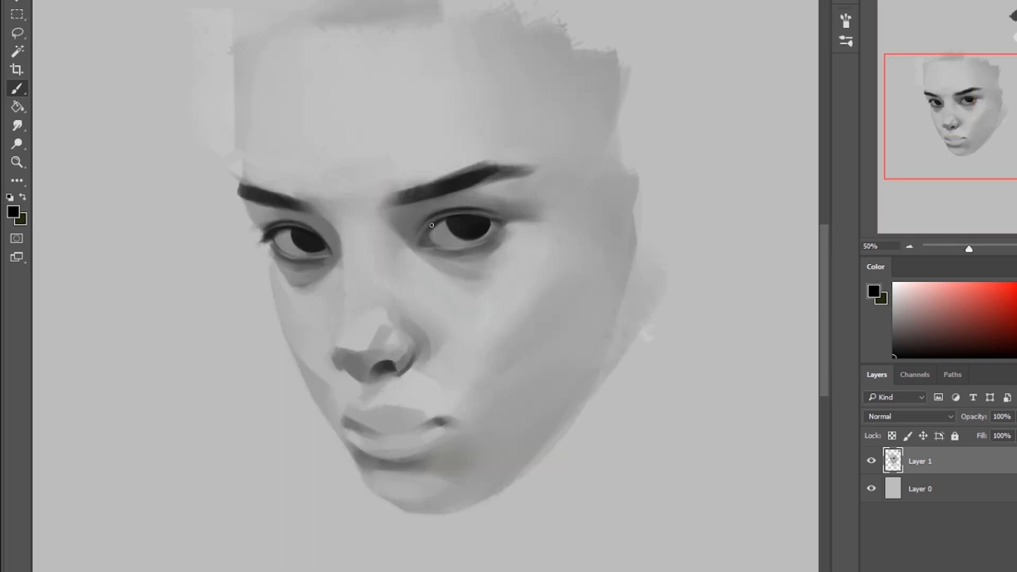
{"action": "left_click", "coordinate": [306, 228], "text": "alt"}
{"action": "left_click", "coordinate": [302, 201], "text": "alt"}
Soften the skin around the nose bridge and inner eye corners with sampled grays.
{"action": "key", "text": "ctrl+minus"}
{"action": "left_click", "coordinate": [341, 259], "text": "alt"}
{"action": "left_click", "coordinate": [387, 296], "text": "alt"}
{"action": "left_click", "coordinate": [432, 250], "text": "alt"}
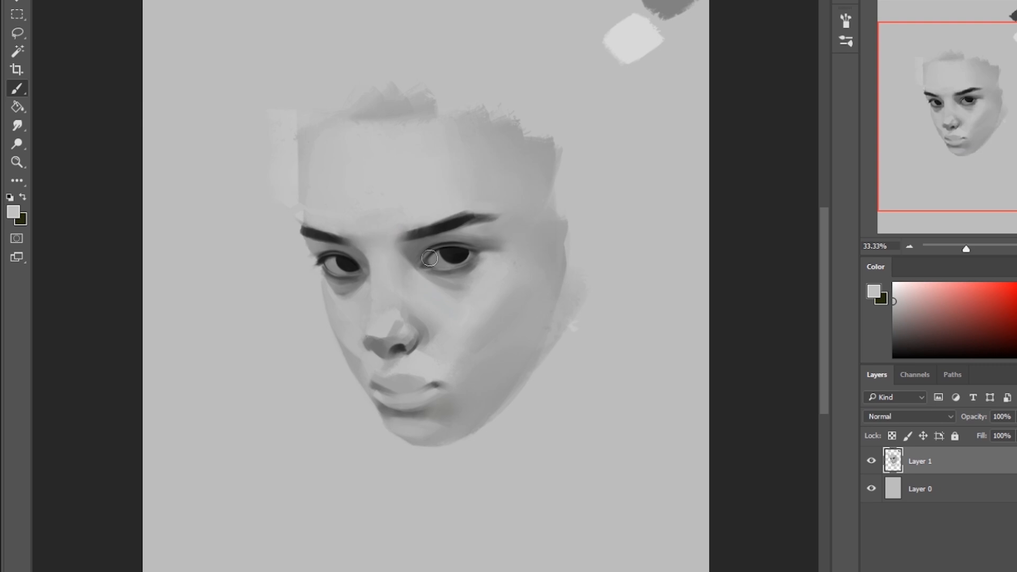
{"action": "left_click", "coordinate": [287, 333], "text": "alt"}
{"action": "left_click", "coordinate": [364, 251], "text": "alt"}
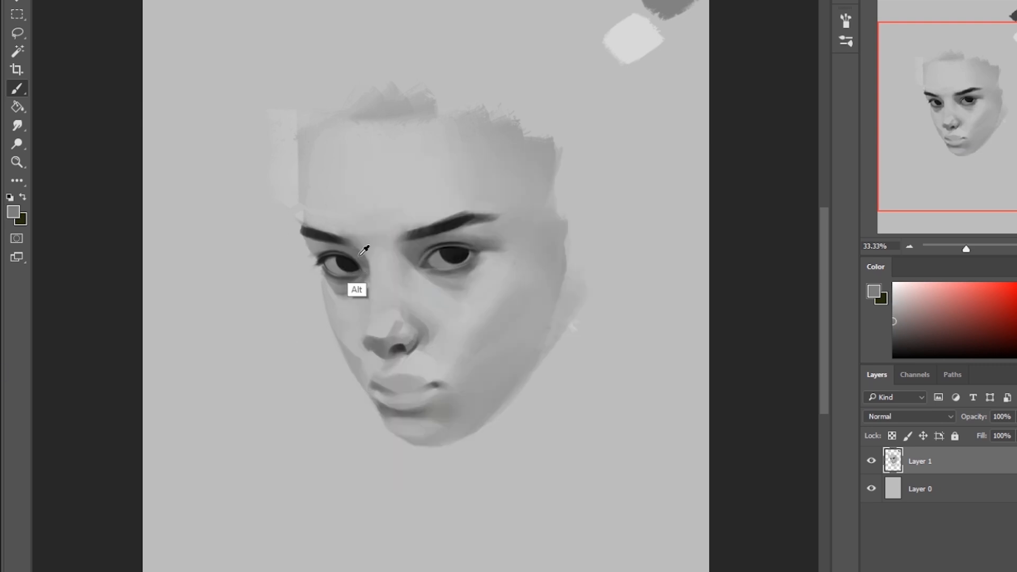
{"action": "key", "text": "r"}
{"action": "key", "text": "b"}
Choose the 80 px textured brush preset and touch up the shading under the near eye and around the nose with sampled grays.
{"action": "right_click", "coordinate": [389, 257]}
{"action": "left_click", "coordinate": [436, 383]}
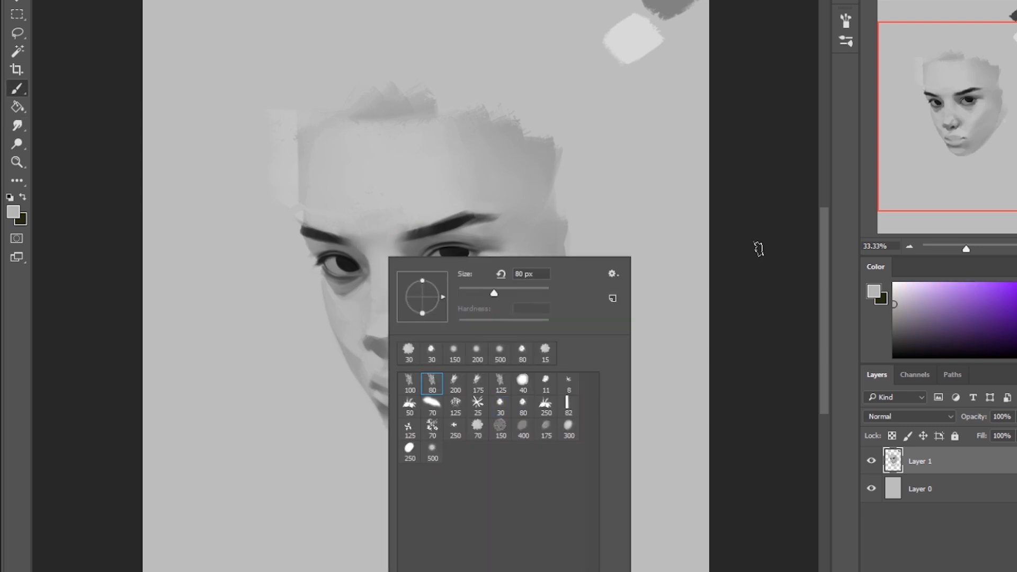
{"action": "left_click", "coordinate": [758, 249]}
{"action": "left_click", "coordinate": [372, 346], "text": "alt"}
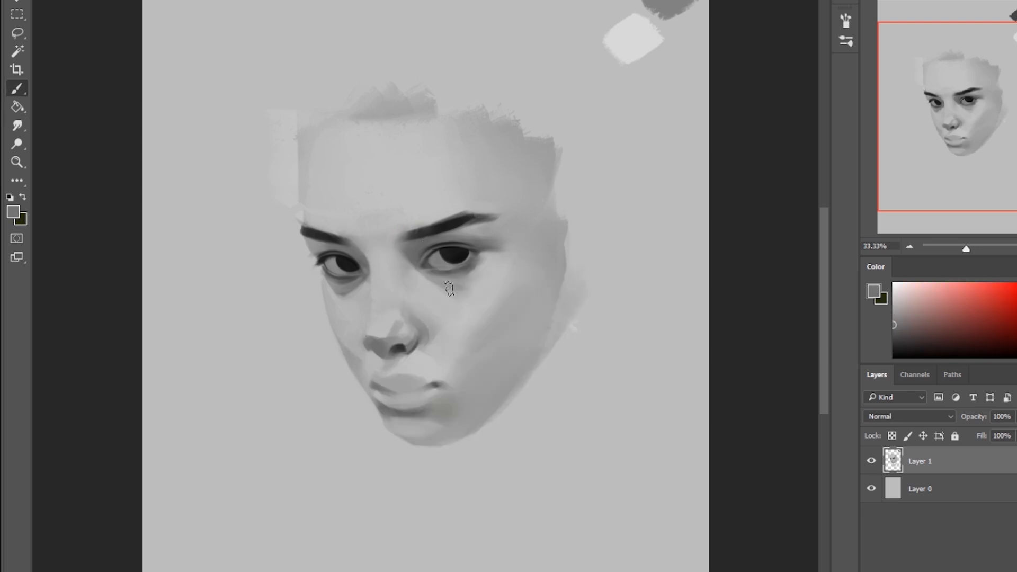
{"action": "left_click", "coordinate": [424, 347], "text": "alt"}
{"action": "key", "text": "r"}
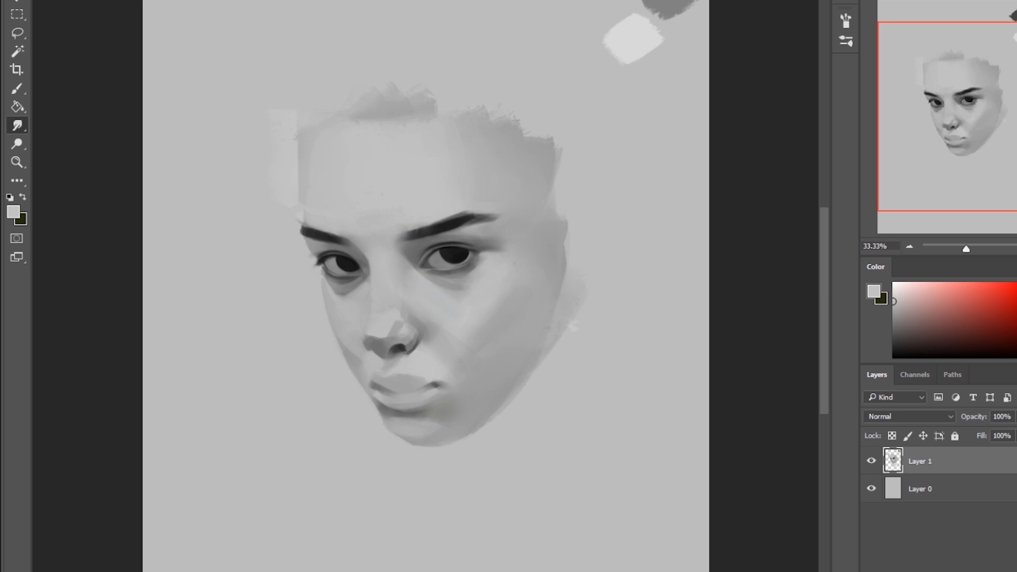
Sharpen the inner tips of both eyebrows with sampled darks and soften them with the Smudge tool.
{"action": "key", "text": "b"}
{"action": "left_click", "coordinate": [432, 257], "text": "alt"}
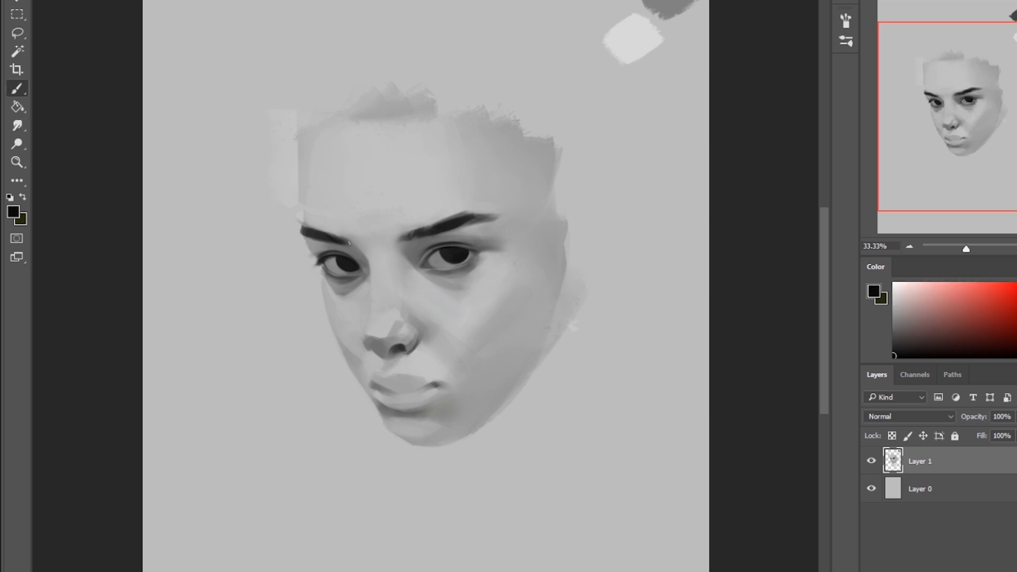
{"action": "left_click", "coordinate": [425, 232], "text": "alt"}
{"action": "left_click", "coordinate": [425, 232], "text": "alt"}
{"action": "key", "text": "r"}
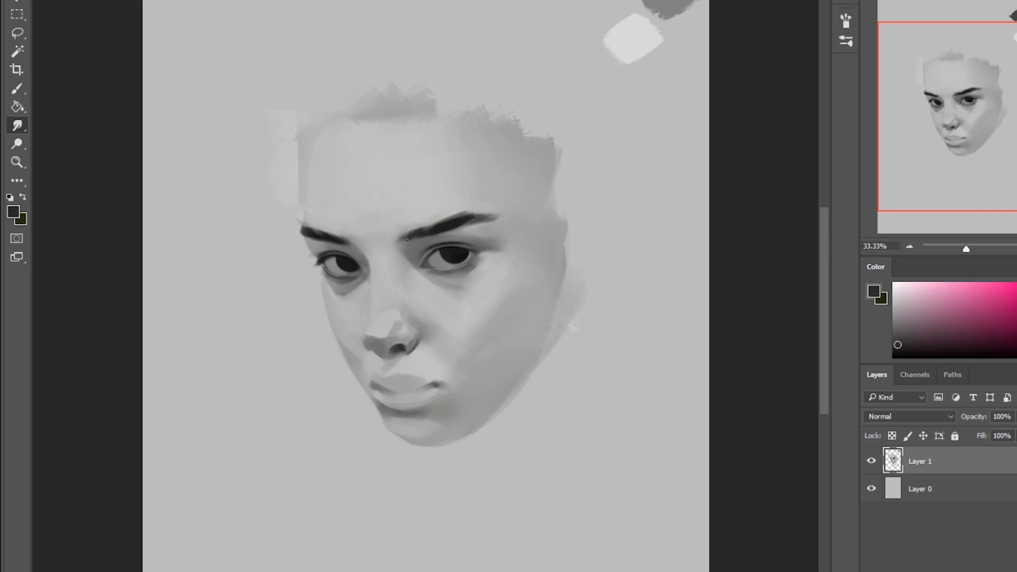
Even out the forehead above the eyebrows with light grays sampled from it.
{"action": "key", "text": "b"}
{"action": "left_click", "coordinate": [356, 178], "text": "alt"}
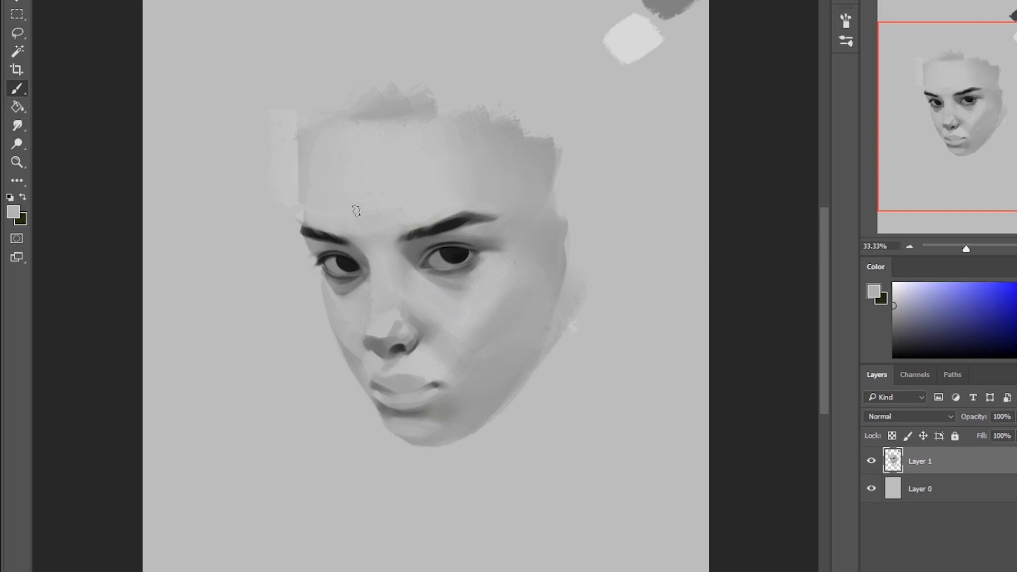
{"action": "left_click", "coordinate": [347, 165], "text": "alt"}
{"action": "left_click", "coordinate": [361, 109], "text": "alt"}
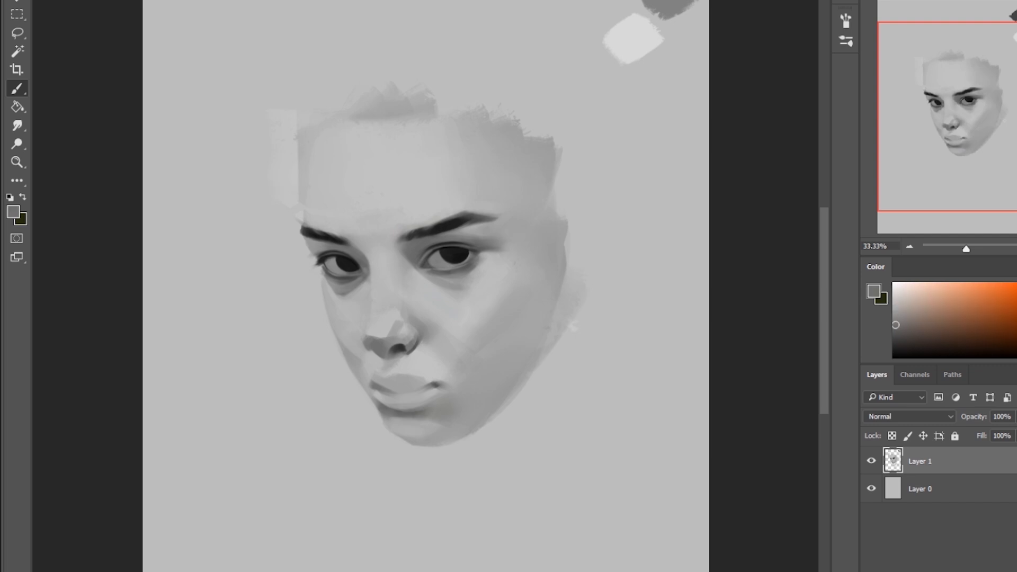
Add a new layer and paint hair strokes along the near eyebrow with sampled darks and another brush preset.
{"action": "left_click", "coordinate": [358, 270], "text": "alt"}
{"action": "left_click", "coordinate": [488, 218], "text": "alt"}
{"action": "key", "text": "ctrl+shift+alt+n"}
{"action": "key", "text": "e"}
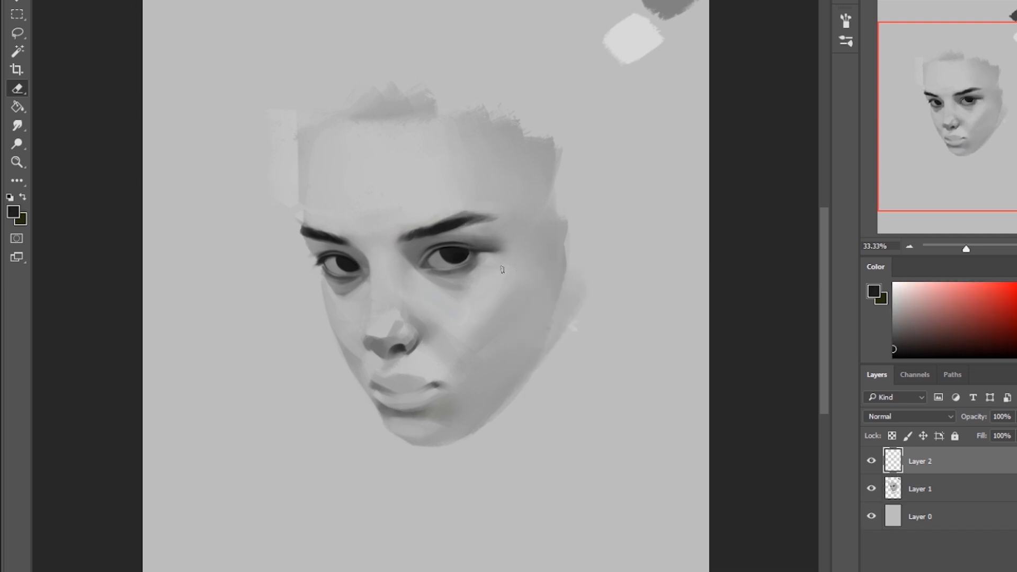
{"action": "key", "text": "ctrl+minus"}
{"action": "key", "text": "ctrl+minus"}
{"action": "scroll", "coordinate": [415, 275], "scroll_direction": "up", "scroll_amount": 10}
{"action": "key", "text": "b"}
{"action": "left_click", "coordinate": [446, 289], "text": "alt"}
{"action": "right_click", "coordinate": [549, 300]}
{"action": "double_click", "coordinate": [661, 454]}
{"action": "mouse_move", "coordinate": [529, 312]}
{"action": "left_mouse_down"}
{"action": "mouse_move", "coordinate": [565, 334]}
{"action": "mouse_move", "coordinate": [604, 322]}
{"action": "left_mouse_up"}
{"action": "left_click", "coordinate": [593, 322], "text": "alt"}
{"action": "left_click", "coordinate": [590, 342], "text": "alt"}
{"action": "left_click_drag", "start_coordinate": [619, 302], "coordinate": [582, 334]}
Detail the far eyebrow with sampled tones and merge Layer 2 down into Layer 1.
{"action": "left_click", "coordinate": [195, 335], "text": "alt"}
{"action": "mouse_move", "coordinate": [202, 318]}
{"action": "left_mouse_down"}
{"action": "mouse_move", "coordinate": [218, 352]}
{"action": "mouse_move", "coordinate": [209, 318]}
{"action": "left_mouse_up"}
{"action": "left_click", "coordinate": [229, 335], "text": "alt"}
{"action": "left_click", "coordinate": [204, 314], "text": "alt"}
{"action": "left_click", "coordinate": [180, 254], "text": "alt"}
{"action": "left_click", "coordinate": [579, 297], "text": "alt"}
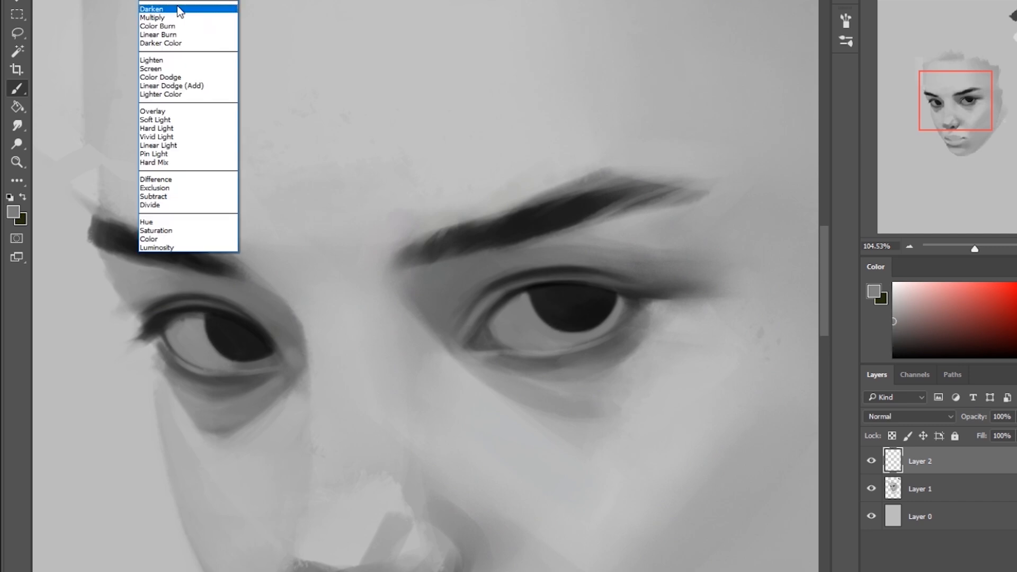
{"action": "key", "text": "ctrl+e"}
Paint the inner corner and lid of the far eye with grays sampled around it.
{"action": "left_click_drag", "start_coordinate": [175, 324], "coordinate": [203, 317]}
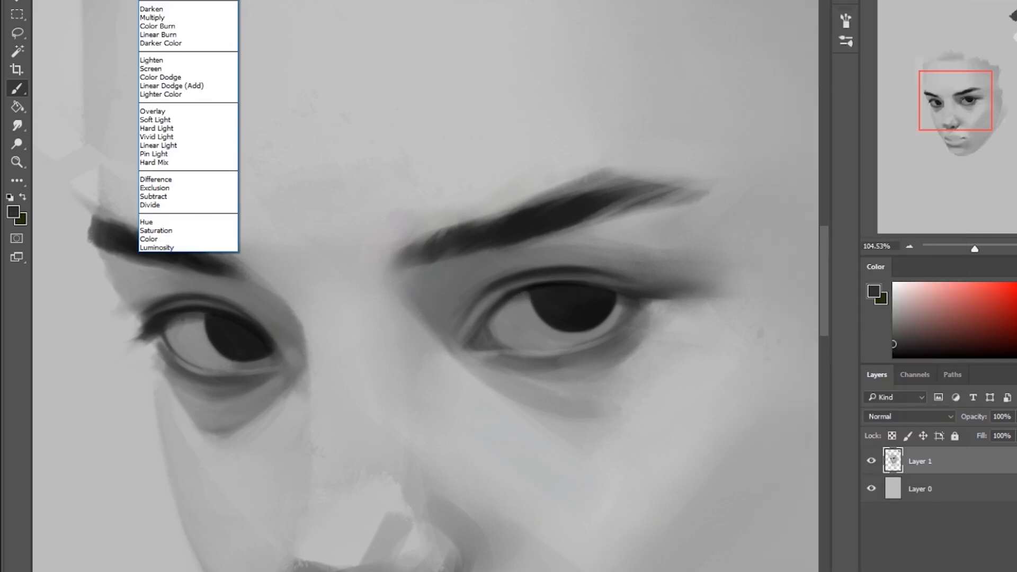
{"action": "left_click", "coordinate": [399, 322], "text": "alt"}
{"action": "left_click_drag", "start_coordinate": [259, 372], "coordinate": [278, 365]}
{"action": "key", "text": "ctrl+0"}
{"action": "left_click_drag", "start_coordinate": [374, 269], "coordinate": [451, 269]}
{"action": "left_click", "coordinate": [388, 304], "text": "alt"}
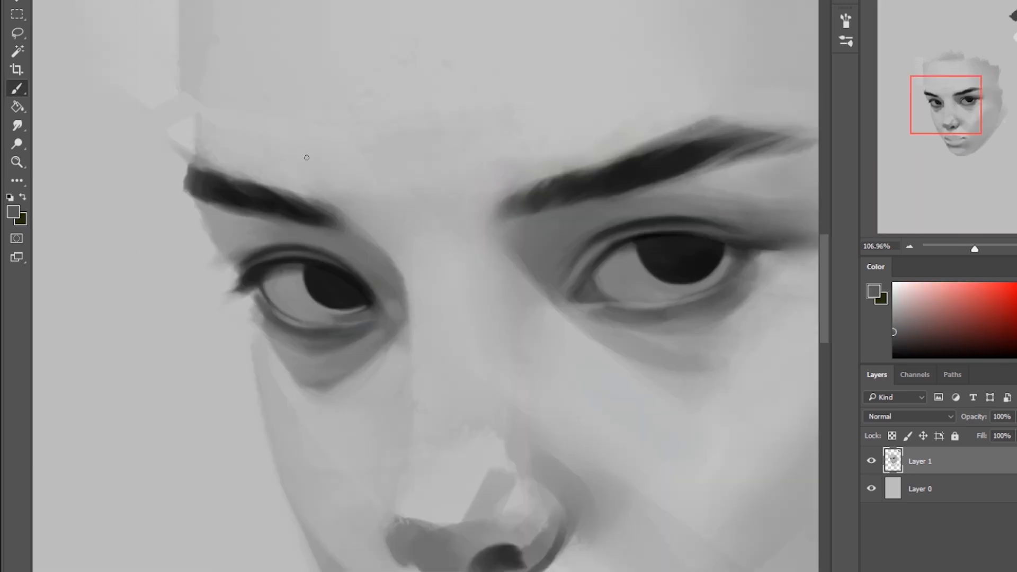
{"action": "left_click", "coordinate": [325, 277], "text": "alt"}
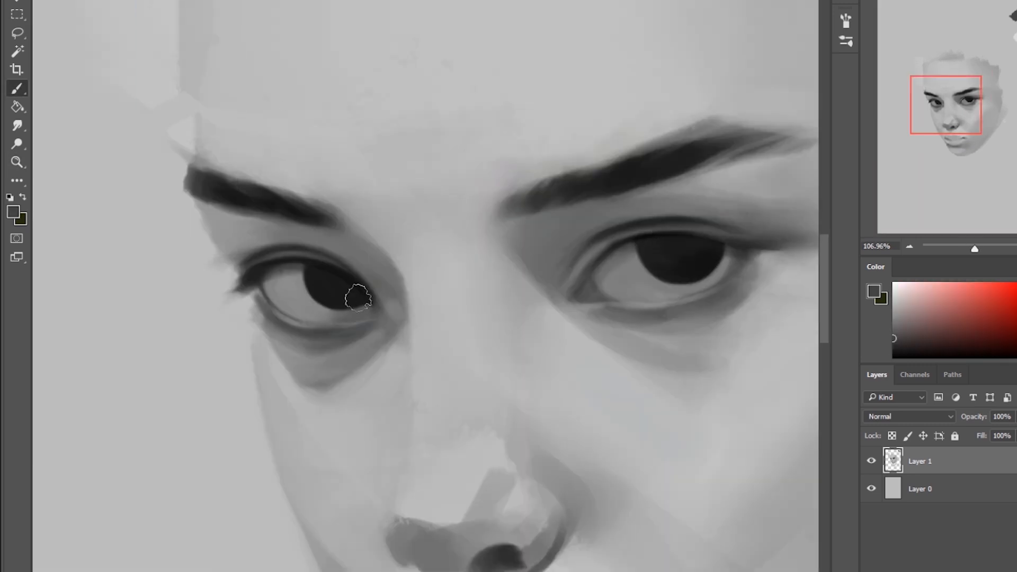
{"action": "left_click_drag", "start_coordinate": [342, 318], "coordinate": [359, 311]}
{"action": "left_click", "coordinate": [345, 307], "text": "alt"}
Flip the canvas horizontally and refine both eyes and brows with sampled darks and the Smudge tool.
{"action": "key", "text": "ctrl+0"}
{"action": "key", "text": "ctrl+shift+h"}
{"action": "left_click", "coordinate": [551, 259], "text": "alt"}
{"action": "left_click", "coordinate": [486, 273], "text": "alt"}
{"action": "left_click", "coordinate": [489, 283], "text": "alt"}
{"action": "left_click", "coordinate": [489, 272], "text": "alt"}
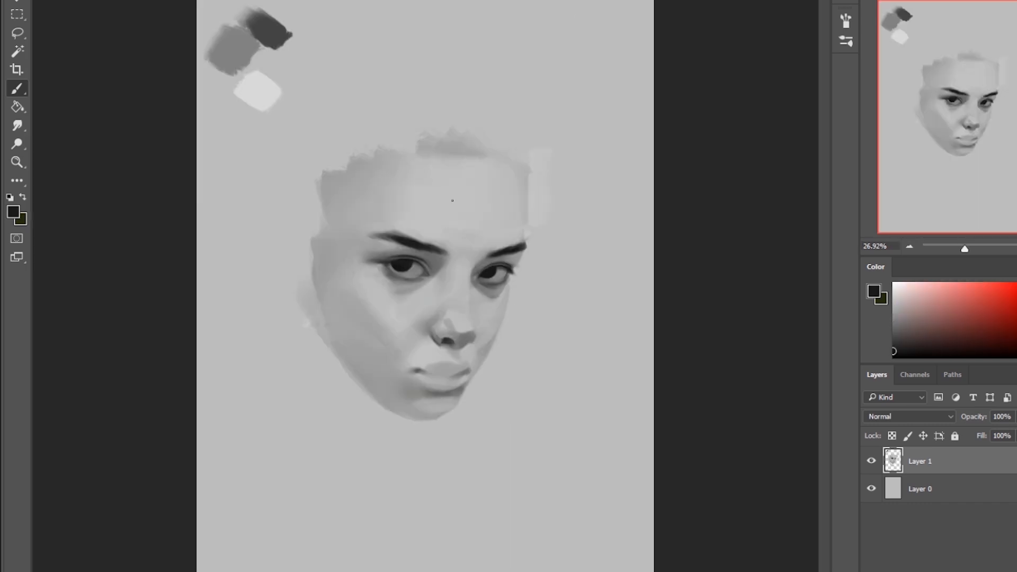
{"action": "key", "text": "ctrl+plus"}
{"action": "key", "text": "ctrl+plus"}
{"action": "key", "text": "ctrl+plus"}
{"action": "key", "text": "r"}
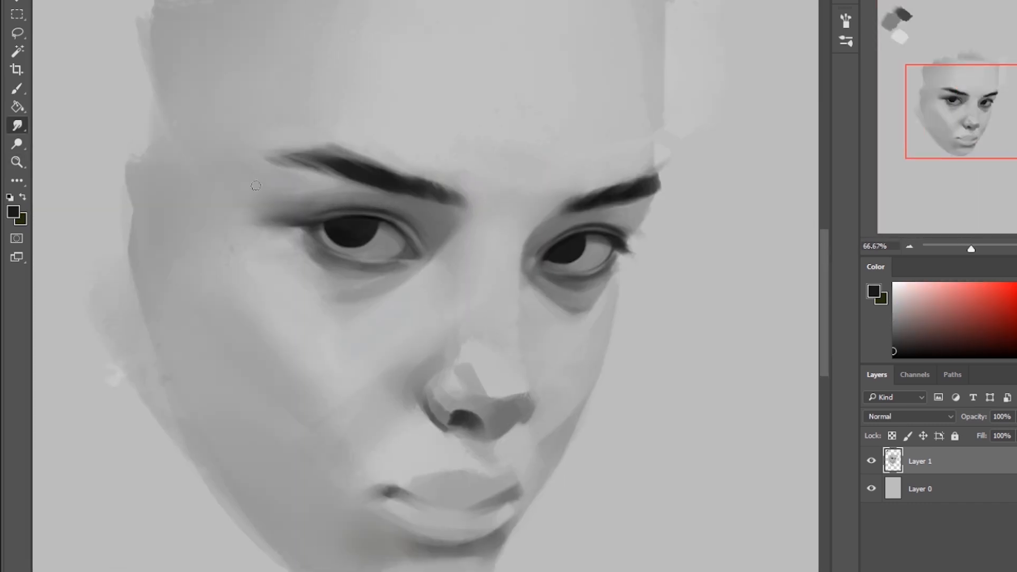
{"action": "key", "text": "b"}
{"action": "left_click_drag", "start_coordinate": [589, 227], "coordinate": [552, 244]}
{"action": "left_click", "coordinate": [27, 123]}
{"action": "key", "text": "b"}
{"action": "key", "text": "r"}
Flip the canvas back, shade the near eye and lids with sampled grays and smudge the lower lid smooth.
{"action": "key", "text": "ctrl+0"}
{"action": "key", "text": "ctrl+shift+h"}
{"action": "key", "text": "b"}
{"action": "mouse_move", "coordinate": [281, 221]}
{"action": "left_mouse_down"}
{"action": "mouse_move", "coordinate": [242, 215]}
{"action": "mouse_move", "coordinate": [216, 244]}
{"action": "left_mouse_up"}
{"action": "left_click", "coordinate": [297, 212], "text": "alt"}
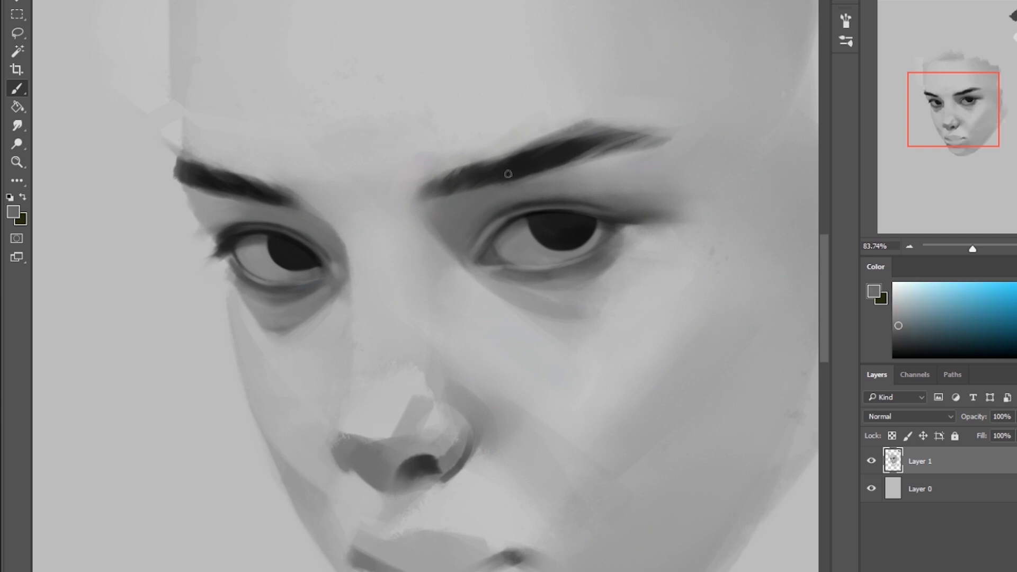
{"action": "left_click", "coordinate": [532, 221], "text": "alt"}
{"action": "left_click_drag", "start_coordinate": [277, 274], "coordinate": [320, 265]}
{"action": "left_click", "coordinate": [557, 247], "text": "alt"}
{"action": "key", "text": "r"}
{"action": "left_click_drag", "start_coordinate": [490, 282], "coordinate": [618, 262]}
{"action": "left_click_drag", "start_coordinate": [301, 314], "coordinate": [318, 308]}
Flip the canvas horizontally and blend the cheek beside the nose with a sampled gray and the Smudge tool.
{"action": "key", "text": "ctrl+0"}
{"action": "key", "text": "ctrl+shift+h"}
{"action": "key", "text": "b"}
{"action": "left_click", "coordinate": [415, 339], "text": "alt"}
{"action": "left_click", "coordinate": [19, 126]}
{"action": "key", "text": "b"}
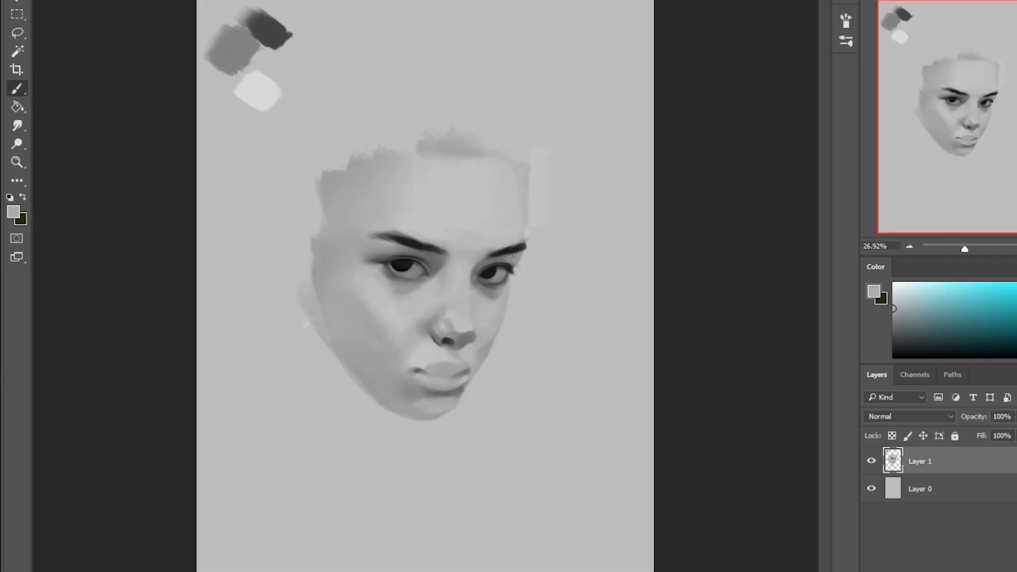
Touch up the brow and eye darks, flip the canvas back and soften the shading below the far eye.
{"action": "left_click", "coordinate": [523, 248], "text": "alt"}
{"action": "left_click", "coordinate": [404, 264], "text": "alt"}
{"action": "key", "text": "ctrl+shift+h"}
{"action": "left_click_drag", "start_coordinate": [422, 340], "coordinate": [493, 339]}
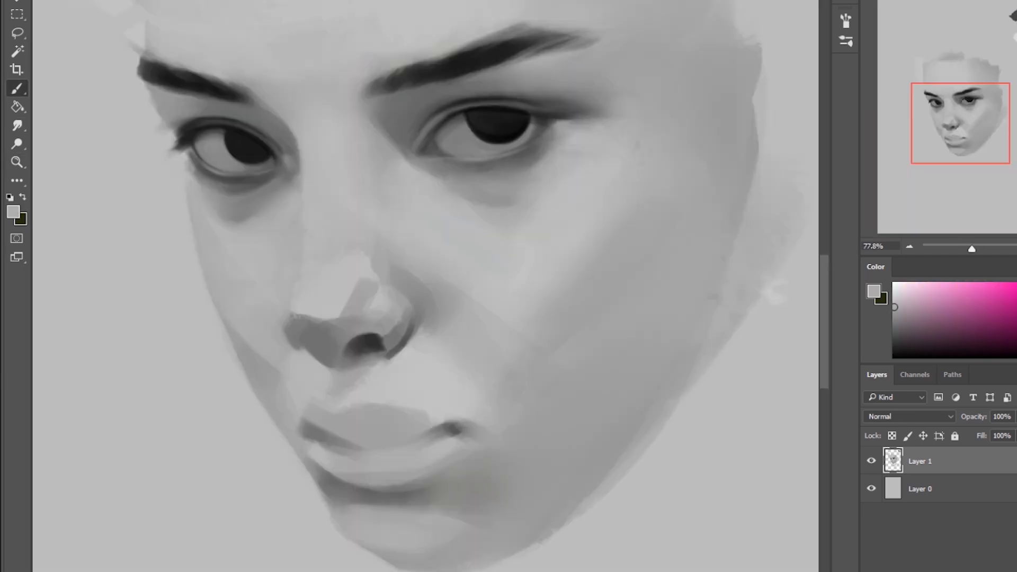
{"action": "left_click", "coordinate": [536, 99], "text": "alt"}
{"action": "left_click", "coordinate": [210, 203], "text": "alt"}
Switch the brush preset, add a new layer above Layer 1 and sample tones for detailing the eyes.
{"action": "key", "text": "ctrl+0"}
{"action": "right_click", "coordinate": [465, 281]}
{"action": "double_click", "coordinate": [577, 424]}
{"action": "key", "text": "ctrl+shift+alt+n"}
{"action": "left_click", "coordinate": [448, 268], "text": "alt"}
{"action": "key", "text": "z"}
{"action": "left_click_drag", "start_coordinate": [457, 294], "coordinate": [534, 298]}
{"action": "left_click", "coordinate": [286, 348], "text": "alt"}
{"action": "left_click_drag", "start_coordinate": [277, 340], "coordinate": [284, 365]}
{"action": "key", "text": "ctrl+0"}
{"action": "key", "text": "z"}
{"action": "left_click_drag", "start_coordinate": [345, 263], "coordinate": [382, 264]}
{"action": "key", "text": "b"}
Flip the canvas horizontally, sample a tone beside the far eye and pick a very light gray.
{"action": "key", "text": "ctrl+0"}
{"action": "key", "text": "ctrl+shift+h"}
{"action": "left_click", "coordinate": [490, 274], "text": "alt"}
{"action": "left_click", "coordinate": [491, 275], "text": "alt"}
{"action": "left_click", "coordinate": [894, 293]}
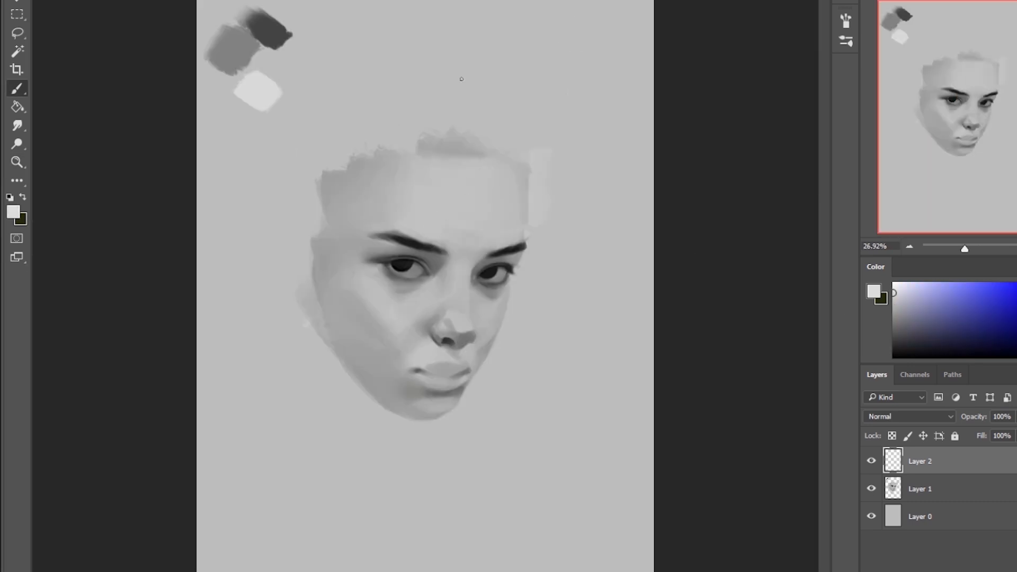
Duplicate Layer 1, hide the original and flip the canvas back.
{"action": "left_click", "coordinate": [921, 489]}
{"action": "key", "text": "ctrl+j"}
{"action": "left_click", "coordinate": [871, 517]}
{"action": "mouse_move", "coordinate": [456, 366]}
{"action": "left_mouse_down"}
{"action": "mouse_move", "coordinate": [426, 373]}
{"action": "mouse_move", "coordinate": [467, 343]}
{"action": "left_mouse_up"}
{"action": "key", "text": "ctrl+shift+h"}
Refine the lips with sampled grays, darken the far mouth corner with near-black and soften it with the Smudge tool.
{"action": "key", "text": "z"}
{"action": "key", "text": "b"}
{"action": "left_click", "coordinate": [423, 393], "text": "alt"}
{"action": "left_click_drag", "start_coordinate": [411, 406], "coordinate": [446, 412]}
{"action": "left_click_drag", "start_coordinate": [335, 410], "coordinate": [327, 424]}
{"action": "left_click_drag", "start_coordinate": [431, 442], "coordinate": [411, 439]}
{"action": "left_click", "coordinate": [423, 400], "text": "alt"}
{"action": "left_click_drag", "start_coordinate": [412, 442], "coordinate": [462, 428]}
{"action": "left_click", "coordinate": [392, 340], "text": "alt"}
{"action": "left_click_drag", "start_coordinate": [332, 436], "coordinate": [321, 438]}
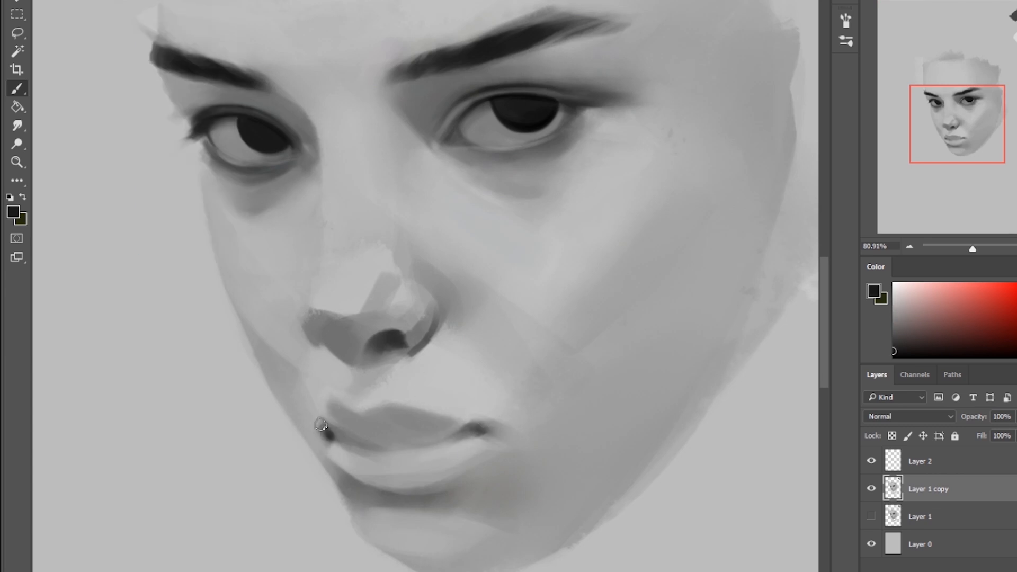
{"action": "left_click", "coordinate": [331, 419], "text": "alt"}
{"action": "key", "text": "r"}
{"action": "key", "text": "ctrl+0"}
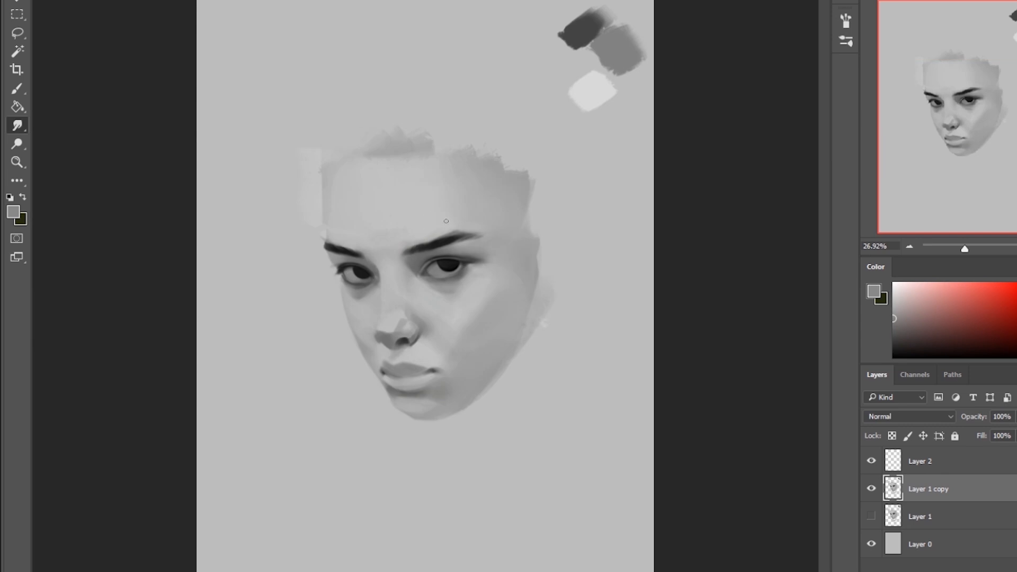
Switch the brush preset and touch up both eyebrows with sampled dark tones.
{"action": "key", "text": "b"}
{"action": "left_click", "coordinate": [446, 242], "text": "alt"}
{"action": "right_click", "coordinate": [406, 301]}
{"action": "double_click", "coordinate": [581, 428]}
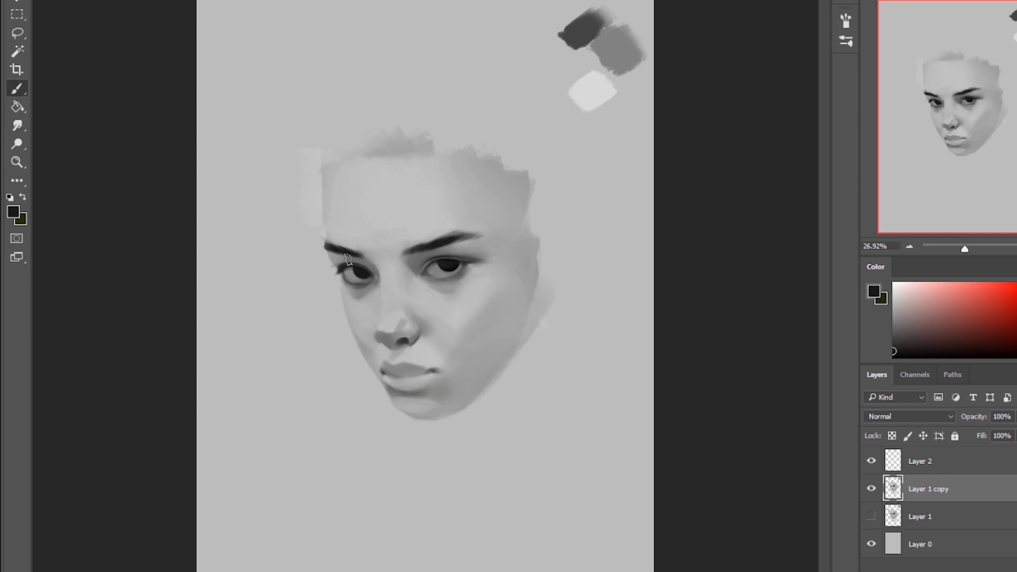
{"action": "left_click", "coordinate": [414, 253], "text": "alt"}
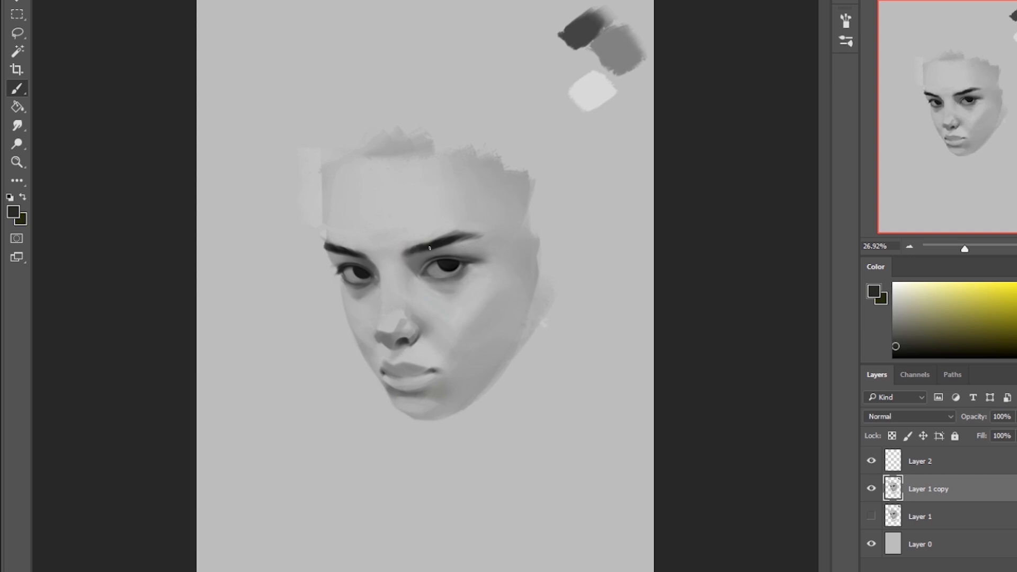
Lighten the nose bridge and near cheek with sampled light grays and smudge the transitions.
{"action": "left_click", "coordinate": [370, 233], "text": "alt"}
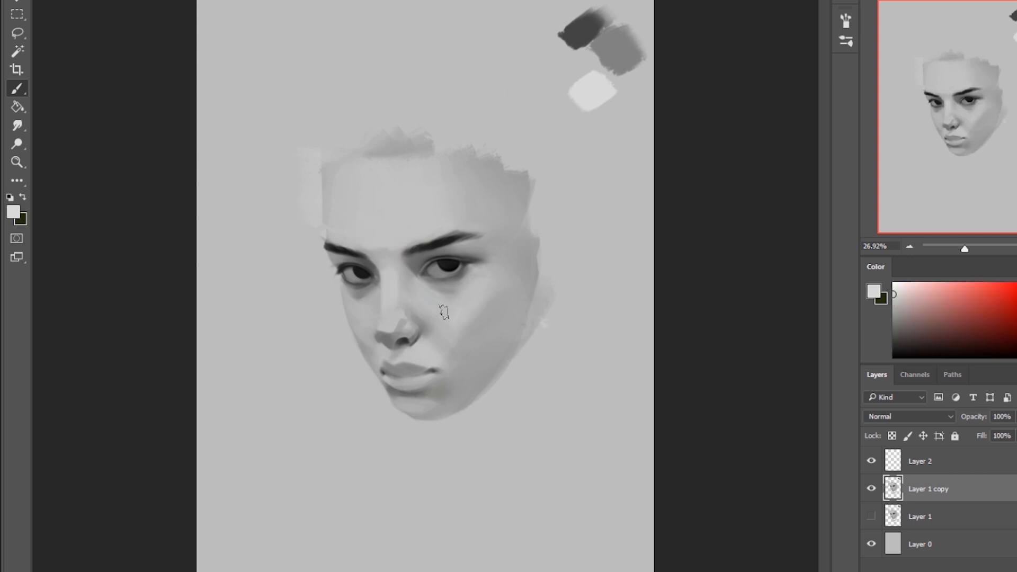
{"action": "left_click", "coordinate": [455, 292], "text": "alt"}
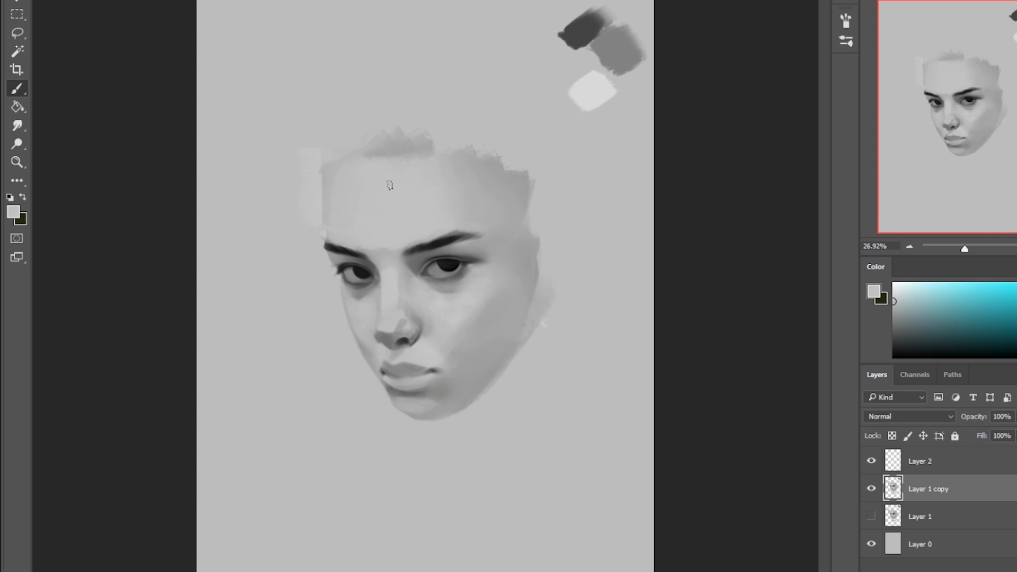
{"action": "key", "text": "r"}
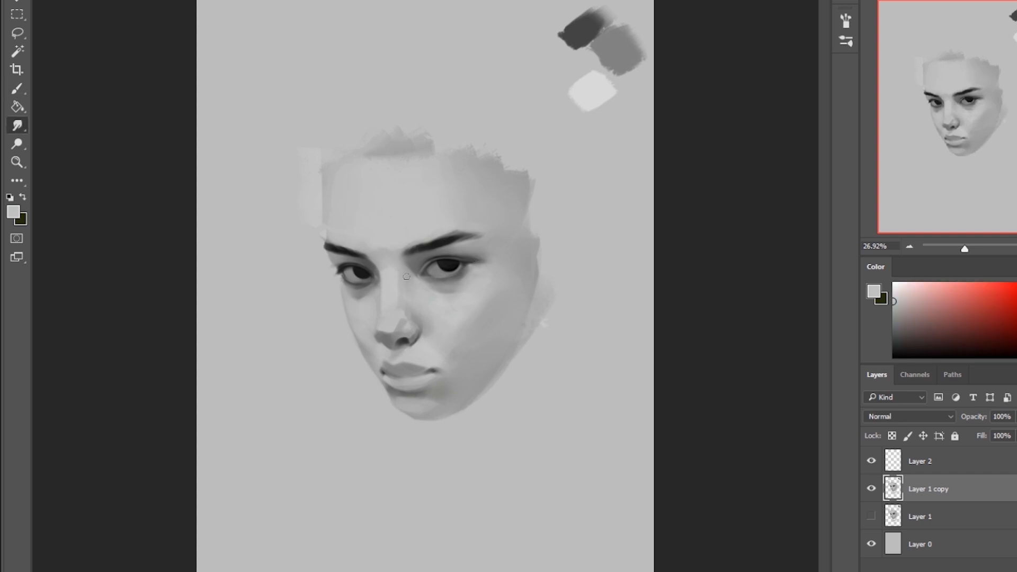
Darken the far edge of the nose underside with sampled tones and sample darks around the near eye.
{"action": "key", "text": "b"}
{"action": "left_click", "coordinate": [410, 354], "text": "alt"}
{"action": "scroll", "coordinate": [409, 357], "scroll_direction": "up", "scroll_amount": 5}
{"action": "left_click", "coordinate": [397, 313], "text": "alt"}
{"action": "left_click_drag", "start_coordinate": [320, 304], "coordinate": [339, 323]}
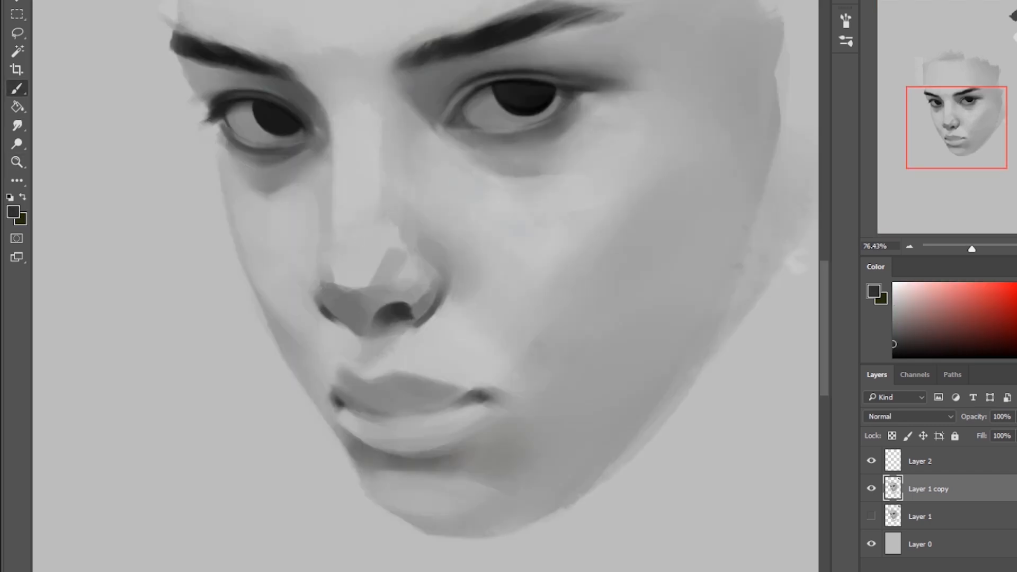
{"action": "left_click", "coordinate": [561, 119], "text": "alt"}
{"action": "left_click", "coordinate": [495, 85], "text": "alt"}
Choose an eraser preset, clean the edges around the face and touch up the nose underside with a sampled mid-dark gray.
{"action": "key", "text": "e"}
{"action": "right_click", "coordinate": [253, 94]}
{"action": "left_click", "coordinate": [293, 180]}
{"action": "key", "text": "ctrl+0"}
{"action": "key", "text": "b"}
{"action": "left_click_drag", "start_coordinate": [455, 317], "coordinate": [498, 298]}
{"action": "scroll", "coordinate": [383, 311], "scroll_direction": "up", "scroll_amount": 5}
{"action": "left_click", "coordinate": [394, 432], "text": "alt"}
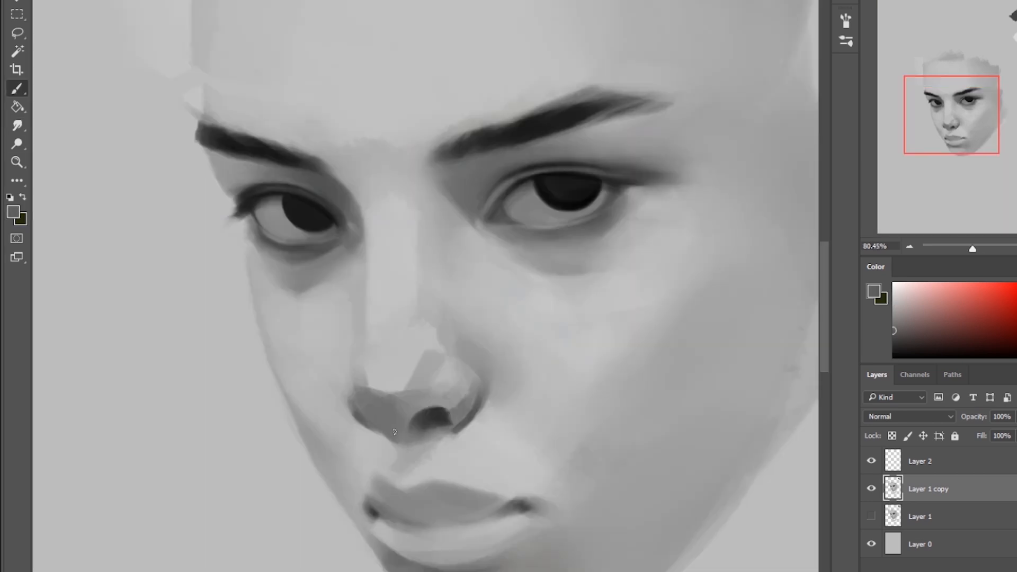
Erase the stray light patch outside the far edge of the forehead.
{"action": "scroll", "coordinate": [373, 399], "scroll_direction": "down", "scroll_amount": 3}
{"action": "key", "text": "e"}
{"action": "left_click_drag", "start_coordinate": [172, 141], "coordinate": [204, 26]}
{"action": "key", "text": "ctrl+0"}
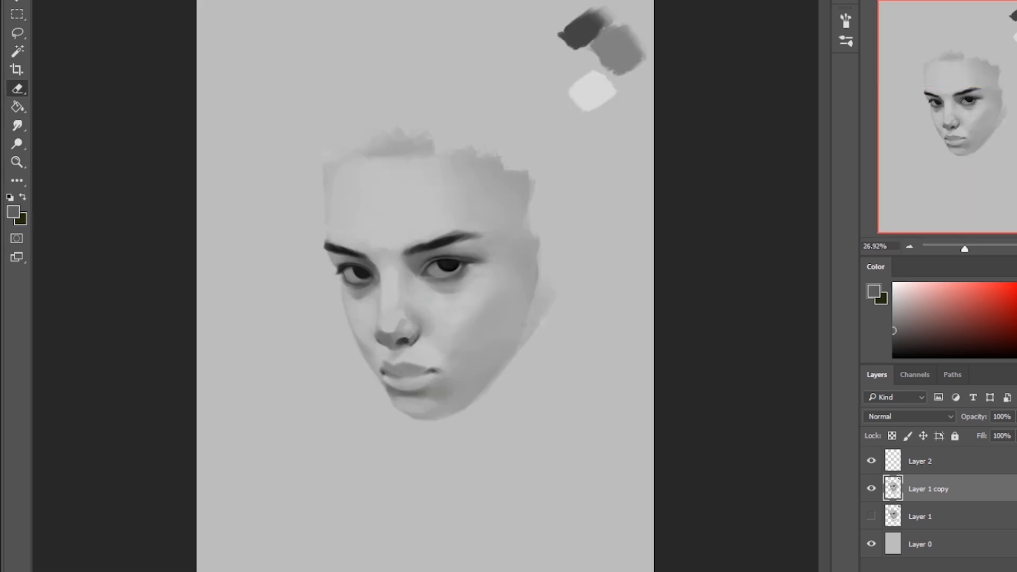
Shade around the eye sockets and between the brows with sampled grays and smudge the far brow's inner end.
{"action": "key", "text": "b"}
{"action": "left_click", "coordinate": [378, 286], "text": "alt"}
{"action": "left_click", "coordinate": [419, 261], "text": "alt"}
{"action": "left_click", "coordinate": [432, 284], "text": "alt"}
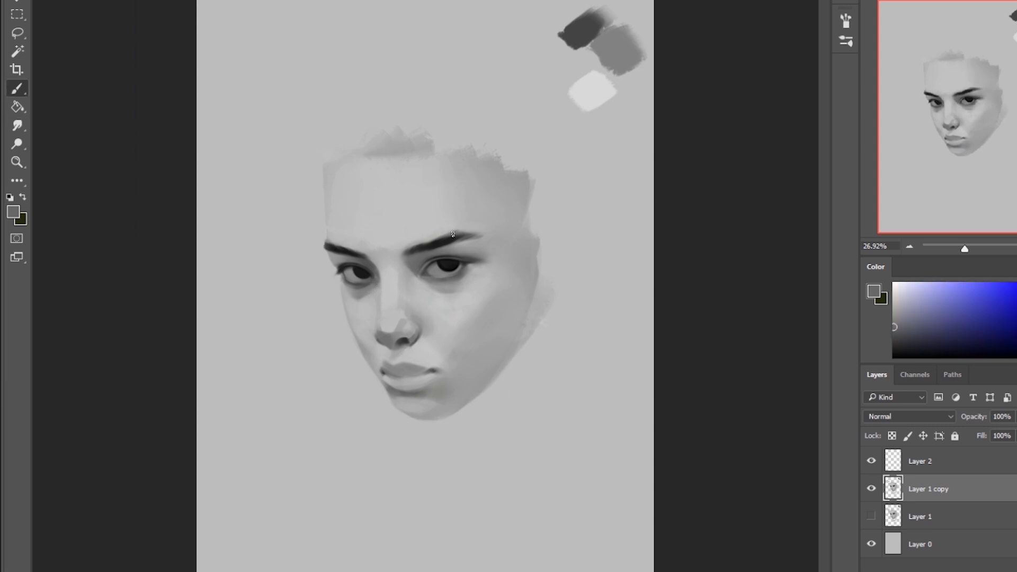
{"action": "left_click", "coordinate": [390, 241], "text": "alt"}
{"action": "left_click", "coordinate": [379, 250], "text": "alt"}
{"action": "key", "text": "r"}
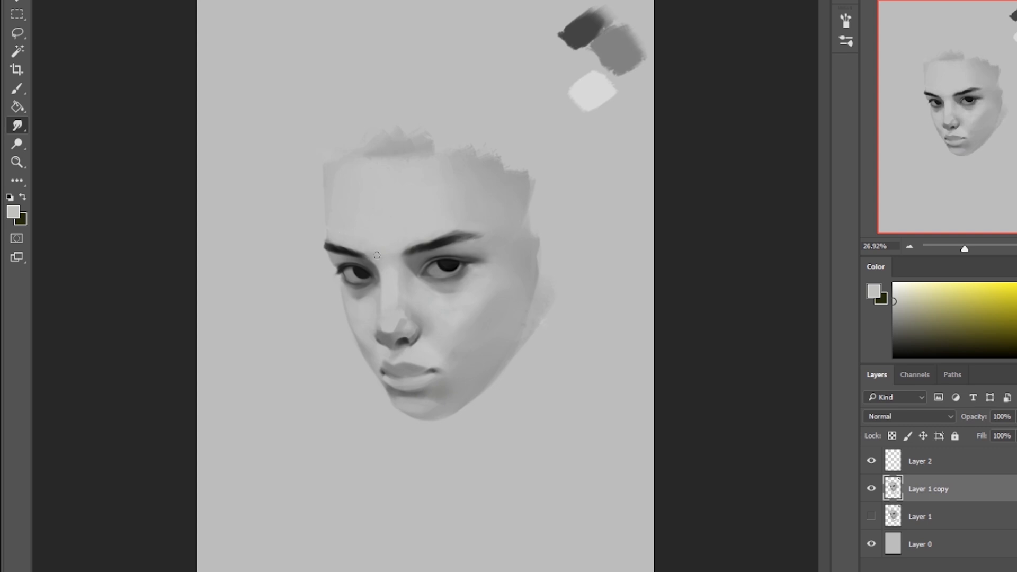
Apply a filter with adjusted settings to the painted face layer.
{"action": "left_click", "coordinate": [227, 1]}
{"action": "mouse_move", "coordinate": [247, 168]}
{"action": "left_click", "coordinate": [453, 235]}
{"action": "left_click_drag", "start_coordinate": [896, 135], "coordinate": [802, 116]}
{"action": "left_click", "coordinate": [874, 143]}
Enlarge the toning brush, flip the canvas horizontally and even out the cheek below the near eye with a sampled gray.
{"action": "key", "text": "o"}
{"action": "key", "text": "bracketright"}
{"action": "key", "text": "bracketright"}
{"action": "key", "text": "ctrl+shift+h"}
{"action": "key", "text": "b"}
{"action": "left_click", "coordinate": [397, 301], "text": "alt"}
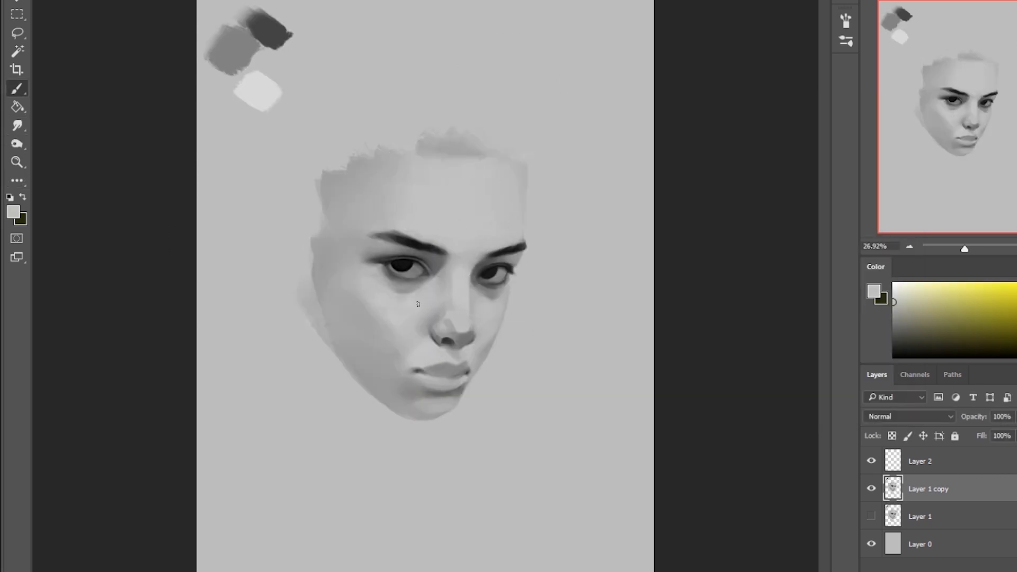
{"action": "left_click", "coordinate": [396, 301], "text": "alt"}
Add a new layer above Layer 1 copy, adjust the brush, paint with a light gray and flip the canvas back.
{"action": "right_click", "coordinate": [445, 257]}
{"action": "key", "text": "ctrl+shift+alt+n"}
{"action": "left_click", "coordinate": [403, 267], "text": "alt"}
{"action": "right_click", "coordinate": [492, 286]}
{"action": "scroll", "coordinate": [428, 242], "scroll_direction": "up", "scroll_amount": 6}
{"action": "left_click", "coordinate": [189, 1]}
{"action": "left_click", "coordinate": [197, 17]}
{"action": "left_click", "coordinate": [894, 295]}
{"action": "left_click_drag", "start_coordinate": [667, 375], "coordinate": [658, 408]}
{"action": "key", "text": "ctrl+shift+h"}
Refine the shading around the eyes and nose on the new layer with sampled grays.
{"action": "left_click_drag", "start_coordinate": [410, 240], "coordinate": [293, 237]}
{"action": "left_click_drag", "start_coordinate": [392, 321], "coordinate": [551, 320]}
{"action": "left_click", "coordinate": [106, 112], "text": "alt"}
{"action": "left_click", "coordinate": [167, 21], "text": "alt"}
{"action": "left_click_drag", "start_coordinate": [118, 154], "coordinate": [129, 207]}
{"action": "left_click", "coordinate": [152, 286], "text": "alt"}
{"action": "left_click_drag", "start_coordinate": [399, 323], "coordinate": [280, 323]}
{"action": "left_click_drag", "start_coordinate": [392, 344], "coordinate": [508, 343]}
{"action": "left_click", "coordinate": [366, 386], "text": "alt"}
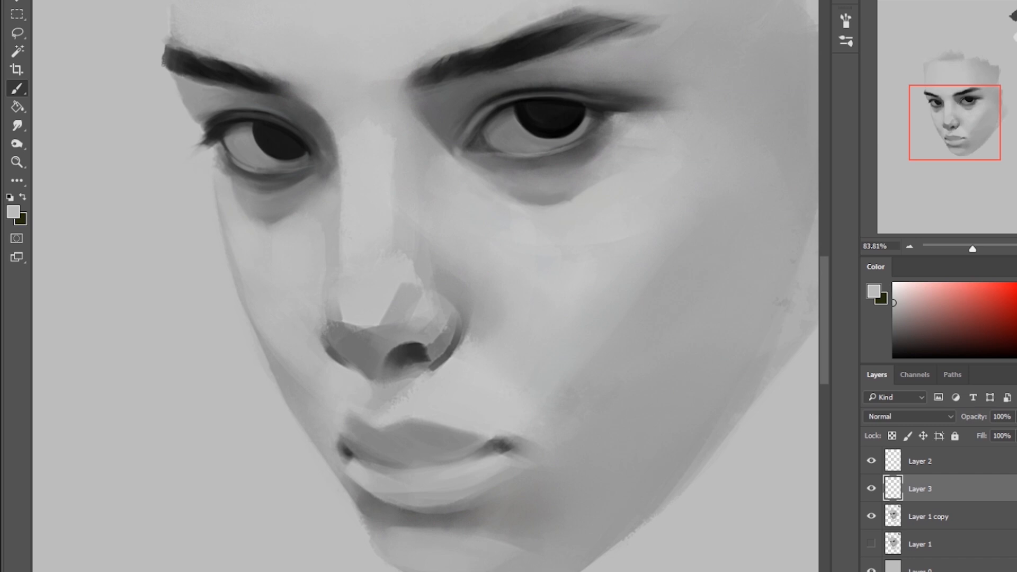
Blend the eye area further with closely matched sampled tones.
{"action": "key", "text": "ctrl+0"}
{"action": "left_click_drag", "start_coordinate": [273, 205], "coordinate": [512, 348]}
{"action": "left_click", "coordinate": [329, 305], "text": "alt"}
{"action": "left_click", "coordinate": [293, 283], "text": "alt"}
{"action": "left_click", "coordinate": [291, 286], "text": "alt"}
{"action": "key", "text": "ctrl+0"}
Switch the brush preset, add another layer and dab the sampled light swatch tone on the near eye's iris.
{"action": "right_click", "coordinate": [512, 287]}
{"action": "double_click", "coordinate": [555, 484]}
{"action": "key", "text": "ctrl+shift+alt+n"}
{"action": "left_click", "coordinate": [581, 87], "text": "alt"}
{"action": "left_click", "coordinate": [446, 269]}
Refine the near eye with the Eraser, a sampled dark gray and the Smudge tool, checking it on the flipped canvas.
{"action": "key", "text": "e"}
{"action": "key", "text": "ctrl+shift+h"}
{"action": "mouse_move", "coordinate": [347, 227]}
{"action": "left_mouse_down"}
{"action": "mouse_move", "coordinate": [463, 319]}
{"action": "mouse_move", "coordinate": [397, 321]}
{"action": "mouse_move", "coordinate": [511, 335]}
{"action": "left_mouse_up"}
{"action": "key", "text": "b"}
{"action": "key", "text": "ctrl+0"}
{"action": "key", "text": "ctrl+shift+h"}
{"action": "left_click", "coordinate": [456, 280], "text": "alt"}
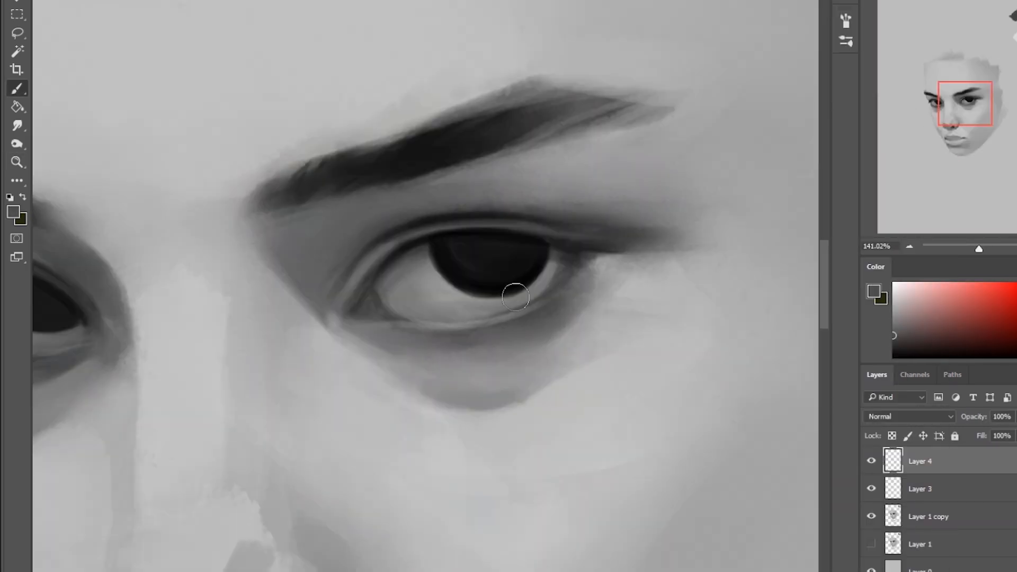
{"action": "key", "text": "r"}
{"action": "key", "text": "ctrl+0"}
Toggle the top layer's visibility and merge the detail layers down into Layer 1 copy.
{"action": "left_click", "coordinate": [870, 462]}
{"action": "key", "text": "ctrl+e"}
{"action": "key", "text": "ctrl+e"}
Touch up the far eye with near-black sampled from its iris and lock the transparent pixels of Layer 1 copy.
{"action": "key", "text": "ctrl+plus"}
{"action": "key", "text": "ctrl+plus"}
{"action": "key", "text": "ctrl+plus"}
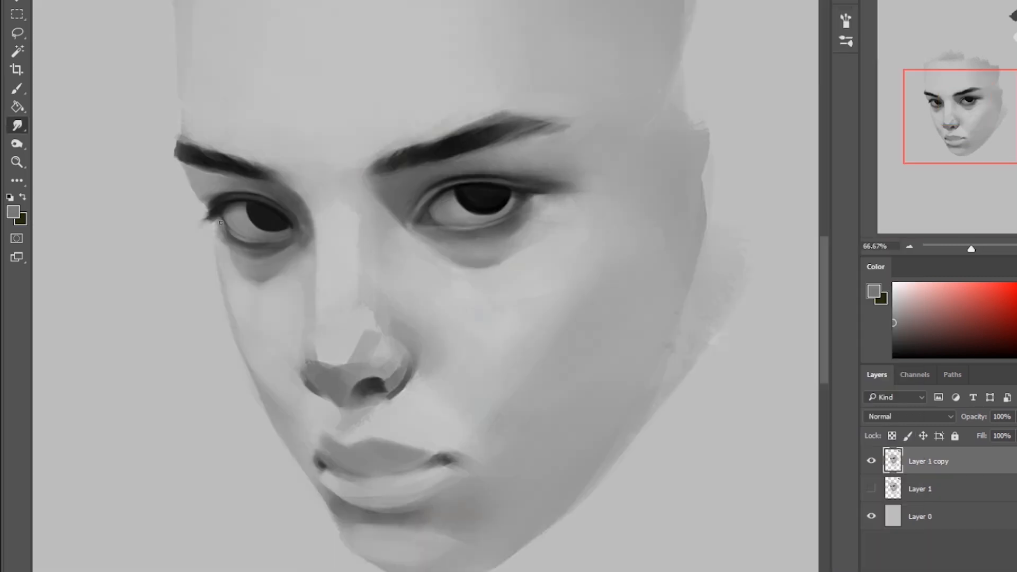
{"action": "key", "text": "b"}
{"action": "left_click", "coordinate": [269, 218], "text": "alt"}
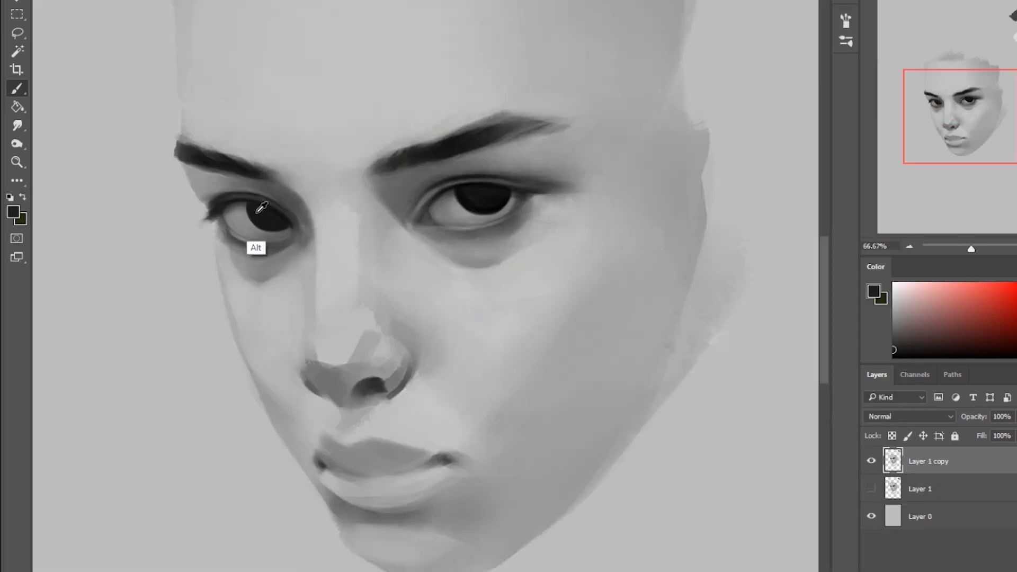
{"action": "key", "text": "ctrl+0"}
{"action": "key", "text": "e"}
{"action": "key", "text": "r"}
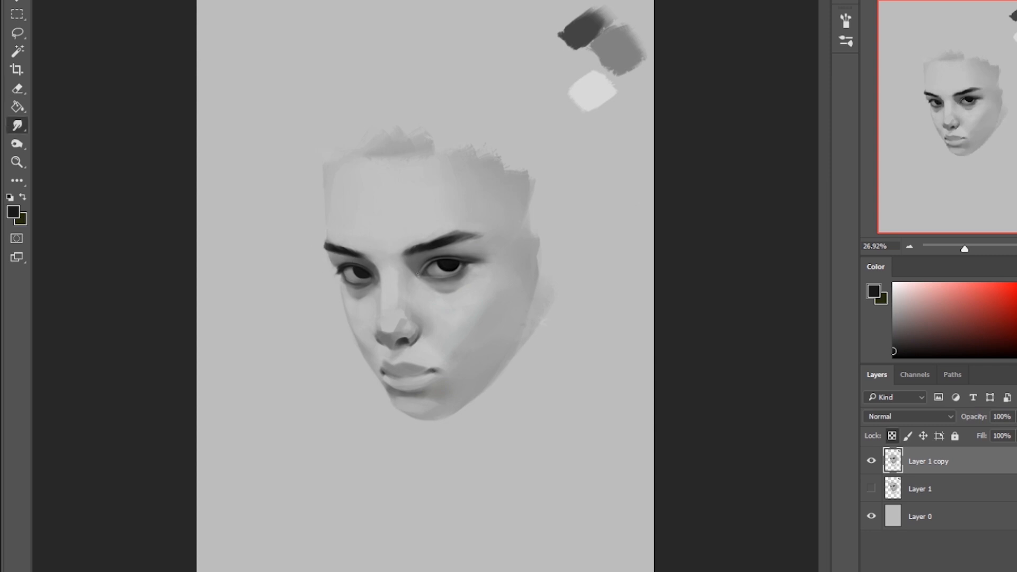
Darken the far eye's upper lash line, iris and inner corner with sampled near-black.
{"action": "key", "text": "b"}
{"action": "scroll", "coordinate": [368, 273], "scroll_direction": "up", "scroll_amount": 10}
{"action": "left_click_drag", "start_coordinate": [367, 281], "coordinate": [389, 307]}
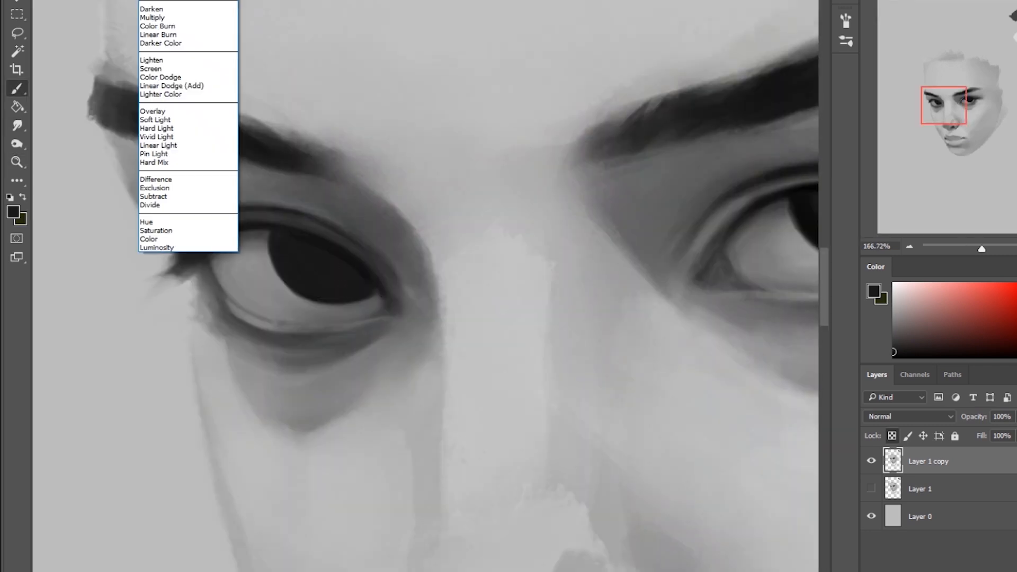
{"action": "key", "text": "ctrl+0"}
{"action": "left_click", "coordinate": [363, 273], "text": "alt"}
{"action": "left_click_drag", "start_coordinate": [363, 276], "coordinate": [474, 347]}
{"action": "left_click", "coordinate": [422, 236], "text": "alt"}
{"action": "mouse_move", "coordinate": [374, 225]}
{"action": "left_mouse_down"}
{"action": "mouse_move", "coordinate": [413, 255]}
{"action": "mouse_move", "coordinate": [417, 286]}
{"action": "left_mouse_up"}
{"action": "left_click", "coordinate": [411, 284], "text": "alt"}
{"action": "left_click", "coordinate": [396, 277], "text": "alt"}
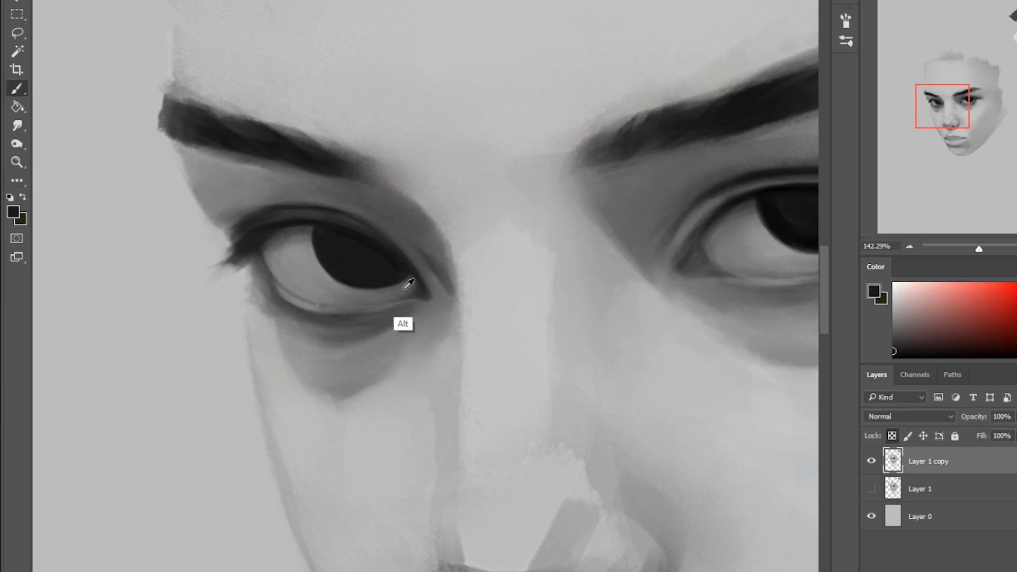
Reshape the far eye with small pushes of the Liquify warp brush and apply the distortion.
{"action": "key", "text": "ctrl+shift+x"}
{"action": "scroll", "coordinate": [169, 276], "scroll_direction": "up", "scroll_amount": 10}
{"action": "left_click_drag", "start_coordinate": [126, 230], "coordinate": [90, 182]}
{"action": "mouse_move", "coordinate": [223, 274]}
{"action": "left_mouse_down"}
{"action": "mouse_move", "coordinate": [234, 215]}
{"action": "mouse_move", "coordinate": [397, 238]}
{"action": "left_mouse_up"}
{"action": "key", "text": "Return"}
Paint over the far eye's lid and surrounding shadow with a resized brush and sampled grays.
{"action": "scroll", "coordinate": [363, 238], "scroll_direction": "up", "scroll_amount": 10}
{"action": "right_click", "coordinate": [363, 201]}
{"action": "left_click", "coordinate": [316, 137], "text": "alt"}
{"action": "left_click_drag", "start_coordinate": [299, 199], "coordinate": [371, 213]}
{"action": "left_click", "coordinate": [371, 210], "text": "alt"}
{"action": "mouse_move", "coordinate": [318, 201]}
{"action": "left_mouse_down"}
{"action": "mouse_move", "coordinate": [377, 225]}
{"action": "mouse_move", "coordinate": [550, 356]}
{"action": "left_mouse_up"}
Refine the far eye on the flipped canvas with the Smudge tool, sampled grays and near-black.
{"action": "key", "text": "ctrl+0"}
{"action": "key", "text": "ctrl+shift+h"}
{"action": "left_click_drag", "start_coordinate": [608, 216], "coordinate": [639, 210]}
{"action": "left_click", "coordinate": [643, 210], "text": "alt"}
{"action": "left_click", "coordinate": [591, 181], "text": "alt"}
{"action": "left_click", "coordinate": [23, 125]}
{"action": "key", "text": "b"}
{"action": "left_click", "coordinate": [551, 265], "text": "alt"}
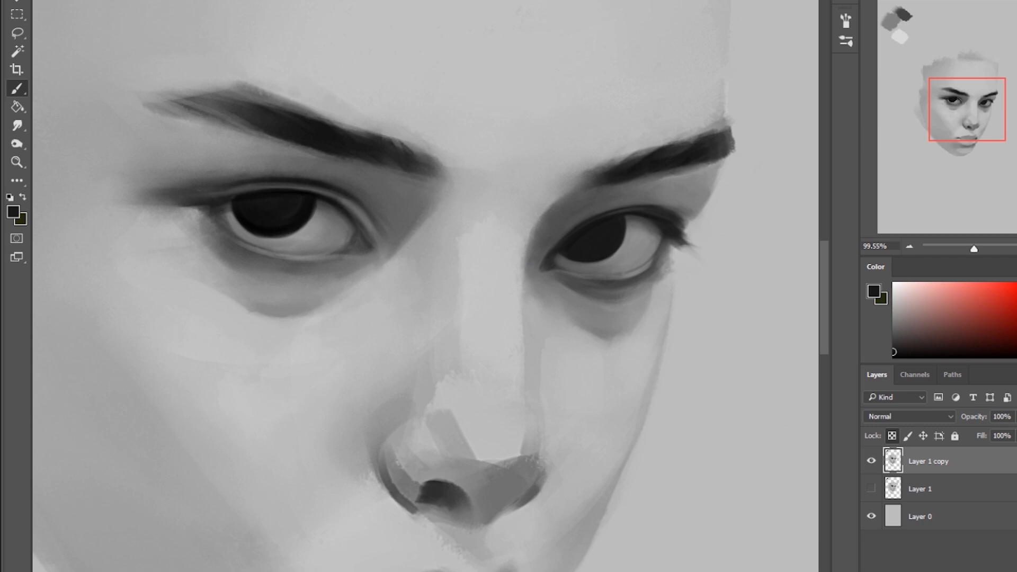
{"action": "right_click", "coordinate": [617, 238]}
{"action": "left_click", "coordinate": [541, 274], "text": "alt"}
Flip the canvas back and blend the eye area with strokes of a sampled gray.
{"action": "key", "text": "ctrl+shift+h"}
{"action": "left_click_drag", "start_coordinate": [40, 154], "coordinate": [310, 366]}
{"action": "left_click", "coordinate": [291, 215], "text": "alt"}
{"action": "left_click_drag", "start_coordinate": [291, 216], "coordinate": [389, 257]}
{"action": "left_click_drag", "start_coordinate": [167, 197], "coordinate": [217, 195]}
{"action": "key", "text": "ctrl+0"}
Touch up the eye shadows with sampled mid-grays and smudge them on the flipped canvas.
{"action": "left_click_drag", "start_coordinate": [307, 220], "coordinate": [424, 316]}
{"action": "left_click", "coordinate": [403, 296], "text": "alt"}
{"action": "left_click_drag", "start_coordinate": [331, 249], "coordinate": [522, 357]}
{"action": "left_click", "coordinate": [506, 291], "text": "alt"}
{"action": "key", "text": "ctrl+0"}
{"action": "key", "text": "ctrl+shift+h"}
{"action": "left_click", "coordinate": [17, 125]}
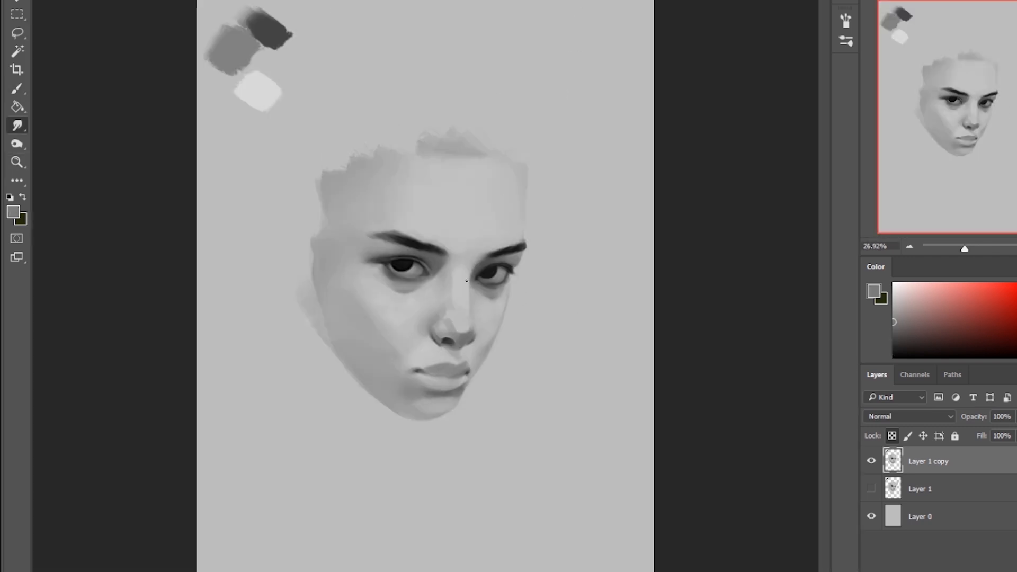
Darken the far eyebrow and the far eye's upper lid with sampled near-black, smudging between strokes.
{"action": "key", "text": "b"}
{"action": "left_click", "coordinate": [521, 246], "text": "alt"}
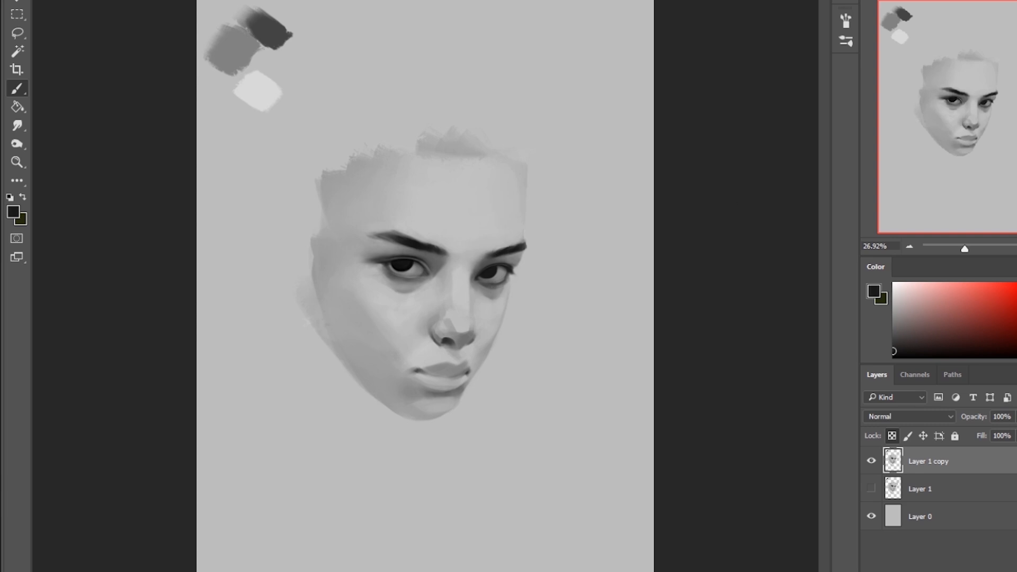
{"action": "left_click", "coordinate": [486, 263], "text": "alt"}
{"action": "key", "text": "r"}
{"action": "key", "text": "b"}
{"action": "left_click", "coordinate": [523, 250], "text": "alt"}
{"action": "left_click", "coordinate": [486, 261], "text": "alt"}
Flip the canvas back and refine the eye and brow edges with sampled tones.
{"action": "key", "text": "ctrl+shift+h"}
{"action": "left_click", "coordinate": [343, 255], "text": "alt"}
{"action": "key", "text": "b"}
{"action": "left_click_drag", "start_coordinate": [318, 257], "coordinate": [400, 255]}
{"action": "left_click", "coordinate": [400, 218], "text": "alt"}
{"action": "left_click", "coordinate": [418, 252], "text": "alt"}
Soften the painted eye details by alternating Smudge, Eraser and Brush with a sampled tone.
{"action": "key", "text": "r"}
{"action": "key", "text": "e"}
{"action": "left_click", "coordinate": [431, 291], "text": "alt"}
{"action": "key", "text": "b"}
{"action": "key", "text": "r"}
{"action": "key", "text": "b"}
{"action": "key", "text": "ctrl+0"}
Paint the shading around the eye with closely sampled tones and check it on the flipped canvas.
{"action": "left_click_drag", "start_coordinate": [345, 278], "coordinate": [421, 278]}
{"action": "left_click", "coordinate": [474, 292], "text": "alt"}
{"action": "left_click", "coordinate": [480, 298], "text": "alt"}
{"action": "left_click", "coordinate": [480, 299], "text": "alt"}
{"action": "key", "text": "ctrl+0"}
{"action": "key", "text": "ctrl+shift+h"}
Add white touches on a new layer, clean them with the Eraser and merge it into Layer 1 copy.
{"action": "left_click", "coordinate": [478, 241], "text": "alt"}
{"action": "right_click", "coordinate": [456, 267]}
{"action": "key", "text": "ctrl+alt+shift+n"}
{"action": "left_click", "coordinate": [895, 284]}
{"action": "key", "text": "e"}
{"action": "left_click_drag", "start_coordinate": [410, 253], "coordinate": [482, 253]}
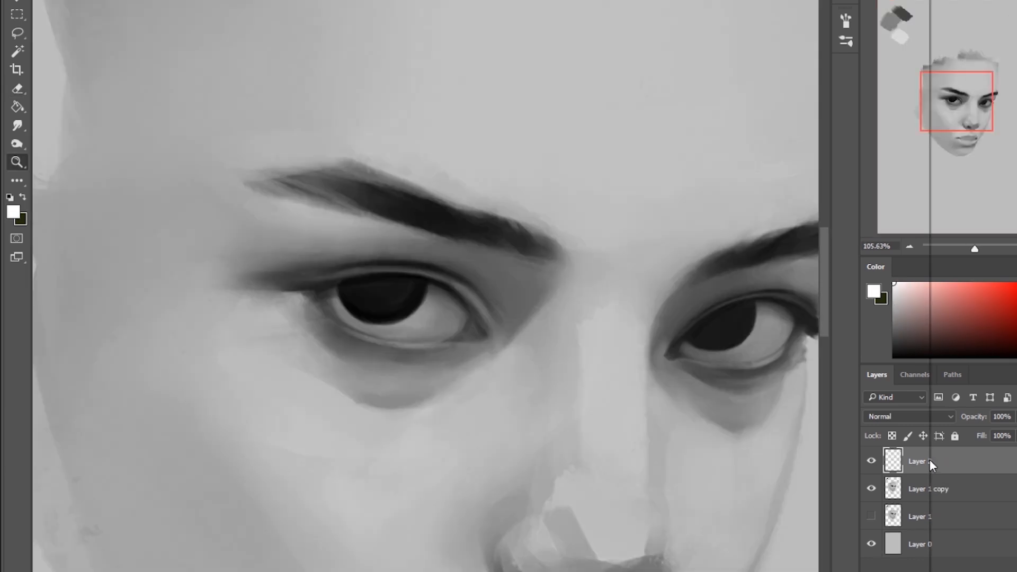
{"action": "key", "text": "ctrl+e"}
Smudge and repaint the near eye area, flip the canvas back and sample a light gray beside the eye.
{"action": "key", "text": "r"}
{"action": "key", "text": "b"}
{"action": "key", "text": "r"}
{"action": "key", "text": "ctrl+0"}
{"action": "key", "text": "ctrl+shift+h"}
{"action": "key", "text": "b"}
{"action": "left_click", "coordinate": [462, 249], "text": "alt"}
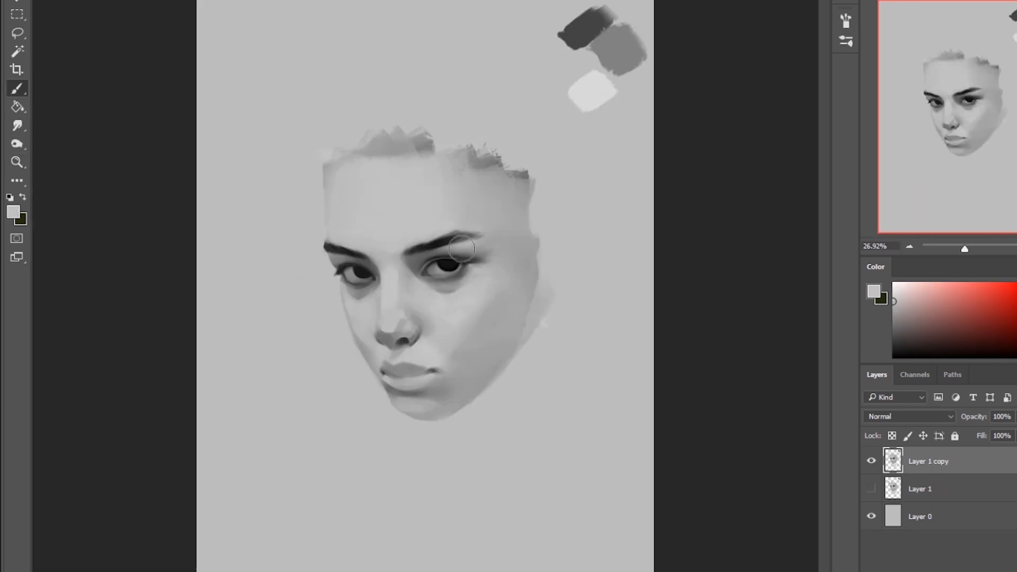
Lock the transparent pixels of Layer 1 copy and retouch the far eye with sampled dark grays.
{"action": "left_click_drag", "start_coordinate": [378, 251], "coordinate": [424, 249]}
{"action": "left_click", "coordinate": [275, 284], "text": "alt"}
{"action": "left_click", "coordinate": [271, 291], "text": "alt"}
{"action": "key", "text": "/"}
{"action": "key", "text": "/"}
{"action": "key", "text": "/"}
{"action": "left_click", "coordinate": [267, 297], "text": "alt"}
{"action": "left_click", "coordinate": [382, 306], "text": "alt"}
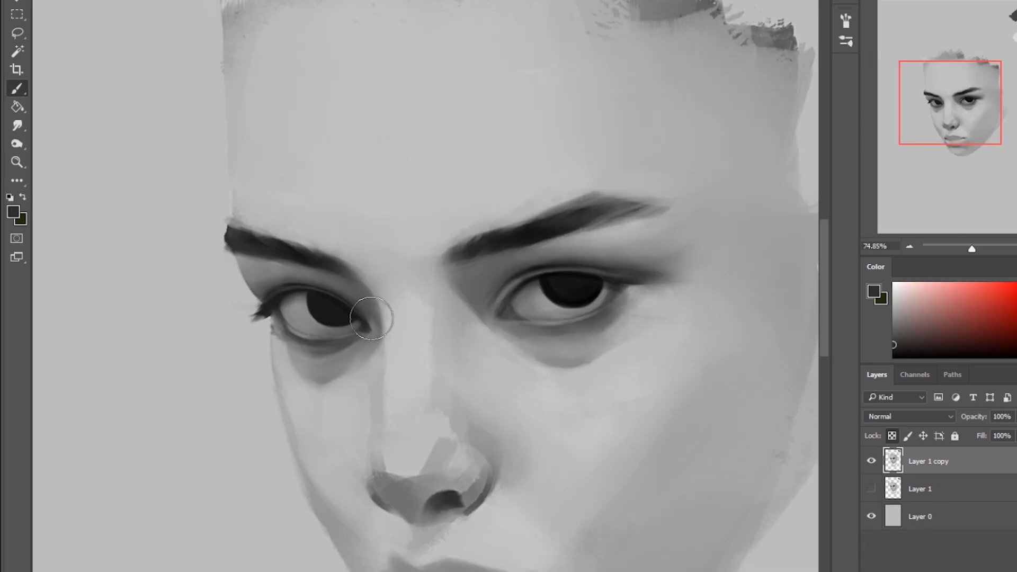
Smudge the far eye's inner corner and lid, and paint the eye shading with a sampled gray.
{"action": "key", "text": "r"}
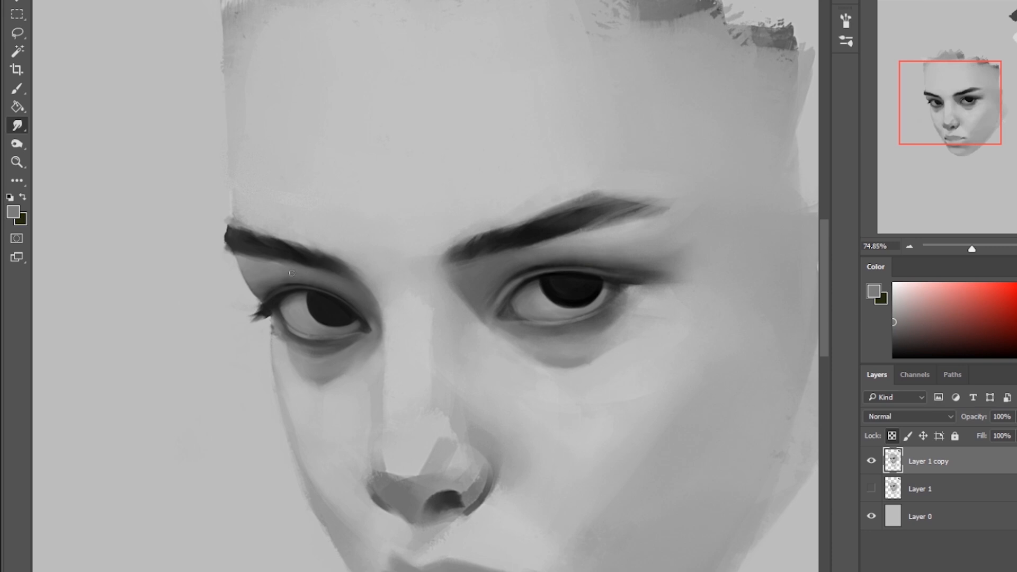
{"action": "key", "text": "b"}
{"action": "scroll", "coordinate": [265, 286], "scroll_direction": "up", "scroll_amount": 8}
{"action": "left_click", "coordinate": [626, 363], "text": "alt"}
{"action": "mouse_move", "coordinate": [363, 318]}
{"action": "left_mouse_down"}
{"action": "mouse_move", "coordinate": [427, 281]}
{"action": "mouse_move", "coordinate": [533, 289]}
{"action": "left_mouse_up"}
{"action": "key", "text": "ctrl+0"}
Smudge the eye transitions and deepen the dark accents with sampled near-black and dark gray.
{"action": "key", "text": "r"}
{"action": "key", "text": "b"}
{"action": "left_click", "coordinate": [440, 296], "text": "alt"}
{"action": "left_click", "coordinate": [439, 240], "text": "alt"}
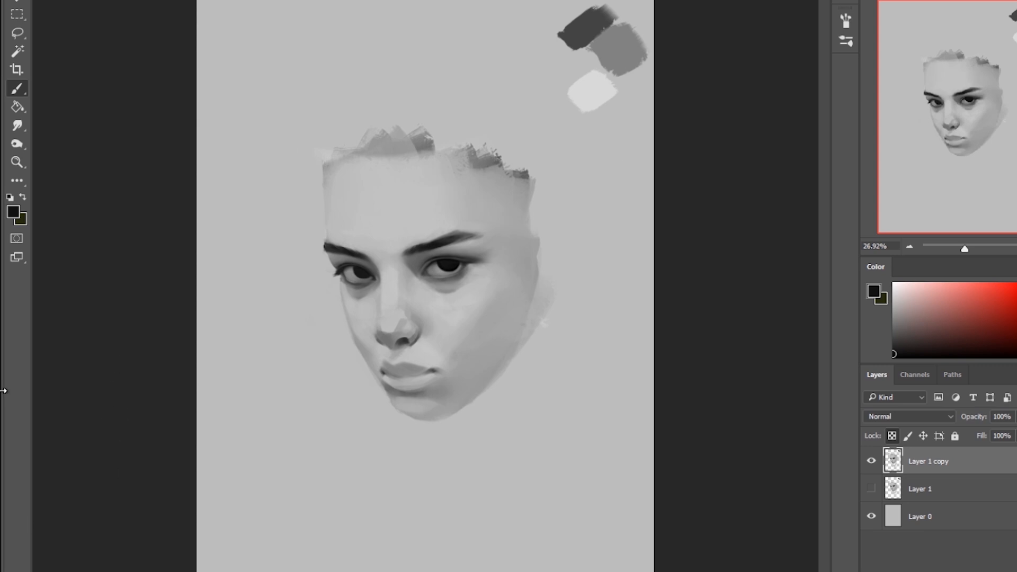
{"action": "scroll", "coordinate": [356, 257], "scroll_direction": "up", "scroll_amount": 8}
{"action": "left_click", "coordinate": [284, 307], "text": "alt"}
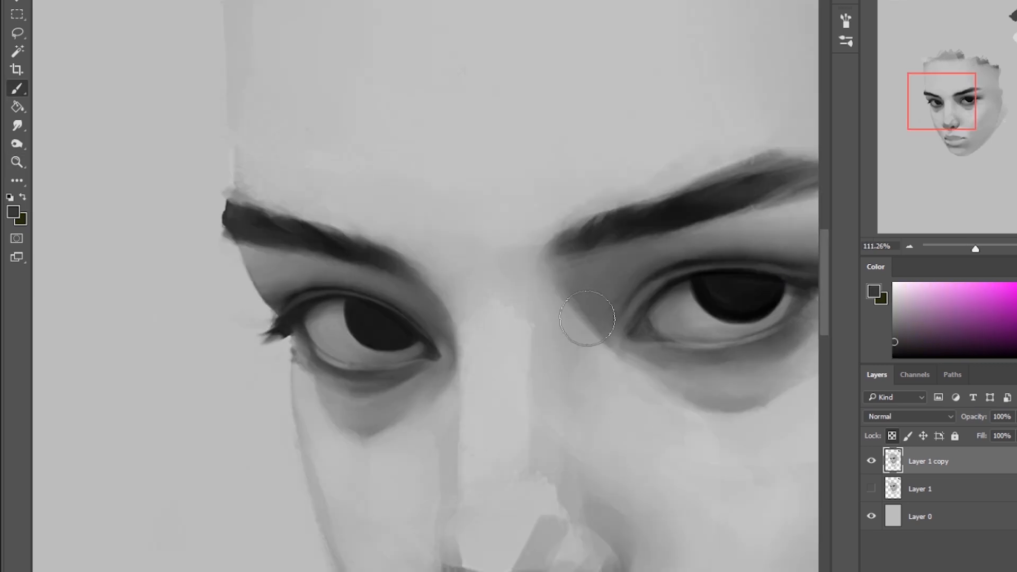
Strengthen the far eye's lash line and outer corner with sampled near-black on the flipped canvas.
{"action": "key", "text": "ctrl+0"}
{"action": "scroll", "coordinate": [348, 257], "scroll_direction": "up", "scroll_amount": 10}
{"action": "left_click", "coordinate": [429, 339], "text": "alt"}
{"action": "key", "text": "ctrl+0"}
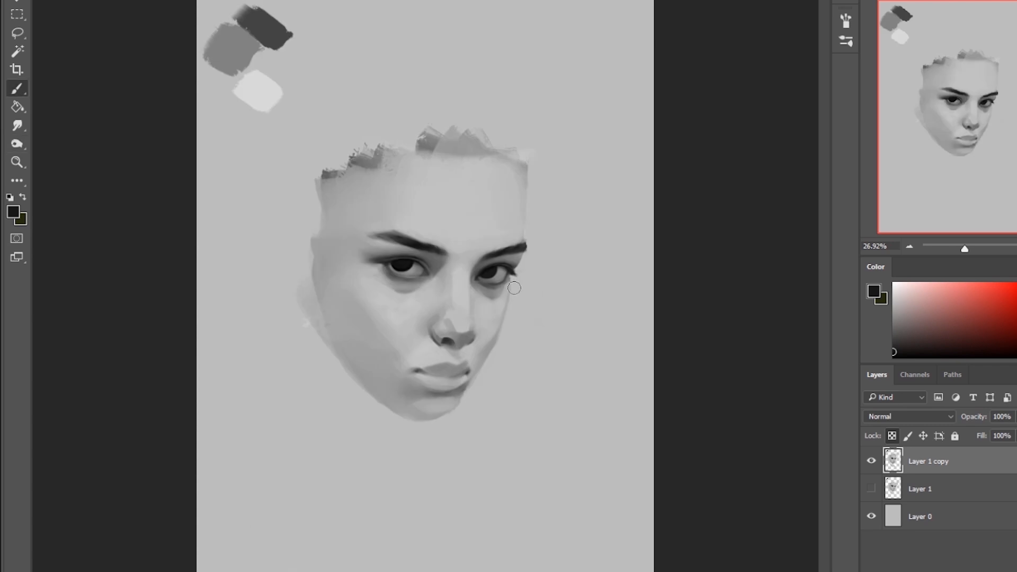
{"action": "left_click", "coordinate": [500, 269], "text": "alt"}
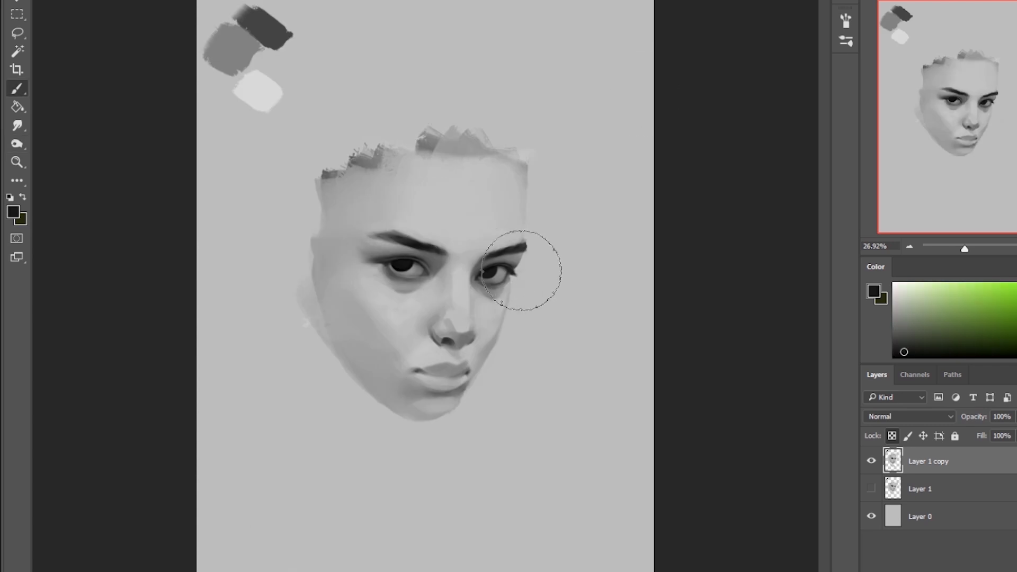
Flip the canvas back, sample a dark gray and smudge the brow and lid shadows.
{"action": "key", "text": "ctrl+shift+h"}
{"action": "left_click", "coordinate": [522, 173], "text": "alt"}
{"action": "key", "text": "r"}
{"action": "scroll", "coordinate": [446, 263], "scroll_direction": "up", "scroll_amount": 10}
{"action": "key", "text": "ctrl+0"}
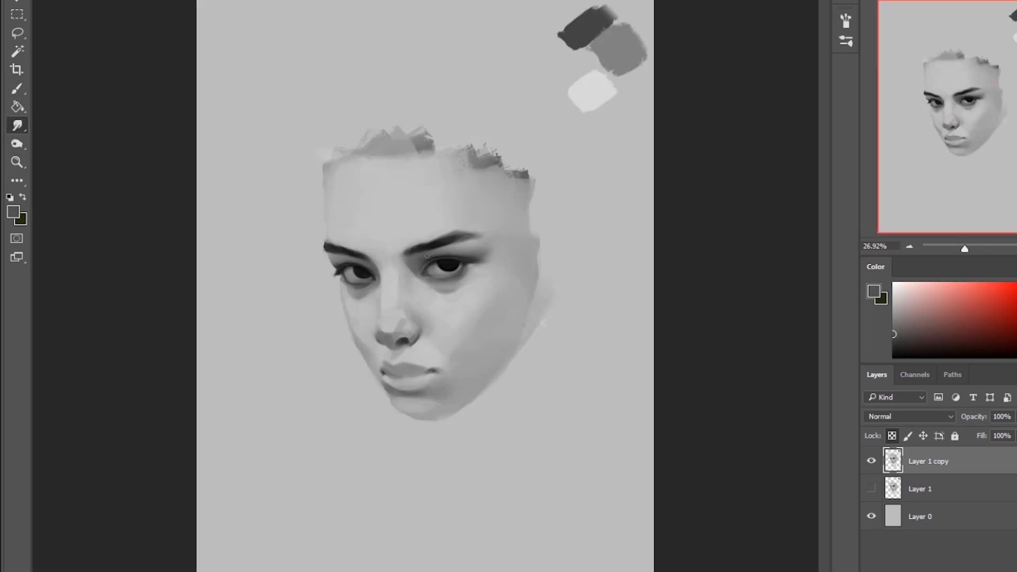
Adjust the brush settings and touch up the far eye with tones sampled around it.
{"action": "key", "text": "b"}
{"action": "right_click", "coordinate": [358, 232]}
{"action": "left_click", "coordinate": [223, 1]}
{"action": "left_click", "coordinate": [212, 18]}
{"action": "left_click", "coordinate": [342, 276], "text": "alt"}
{"action": "left_click", "coordinate": [324, 290], "text": "alt"}
{"action": "key", "text": "z"}
{"action": "key", "text": "b"}
{"action": "right_click", "coordinate": [472, 314]}
Lighten the irises on a new layer and clean up the excess with the Eraser.
{"action": "key", "text": "ctrl+shift+alt+n"}
{"action": "key", "text": "z"}
{"action": "left_click_drag", "start_coordinate": [295, 211], "coordinate": [559, 348]}
{"action": "key", "text": "e"}
{"action": "left_click_drag", "start_coordinate": [497, 255], "coordinate": [504, 263]}
{"action": "key", "text": "ctrl+0"}
{"action": "key", "text": "b"}
Add another new layer with white as the paint color, flip the canvas and toggle the layer's visibility.
{"action": "key", "text": "ctrl+shift+alt+n"}
{"action": "key", "text": "d"}
{"action": "key", "text": "x"}
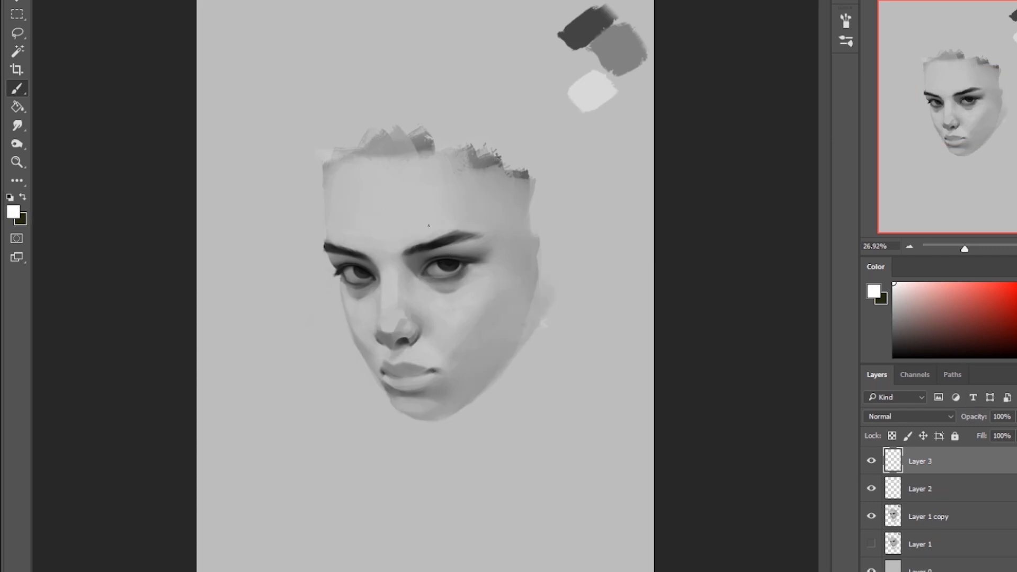
{"action": "key", "text": "ctrl+shift+h"}
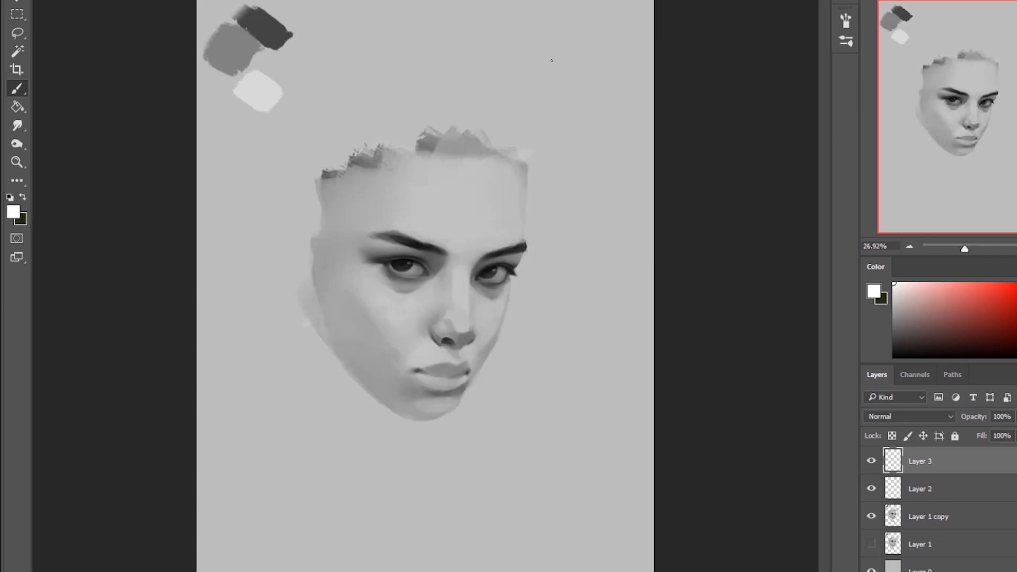
{"action": "key", "text": "s"}
{"action": "left_click", "coordinate": [873, 463]}
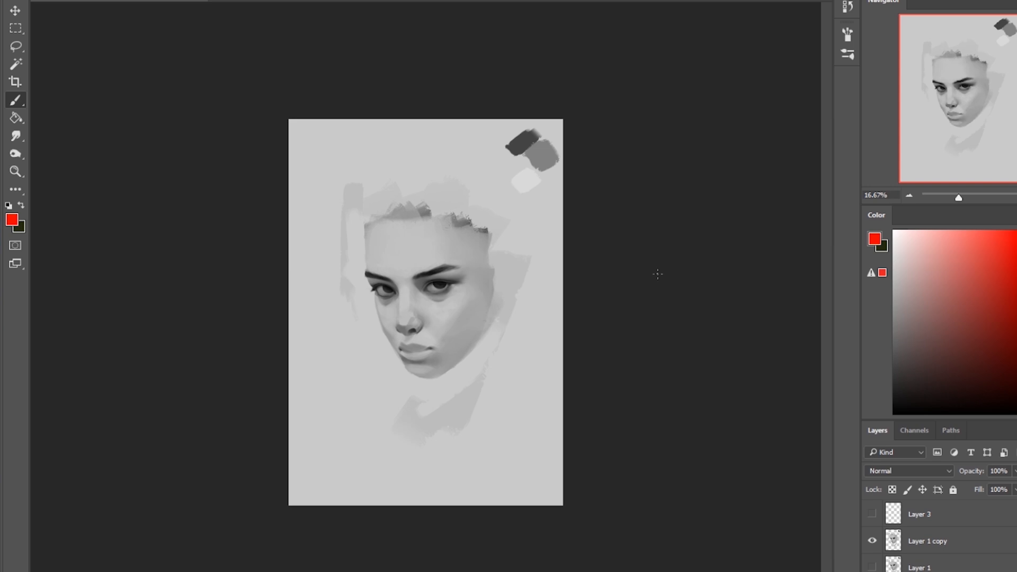
Delete the stray background strokes around the face from Layer 1 copy using a lasso selection.
{"action": "left_click", "coordinate": [928, 541]}
{"action": "key", "text": "l"}
{"action": "left_click_drag", "start_coordinate": [390, 139], "coordinate": [386, 144]}
{"action": "key", "text": "Delete"}
Lasso the far eye area and copy it onto a new layer.
{"action": "key", "text": "ctrl+plus"}
{"action": "left_click_drag", "start_coordinate": [331, 265], "coordinate": [334, 259]}
{"action": "key", "text": "ctrl+j"}
{"action": "key", "text": "v"}
{"action": "key", "text": "e"}
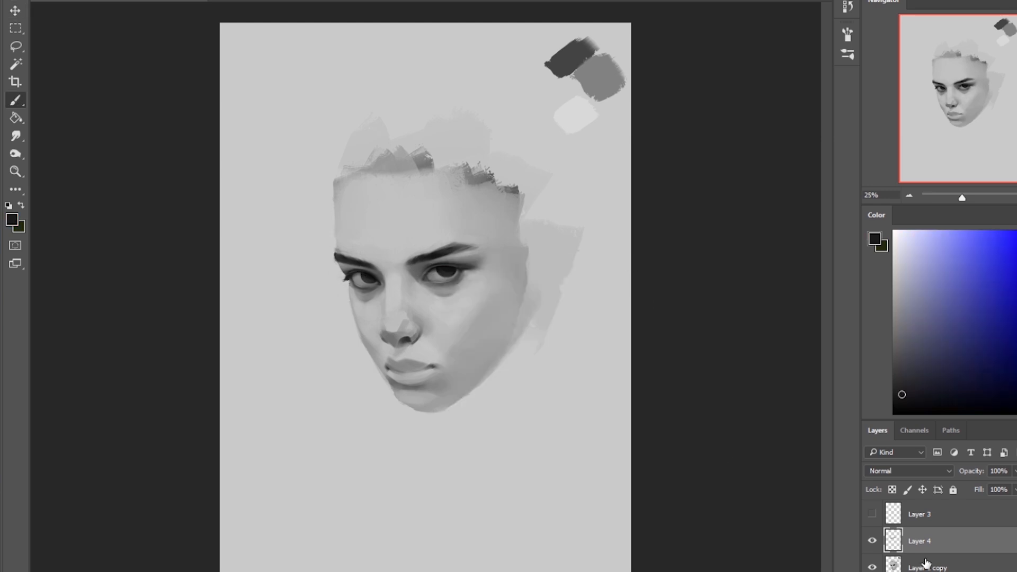
Reshape the face around the near eye and brow with a size 600 Liquify brush.
{"action": "key", "text": "ctrl+shift+x"}
{"action": "key", "text": "bracketleft"}
{"action": "key", "text": "bracketleft"}
{"action": "key", "text": "bracketleft"}
{"action": "left_click_drag", "start_coordinate": [297, 246], "coordinate": [297, 243]}
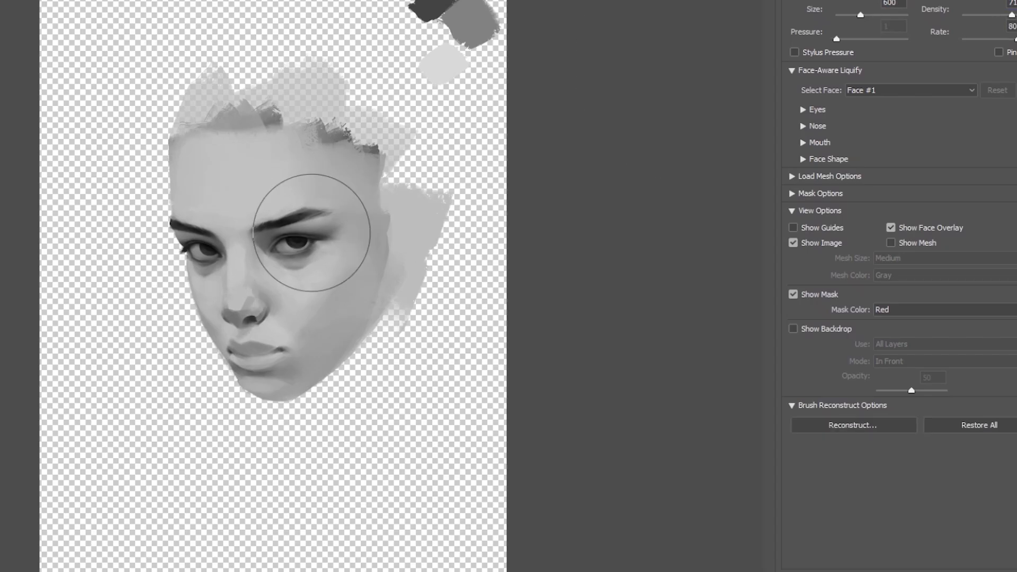
{"action": "key", "text": "Return"}
Nudge Layer 4 down by three small increments with the Move tool.
{"action": "key", "text": "v"}
{"action": "left_click", "coordinate": [922, 542]}
{"action": "key", "text": "Down"}
{"action": "key", "text": "Down"}
{"action": "key", "text": "Down"}
Select Layer 1 copy and push the near eye's iris edge with a size 70 Liquify brush.
{"action": "left_click", "coordinate": [926, 567]}
{"action": "key", "text": "e"}
{"action": "key", "text": "ctrl+shift+x"}
{"action": "key", "text": "bracketleft"}
{"action": "key", "text": "bracketleft"}
{"action": "key", "text": "bracketleft"}
{"action": "mouse_move", "coordinate": [525, 323]}
{"action": "left_mouse_down"}
{"action": "mouse_move", "coordinate": [511, 336]}
{"action": "mouse_move", "coordinate": [489, 302]}
{"action": "mouse_move", "coordinate": [534, 330]}
{"action": "left_mouse_up"}
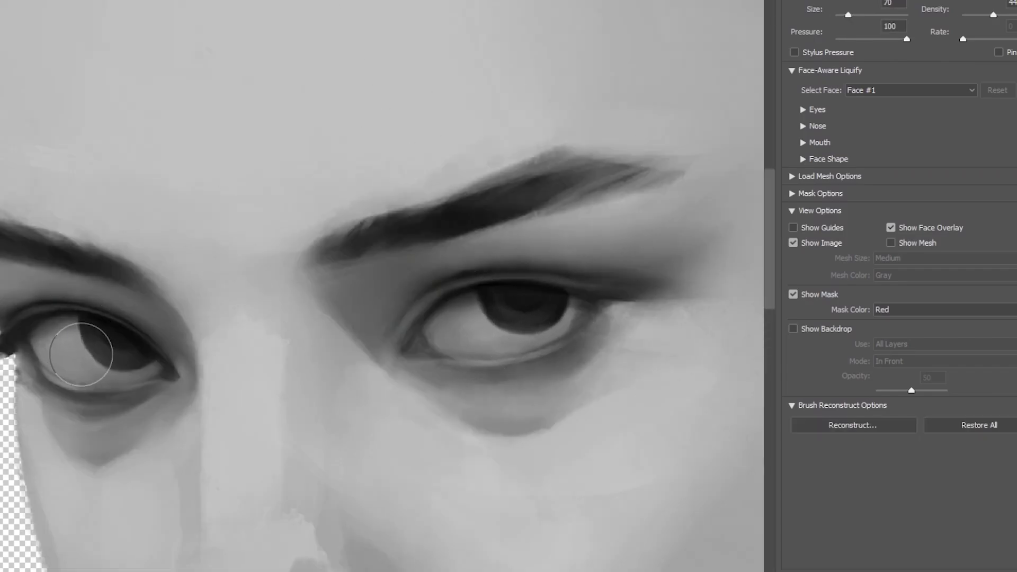
Refine the eye shapes with a smaller Liquify brush and apply the distortion to Layer 1 copy.
{"action": "key", "text": "ctrl+0"}
{"action": "left_click_drag", "start_coordinate": [275, 207], "coordinate": [153, 291]}
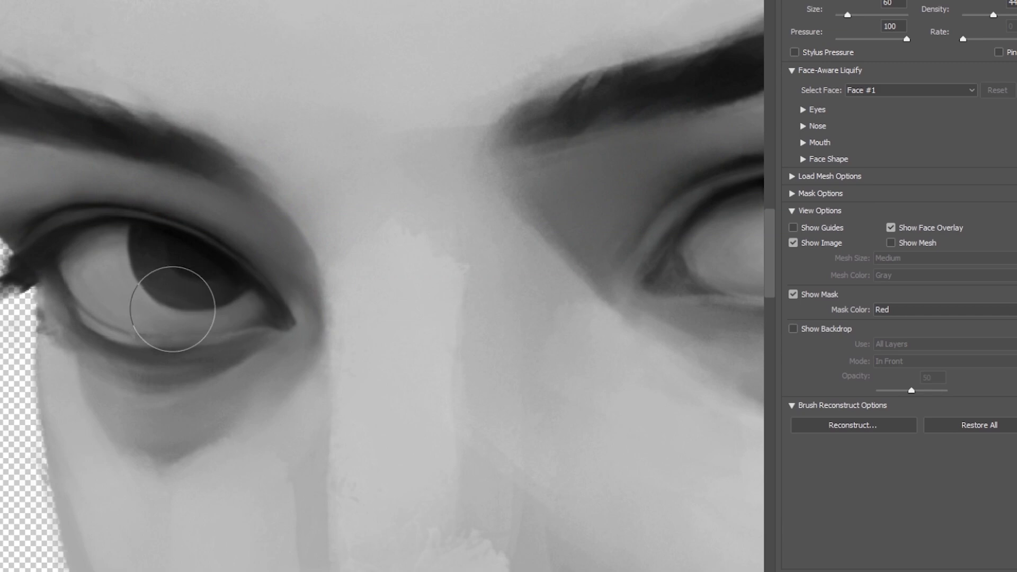
{"action": "key", "text": "bracketleft"}
{"action": "key", "text": "bracketleft"}
{"action": "key", "text": "bracketleft"}
{"action": "key", "text": "Return"}
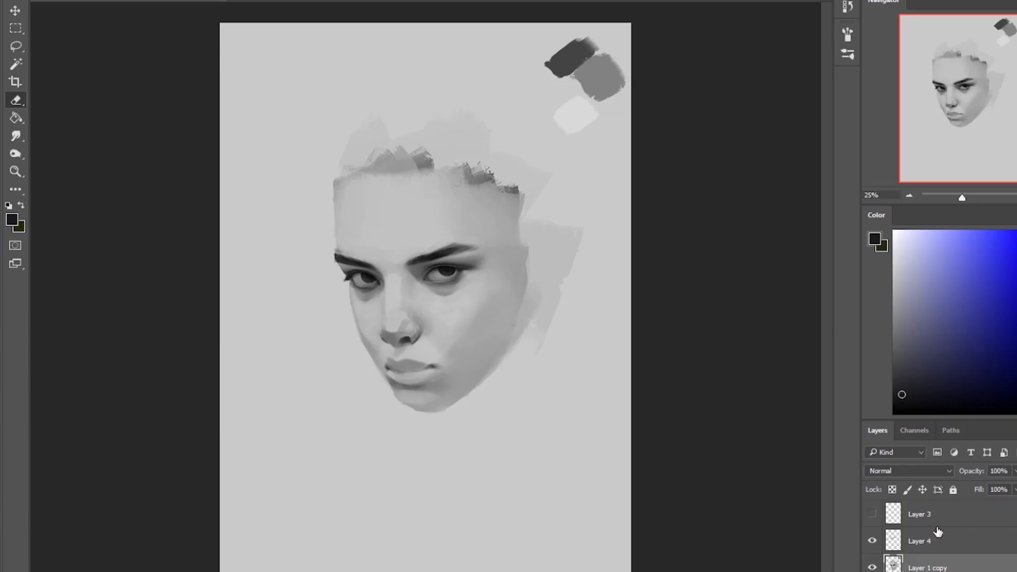
Merge Layer 4 into Layer 1 copy and flip the canvas horizontally, with black as the brush color.
{"action": "right_click", "coordinate": [938, 535]}
{"action": "key", "text": "Escape"}
{"action": "key", "text": "r"}
{"action": "key", "text": "ctrl+shift+h"}
{"action": "key", "text": "b"}
{"action": "left_click", "coordinate": [413, 261], "text": "alt"}
{"action": "left_click", "coordinate": [894, 413]}
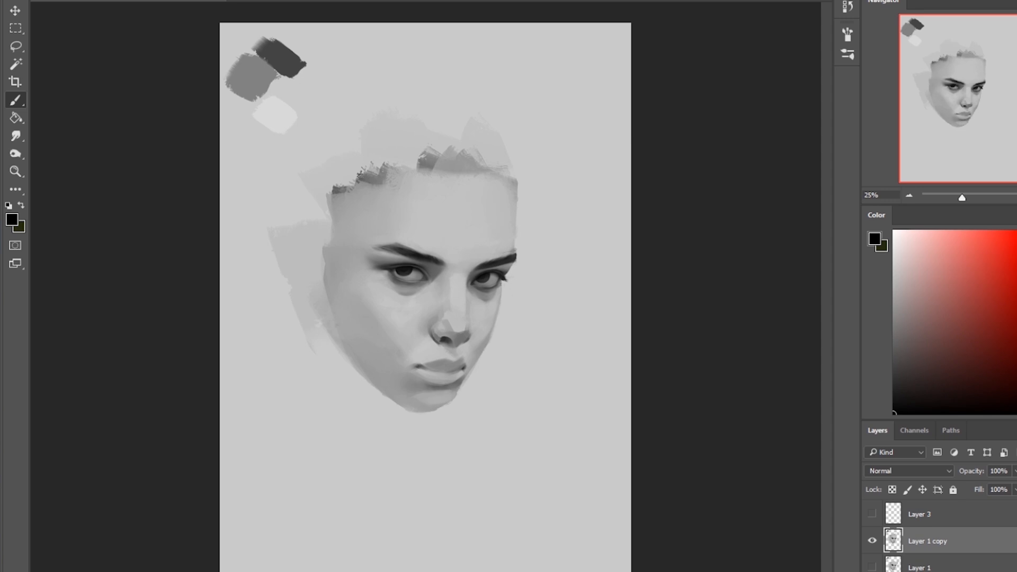
Restore the canvas orientation and touch up the near eye, brow and nose bridge with sampled grays.
{"action": "key", "text": "ctrl+shift+h"}
{"action": "left_click", "coordinate": [445, 238], "text": "alt"}
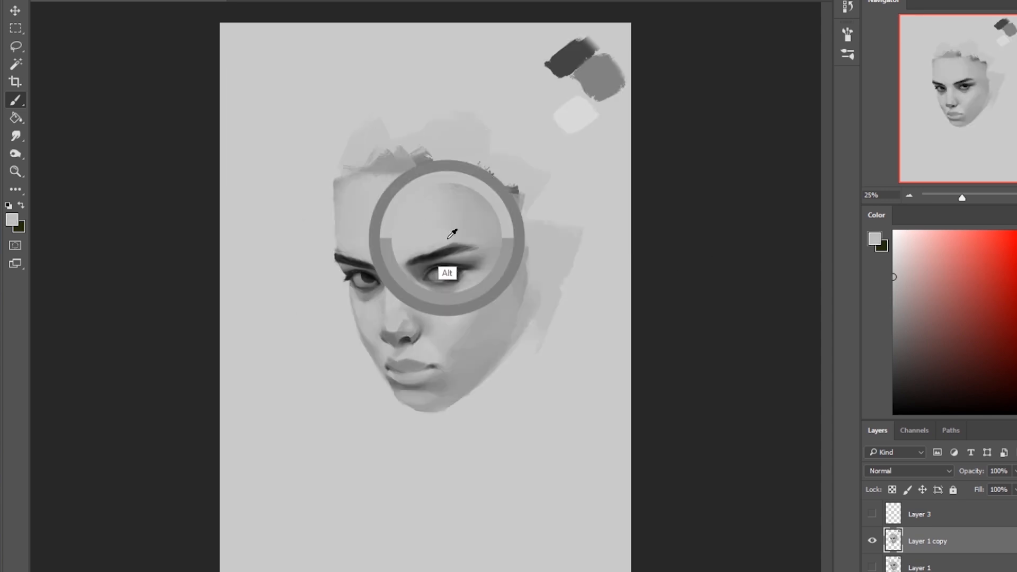
{"action": "right_click", "coordinate": [448, 272]}
{"action": "left_click", "coordinate": [441, 298], "text": "alt"}
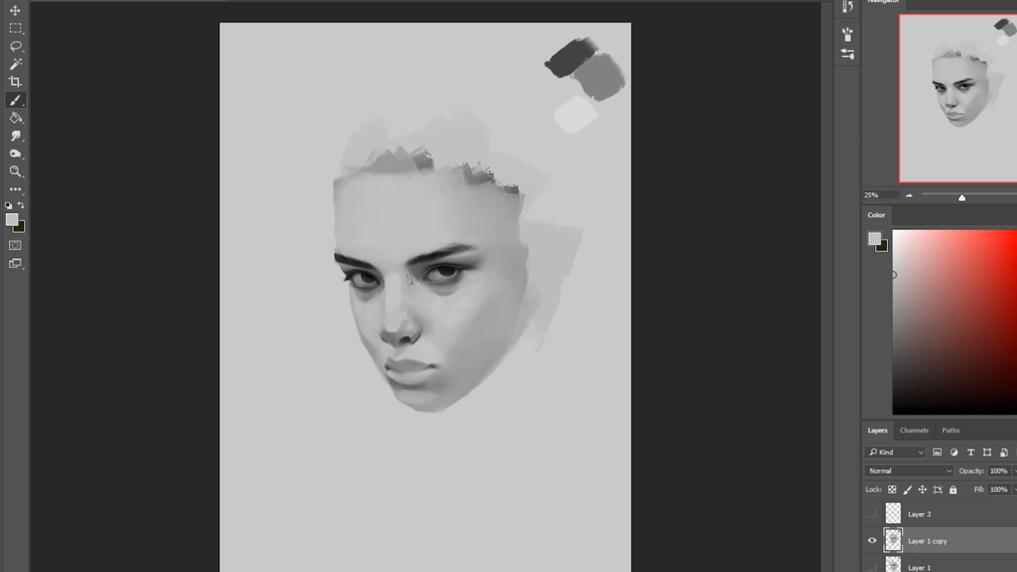
{"action": "left_click", "coordinate": [434, 289], "text": "alt"}
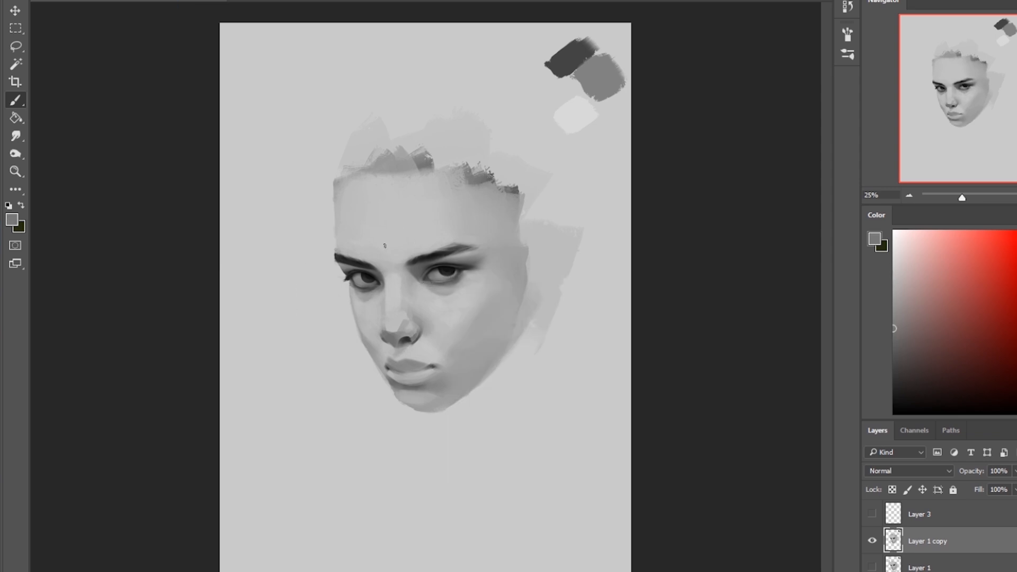
{"action": "left_click", "coordinate": [390, 151], "text": "alt"}
{"action": "left_click", "coordinate": [396, 276], "text": "alt"}
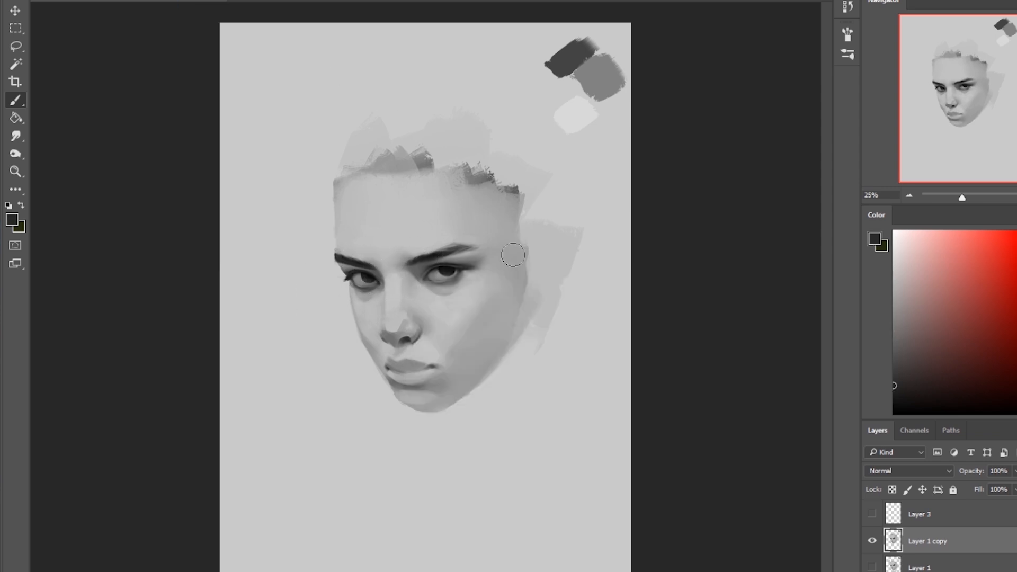
Blend the nose bridge and far eye area with alternating Smudge and sampled-tone brush strokes.
{"action": "key", "text": "r"}
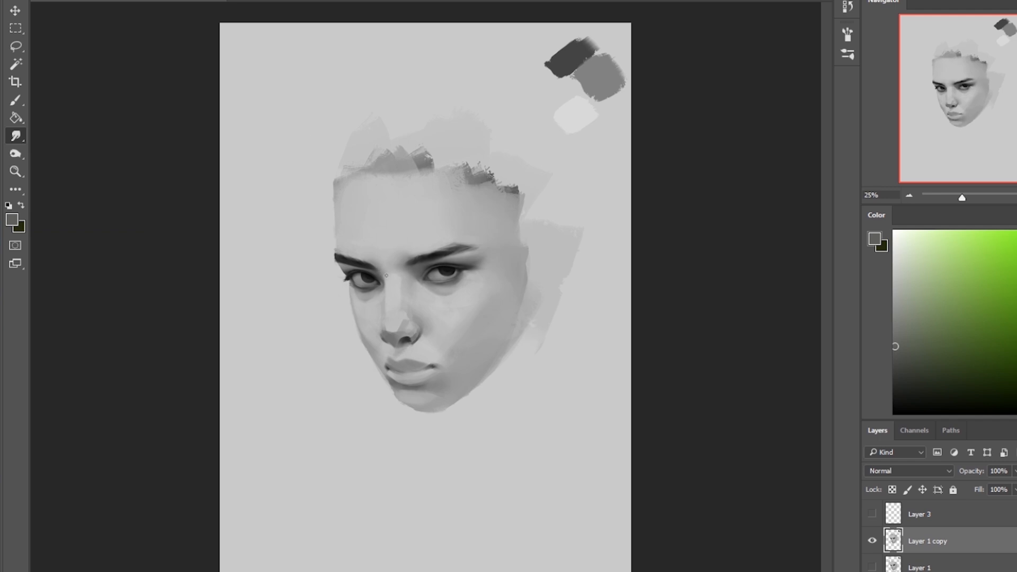
{"action": "key", "text": "b"}
{"action": "left_click", "coordinate": [395, 293], "text": "alt"}
{"action": "left_click", "coordinate": [159, 1]}
{"action": "left_click", "coordinate": [150, 22]}
{"action": "left_click", "coordinate": [385, 177], "text": "alt"}
{"action": "left_click", "coordinate": [159, 1]}
{"action": "left_click", "coordinate": [149, 2]}
{"action": "left_click", "coordinate": [366, 286], "text": "alt"}
{"action": "left_click", "coordinate": [563, 58], "text": "alt"}
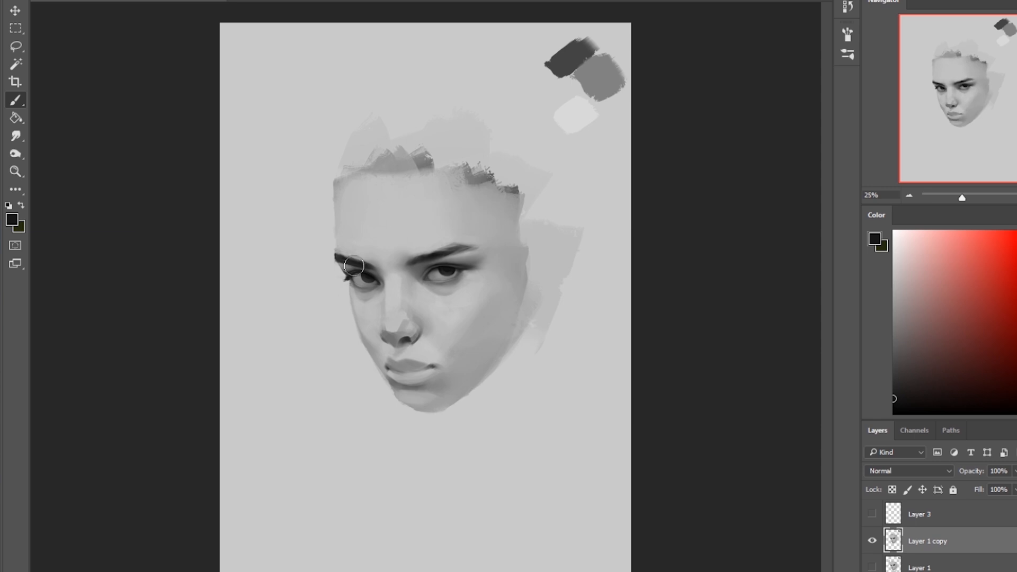
Lighten the skin around the far eye's inner corner with a sampled light gray and smudge it smooth.
{"action": "key", "text": "r"}
{"action": "key", "text": "b"}
{"action": "left_click", "coordinate": [254, 310], "text": "alt"}
{"action": "scroll", "coordinate": [424, 278], "scroll_direction": "up", "scroll_amount": 5}
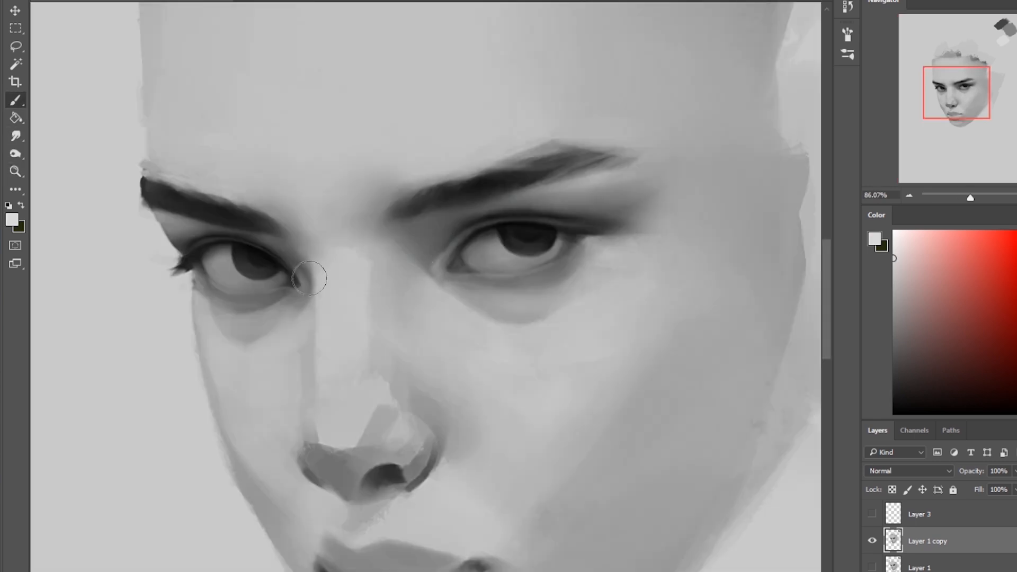
{"action": "key", "text": "r"}
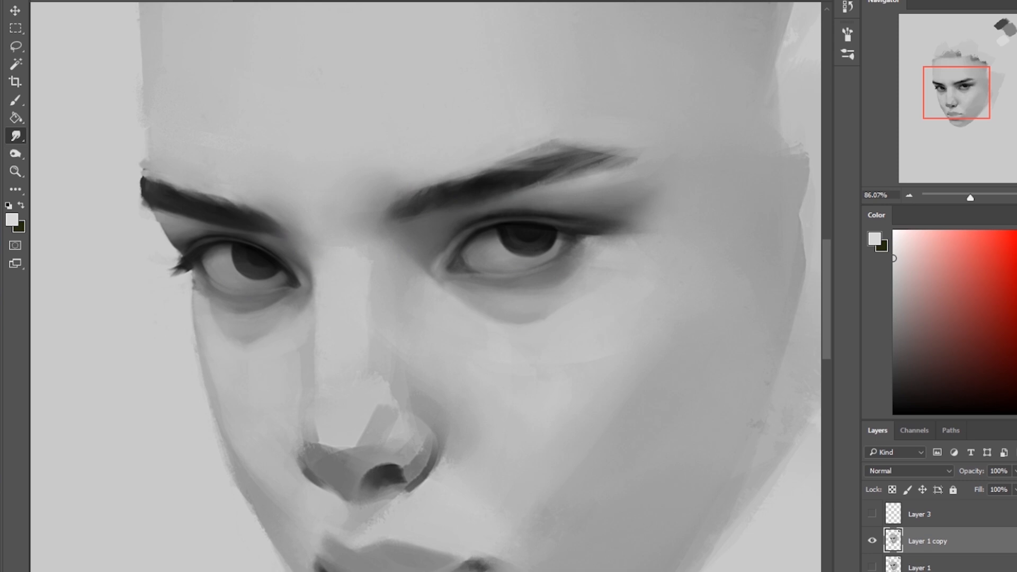
Rework the far eye's inner corner with a sampled dark tone, undoing one stroke, and smudge the edge.
{"action": "key", "text": "b"}
{"action": "left_click", "coordinate": [289, 276], "text": "alt"}
{"action": "mouse_move", "coordinate": [282, 271]}
{"action": "left_mouse_down"}
{"action": "mouse_move", "coordinate": [292, 282]}
{"action": "mouse_move", "coordinate": [278, 266]}
{"action": "left_mouse_up"}
{"action": "key", "text": "ctrl+z"}
{"action": "left_click", "coordinate": [16, 136]}
{"action": "key", "text": "b"}
{"action": "left_click", "coordinate": [433, 228], "text": "alt"}
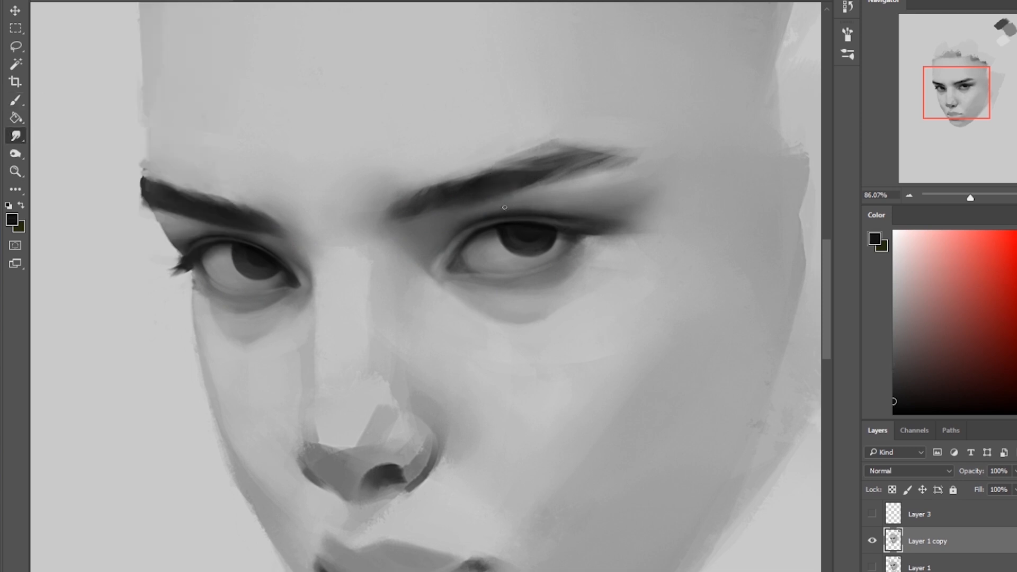
Soften the near eye's lid and brow shading, and erase stray paint along the far edge of the forehead.
{"action": "key", "text": "b"}
{"action": "left_click", "coordinate": [16, 137]}
{"action": "key", "text": "b"}
{"action": "left_click", "coordinate": [600, 210], "text": "alt"}
{"action": "key", "text": "e"}
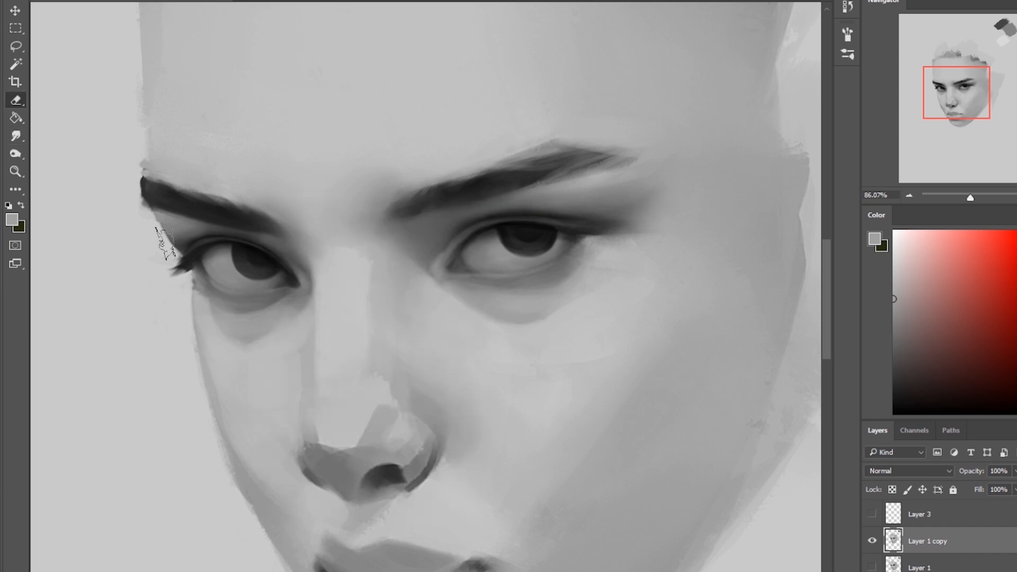
{"action": "left_click_drag", "start_coordinate": [138, 170], "coordinate": [130, 74]}
Blend both eyes at full-canvas view with brush and Smudge strokes, choosing another brush preset for the near brow.
{"action": "key", "text": "b"}
{"action": "key", "text": "r"}
{"action": "key", "text": "b"}
{"action": "key", "text": "ctrl+0"}
{"action": "left_click", "coordinate": [388, 276], "text": "alt"}
{"action": "key", "text": "r"}
{"action": "key", "text": "b"}
{"action": "right_click", "coordinate": [458, 271]}
{"action": "left_click", "coordinate": [522, 364]}
{"action": "left_click", "coordinate": [421, 266], "text": "alt"}
Flip the canvas horizontally and darken the near brow with a much smaller brush using black and a sampled tone.
{"action": "left_click", "coordinate": [178, 1]}
{"action": "left_click", "coordinate": [178, 24]}
{"action": "key", "text": "ctrl+shift+h"}
{"action": "left_click", "coordinate": [894, 413]}
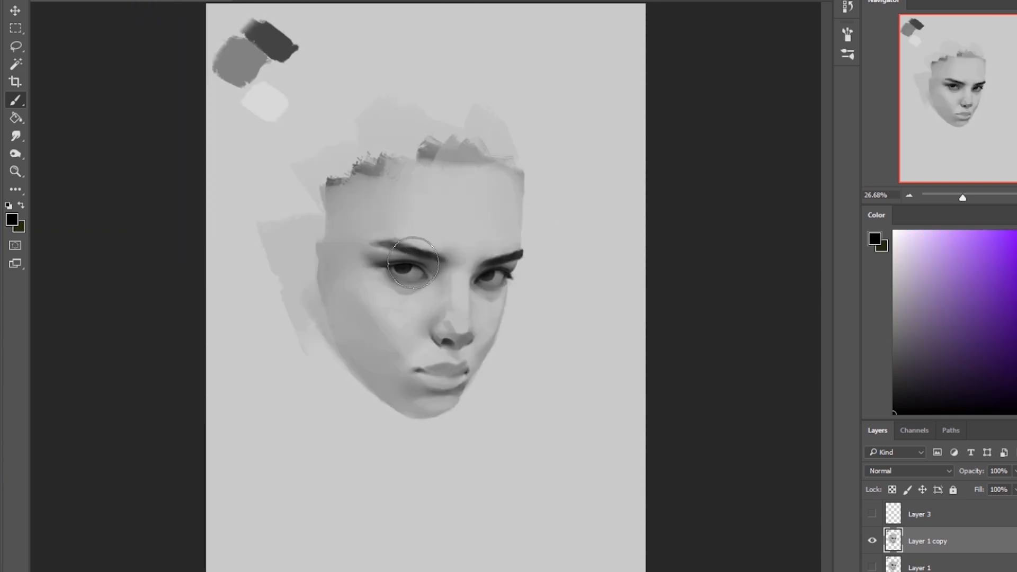
{"action": "key", "text": "bracketleft"}
{"action": "key", "text": "bracketleft"}
{"action": "key", "text": "bracketleft"}
{"action": "key", "text": "bracketleft"}
{"action": "key", "text": "bracketleft"}
{"action": "key", "text": "bracketleft"}
{"action": "key", "text": "bracketleft"}
{"action": "key", "text": "bracketleft"}
{"action": "key", "text": "bracketleft"}
{"action": "key", "text": "bracketleft"}
{"action": "left_click", "coordinate": [417, 253], "text": "alt"}
Flip the canvas back and refine both eyes and brows with sampled tones and smudging.
{"action": "key", "text": "ctrl+shift+h"}
{"action": "key", "text": "r"}
{"action": "key", "text": "b"}
{"action": "key", "text": "r"}
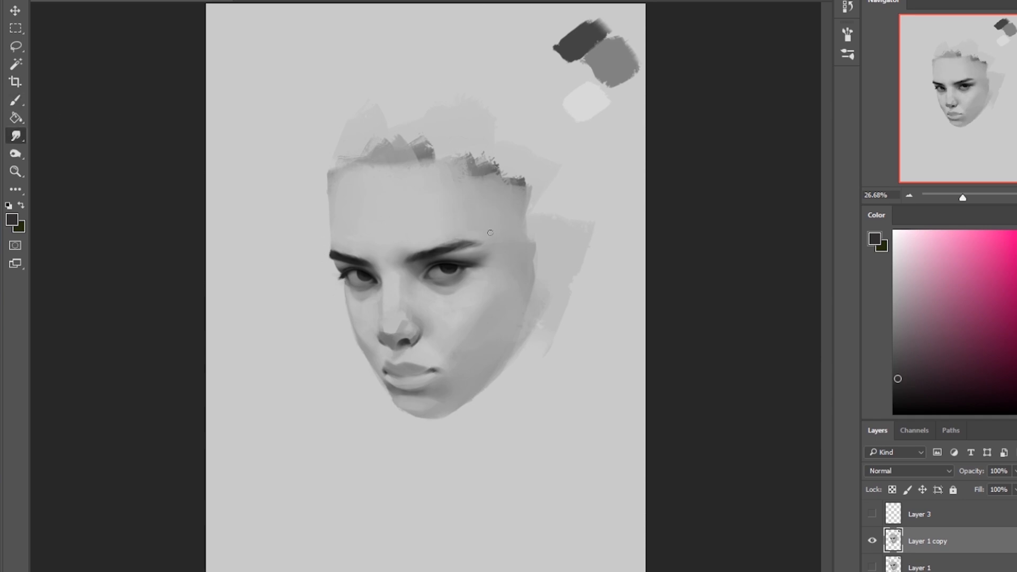
{"action": "key", "text": "b"}
{"action": "left_click", "coordinate": [359, 276], "text": "alt"}
{"action": "key", "text": "r"}
{"action": "key", "text": "r"}
{"action": "key", "text": "b"}
{"action": "left_click", "coordinate": [461, 269], "text": "alt"}
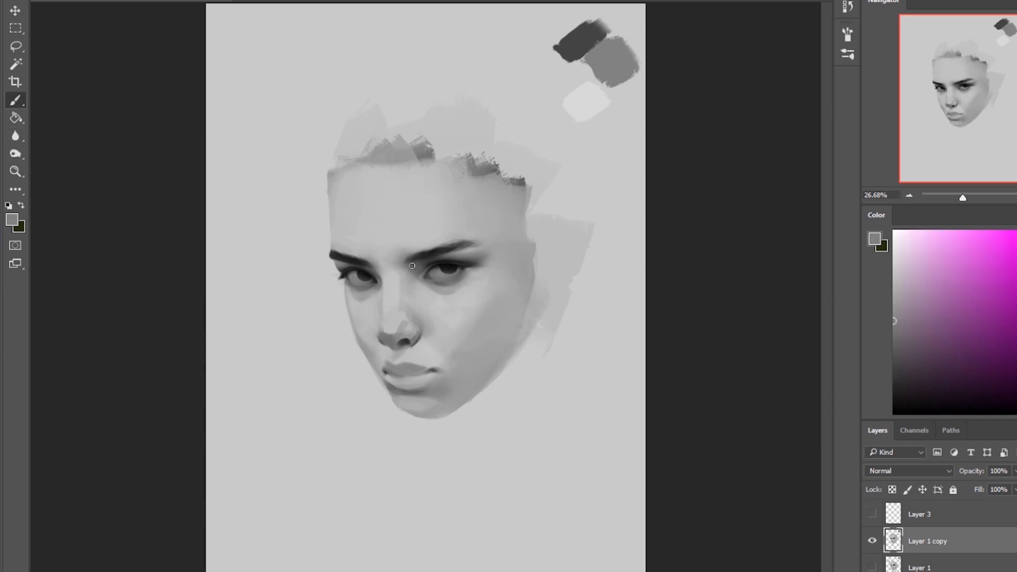
Sharpen the far eye's dark lid and iris edges with a smaller near-black brush.
{"action": "key", "text": "bracketleft"}
{"action": "key", "text": "bracketleft"}
{"action": "key", "text": "bracketleft"}
{"action": "key", "text": "bracketleft"}
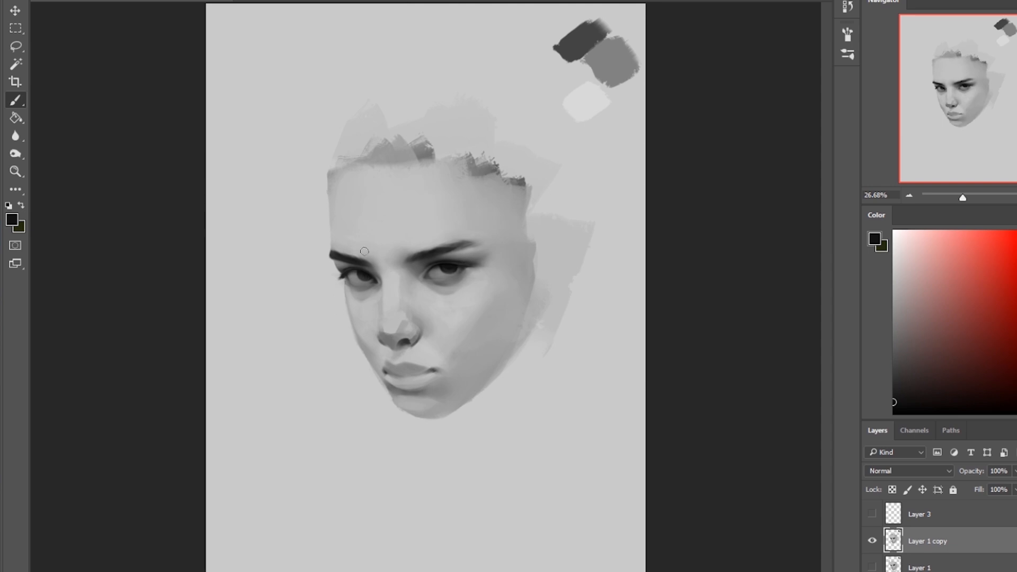
{"action": "key", "text": "z"}
{"action": "left_click_drag", "start_coordinate": [421, 280], "coordinate": [492, 280]}
{"action": "key", "text": "b"}
{"action": "left_click", "coordinate": [262, 271], "text": "alt"}
{"action": "left_click", "coordinate": [270, 269], "text": "alt"}
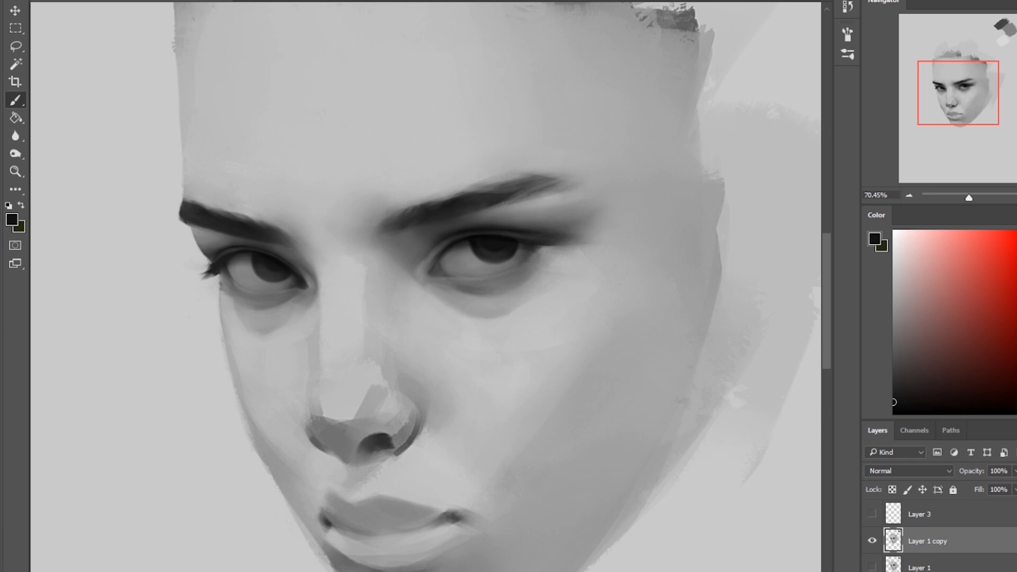
Switch the Blur tool back to Smudge, and paint and soften the inner end of the near brow.
{"action": "right_click", "coordinate": [15, 153]}
{"action": "right_click", "coordinate": [15, 137]}
{"action": "left_click", "coordinate": [64, 162]}
{"action": "key", "text": "b"}
{"action": "left_click", "coordinate": [441, 189], "text": "alt"}
{"action": "left_click_drag", "start_coordinate": [419, 234], "coordinate": [414, 233]}
{"action": "left_click", "coordinate": [399, 224], "text": "alt"}
{"action": "left_click", "coordinate": [16, 136]}
Push the base of the nose slightly with a Liquify brush and apply the distortion.
{"action": "key", "text": "ctrl+0"}
{"action": "key", "text": "b"}
{"action": "left_click", "coordinate": [217, 1]}
{"action": "left_click", "coordinate": [238, 52]}
{"action": "key", "text": "ctrl+plus"}
{"action": "key", "text": "ctrl+plus"}
{"action": "key", "text": "bracketright"}
{"action": "left_click_drag", "start_coordinate": [386, 340], "coordinate": [396, 334]}
{"action": "key", "text": "Return"}
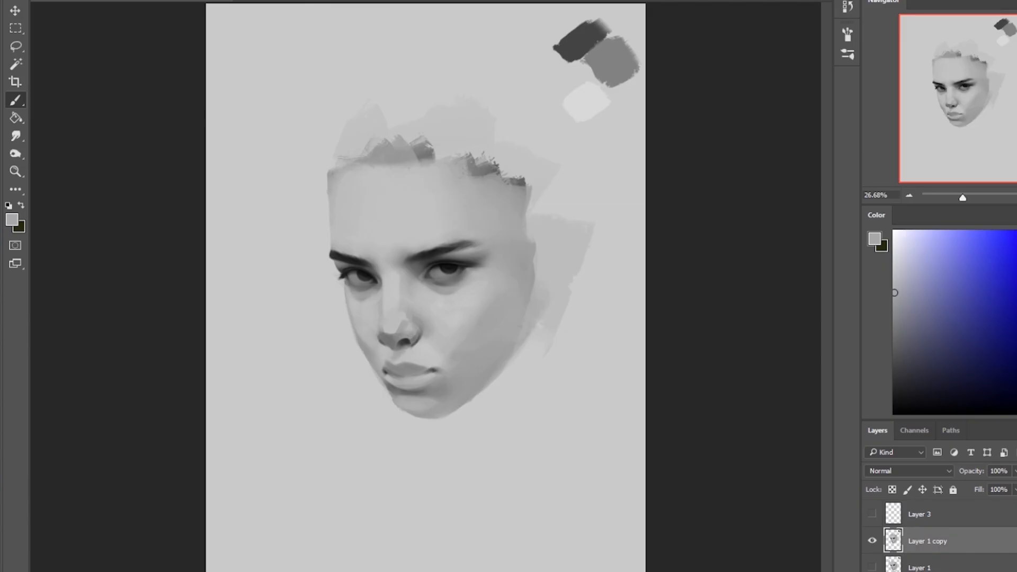
Add a new layer for eye details in sampled dark and light tones, and merge it into Layer 1 copy.
{"action": "key", "text": "ctrl+shift+alt+n"}
{"action": "left_click", "coordinate": [456, 263], "text": "alt"}
{"action": "left_click", "coordinate": [448, 268], "text": "alt"}
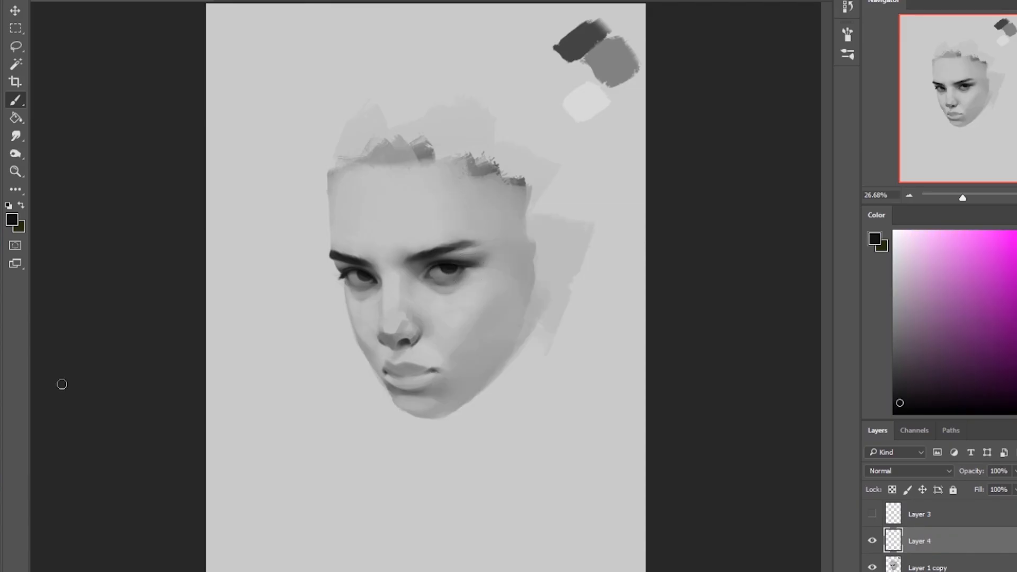
{"action": "left_click", "coordinate": [577, 101], "text": "alt"}
{"action": "key", "text": "r"}
{"action": "key", "text": "v"}
{"action": "right_click", "coordinate": [951, 541]}
{"action": "left_click", "coordinate": [795, 371]}
Paint thin white highlights along both lower eyelid rims with a fine brush and smudge them softly.
{"action": "key", "text": "b"}
{"action": "scroll", "coordinate": [390, 269], "scroll_direction": "up", "scroll_amount": 8}
{"action": "right_click", "coordinate": [269, 313]}
{"action": "left_click", "coordinate": [460, 450]}
{"action": "left_click", "coordinate": [895, 231]}
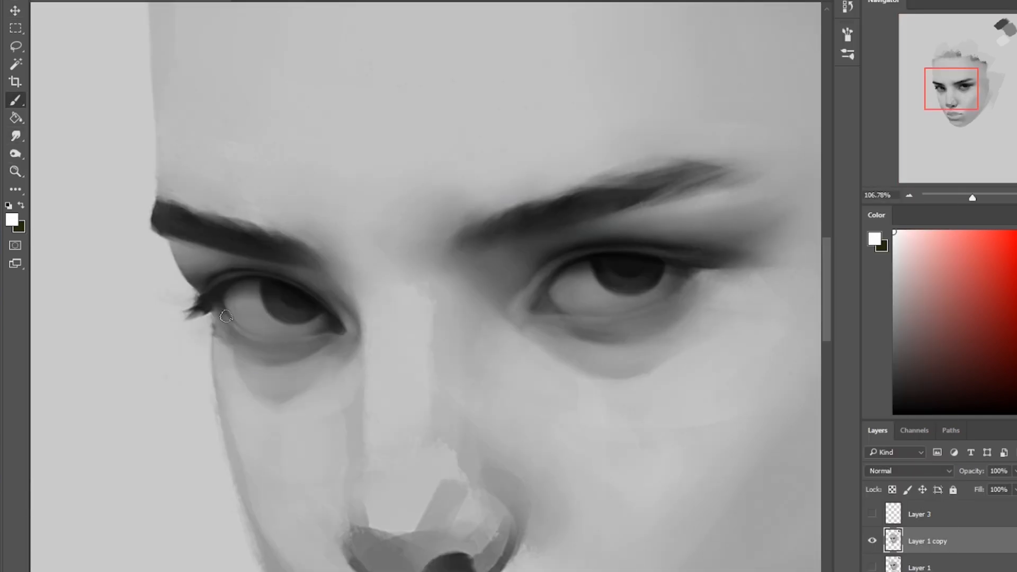
{"action": "left_click_drag", "start_coordinate": [249, 336], "coordinate": [318, 337]}
{"action": "left_click_drag", "start_coordinate": [538, 319], "coordinate": [658, 307]}
{"action": "key", "text": "r"}
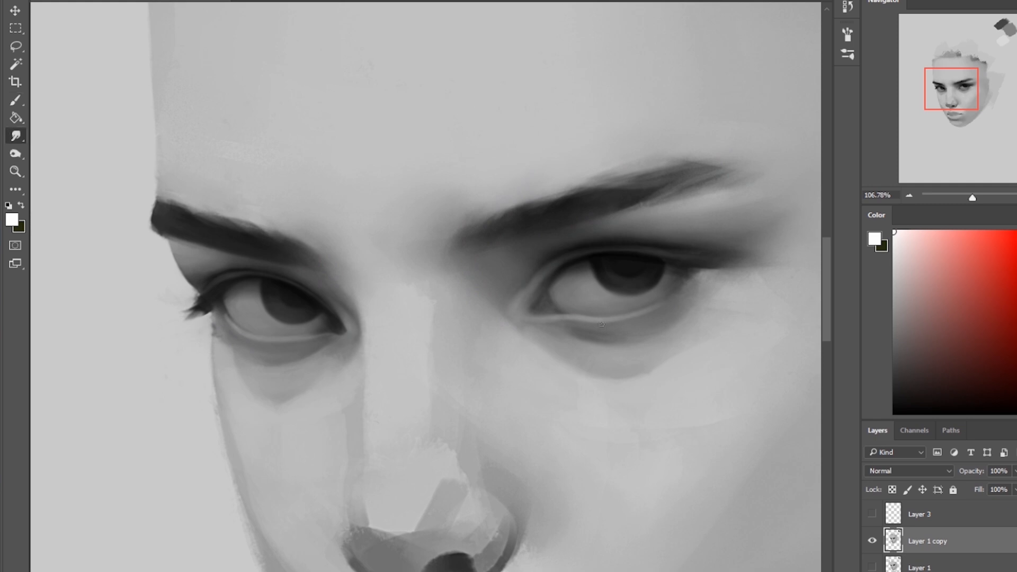
Define the inner corners of both eyes with sampled gray and near-black tones, and blend the lower lids.
{"action": "key", "text": "b"}
{"action": "left_click", "coordinate": [558, 295], "text": "alt"}
{"action": "left_click", "coordinate": [602, 268], "text": "alt"}
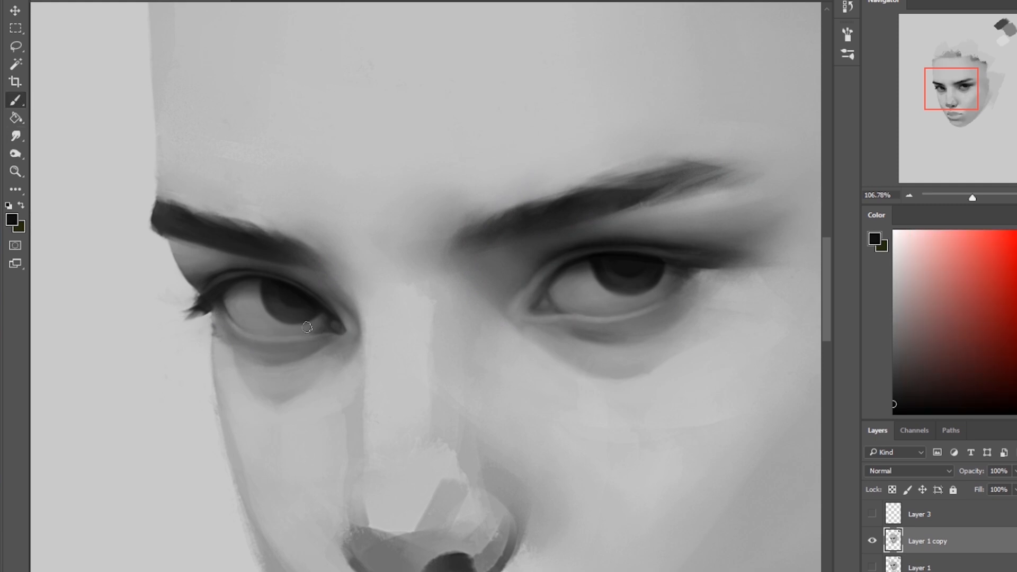
{"action": "key", "text": "r"}
{"action": "key", "text": "b"}
{"action": "left_click", "coordinate": [243, 324], "text": "alt"}
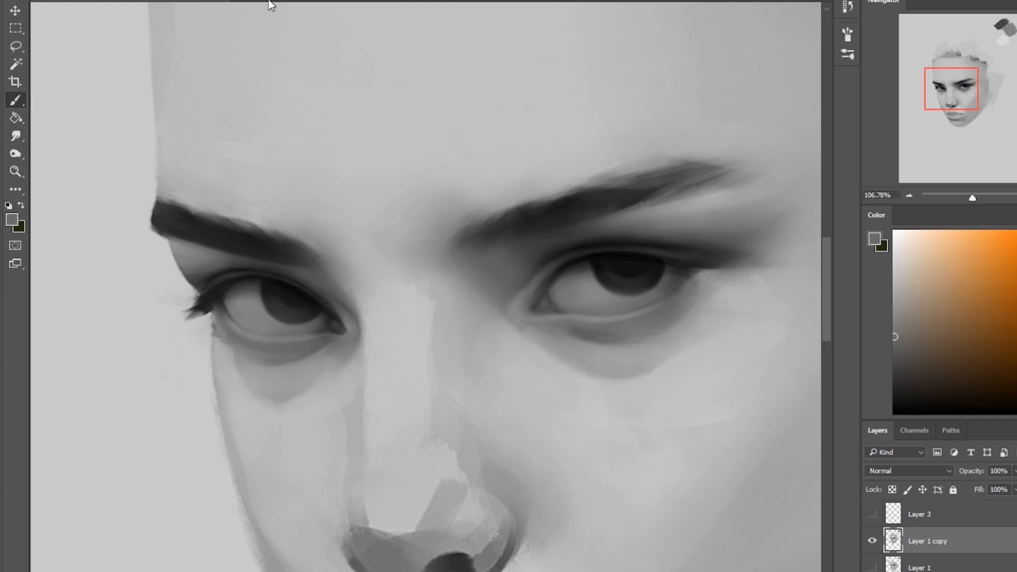
Darken the far eye's upper lid with a sampled near-black tone and smudge it into the socket.
{"action": "key", "text": "ctrl+0"}
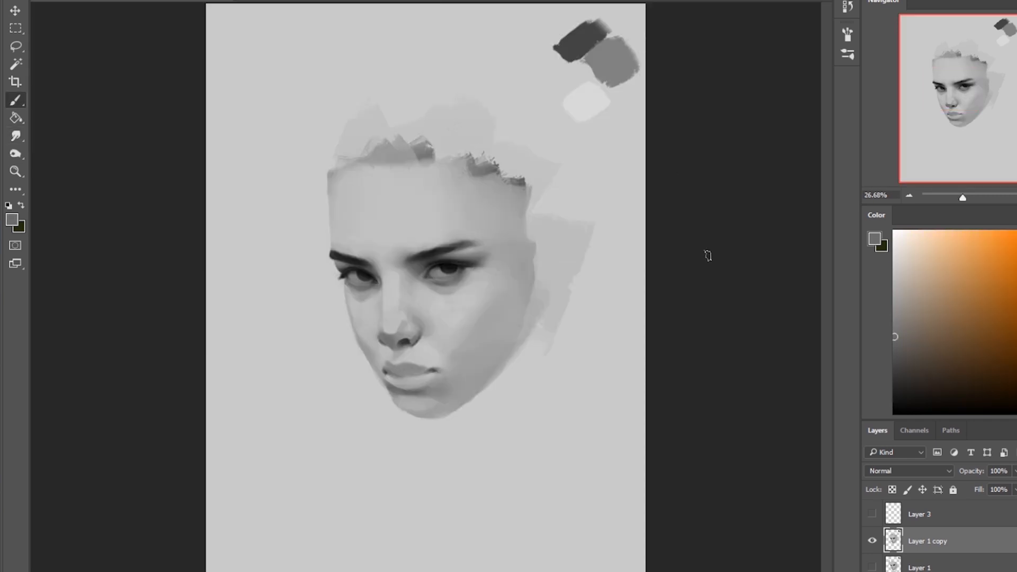
{"action": "key", "text": "r"}
{"action": "key", "text": "b"}
{"action": "left_click", "coordinate": [360, 276], "text": "alt"}
{"action": "key", "text": "r"}
{"action": "key", "text": "b"}
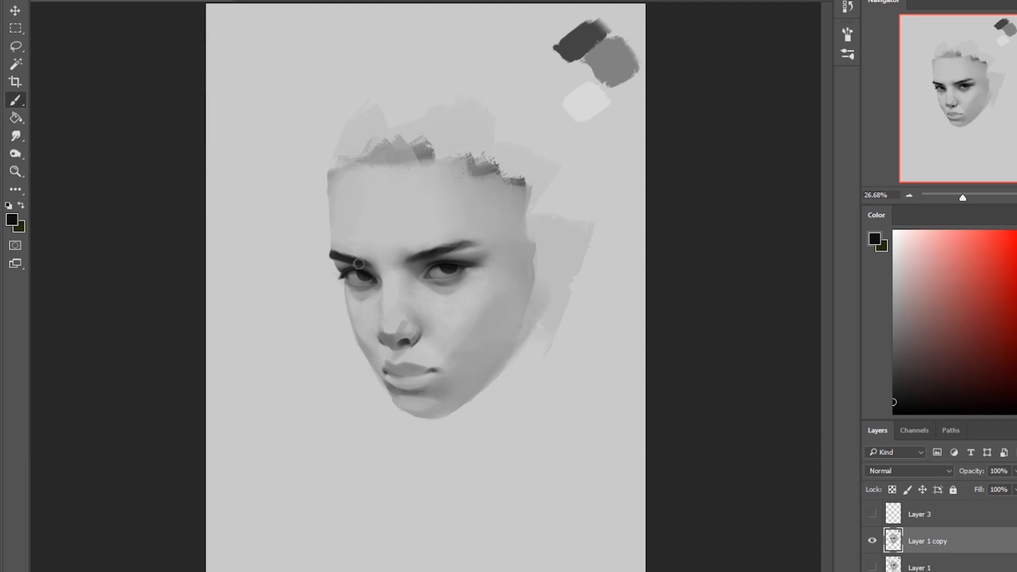
Shade the far side of the nose with adjusted brush settings, smudging and a sampled light gray.
{"action": "left_click", "coordinate": [183, 1]}
{"action": "left_click", "coordinate": [169, 53]}
{"action": "key", "text": "r"}
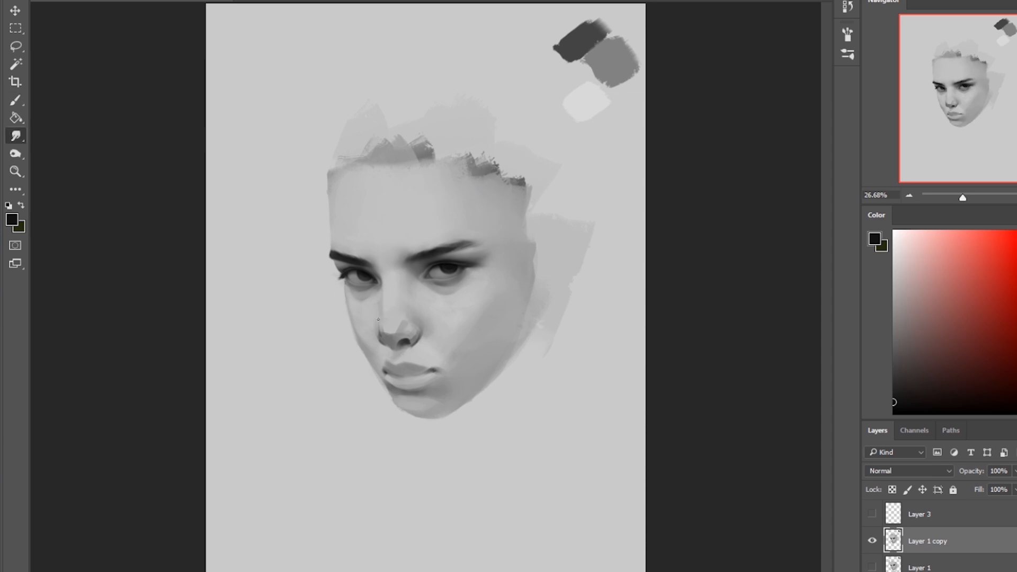
{"action": "key", "text": "b"}
{"action": "left_click", "coordinate": [383, 326], "text": "alt"}
{"action": "left_click", "coordinate": [183, 1]}
{"action": "left_click", "coordinate": [153, 72]}
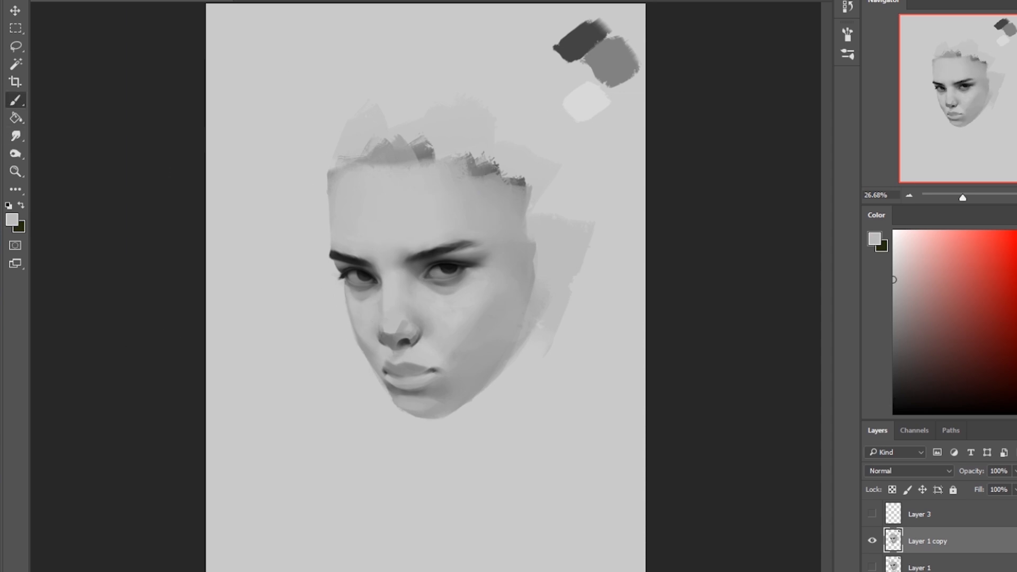
Smooth the nose bridge, the area between the brows and the far lashes with repeated brush and Smudge strokes.
{"action": "key", "text": "e"}
{"action": "key", "text": "b"}
{"action": "key", "text": "r"}
{"action": "key", "text": "b"}
{"action": "key", "text": "r"}
{"action": "key", "text": "b"}
{"action": "right_click", "coordinate": [406, 268]}
{"action": "scroll", "coordinate": [411, 257], "scroll_direction": "up", "scroll_amount": 10}
{"action": "left_click", "coordinate": [895, 414]}
{"action": "key", "text": "r"}
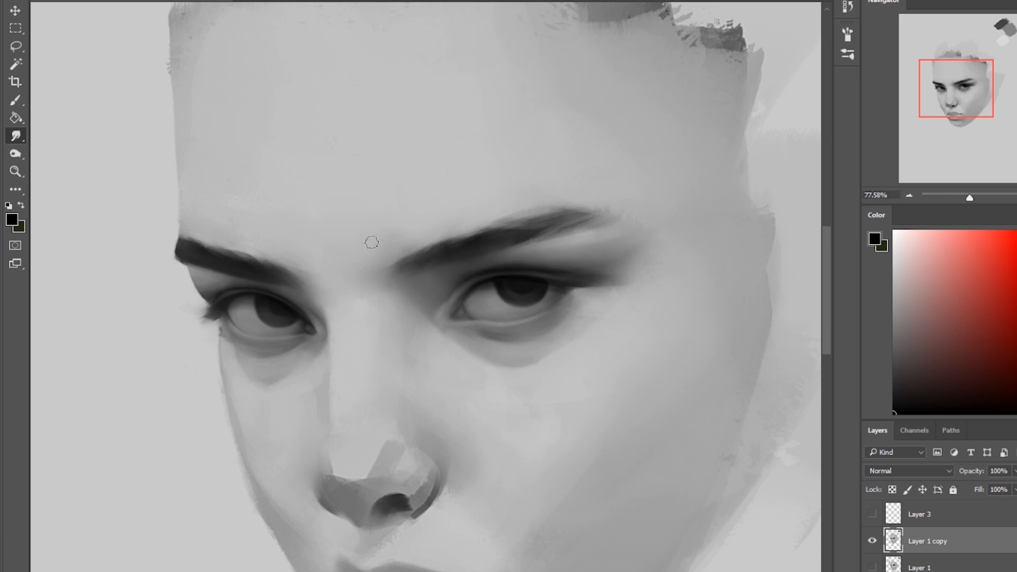
Adjust the mirrored face around the far eye with a size 175 Liquify brush and apply the distortion.
{"action": "scroll", "coordinate": [372, 242], "scroll_direction": "down", "scroll_amount": 10}
{"action": "key", "text": "ctrl+shift+x"}
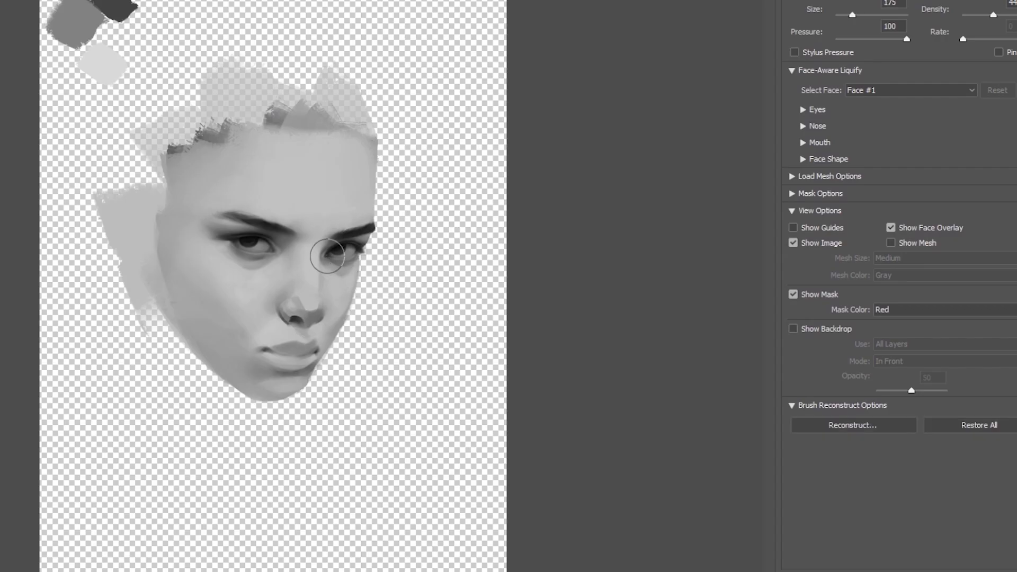
{"action": "key", "text": "Return"}
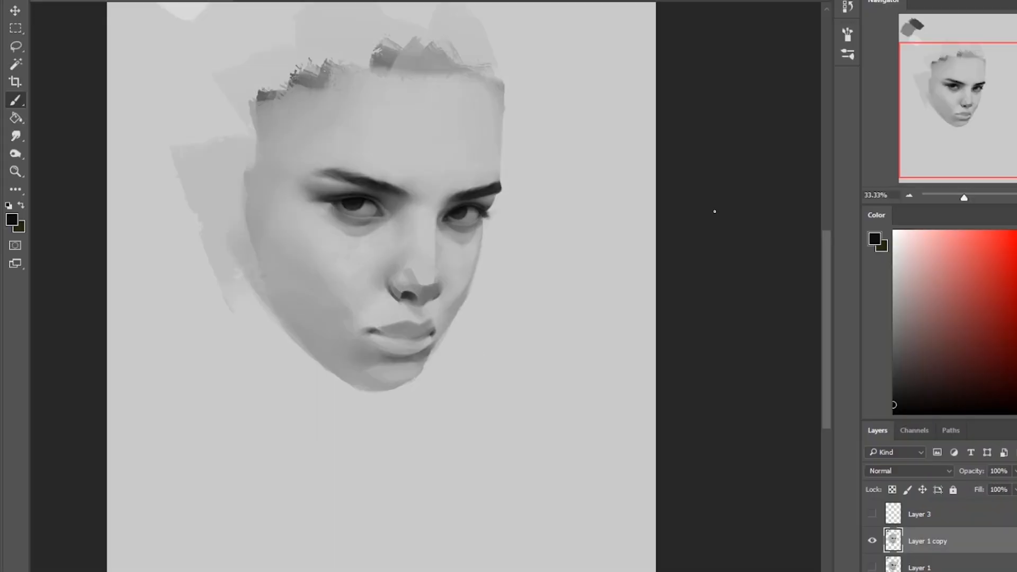
Flip the canvas horizontally and shade the far side of the nose with sampled gray tones.
{"action": "key", "text": "ctrl+shift+h"}
{"action": "right_click", "coordinate": [375, 271]}
{"action": "left_click", "coordinate": [423, 399]}
{"action": "left_click", "coordinate": [333, 288], "text": "alt"}
{"action": "left_click", "coordinate": [333, 269], "text": "alt"}
{"action": "left_click_drag", "start_coordinate": [329, 285], "coordinate": [339, 296]}
{"action": "left_click", "coordinate": [304, 240], "text": "alt"}
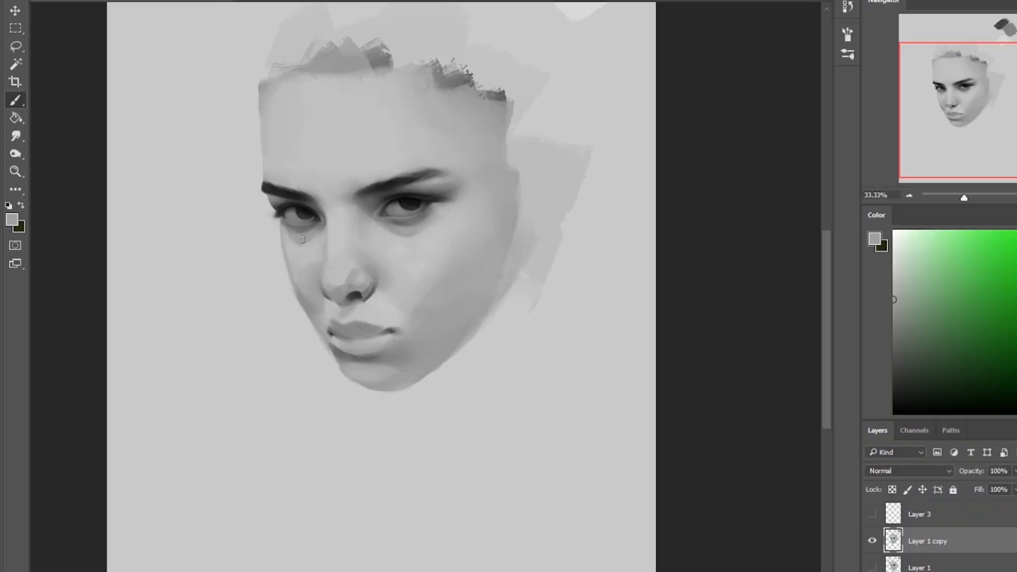
Adjust the face shape with Liquify, apply the distortion and smudge the side of the nose.
{"action": "scroll", "coordinate": [317, 283], "scroll_direction": "down", "scroll_amount": 3}
{"action": "key", "text": "ctrl+shift+x"}
{"action": "key", "text": "Return"}
{"action": "scroll", "coordinate": [407, 344], "scroll_direction": "up", "scroll_amount": 5}
{"action": "left_click", "coordinate": [16, 136]}
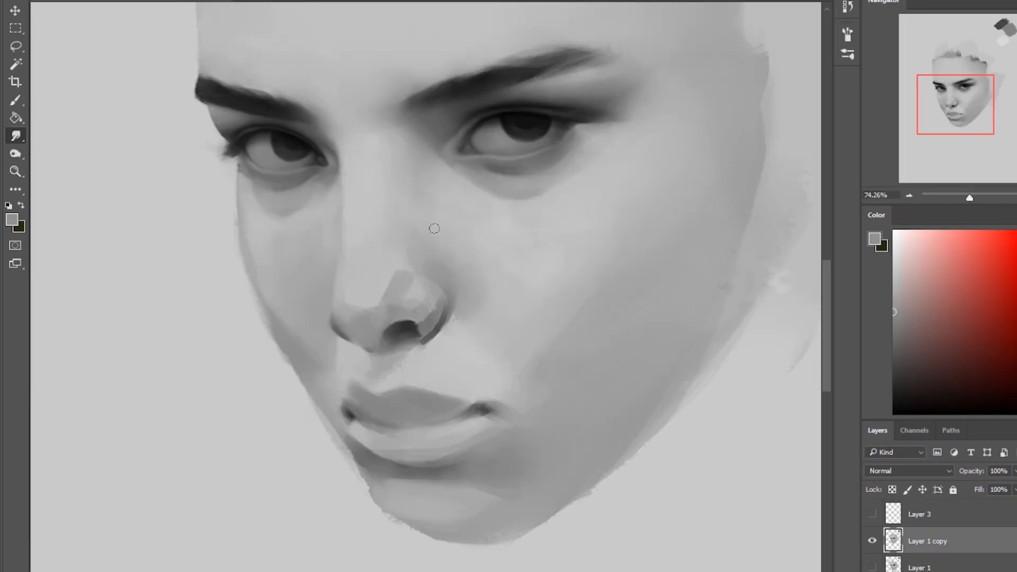
{"action": "scroll", "coordinate": [405, 239], "scroll_direction": "down", "scroll_amount": 5}
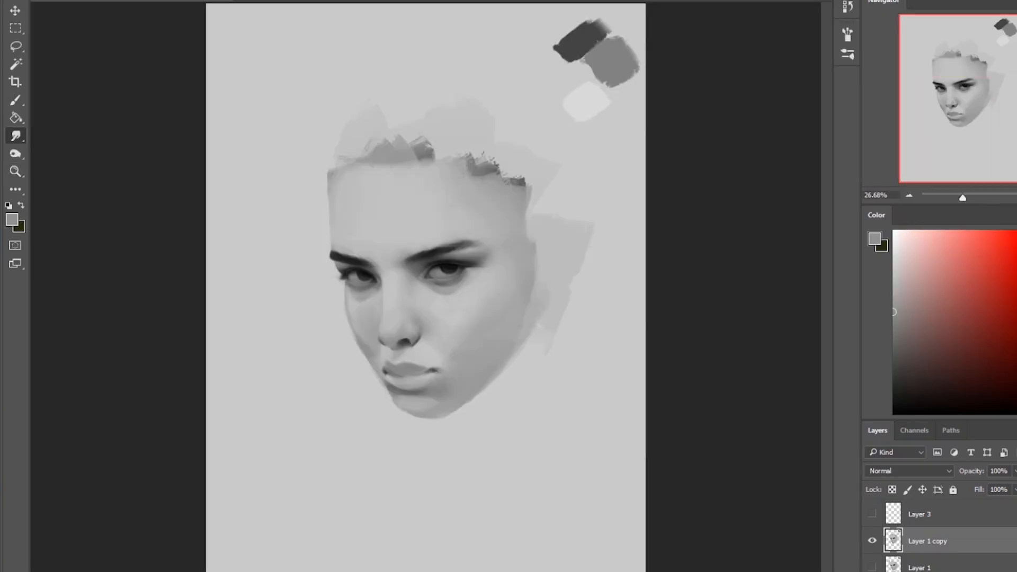
Blend the planes of the nose with a sampled tone and repeated Smudge strokes.
{"action": "key", "text": "b"}
{"action": "left_click", "coordinate": [444, 269], "text": "alt"}
{"action": "scroll", "coordinate": [406, 354], "scroll_direction": "up", "scroll_amount": 5}
{"action": "key", "text": "r"}
{"action": "left_click_drag", "start_coordinate": [294, 360], "coordinate": [228, 383]}
{"action": "left_click_drag", "start_coordinate": [377, 320], "coordinate": [340, 345]}
Refine the nose and nostril with a sampled gray and a near-black color, and smudge the edges.
{"action": "left_click", "coordinate": [15, 101]}
{"action": "left_click", "coordinate": [297, 317], "text": "alt"}
{"action": "mouse_move", "coordinate": [317, 303]}
{"action": "left_mouse_down"}
{"action": "mouse_move", "coordinate": [330, 329]}
{"action": "mouse_move", "coordinate": [259, 338]}
{"action": "mouse_move", "coordinate": [271, 316]}
{"action": "left_mouse_up"}
{"action": "left_click", "coordinate": [895, 405]}
{"action": "left_click", "coordinate": [19, 135]}
Paint over the far edge of the nose and bridge with sampled grays and smooth the transitions with Smudge.
{"action": "left_click", "coordinate": [16, 101]}
{"action": "left_click", "coordinate": [139, 294], "text": "alt"}
{"action": "left_click_drag", "start_coordinate": [145, 284], "coordinate": [163, 327]}
{"action": "left_click", "coordinate": [175, 326], "text": "alt"}
{"action": "mouse_move", "coordinate": [157, 190]}
{"action": "left_mouse_down"}
{"action": "mouse_move", "coordinate": [150, 265]}
{"action": "mouse_move", "coordinate": [160, 189]}
{"action": "left_mouse_up"}
{"action": "left_click", "coordinate": [15, 136]}
{"action": "key", "text": "ctrl+0"}
Lighten the far cheek with gray sampled from the nose, smudge it and retouch the near brow's upper edge.
{"action": "left_click", "coordinate": [16, 100]}
{"action": "left_click", "coordinate": [403, 295], "text": "alt"}
{"action": "left_click_drag", "start_coordinate": [359, 309], "coordinate": [368, 325]}
{"action": "left_click", "coordinate": [16, 135]}
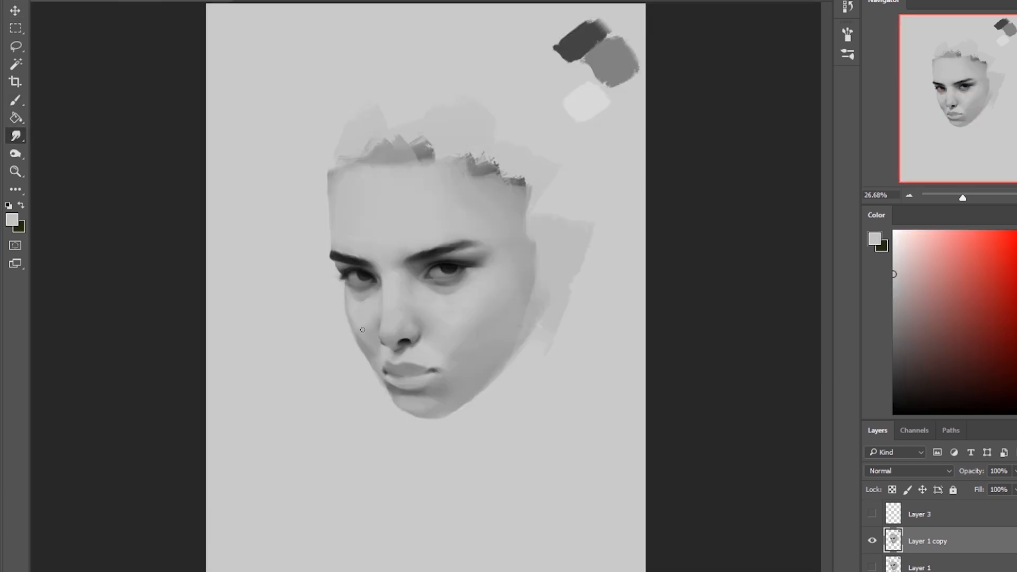
{"action": "key", "text": "b"}
{"action": "left_click", "coordinate": [440, 234], "text": "alt"}
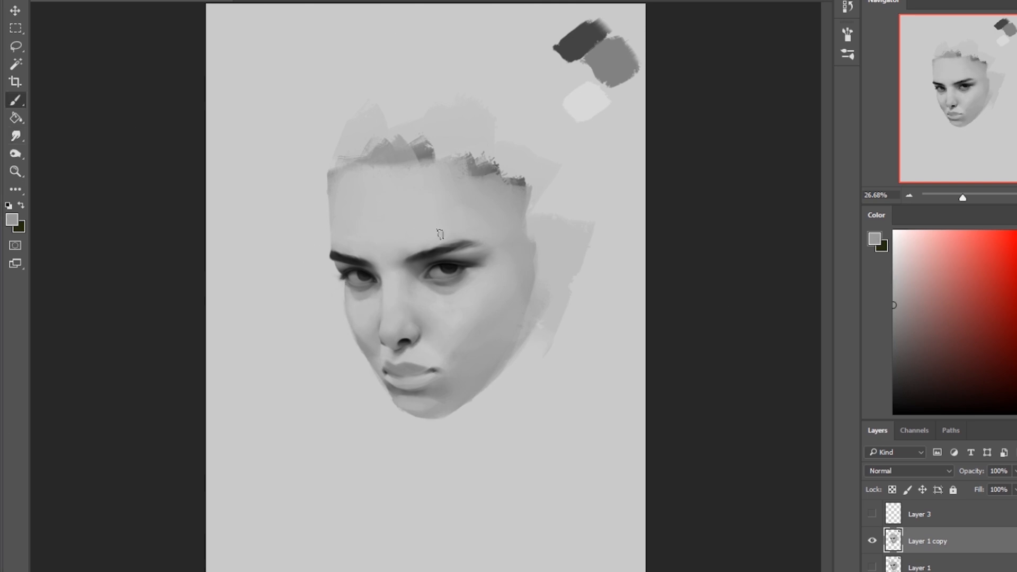
{"action": "key", "text": "r"}
{"action": "key", "text": "b"}
Retouch the far cheek and under-eye with sampled grays, and smudge along the parting of the lips.
{"action": "left_click", "coordinate": [362, 307], "text": "alt"}
{"action": "left_click", "coordinate": [358, 287], "text": "alt"}
{"action": "key", "text": "ctrl+plus"}
{"action": "key", "text": "ctrl+plus"}
{"action": "left_click", "coordinate": [286, 272], "text": "alt"}
{"action": "key", "text": "r"}
{"action": "mouse_move", "coordinate": [371, 437]}
{"action": "left_mouse_down"}
{"action": "mouse_move", "coordinate": [424, 419]}
{"action": "mouse_move", "coordinate": [382, 430]}
{"action": "mouse_move", "coordinate": [356, 422]}
{"action": "mouse_move", "coordinate": [461, 419]}
{"action": "left_mouse_up"}
Paint a thin near-black line along the parting of the lips using a Lasso selection, and deselect it.
{"action": "key", "text": "b"}
{"action": "key", "text": "l"}
{"action": "key", "text": "b"}
{"action": "left_click", "coordinate": [393, 334], "text": "alt"}
{"action": "key", "text": "ctrl+d"}
{"action": "key", "text": "ctrl+0"}
{"action": "scroll", "coordinate": [385, 383], "scroll_direction": "up", "scroll_amount": 5}
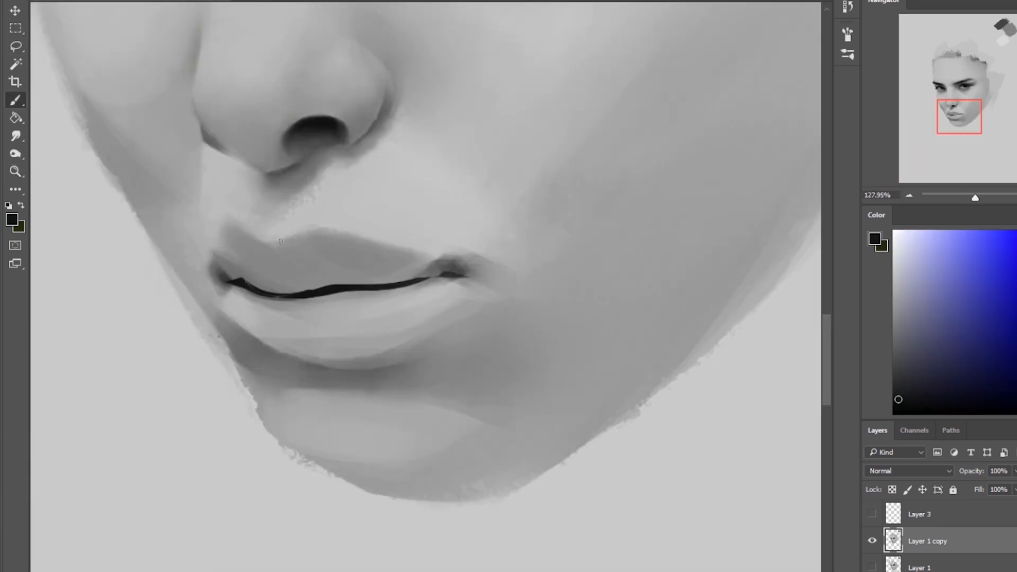
Soften the dark line between the lips with a gray sampled from the upper lip and Smudge strokes.
{"action": "left_click", "coordinate": [257, 282], "text": "alt"}
{"action": "key", "text": "r"}
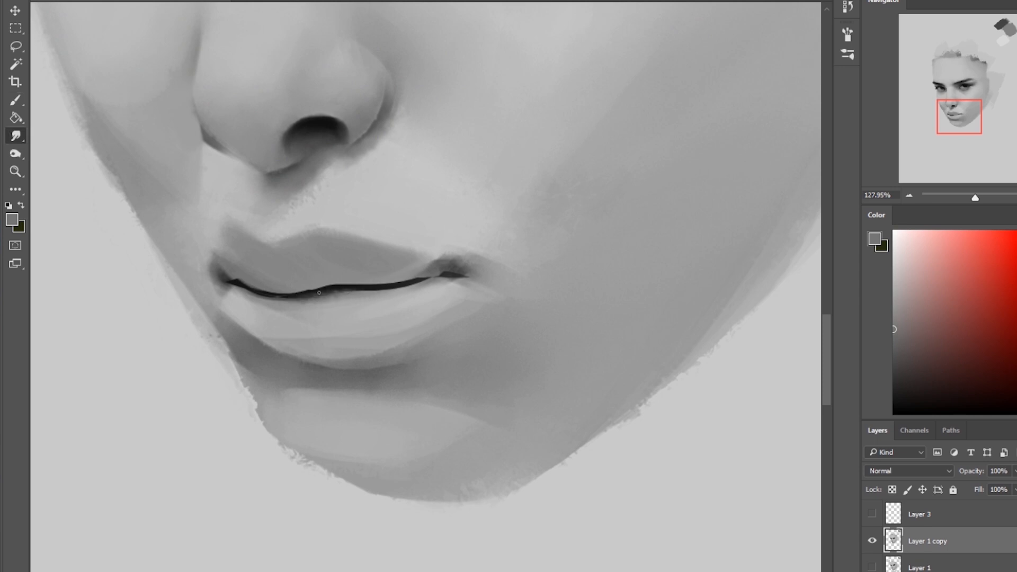
{"action": "left_click_drag", "start_coordinate": [339, 292], "coordinate": [418, 284]}
{"action": "key", "text": "ctrl+0"}
{"action": "key", "text": "b"}
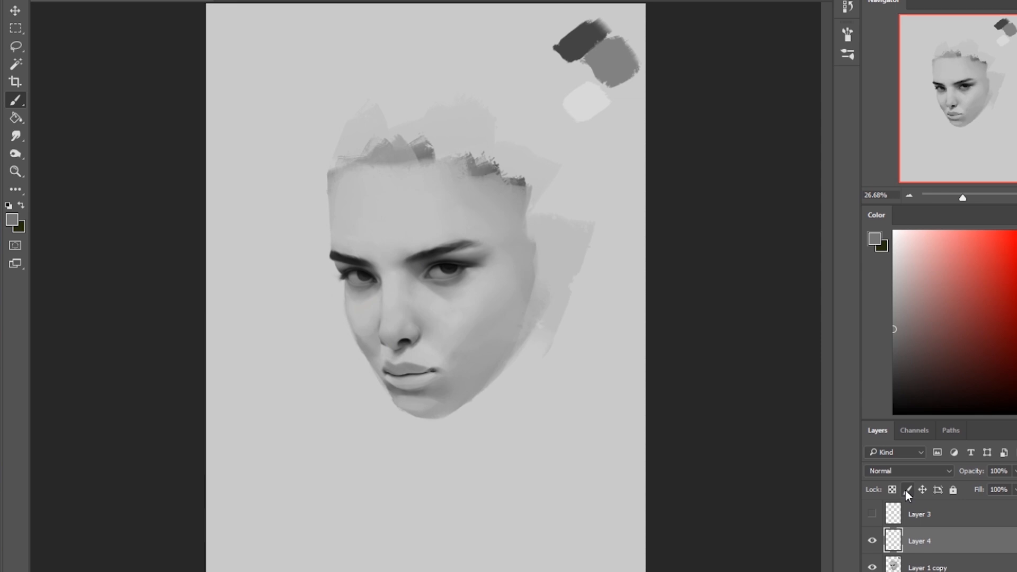
Add a new layer and build a soft dark shadow along the lip parting with a smaller brush and blurring.
{"action": "key", "text": "ctrl+shift+n"}
{"action": "key", "text": "ctrl+plus"}
{"action": "key", "text": "ctrl+plus"}
{"action": "left_click_drag", "start_coordinate": [425, 423], "coordinate": [378, 428]}
{"action": "key", "text": "bracketleft"}
{"action": "key", "text": "bracketleft"}
{"action": "key", "text": "bracketleft"}
{"action": "key", "text": "bracketleft"}
{"action": "key", "text": "bracketleft"}
{"action": "key", "text": "r"}
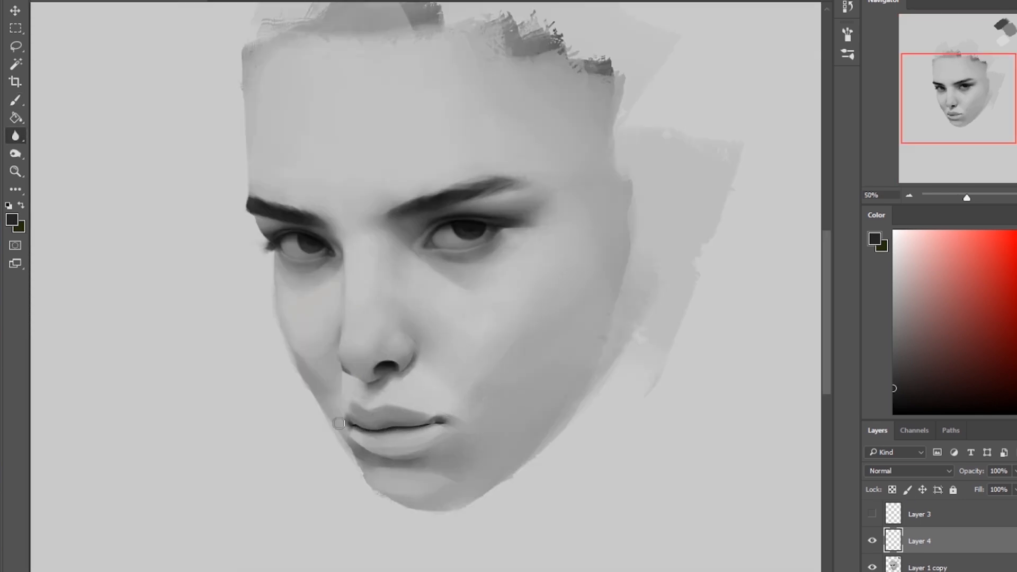
{"action": "left_click", "coordinate": [18, 156]}
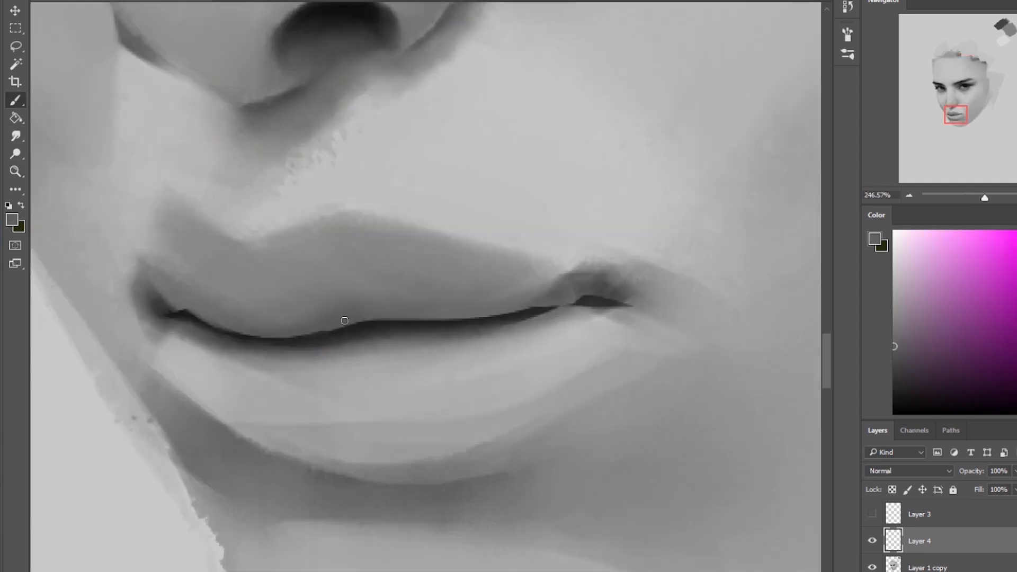
Even out the shadow between the lips with sampled grays and merge Layer 4 into the face layer.
{"action": "mouse_move", "coordinate": [374, 324]}
{"action": "left_mouse_down"}
{"action": "mouse_move", "coordinate": [352, 325]}
{"action": "mouse_move", "coordinate": [577, 302]}
{"action": "left_mouse_up"}
{"action": "left_click", "coordinate": [180, 291], "text": "alt"}
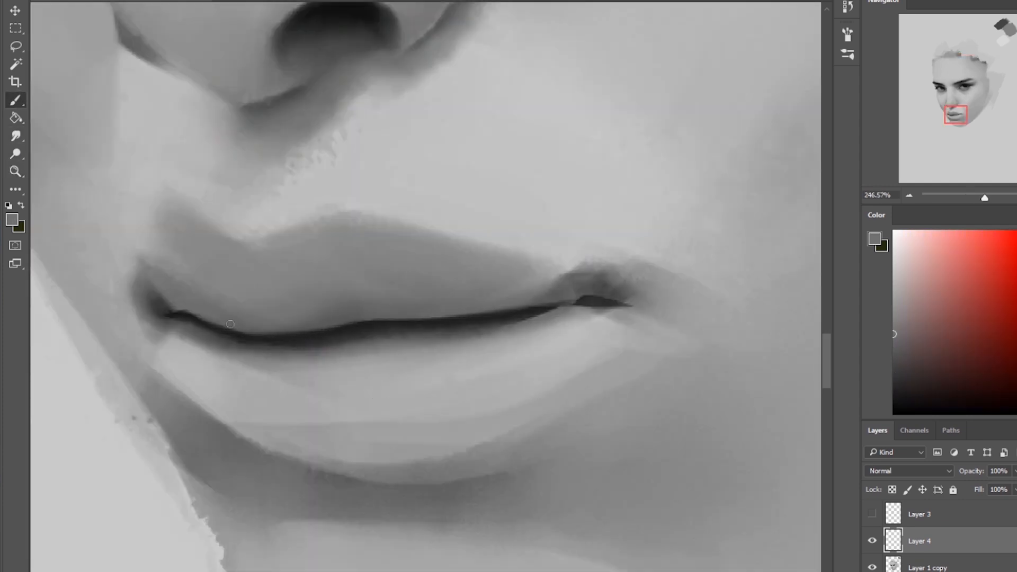
{"action": "scroll", "coordinate": [511, 329], "scroll_direction": "down", "scroll_amount": 5}
{"action": "right_click", "coordinate": [920, 541]}
{"action": "left_click", "coordinate": [832, 427]}
Shade beneath the lower lip on the mirrored canvas with sampled grays and flip the canvas back.
{"action": "left_click", "coordinate": [443, 388], "text": "alt"}
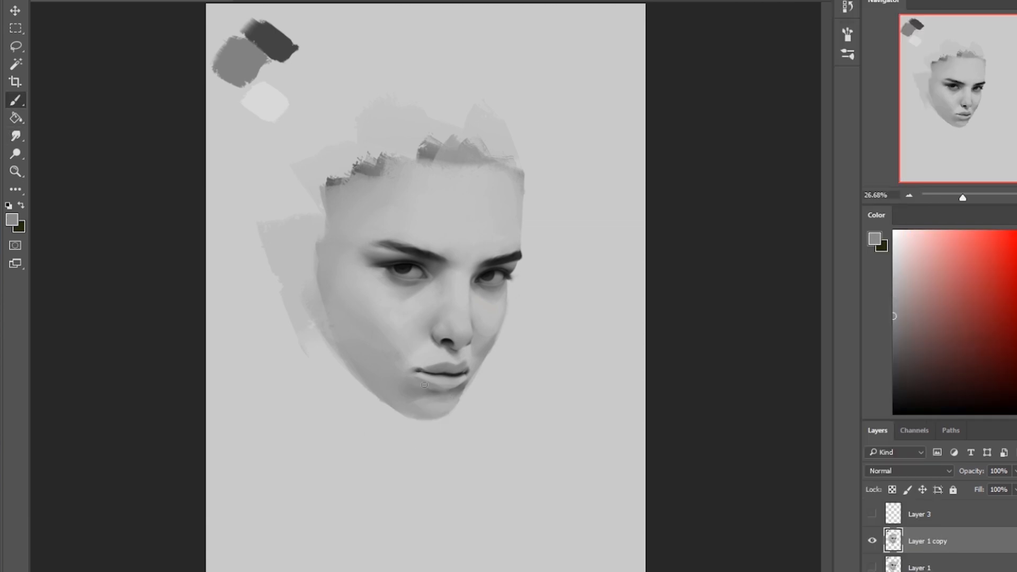
{"action": "left_click", "coordinate": [526, 252], "text": "alt"}
{"action": "key", "text": "ctrl+h"}
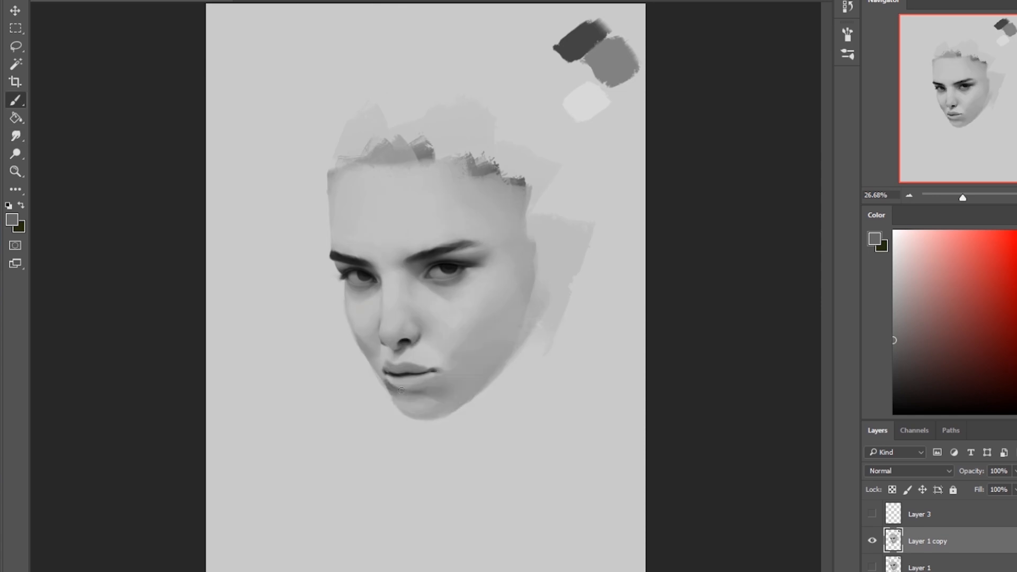
Refine the far lip corner and the lower lip's edge with sampled dark and light tones.
{"action": "left_click", "coordinate": [424, 381], "text": "alt"}
{"action": "left_click_drag", "start_coordinate": [388, 372], "coordinate": [391, 374]}
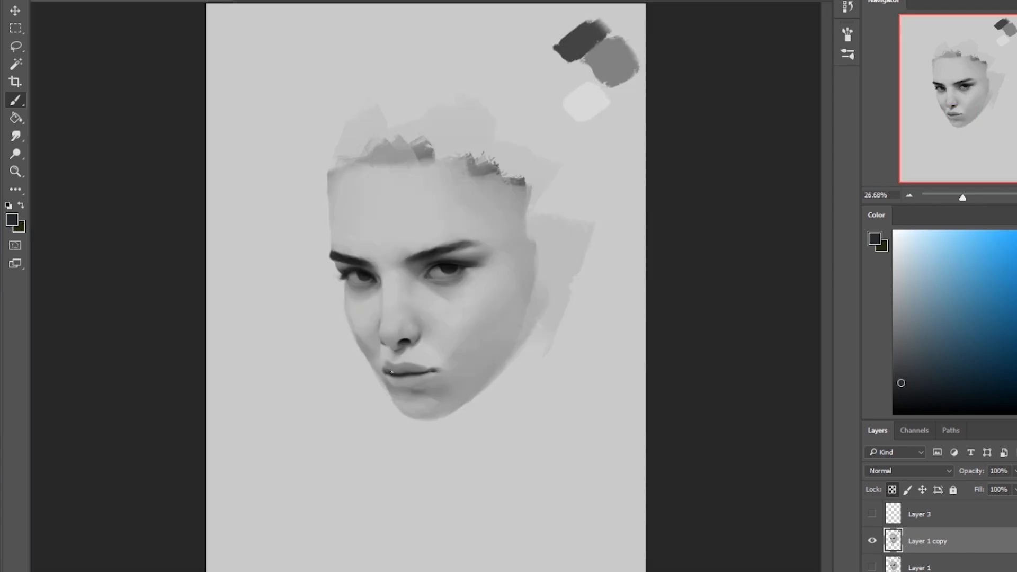
{"action": "left_click", "coordinate": [392, 372], "text": "alt"}
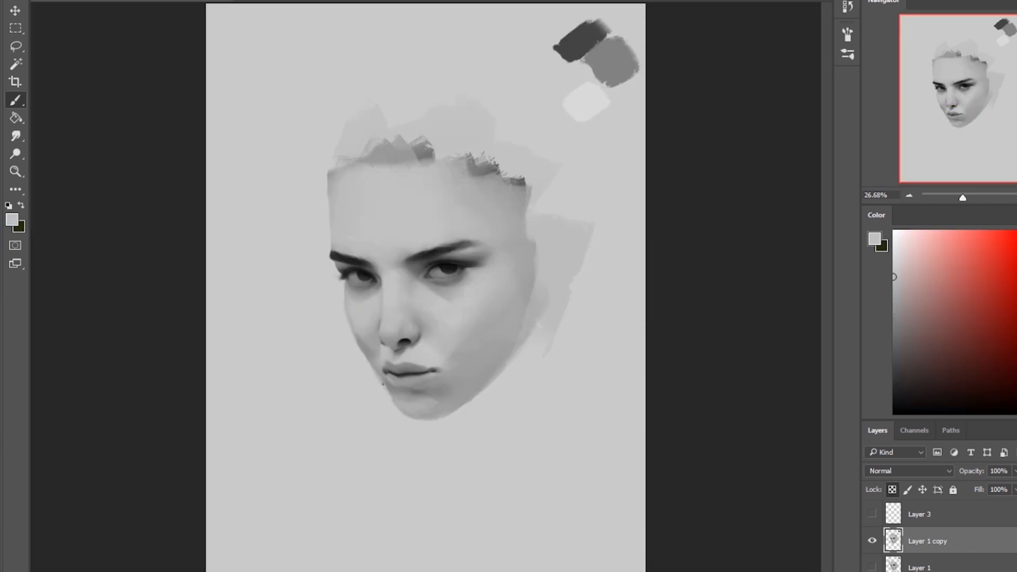
{"action": "left_click", "coordinate": [408, 366], "text": "alt"}
{"action": "left_click", "coordinate": [421, 373], "text": "alt"}
{"action": "left_click", "coordinate": [436, 380], "text": "alt"}
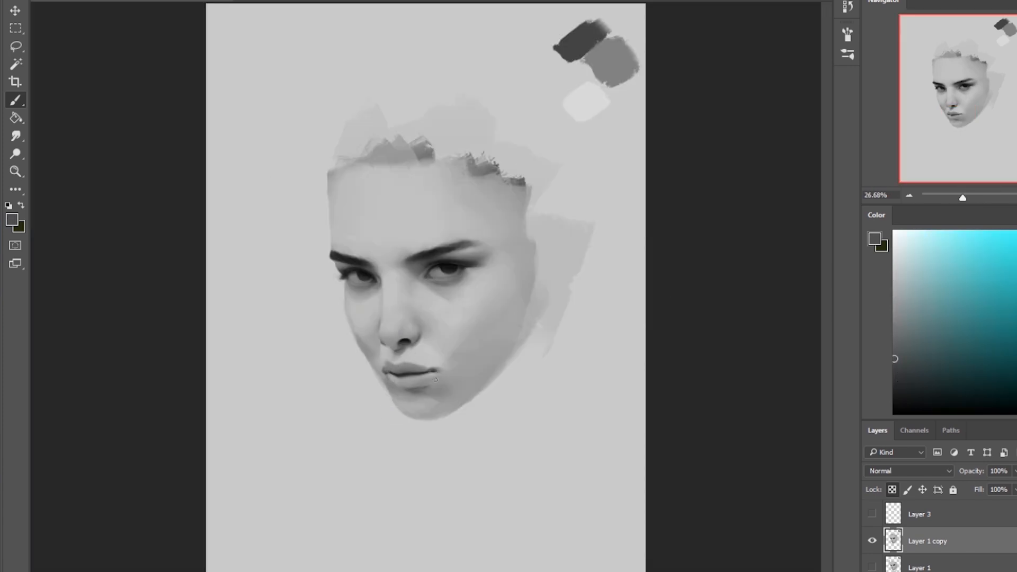
Brush a sampled light gray highlight onto the nose and blend it with Smudge.
{"action": "left_click", "coordinate": [388, 212], "text": "alt"}
{"action": "left_click", "coordinate": [414, 284], "text": "alt"}
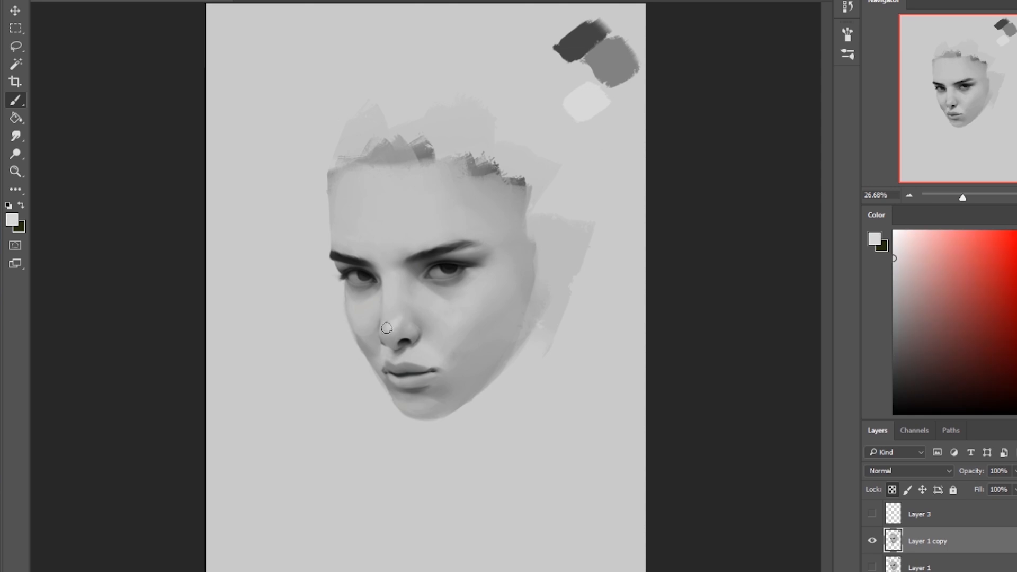
{"action": "key", "text": "r"}
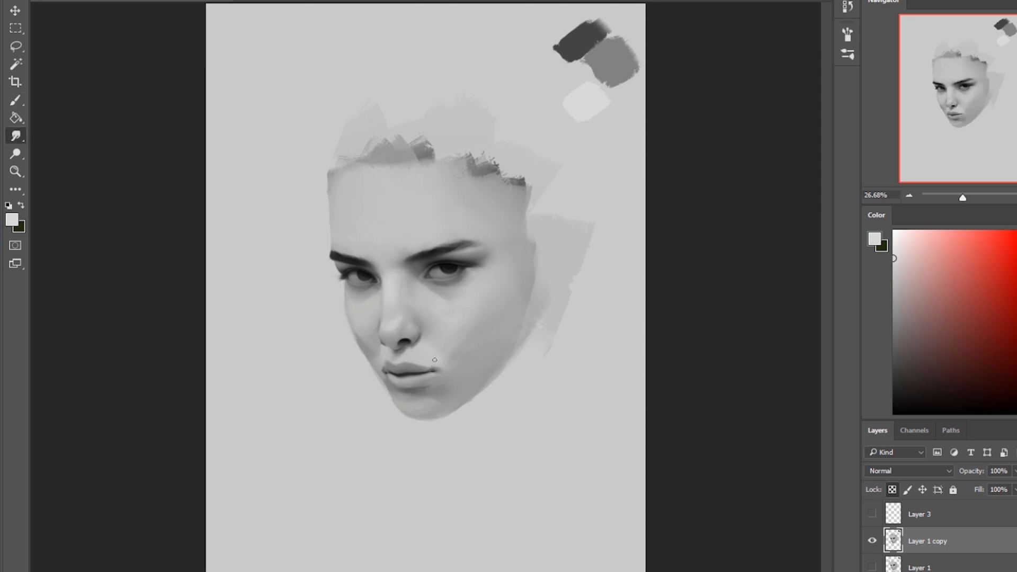
Model the lips and the area under the lower lip with sampled grays and smudging.
{"action": "key", "text": "b"}
{"action": "left_click", "coordinate": [391, 365], "text": "alt"}
{"action": "left_click", "coordinate": [454, 305], "text": "alt"}
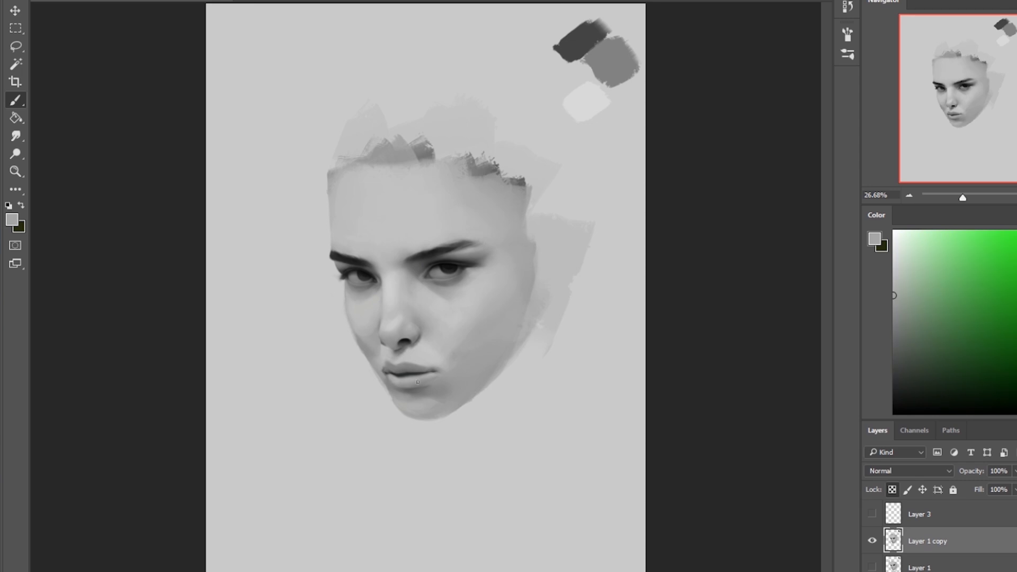
{"action": "left_click", "coordinate": [418, 390], "text": "alt"}
{"action": "key", "text": "r"}
{"action": "key", "text": "b"}
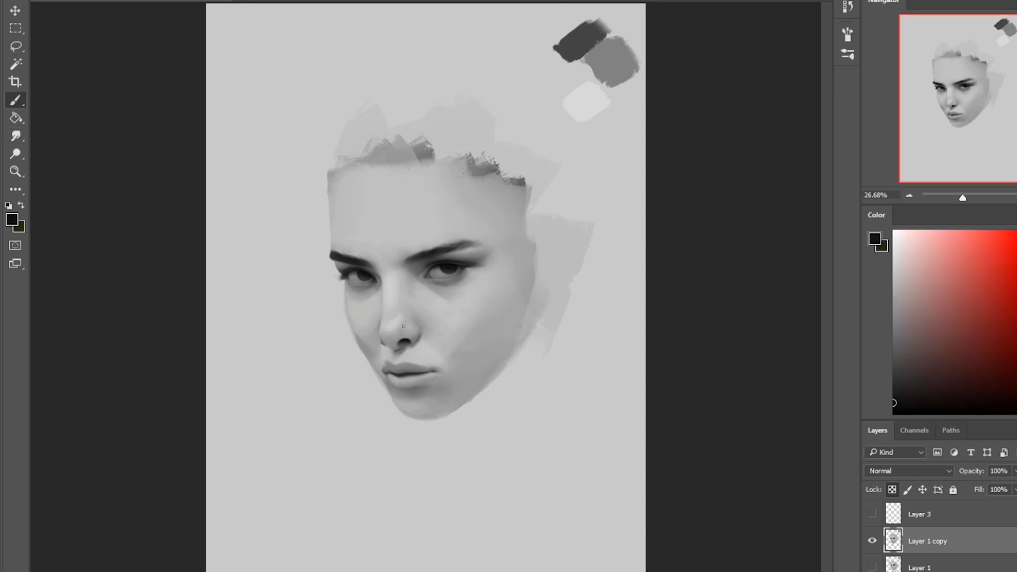
Brush in the light swatch gray, sample a near-black from the far eye and reduce the brush size.
{"action": "left_click", "coordinate": [585, 126], "text": "alt"}
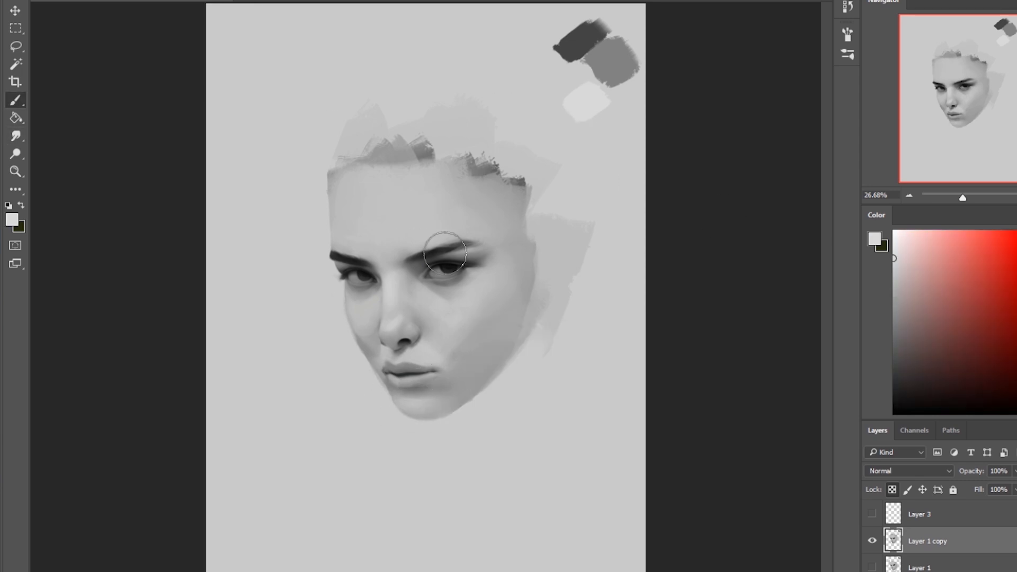
{"action": "left_click", "coordinate": [362, 273], "text": "alt"}
{"action": "key", "text": "bracketleft"}
{"action": "key", "text": "bracketleft"}
{"action": "key", "text": "bracketleft"}
{"action": "key", "text": "bracketleft"}
{"action": "key", "text": "bracketleft"}
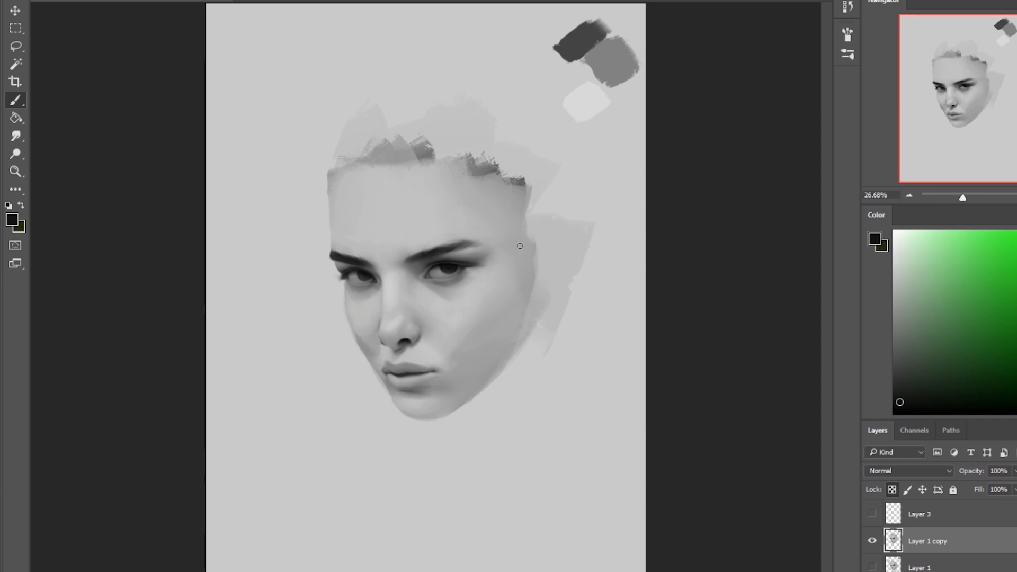
Deepen the nostril on the mirrored canvas with a sampled near-black and a resized brush, and flip the canvas back.
{"action": "key", "text": "ctrl+shift+h"}
{"action": "key", "text": "bracketright"}
{"action": "key", "text": "bracketright"}
{"action": "key", "text": "bracketright"}
{"action": "key", "text": "bracketright"}
{"action": "key", "text": "bracketright"}
{"action": "key", "text": "bracketright"}
{"action": "key", "text": "bracketright"}
{"action": "key", "text": "bracketright"}
{"action": "key", "text": "bracketright"}
{"action": "key", "text": "bracketright"}
{"action": "scroll", "coordinate": [488, 366], "scroll_direction": "up", "scroll_amount": 10}
{"action": "left_click", "coordinate": [260, 224], "text": "alt"}
{"action": "key", "text": "bracketleft"}
{"action": "key", "text": "bracketleft"}
{"action": "key", "text": "bracketleft"}
{"action": "key", "text": "bracketleft"}
{"action": "key", "text": "bracketleft"}
{"action": "key", "text": "bracketleft"}
{"action": "key", "text": "bracketleft"}
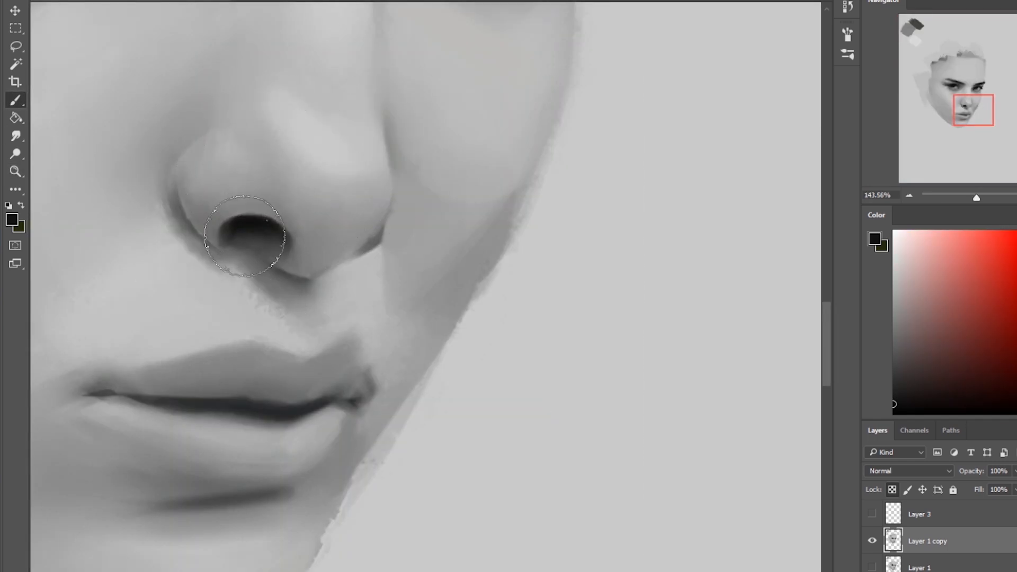
{"action": "key", "text": "ctrl+shift+h"}
{"action": "scroll", "coordinate": [398, 204], "scroll_direction": "down", "scroll_amount": 10}
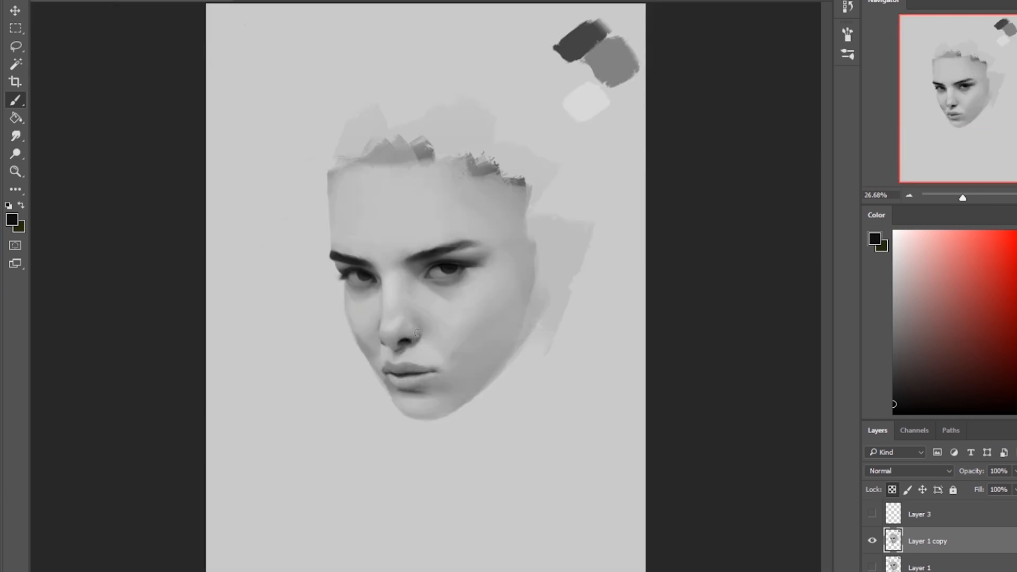
Soften the nostril's edges with sampled tones, alternating brush and Smudge strokes.
{"action": "left_click", "coordinate": [398, 205], "text": "alt"}
{"action": "scroll", "coordinate": [398, 204], "scroll_direction": "up", "scroll_amount": 10}
{"action": "left_click", "coordinate": [371, 265], "text": "alt"}
{"action": "left_click", "coordinate": [18, 136]}
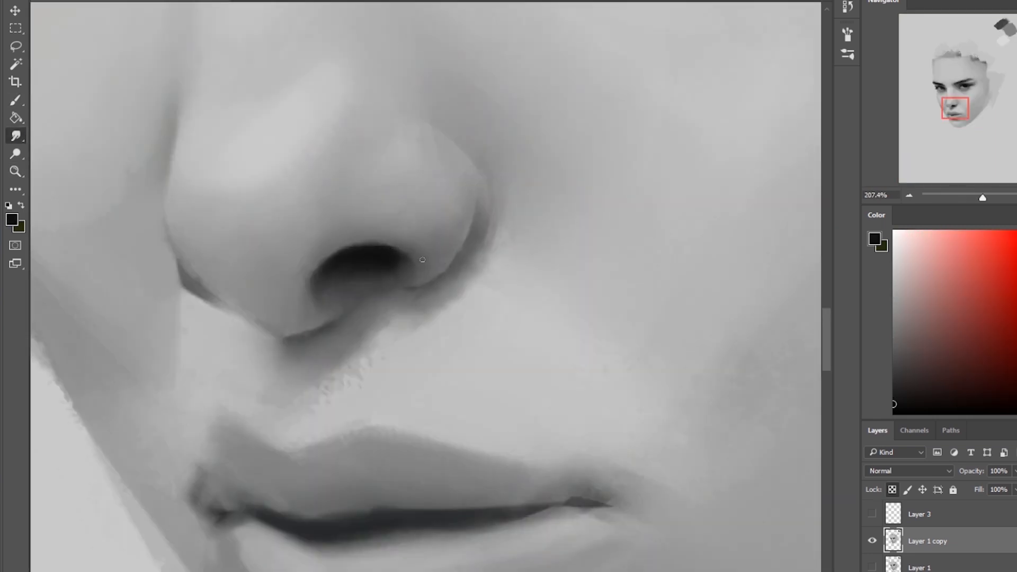
{"action": "key", "text": "b"}
{"action": "left_click", "coordinate": [20, 137]}
{"action": "key", "text": "b"}
Darken the underside of the nose tip and the lower edge of the nose wing, and smudge both.
{"action": "left_click", "coordinate": [361, 266], "text": "alt"}
{"action": "mouse_move", "coordinate": [334, 312]}
{"action": "left_mouse_down"}
{"action": "mouse_move", "coordinate": [326, 337]}
{"action": "mouse_move", "coordinate": [272, 332]}
{"action": "left_mouse_up"}
{"action": "left_click", "coordinate": [19, 136]}
{"action": "key", "text": "b"}
{"action": "left_click", "coordinate": [331, 302], "text": "alt"}
{"action": "left_click_drag", "start_coordinate": [462, 255], "coordinate": [419, 286]}
{"action": "scroll", "coordinate": [472, 315], "scroll_direction": "down", "scroll_amount": 1}
{"action": "left_click", "coordinate": [18, 136]}
Paint the cast shadow beneath the nose tip with sampled dark grays.
{"action": "key", "text": "b"}
{"action": "left_click", "coordinate": [359, 381], "text": "alt"}
{"action": "left_click", "coordinate": [347, 378], "text": "alt"}
{"action": "left_click_drag", "start_coordinate": [318, 378], "coordinate": [273, 371]}
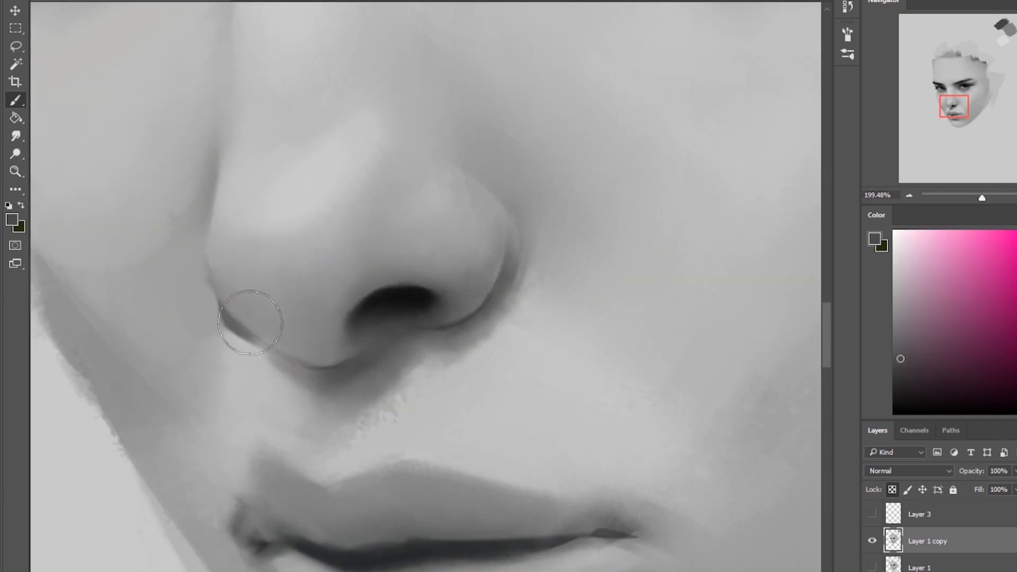
{"action": "key", "text": "ctrl+0"}
Add light accents to the face with adjusted brush settings, a sampled tone and a near-white color.
{"action": "scroll", "coordinate": [418, 373], "scroll_direction": "up", "scroll_amount": 8}
{"action": "key", "text": "b"}
{"action": "left_click", "coordinate": [263, 265], "text": "alt"}
{"action": "left_click", "coordinate": [170, 2]}
{"action": "left_click", "coordinate": [164, 89]}
{"action": "left_click", "coordinate": [317, 301], "text": "alt"}
{"action": "left_click", "coordinate": [894, 232]}
{"action": "key", "text": "ctrl+0"}
Change the brush setting again and retouch the near eye and nostril with sampled tones and Smudge.
{"action": "left_click", "coordinate": [434, 289], "text": "alt"}
{"action": "left_click", "coordinate": [170, 2]}
{"action": "left_click", "coordinate": [164, 30]}
{"action": "left_click", "coordinate": [437, 276], "text": "alt"}
{"action": "left_click", "coordinate": [406, 349], "text": "alt"}
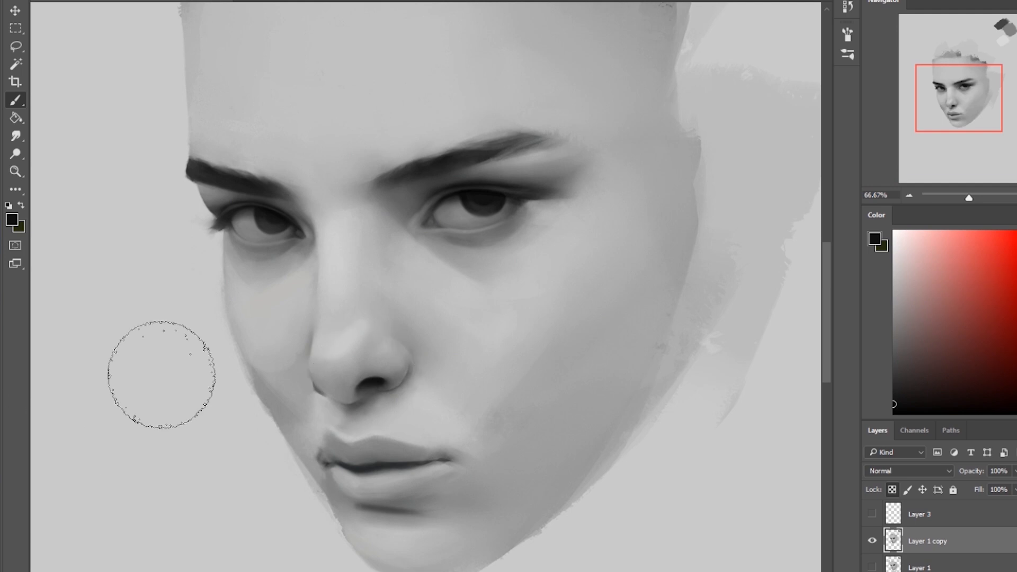
{"action": "left_click", "coordinate": [18, 137]}
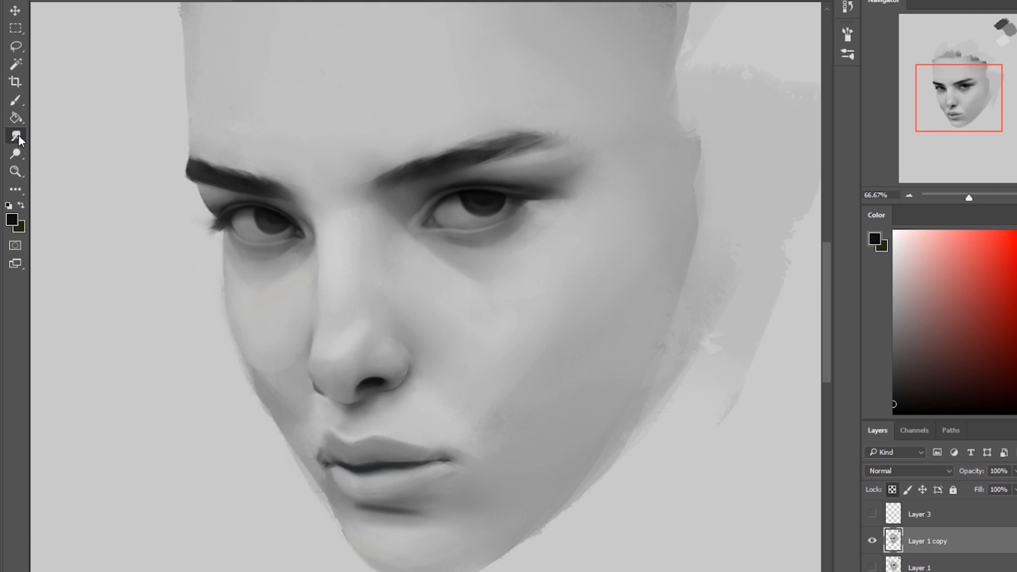
{"action": "left_click", "coordinate": [364, 375], "text": "alt"}
{"action": "key", "text": "ctrl+0"}
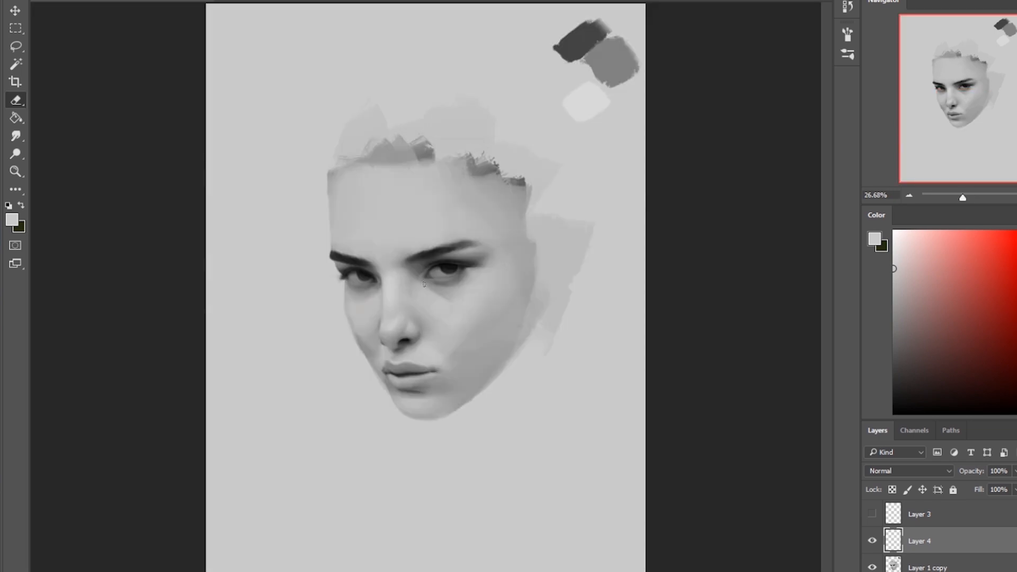
Clean up the area beside the mouth corner on Layer 4 and merge it down into Layer 1 copy.
{"action": "left_click", "coordinate": [16, 139]}
{"action": "key", "text": "e"}
{"action": "right_click", "coordinate": [940, 541]}
{"action": "left_click", "coordinate": [845, 427]}
{"action": "key", "text": "l"}
{"action": "mouse_move", "coordinate": [456, 355]}
{"action": "left_mouse_down"}
{"action": "mouse_move", "coordinate": [434, 403]}
{"action": "mouse_move", "coordinate": [454, 356]}
{"action": "left_mouse_up"}
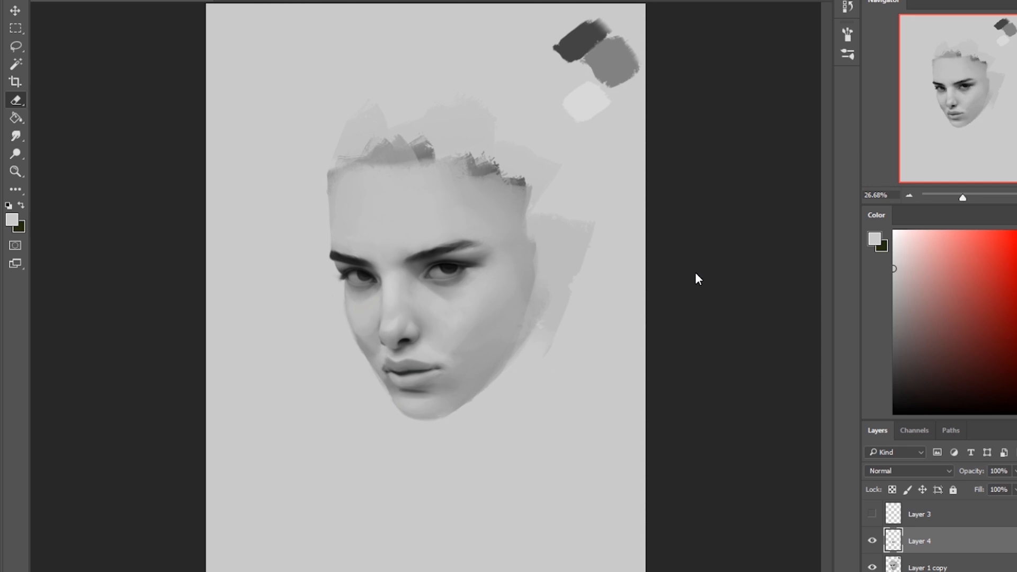
{"action": "key", "text": "ctrl+e"}
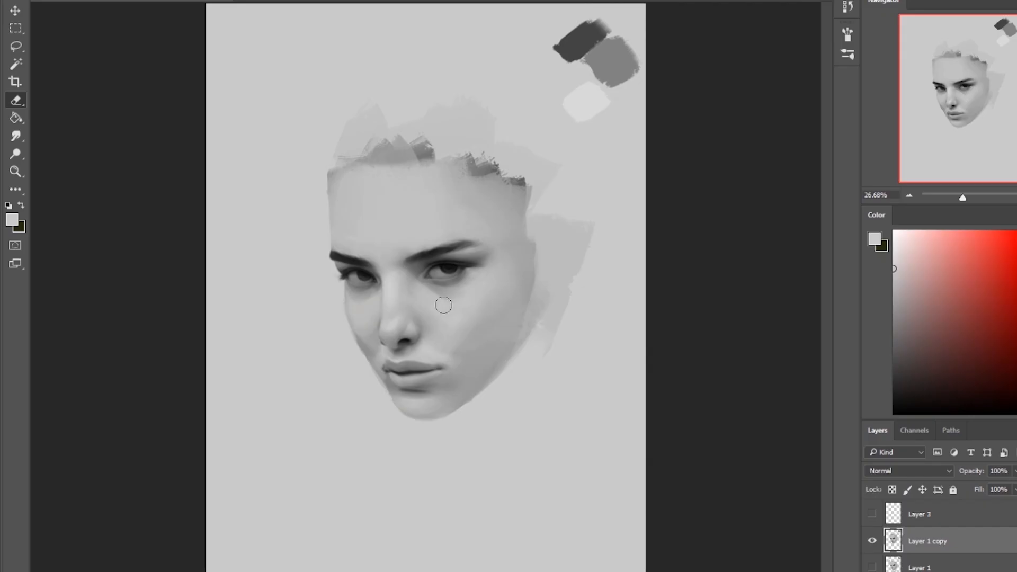
Retouch the inner corner of the far eye beside the nose bridge with sampled light grays.
{"action": "key", "text": "b"}
{"action": "left_click", "coordinate": [621, 497], "text": "alt"}
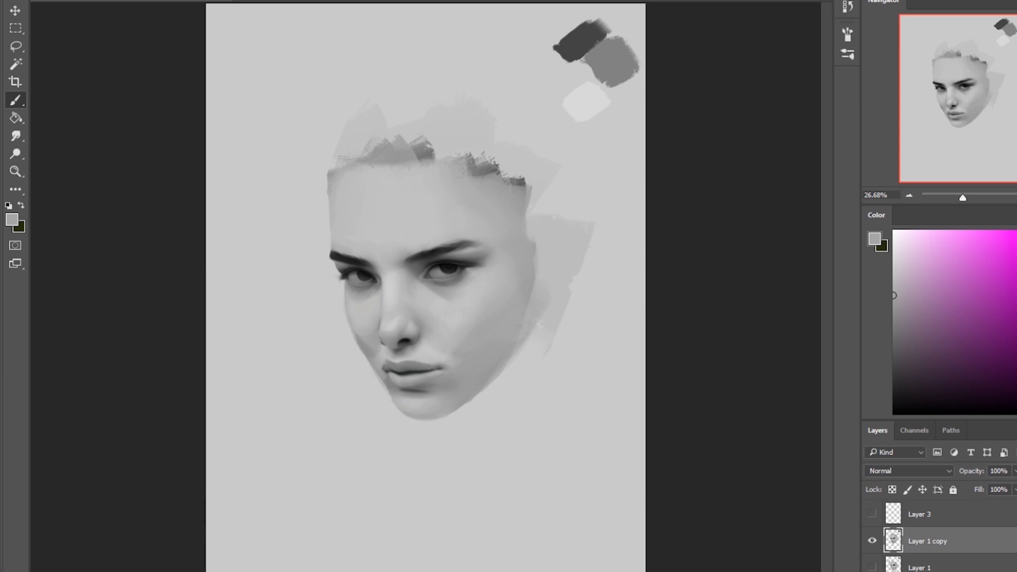
{"action": "left_click", "coordinate": [377, 274], "text": "alt"}
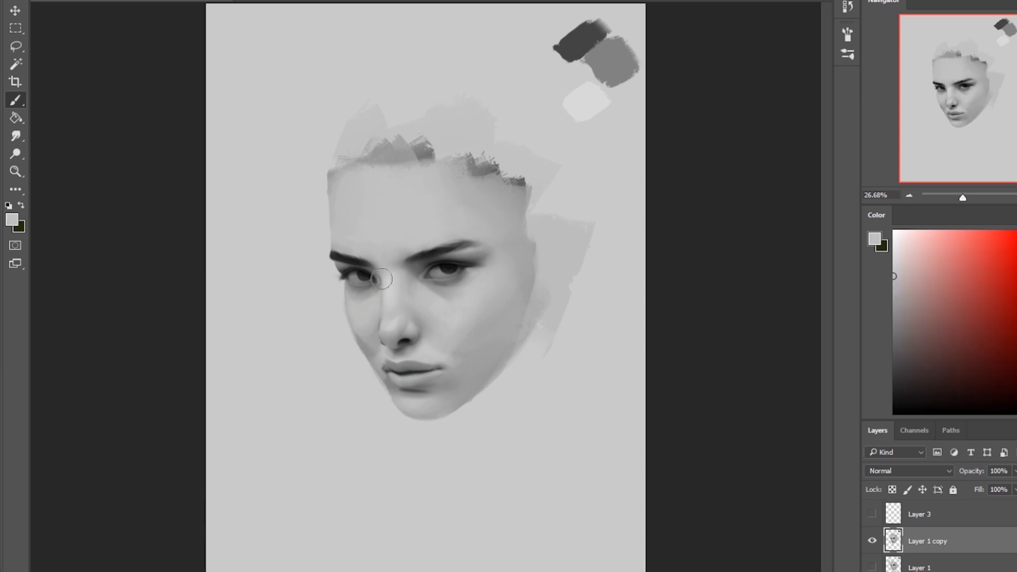
{"action": "right_click", "coordinate": [431, 236]}
{"action": "left_click", "coordinate": [559, 126], "text": "alt"}
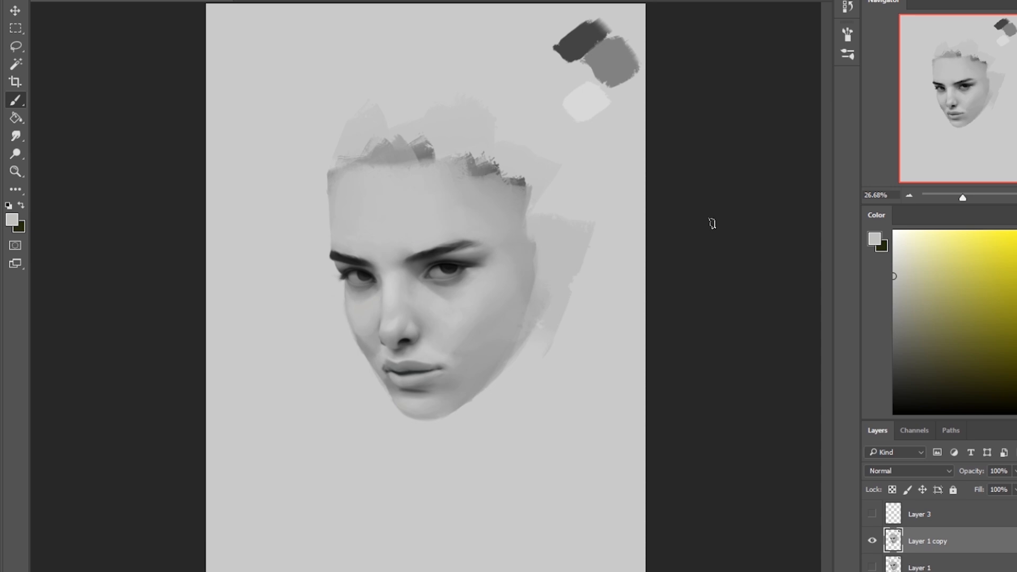
Paint the nose tip and the area around the lips with sampled grays and smudge the tones together.
{"action": "left_click", "coordinate": [399, 333], "text": "alt"}
{"action": "key", "text": "r"}
{"action": "key", "text": "b"}
{"action": "left_click", "coordinate": [404, 392], "text": "alt"}
{"action": "key", "text": "r"}
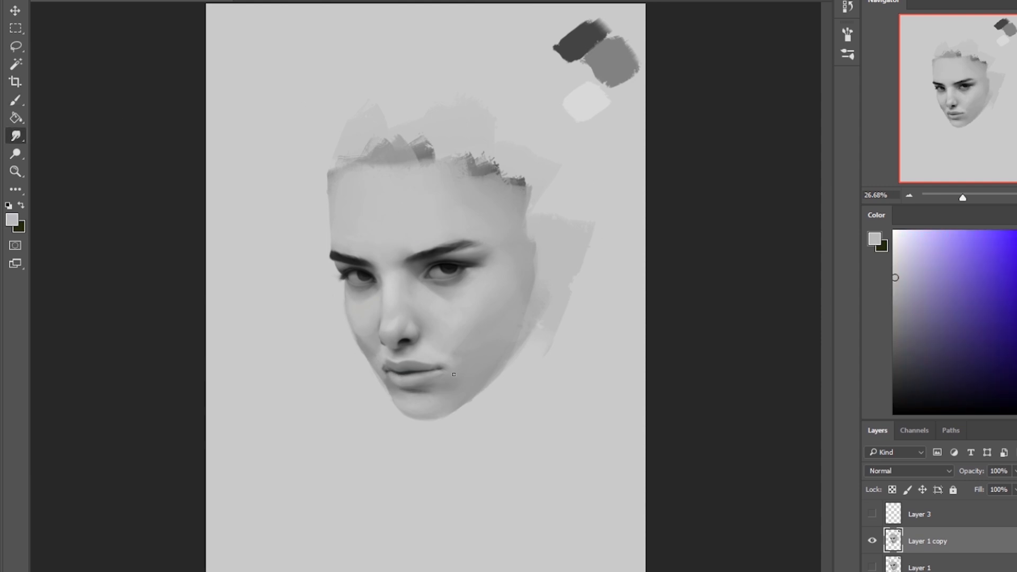
{"action": "key", "text": "b"}
{"action": "key", "text": "r"}
Lighten the side of the nose bridge near the far eye with a sampled forehead tone and smudge it.
{"action": "key", "text": "b"}
{"action": "left_click", "coordinate": [357, 212], "text": "alt"}
{"action": "key", "text": "r"}
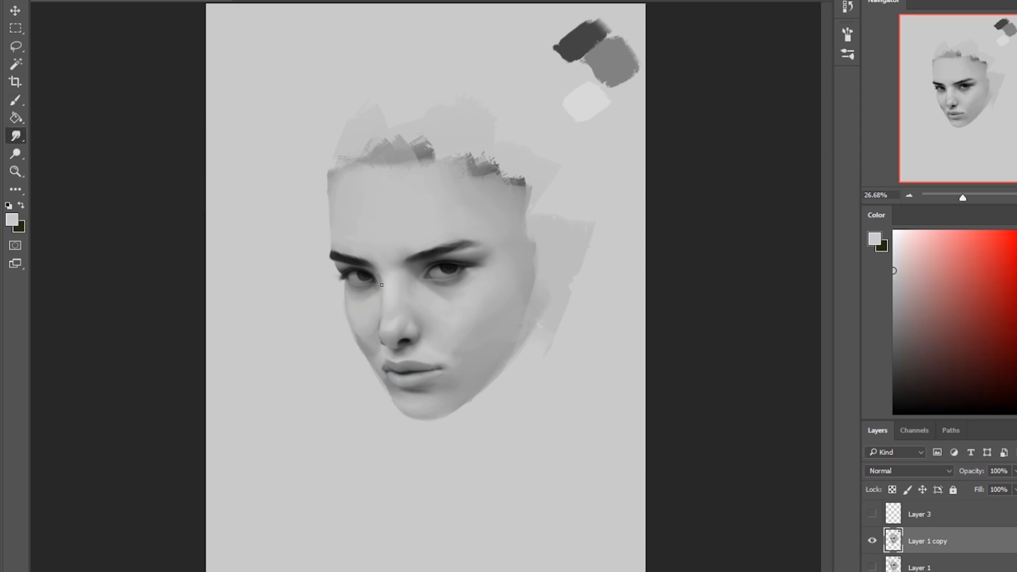
{"action": "key", "text": "b"}
{"action": "key", "text": "r"}
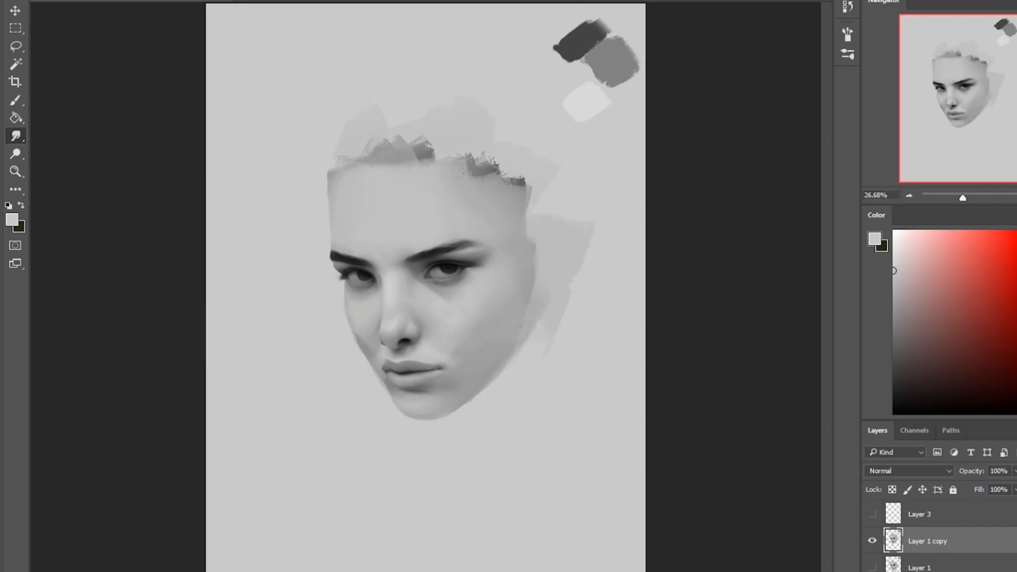
Retouch the near eye and the near mouth corner with sampled tones and smudge both.
{"action": "key", "text": "b"}
{"action": "left_click", "coordinate": [449, 267], "text": "alt"}
{"action": "key", "text": "r"}
{"action": "key", "text": "b"}
{"action": "left_click", "coordinate": [449, 369], "text": "alt"}
{"action": "key", "text": "r"}
Flip the canvas horizontally, touch up the near eye with a sampled near-black tone and smudge it.
{"action": "key", "text": "ctrl+shift+h"}
{"action": "key", "text": "b"}
{"action": "left_click", "coordinate": [398, 267], "text": "alt"}
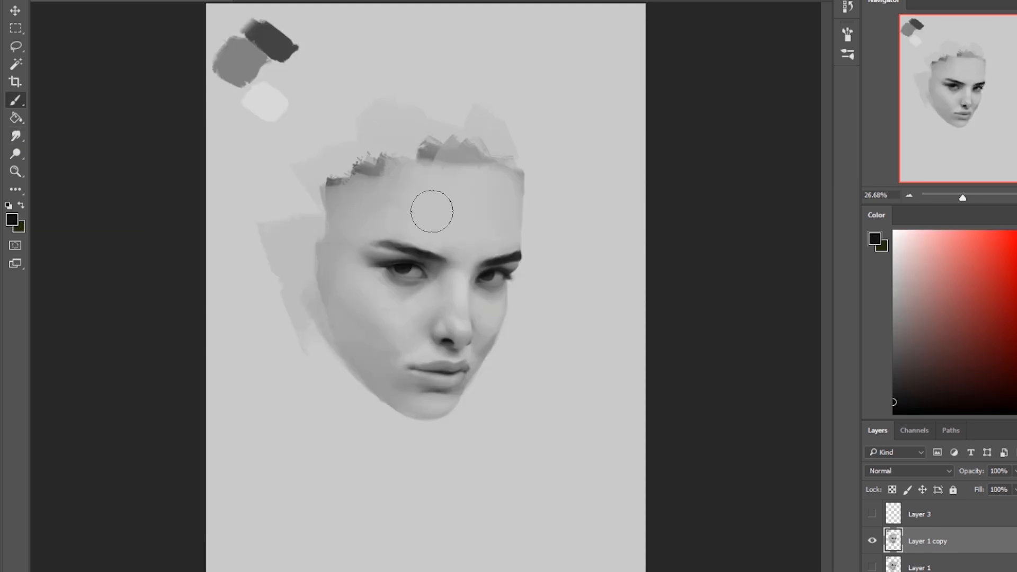
{"action": "key", "text": "r"}
Retouch the face shading with an enlarged brush and flip the canvas back.
{"action": "key", "text": "b"}
{"action": "key", "text": "bracketright"}
{"action": "key", "text": "bracketright"}
{"action": "key", "text": "bracketright"}
{"action": "key", "text": "bracketright"}
{"action": "key", "text": "bracketright"}
{"action": "key", "text": "bracketright"}
{"action": "key", "text": "bracketright"}
{"action": "key", "text": "bracketright"}
{"action": "key", "text": "ctrl+plus"}
{"action": "key", "text": "s"}
{"action": "key", "text": "b"}
{"action": "key", "text": "ctrl+0"}
{"action": "key", "text": "ctrl+shift+h"}
Lasso the near eye area, copy it to a new layer and adjust it with Free Transform.
{"action": "key", "text": "l"}
{"action": "left_click_drag", "start_coordinate": [449, 309], "coordinate": [460, 295]}
{"action": "key", "text": "ctrl+j"}
{"action": "key", "text": "ctrl+t"}
{"action": "key", "text": "Return"}
Compare the transformed copy by toggling its visibility, erase its edges, flip the canvas and merge it down into Layer 1 copy.
{"action": "key", "text": "m"}
{"action": "left_click", "coordinate": [873, 542]}
{"action": "left_click", "coordinate": [873, 542]}
{"action": "key", "text": "e"}
{"action": "left_click", "coordinate": [873, 542]}
{"action": "left_click", "coordinate": [873, 542]}
{"action": "key", "text": "ctrl+shift+h"}
{"action": "left_click", "coordinate": [873, 542]}
{"action": "left_click", "coordinate": [874, 542]}
{"action": "key", "text": "ctrl+e"}
Retouch the far mouth corner and the nose area with sampled grays.
{"action": "key", "text": "b"}
{"action": "scroll", "coordinate": [475, 342], "scroll_direction": "up", "scroll_amount": 5}
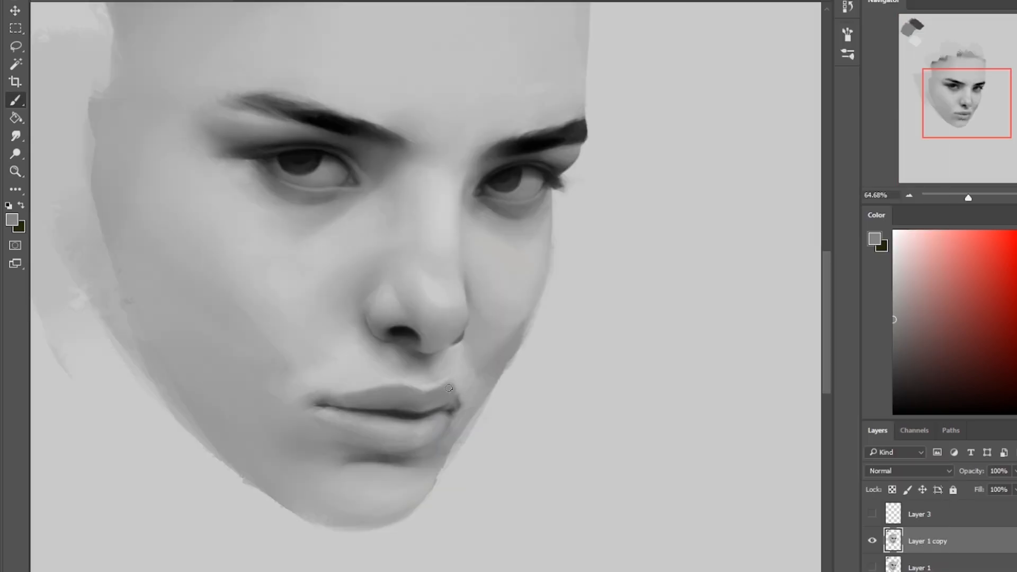
{"action": "left_click", "coordinate": [450, 391], "text": "alt"}
{"action": "key", "text": "ctrl+0"}
{"action": "scroll", "coordinate": [432, 335], "scroll_direction": "up", "scroll_amount": 5}
{"action": "left_click", "coordinate": [460, 338], "text": "alt"}
{"action": "mouse_move", "coordinate": [446, 418]}
{"action": "left_mouse_down"}
{"action": "mouse_move", "coordinate": [468, 422]}
{"action": "mouse_move", "coordinate": [438, 417]}
{"action": "left_mouse_up"}
{"action": "key", "text": "z"}
{"action": "left_click_drag", "start_coordinate": [427, 293], "coordinate": [504, 371]}
{"action": "key", "text": "b"}
{"action": "mouse_move", "coordinate": [330, 292]}
{"action": "left_mouse_down"}
{"action": "mouse_move", "coordinate": [387, 279]}
{"action": "mouse_move", "coordinate": [446, 305]}
{"action": "left_mouse_up"}
{"action": "key", "text": "ctrl+0"}
Reshape the far side of the nose tip with Liquify's Forward Warp at brush size 90 and apply it.
{"action": "key", "text": "ctrl+shift+x"}
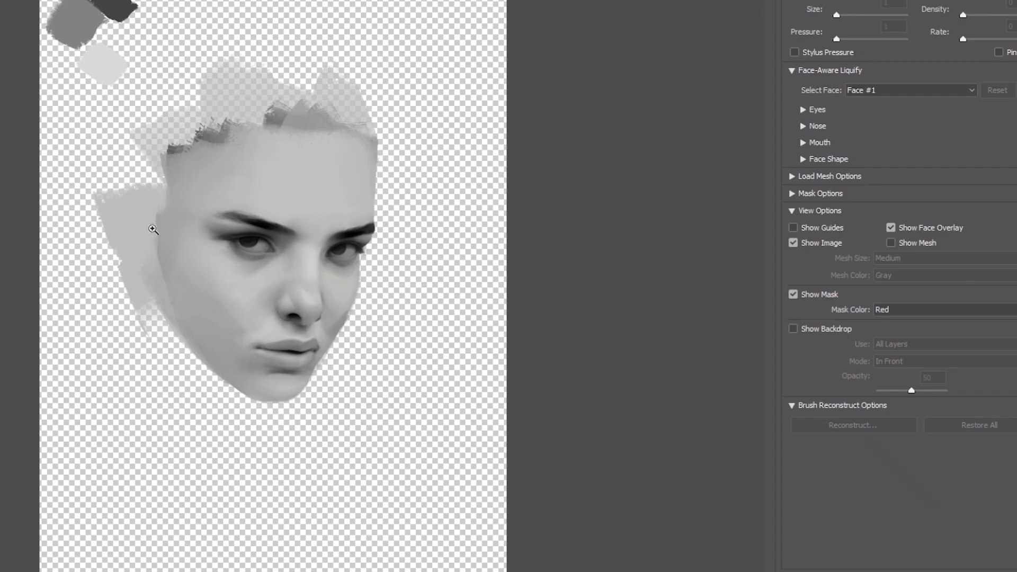
{"action": "left_click_drag", "start_coordinate": [209, 196], "coordinate": [450, 370]}
{"action": "key", "text": "w"}
{"action": "left_click_drag", "start_coordinate": [356, 355], "coordinate": [313, 385]}
{"action": "left_click_drag", "start_coordinate": [370, 339], "coordinate": [363, 324]}
{"action": "key", "text": "bracketleft"}
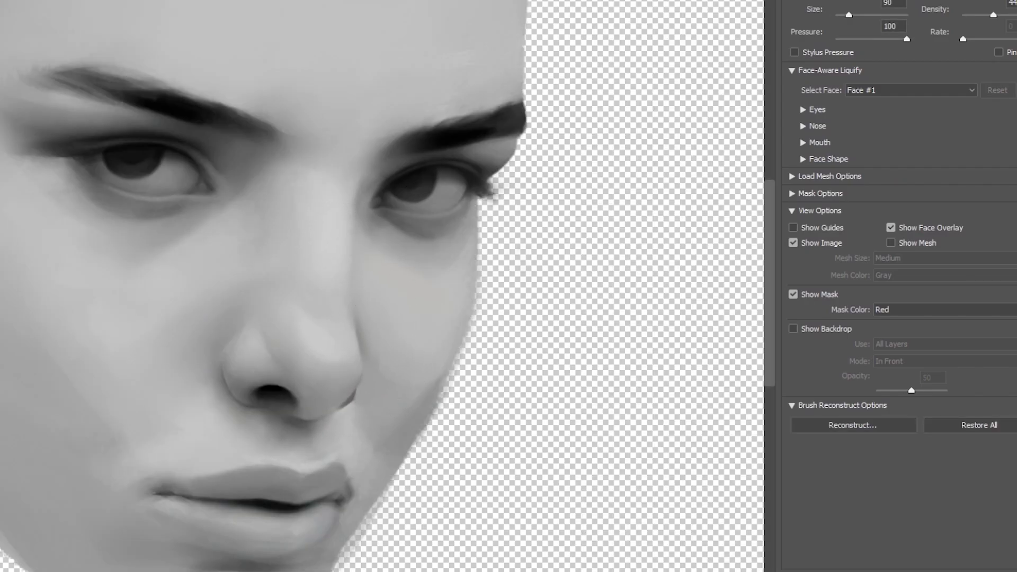
{"action": "key", "text": "Return"}
Smudge the near nose wing, flip the canvas and refine the nose with brush and Smudge.
{"action": "key", "text": "r"}
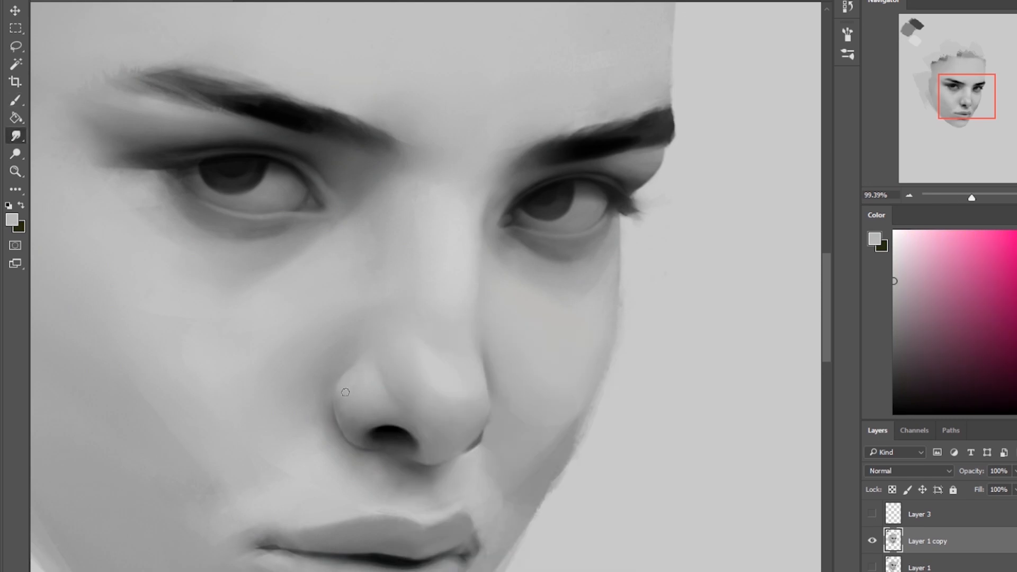
{"action": "key", "text": "ctrl+shift+h"}
{"action": "key", "text": "z"}
{"action": "left_click_drag", "start_coordinate": [366, 249], "coordinate": [393, 204]}
{"action": "key", "text": "b"}
{"action": "key", "text": "r"}
{"action": "key", "text": "b"}
{"action": "key", "text": "ctrl+0"}
Retouch the inner corner of the near eye with sampled tones and smudge it.
{"action": "left_click", "coordinate": [437, 258], "text": "alt"}
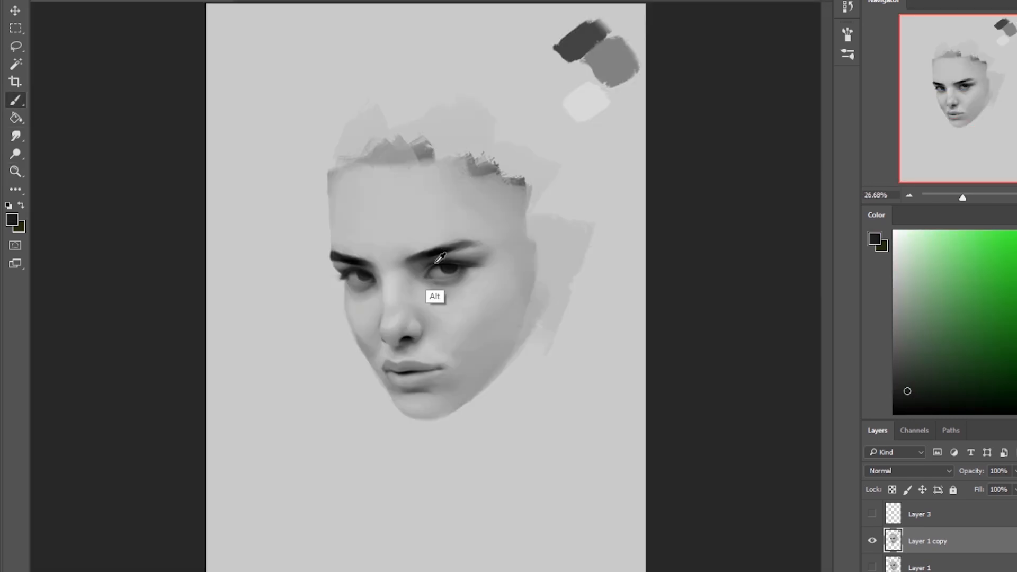
{"action": "left_click", "coordinate": [427, 272], "text": "alt"}
{"action": "key", "text": "r"}
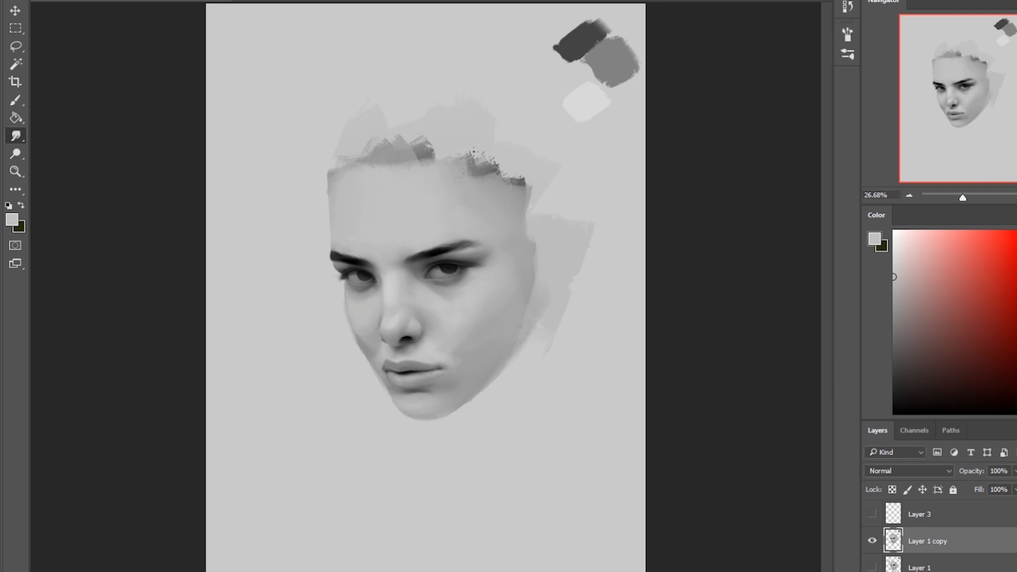
Choose another brush, darken the near eyebrow with a sampled black tone and smudge it.
{"action": "key", "text": "z"}
{"action": "left_click_drag", "start_coordinate": [456, 265], "coordinate": [500, 260]}
{"action": "key", "text": "b"}
{"action": "right_click", "coordinate": [383, 232]}
{"action": "double_click", "coordinate": [513, 381]}
{"action": "left_click", "coordinate": [396, 250], "text": "alt"}
{"action": "key", "text": "r"}
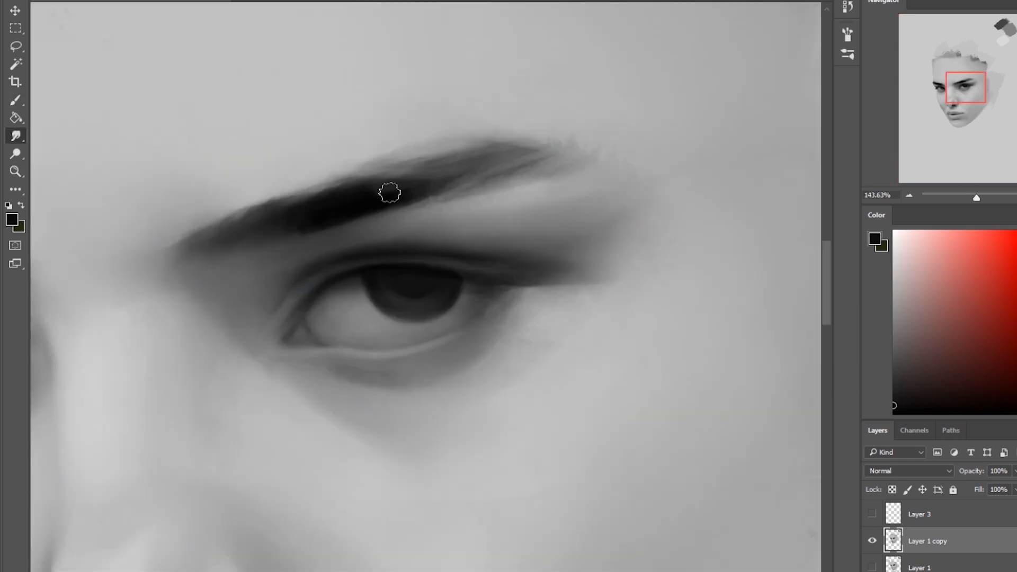
{"action": "key", "text": "ctrl+0"}
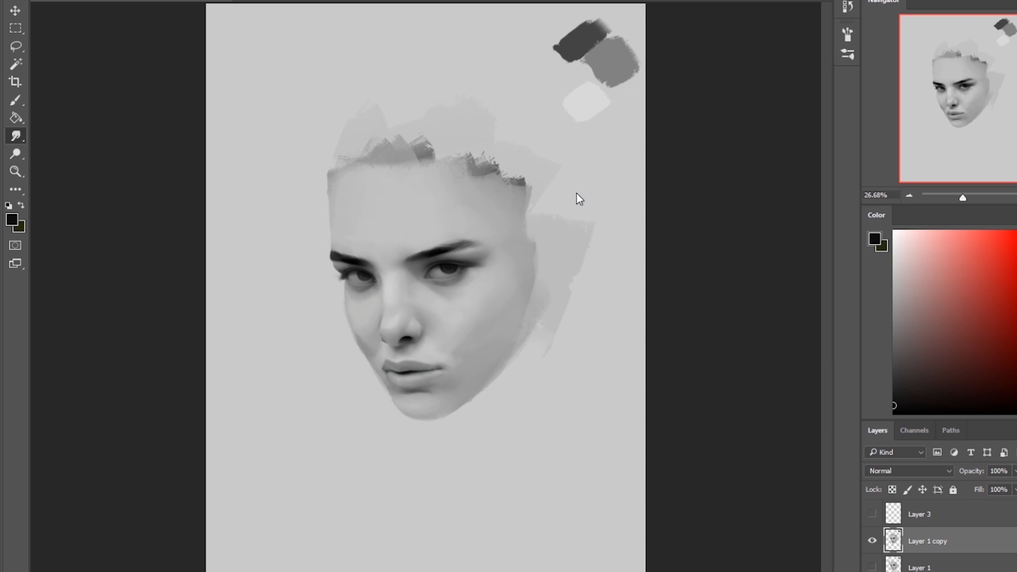
Undo the last stroke and retouch the area beneath the near eye with a sampled tone.
{"action": "key", "text": "b"}
{"action": "left_click", "coordinate": [442, 303], "text": "alt"}
{"action": "key", "text": "ctrl+z"}
{"action": "mouse_move", "coordinate": [434, 280]}
{"action": "left_mouse_down"}
{"action": "mouse_move", "coordinate": [483, 260]}
{"action": "mouse_move", "coordinate": [506, 273]}
{"action": "left_mouse_up"}
{"action": "left_click", "coordinate": [848, 6]}
{"action": "left_click", "coordinate": [717, 374]}
{"action": "left_click", "coordinate": [848, 7]}
Reduce the brush size and adjust the near eye's iris with Liquify at brush size 90.
{"action": "key", "text": "ctrl+space"}
{"action": "left_click", "coordinate": [273, 260], "text": "alt"}
{"action": "key", "text": "bracketleft"}
{"action": "key", "text": "bracketleft"}
{"action": "key", "text": "bracketleft"}
{"action": "key", "text": "bracketleft"}
{"action": "key", "text": "bracketleft"}
{"action": "key", "text": "bracketleft"}
{"action": "key", "text": "bracketleft"}
{"action": "key", "text": "bracketleft"}
{"action": "key", "text": "bracketleft"}
{"action": "key", "text": "bracketleft"}
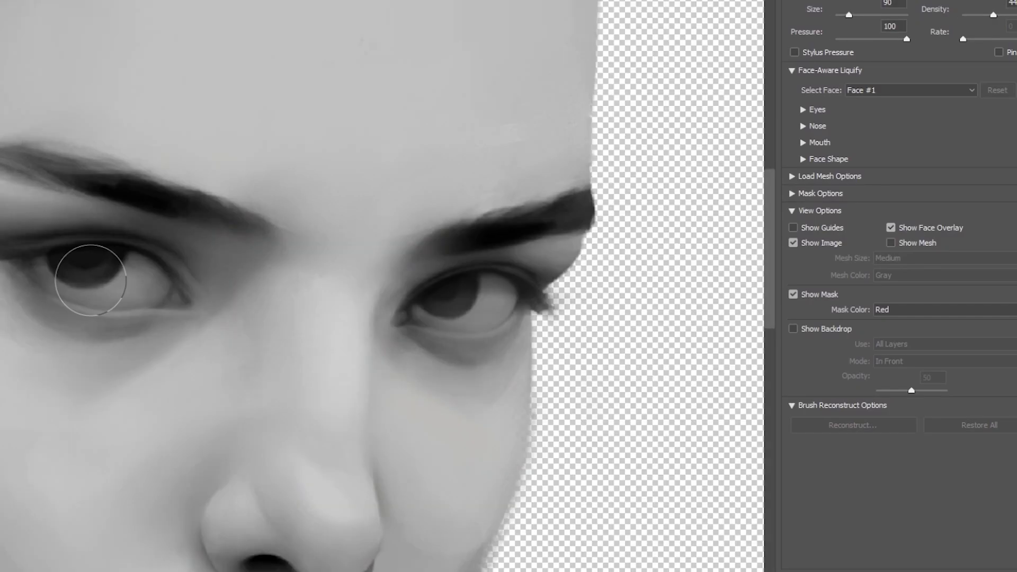
{"action": "left_click", "coordinate": [90, 280]}
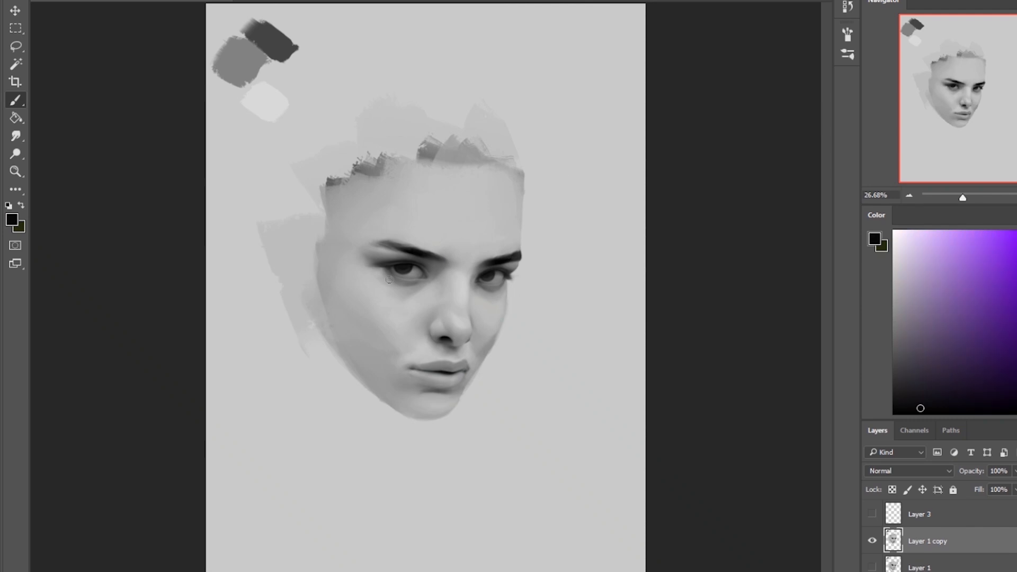
Paint white highlights over the eyes on a new layer above Layer 1 copy and soften them with the Eraser.
{"action": "left_click", "coordinate": [474, 238], "text": "alt"}
{"action": "left_click", "coordinate": [404, 273], "text": "alt"}
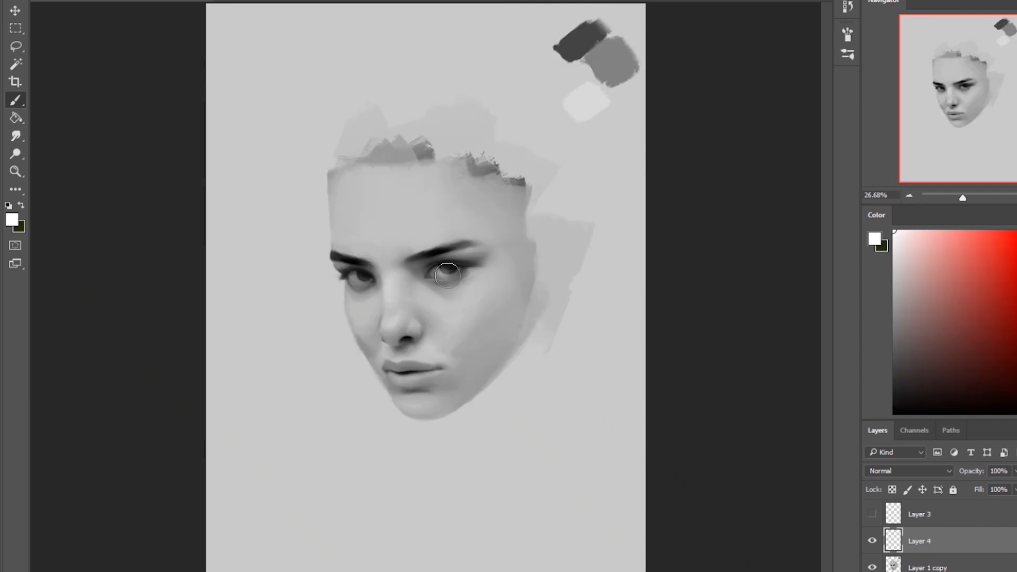
{"action": "right_click", "coordinate": [471, 259]}
{"action": "key", "text": "e"}
{"action": "key", "text": "ctrl+shift+h"}
{"action": "key", "text": "v"}
{"action": "key", "text": "e"}
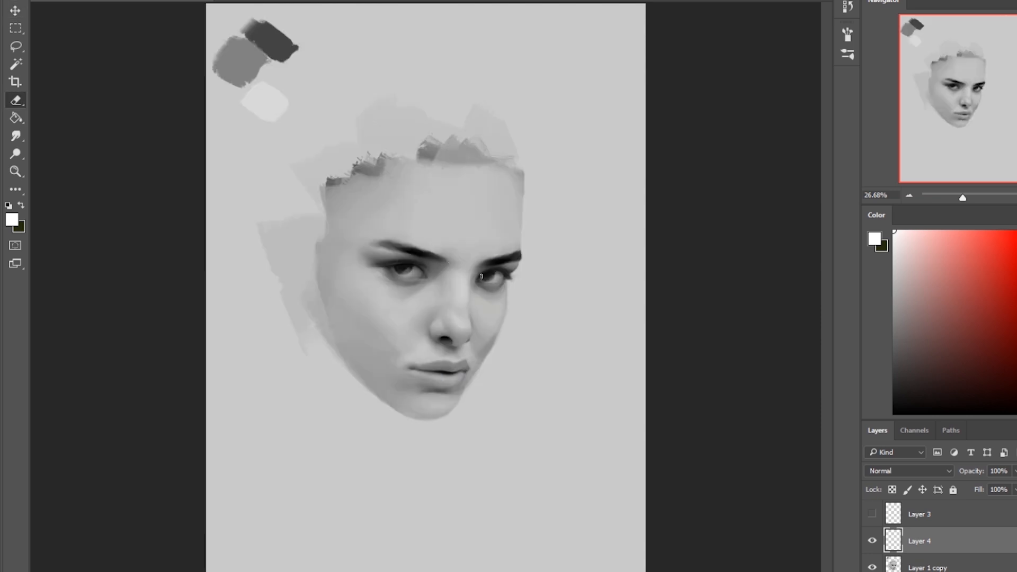
{"action": "scroll", "coordinate": [473, 267], "scroll_direction": "up", "scroll_amount": 5}
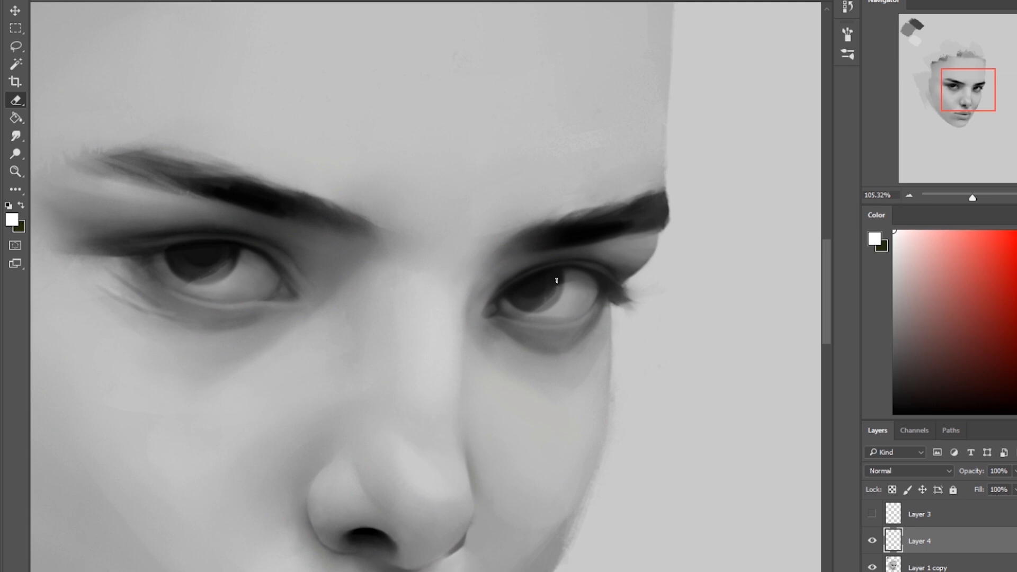
{"action": "scroll", "coordinate": [210, 258], "scroll_direction": "down", "scroll_amount": 5}
Darken the near eye's upper lid at the inner corner on Layer 1 copy with a smaller brush and smudge it.
{"action": "key", "text": "b"}
{"action": "scroll", "coordinate": [418, 172], "scroll_direction": "up", "scroll_amount": 6}
{"action": "left_click", "coordinate": [927, 568]}
{"action": "left_click", "coordinate": [418, 173], "text": "alt"}
{"action": "key", "text": "["}
{"action": "key", "text": "["}
{"action": "key", "text": "["}
{"action": "left_click_drag", "start_coordinate": [411, 204], "coordinate": [416, 168]}
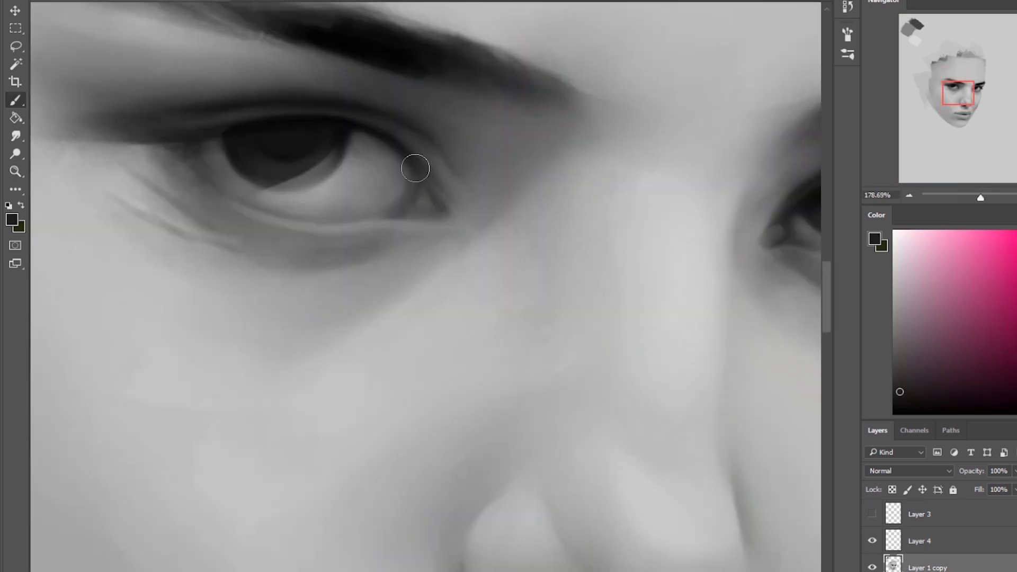
{"action": "left_click", "coordinate": [401, 210], "text": "alt"}
{"action": "key", "text": "r"}
Add small dark touches to the face with a sampled near-black tone, flipping the canvas between passes.
{"action": "key", "text": "ctrl+0"}
{"action": "key", "text": "ctrl+shift+h"}
{"action": "key", "text": "z"}
{"action": "left_click_drag", "start_coordinate": [334, 320], "coordinate": [402, 320]}
{"action": "key", "text": "b"}
{"action": "key", "text": "ctrl+0"}
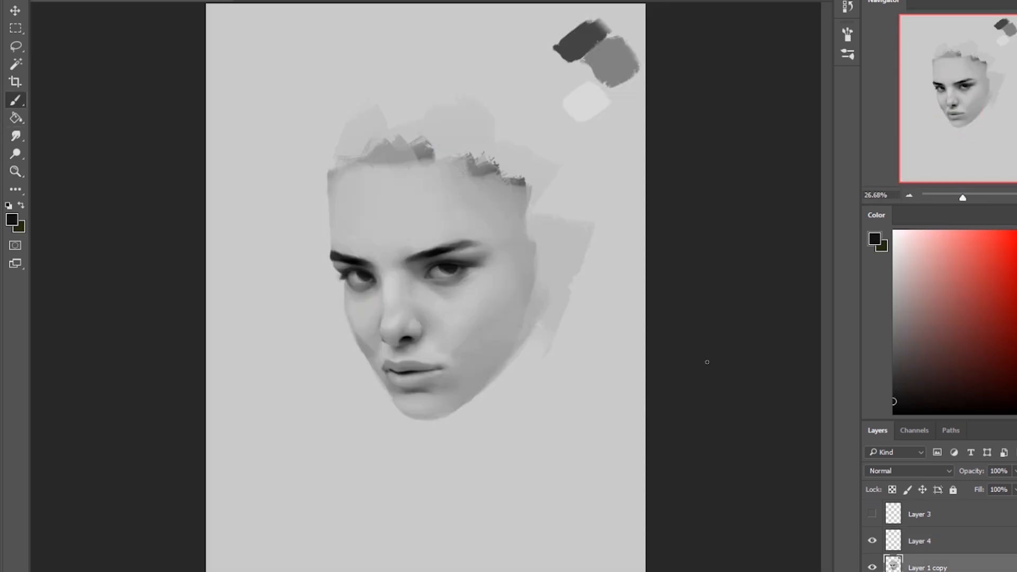
{"action": "key", "text": "ctrl+shift+h"}
{"action": "mouse_move", "coordinate": [502, 375]}
{"action": "left_mouse_down"}
{"action": "mouse_move", "coordinate": [452, 399]}
{"action": "mouse_move", "coordinate": [466, 383]}
{"action": "mouse_move", "coordinate": [512, 382]}
{"action": "left_mouse_up"}
{"action": "key", "text": "b"}
{"action": "left_click", "coordinate": [451, 397], "text": "alt"}
{"action": "key", "text": "ctrl+0"}
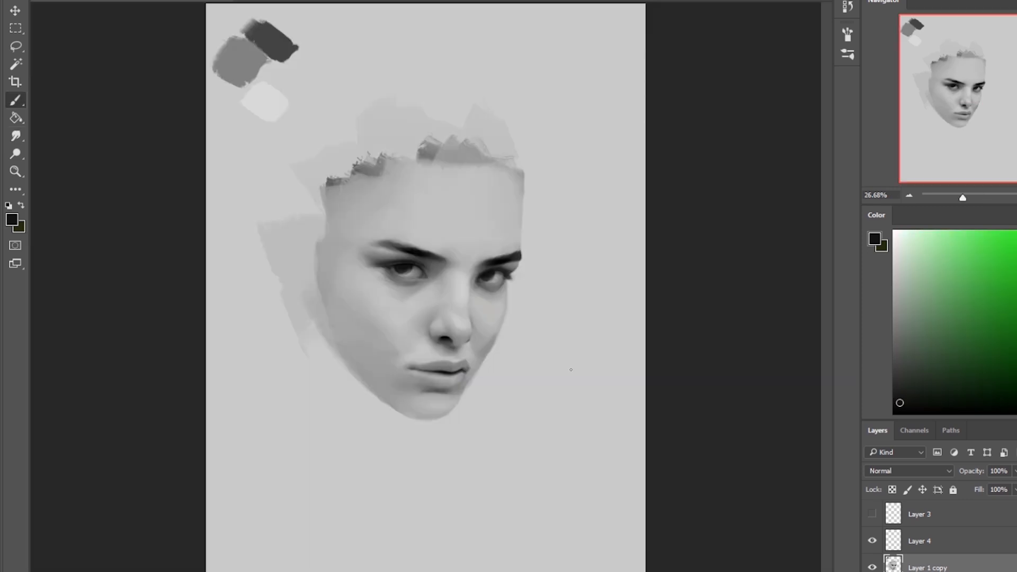
Flip the canvas horizontally and touch up the lips with sampled grays, smudging the strokes.
{"action": "key", "text": "ctrl+shift+h"}
{"action": "left_click", "coordinate": [404, 367], "text": "alt"}
{"action": "left_click", "coordinate": [399, 366], "text": "alt"}
{"action": "left_click_drag", "start_coordinate": [391, 372], "coordinate": [419, 372]}
{"action": "left_click", "coordinate": [16, 136]}
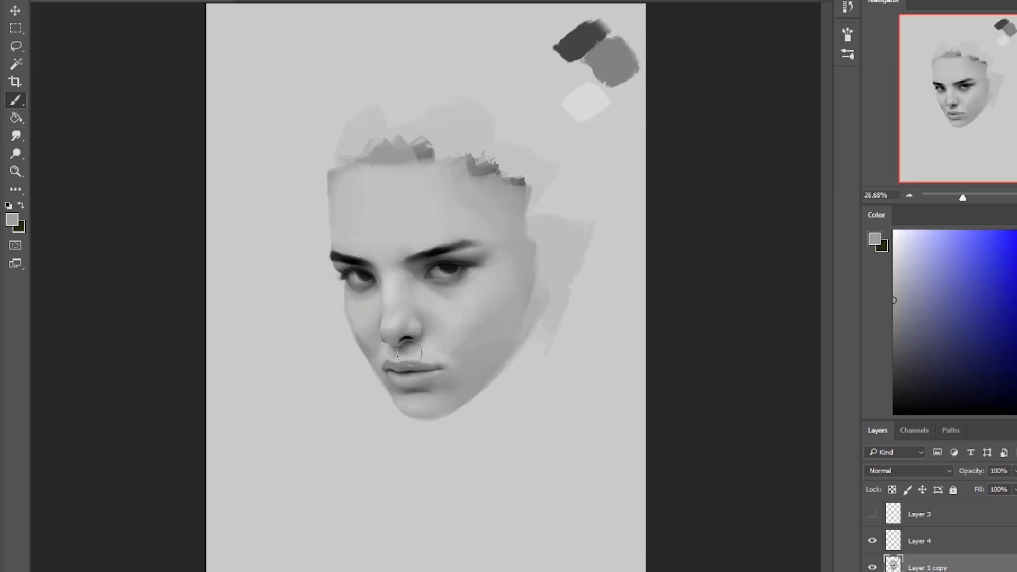
{"action": "key", "text": "b"}
{"action": "left_click", "coordinate": [406, 370], "text": "alt"}
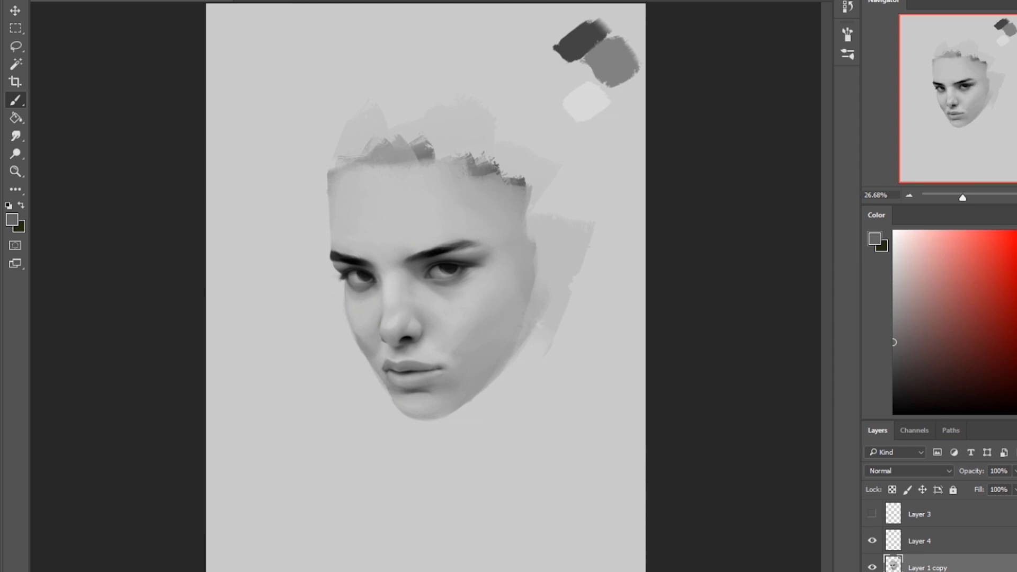
Darken the line between the lips with a near-black tone sampled from the nostril.
{"action": "key", "text": "z"}
{"action": "left_click_drag", "start_coordinate": [439, 393], "coordinate": [508, 392]}
{"action": "key", "text": "b"}
{"action": "left_click", "coordinate": [307, 174], "text": "alt"}
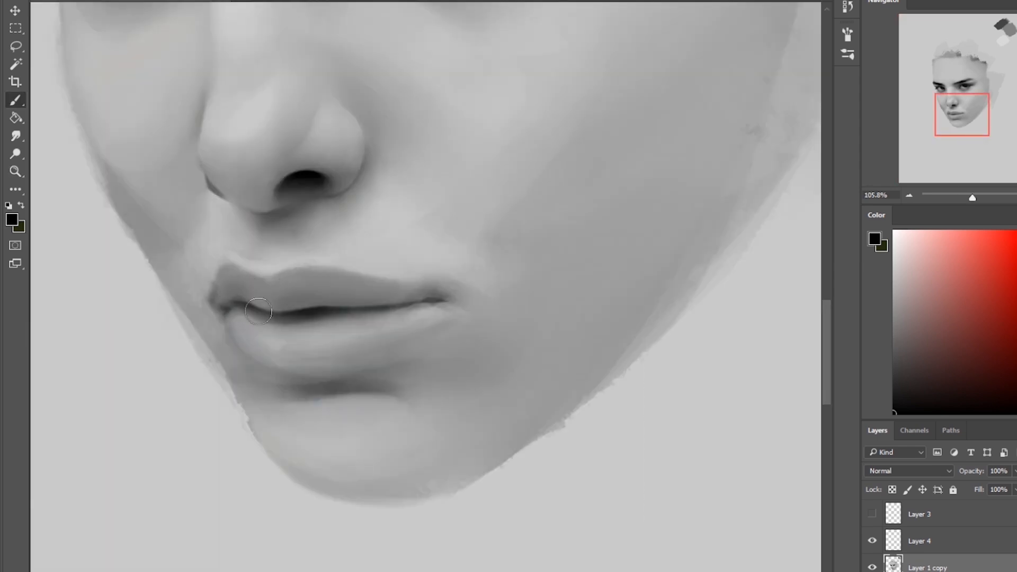
Reshape the mouth on Layer 1 copy with Liquify at brush size 125.
{"action": "key", "text": "ctrl+0"}
{"action": "key", "text": "ctrl+shift+x"}
{"action": "key", "text": "ctrl+plus"}
{"action": "key", "text": "ctrl+plus"}
{"action": "key", "text": "ctrl+plus"}
{"action": "mouse_move", "coordinate": [113, 374]}
{"action": "left_mouse_down"}
{"action": "mouse_move", "coordinate": [178, 395]}
{"action": "mouse_move", "coordinate": [243, 375]}
{"action": "left_mouse_up"}
{"action": "key", "text": "bracketright"}
{"action": "key", "text": "bracketright"}
{"action": "key", "text": "bracketright"}
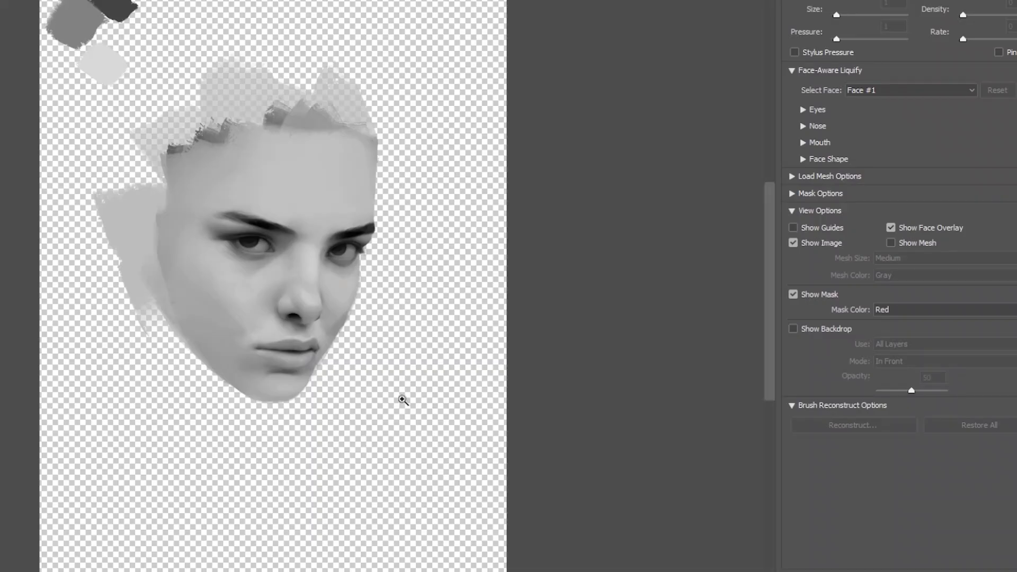
{"action": "key", "text": "ctrl+plus"}
{"action": "key", "text": "ctrl+plus"}
{"action": "key", "text": "ctrl+plus"}
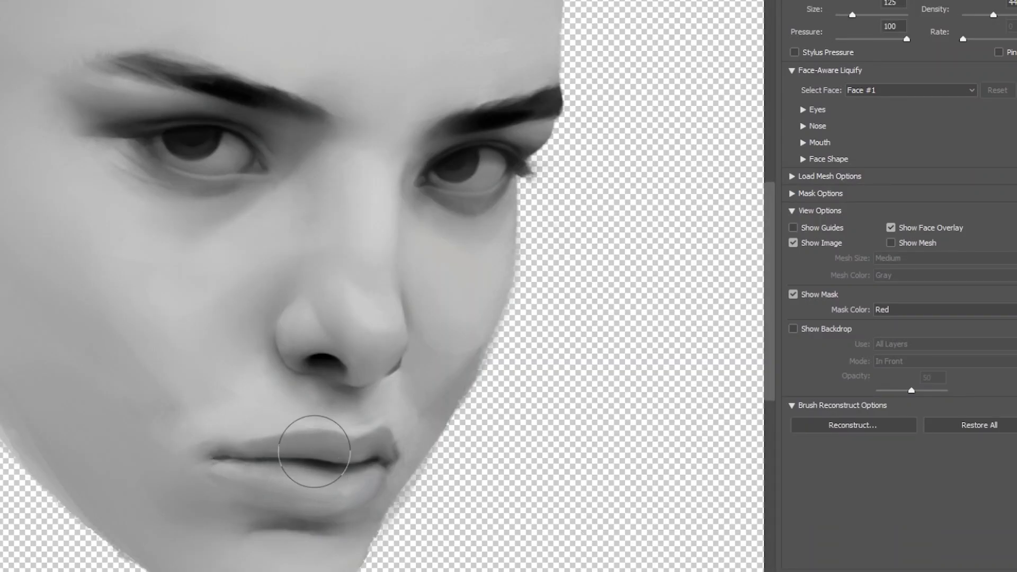
{"action": "key", "text": "ctrl+0"}
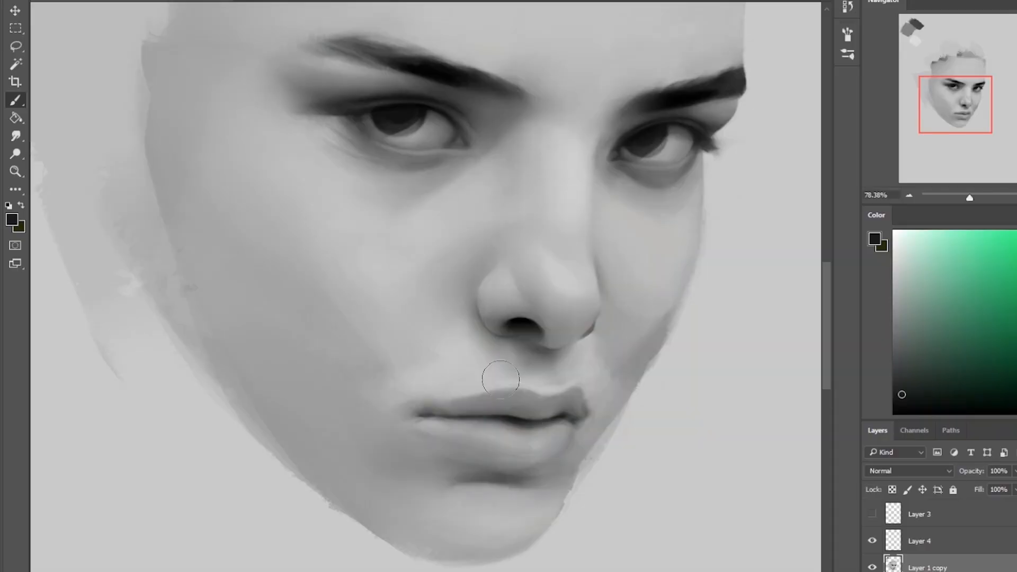
Flip the canvas and refine the mouth and far eye with sampled gray and near-black tones, blending with the Smudge tool.
{"action": "key", "text": "ctrl+0"}
{"action": "left_click", "coordinate": [466, 341], "text": "alt"}
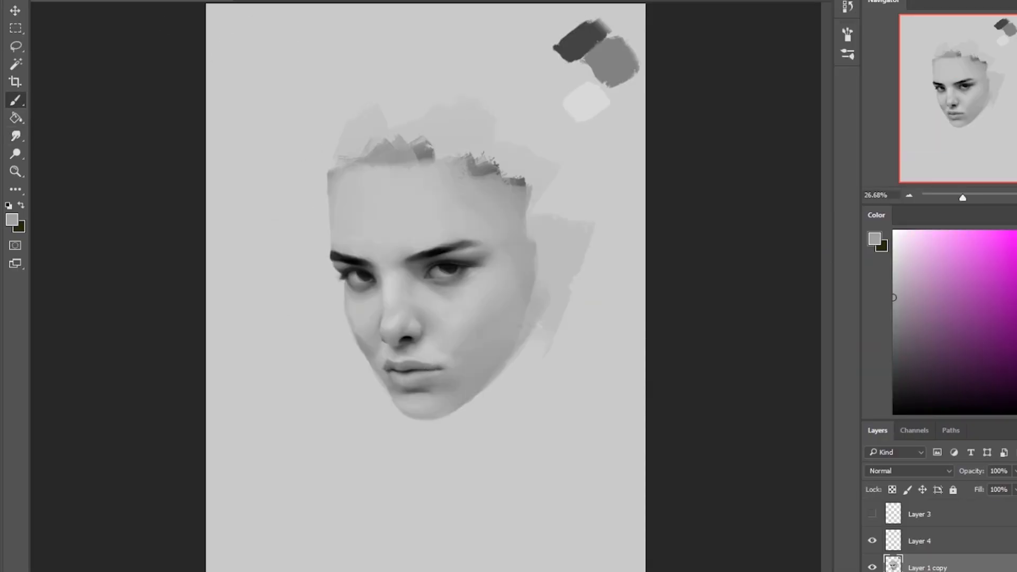
{"action": "left_click", "coordinate": [366, 276], "text": "alt"}
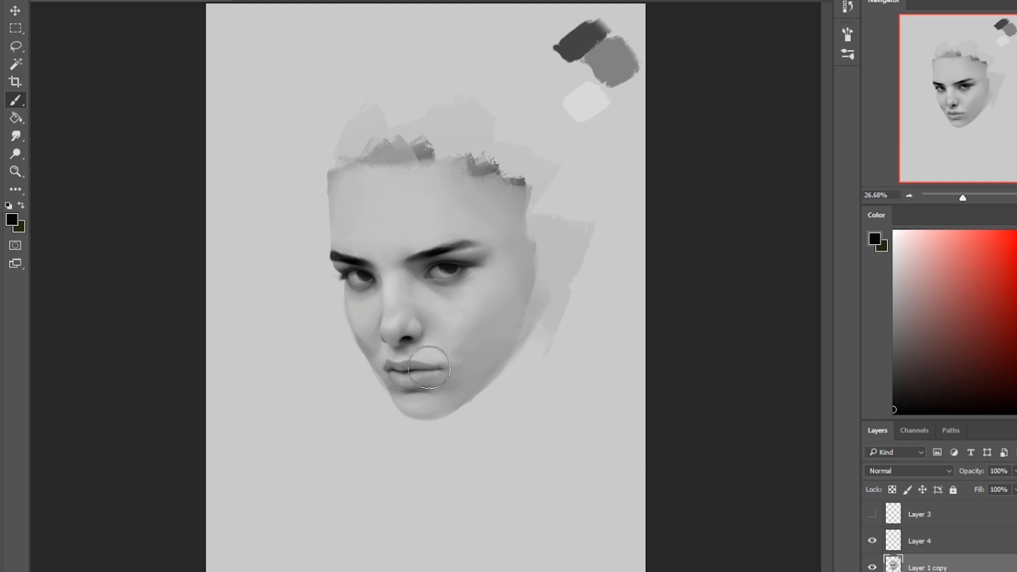
{"action": "key", "text": "r"}
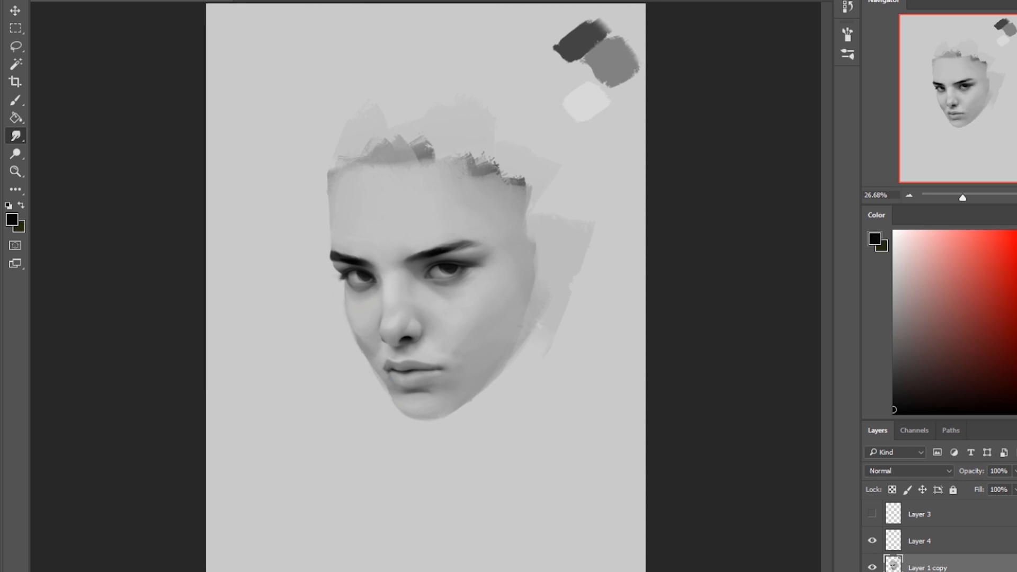
Apply Levels to Layer 1 copy with a black input of 8 and a slightly lowered white input.
{"action": "key", "text": "ctrl+l"}
{"action": "left_click_drag", "start_coordinate": [424, 109], "coordinate": [850, 188]}
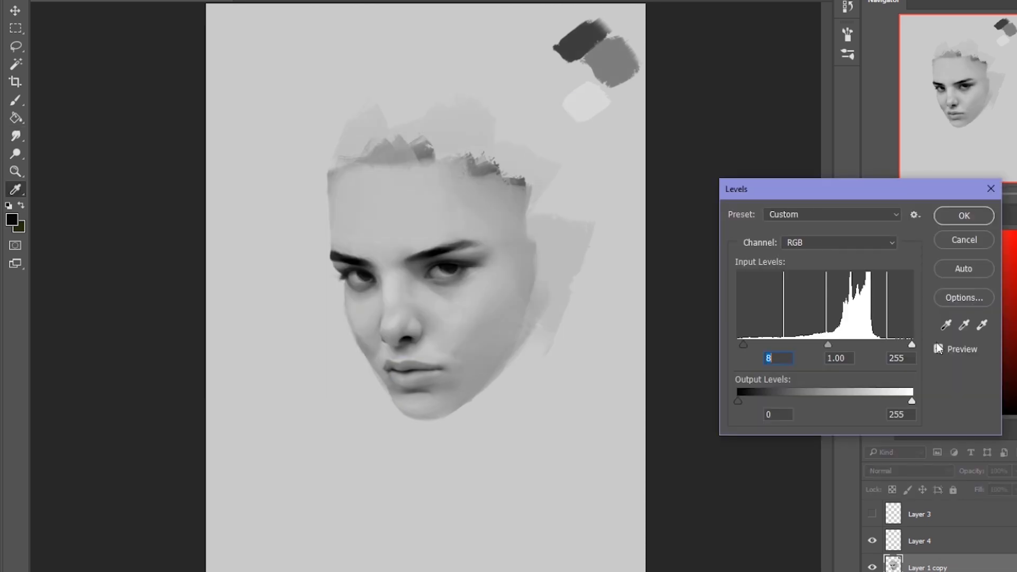
{"action": "left_click_drag", "start_coordinate": [911, 344], "coordinate": [902, 344]}
{"action": "left_click", "coordinate": [961, 216]}
Paint a broad black hair stroke along the shaded side of the face down to jaw level.
{"action": "key", "text": "ctrl+minus"}
{"action": "key", "text": "ctrl+minus"}
{"action": "key", "text": "b"}
{"action": "right_click", "coordinate": [401, 246]}
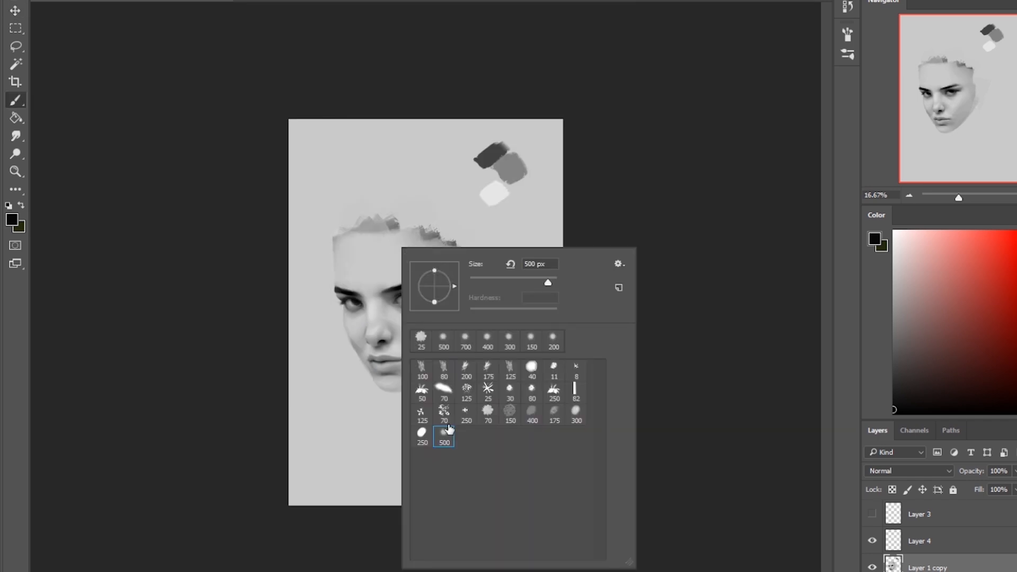
{"action": "left_click", "coordinate": [182, 1]}
{"action": "mouse_move", "coordinate": [466, 286]}
{"action": "left_mouse_down"}
{"action": "mouse_move", "coordinate": [477, 377]}
{"action": "mouse_move", "coordinate": [449, 244]}
{"action": "mouse_move", "coordinate": [488, 339]}
{"action": "left_mouse_up"}
{"action": "left_click", "coordinate": [151, 23]}
Cover the rough gray hairline patches above the forehead with light gray and sampled tones.
{"action": "left_click", "coordinate": [894, 271]}
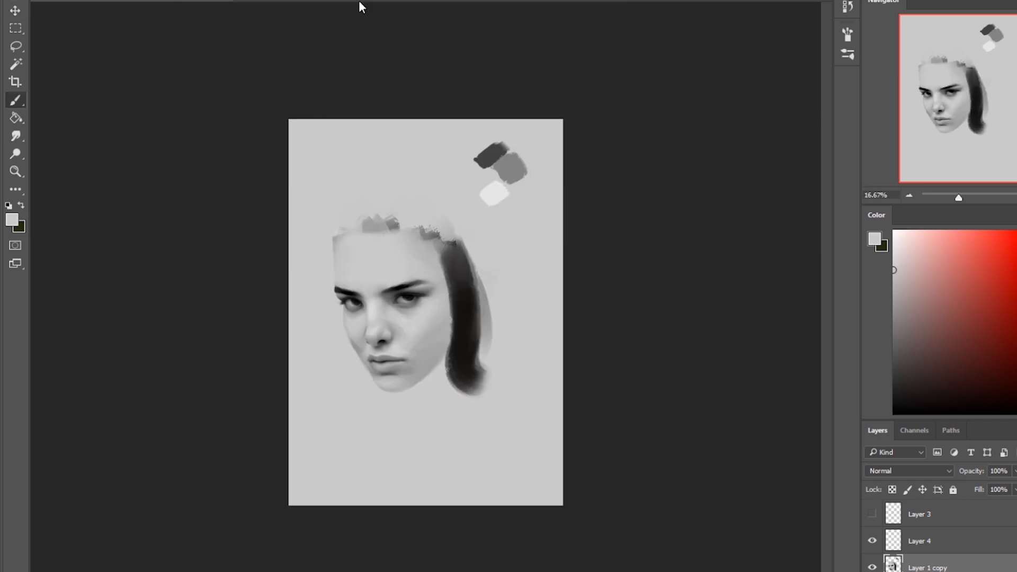
{"action": "left_click_drag", "start_coordinate": [367, 236], "coordinate": [391, 229]}
{"action": "left_click", "coordinate": [393, 224], "text": "alt"}
{"action": "mouse_move", "coordinate": [367, 225]}
{"action": "left_mouse_down"}
{"action": "mouse_move", "coordinate": [416, 226]}
{"action": "mouse_move", "coordinate": [436, 252]}
{"action": "left_mouse_up"}
Block in the dark hair from the crown down past the jaw with a tone sampled from the hair.
{"action": "left_click", "coordinate": [459, 268], "text": "alt"}
{"action": "mouse_move", "coordinate": [370, 219]}
{"action": "left_mouse_down"}
{"action": "mouse_move", "coordinate": [448, 252]}
{"action": "mouse_move", "coordinate": [365, 198]}
{"action": "mouse_move", "coordinate": [491, 344]}
{"action": "left_mouse_up"}
{"action": "left_click_drag", "start_coordinate": [479, 239], "coordinate": [522, 392]}
{"action": "mouse_move", "coordinate": [432, 381]}
{"action": "left_mouse_down"}
{"action": "mouse_move", "coordinate": [445, 428]}
{"action": "mouse_move", "coordinate": [416, 387]}
{"action": "left_mouse_up"}
Block in a mid-gray neck and a light gray shoulder with sampled tones, and trim the shoulder's outer end with the Eraser.
{"action": "left_click", "coordinate": [445, 390], "text": "alt"}
{"action": "key", "text": "e"}
{"action": "key", "text": "v"}
{"action": "key", "text": "b"}
{"action": "left_click", "coordinate": [408, 472], "text": "alt"}
{"action": "left_click", "coordinate": [439, 426], "text": "alt"}
{"action": "left_click_drag", "start_coordinate": [477, 413], "coordinate": [387, 480]}
{"action": "left_click", "coordinate": [373, 472], "text": "alt"}
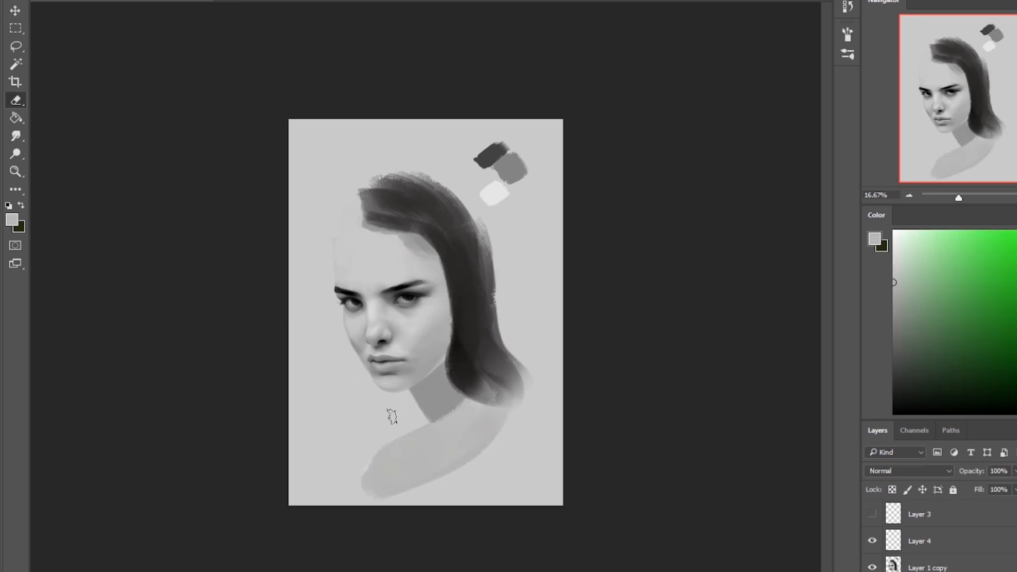
{"action": "left_click", "coordinate": [926, 570]}
{"action": "key", "text": "r"}
{"action": "key", "text": "b"}
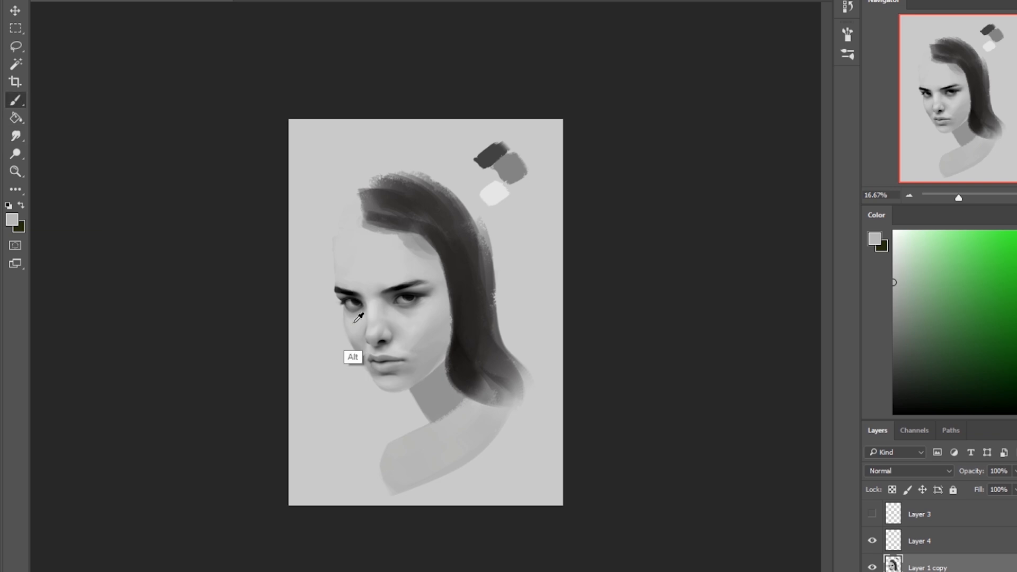
Touch up the cheeks and the area beside the mouth with sampled skin tones and the Smudge tool.
{"action": "left_click", "coordinate": [369, 365], "text": "alt"}
{"action": "key", "text": "r"}
{"action": "key", "text": "v"}
{"action": "key", "text": "b"}
{"action": "left_click", "coordinate": [350, 332], "text": "alt"}
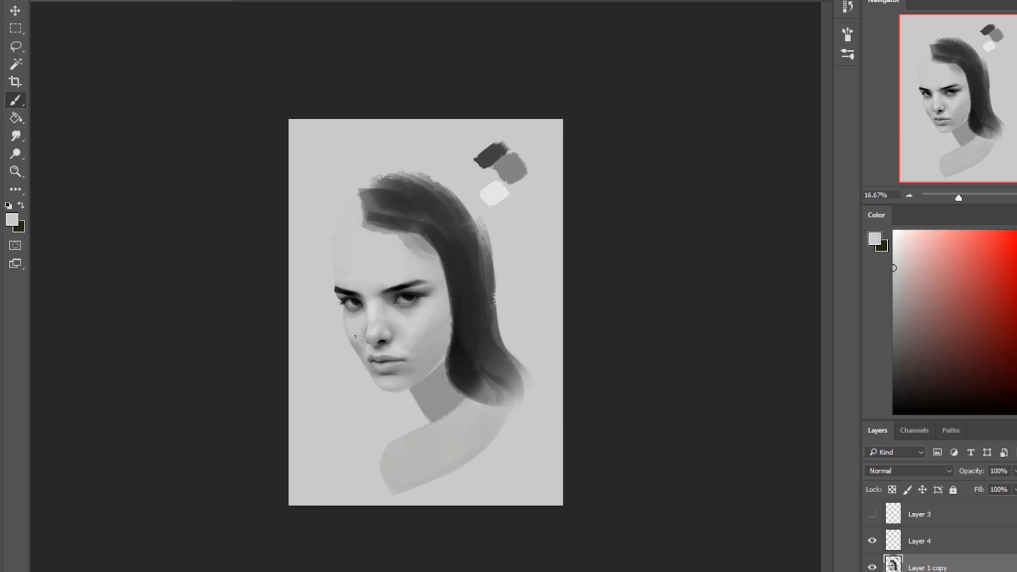
{"action": "left_click", "coordinate": [412, 324], "text": "alt"}
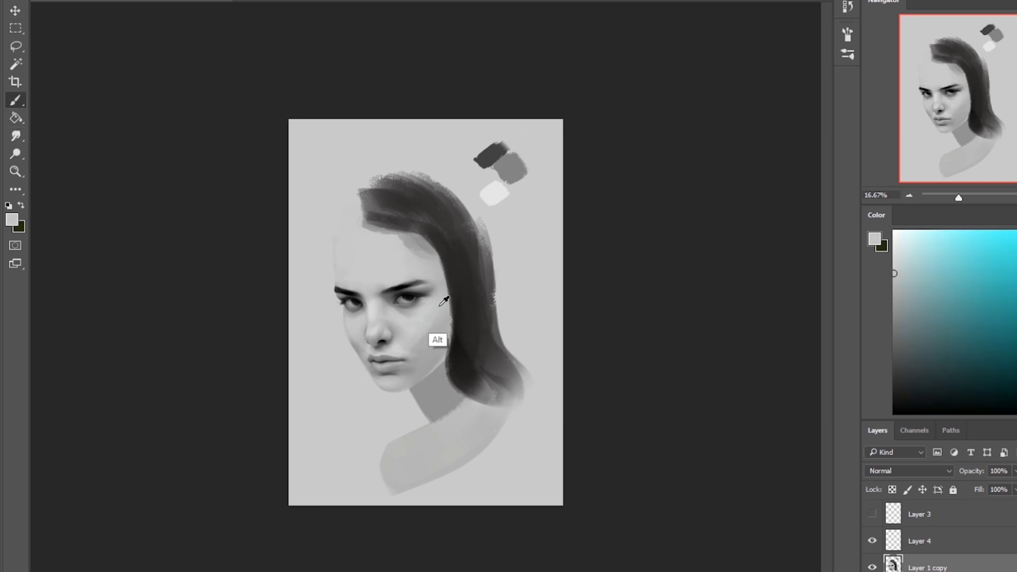
Lock transparent pixels on Layer 1 copy and shade the face's edge beside the hair with a larger brush and sampled dark tone.
{"action": "left_click", "coordinate": [477, 263], "text": "alt"}
{"action": "left_click", "coordinate": [893, 489]}
{"action": "left_click", "coordinate": [164, 1]}
{"action": "left_click", "coordinate": [162, 31]}
{"action": "mouse_move", "coordinate": [460, 313]}
{"action": "left_mouse_down"}
{"action": "mouse_move", "coordinate": [463, 284]}
{"action": "mouse_move", "coordinate": [460, 356]}
{"action": "mouse_move", "coordinate": [438, 313]}
{"action": "left_mouse_up"}
{"action": "key", "text": "bracketright"}
{"action": "key", "text": "bracketright"}
{"action": "key", "text": "bracketright"}
{"action": "left_click", "coordinate": [16, 136]}
{"action": "key", "text": "b"}
{"action": "left_click", "coordinate": [460, 325], "text": "alt"}
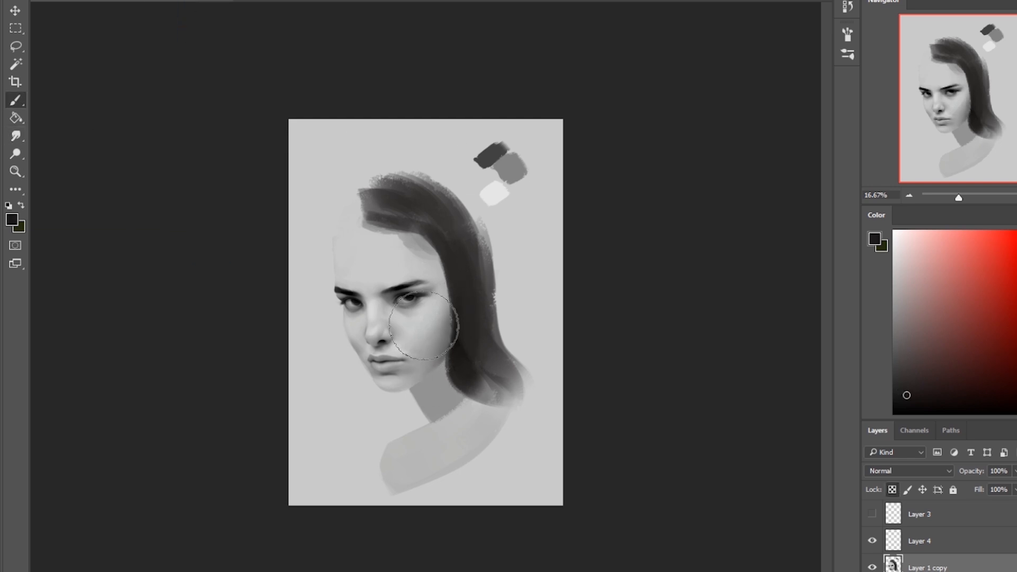
Blend the shadow on the forehead beneath the hairline with sampled tones, alternating Brush and Smudge.
{"action": "left_click", "coordinate": [428, 337], "text": "alt"}
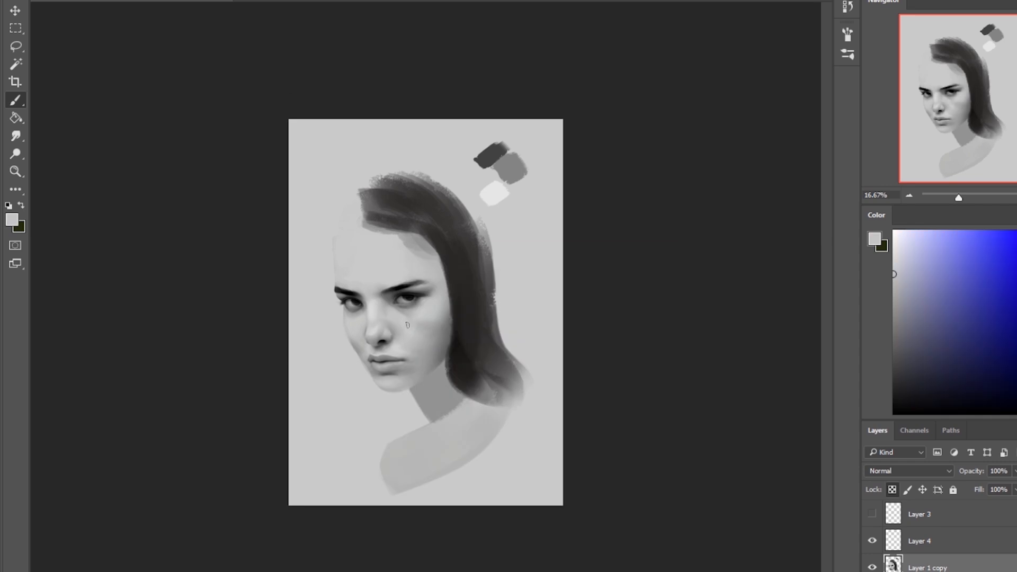
{"action": "key", "text": "r"}
{"action": "key", "text": "b"}
{"action": "left_click", "coordinate": [454, 268], "text": "alt"}
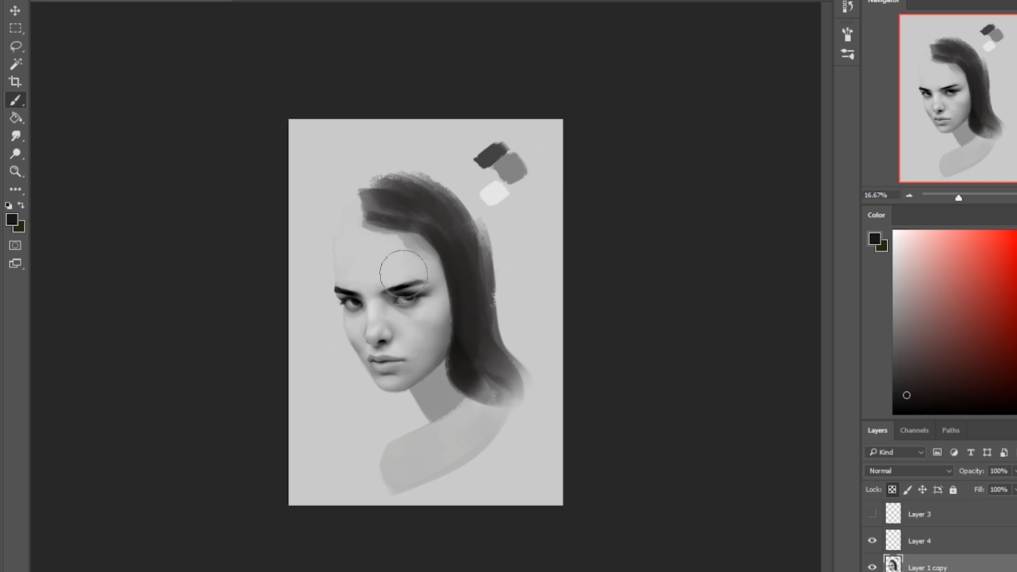
{"action": "key", "text": "r"}
{"action": "key", "text": "b"}
{"action": "left_click", "coordinate": [439, 251], "text": "alt"}
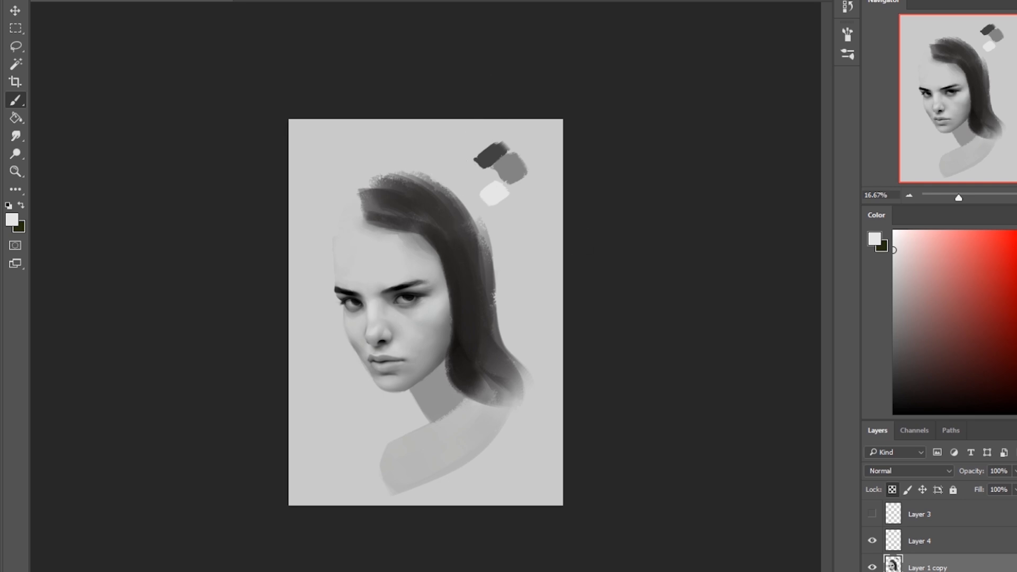
{"action": "left_click", "coordinate": [389, 248], "text": "alt"}
Paint dark strokes into the lower hair beside the neck and smudge the hair ends downward.
{"action": "left_click", "coordinate": [433, 246], "text": "alt"}
{"action": "left_click_drag", "start_coordinate": [456, 310], "coordinate": [490, 394]}
{"action": "left_click_drag", "start_coordinate": [493, 350], "coordinate": [522, 413]}
{"action": "key", "text": "r"}
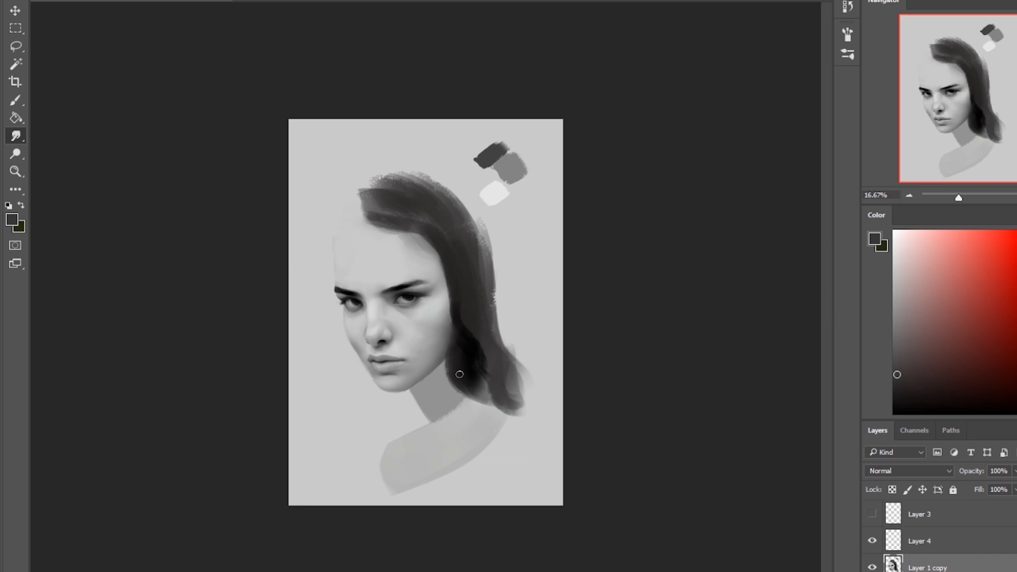
{"action": "left_click_drag", "start_coordinate": [459, 374], "coordinate": [516, 419]}
{"action": "key", "text": "b"}
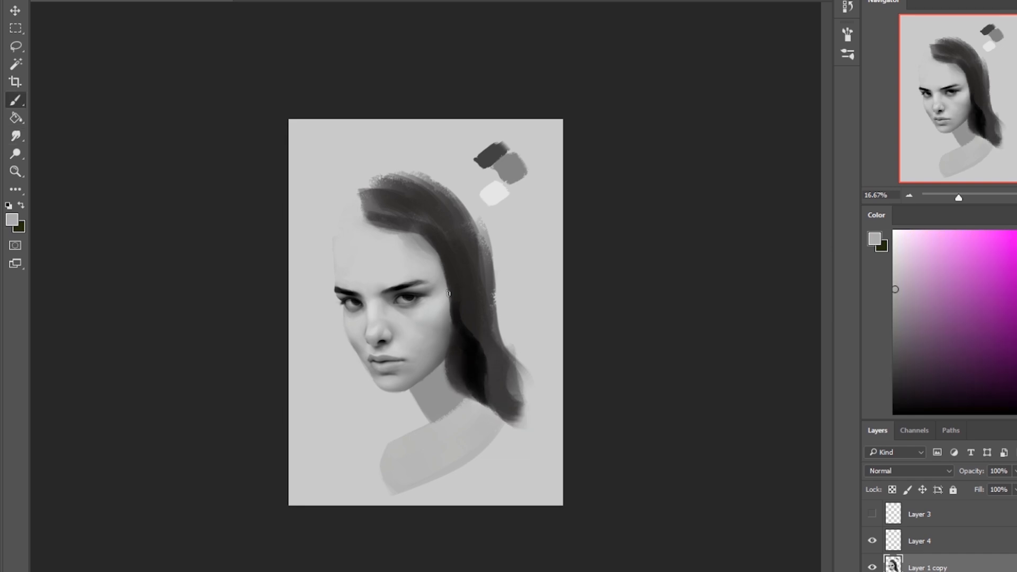
Smudge the edge between the side of the face and the dark hair to soften it.
{"action": "left_click", "coordinate": [441, 224], "text": "alt"}
{"action": "key", "text": "z"}
{"action": "left_click_drag", "start_coordinate": [412, 303], "coordinate": [533, 345]}
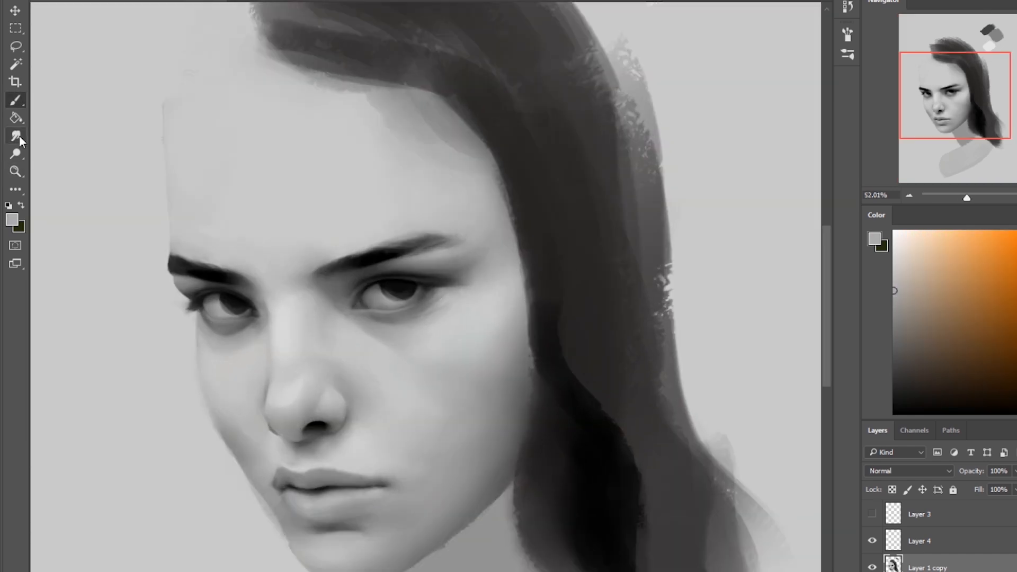
{"action": "key", "text": "r"}
{"action": "mouse_move", "coordinate": [513, 271]}
{"action": "left_mouse_down"}
{"action": "mouse_move", "coordinate": [534, 252]}
{"action": "mouse_move", "coordinate": [522, 376]}
{"action": "left_mouse_up"}
{"action": "key", "text": "ctrl+minus"}
{"action": "key", "text": "ctrl+minus"}
{"action": "key", "text": "ctrl+minus"}
{"action": "key", "text": "ctrl+minus"}
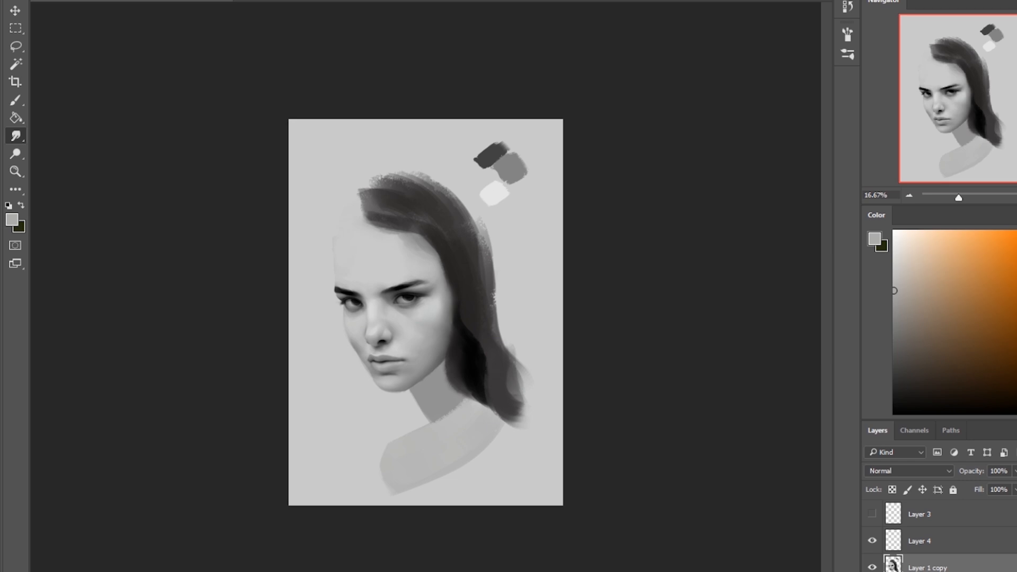
Shade the cheek edge beside the hair with sampled dark tones and smudge the temple.
{"action": "key", "text": "b"}
{"action": "right_click", "coordinate": [630, 258]}
{"action": "key", "text": "Escape"}
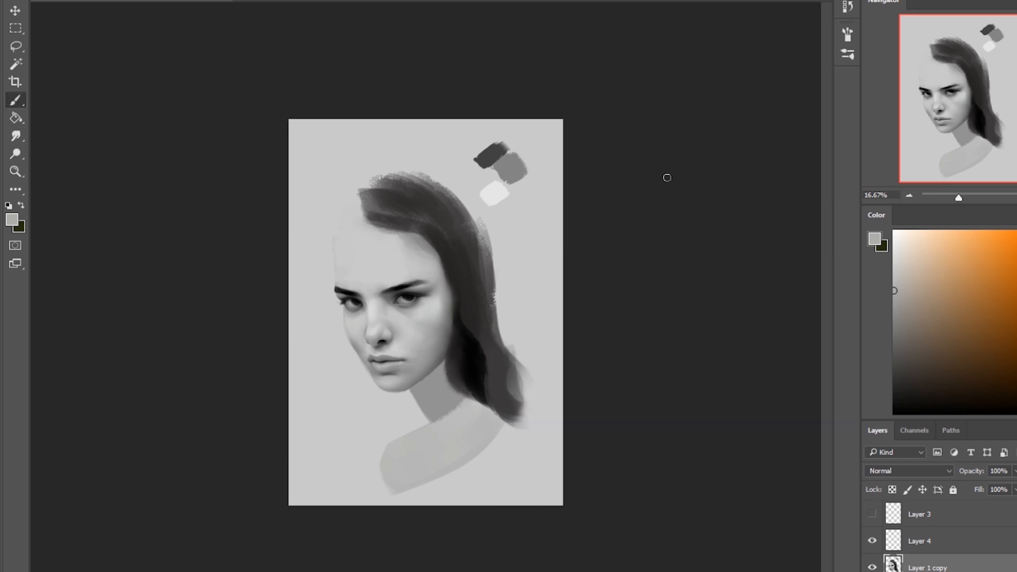
{"action": "left_click", "coordinate": [15, 136]}
{"action": "key", "text": "b"}
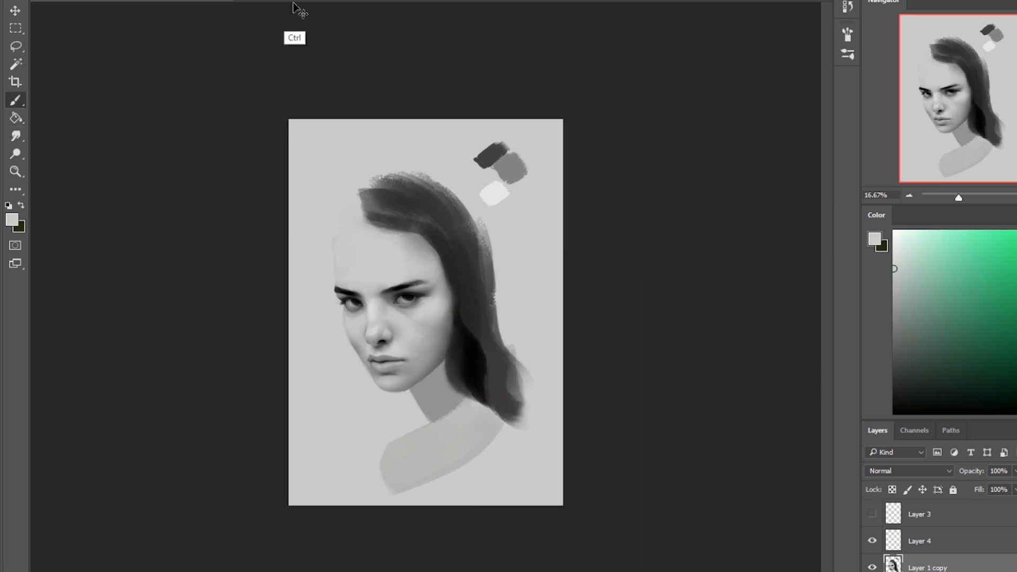
{"action": "left_click", "coordinate": [458, 311], "text": "alt"}
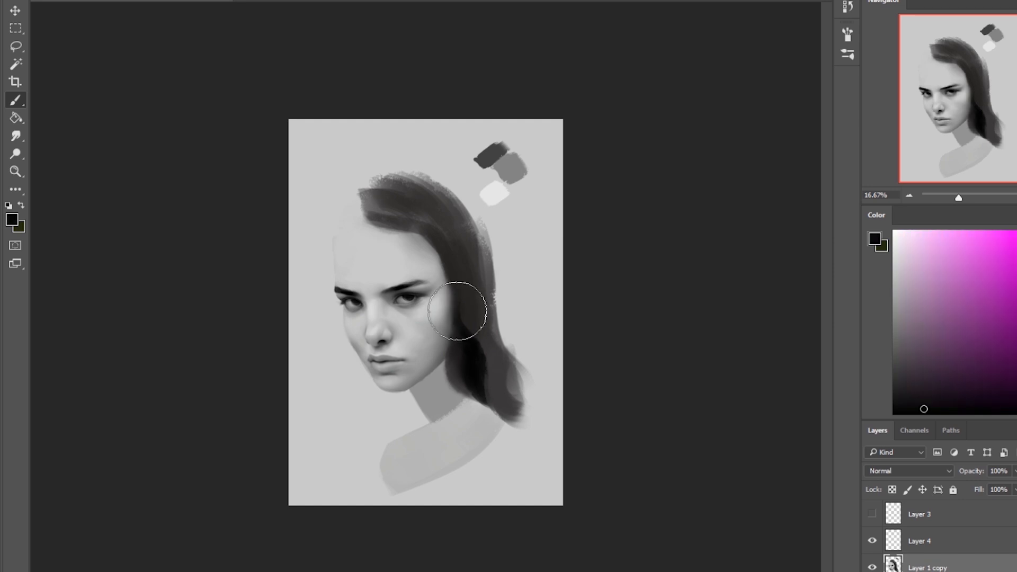
{"action": "left_click", "coordinate": [456, 345], "text": "alt"}
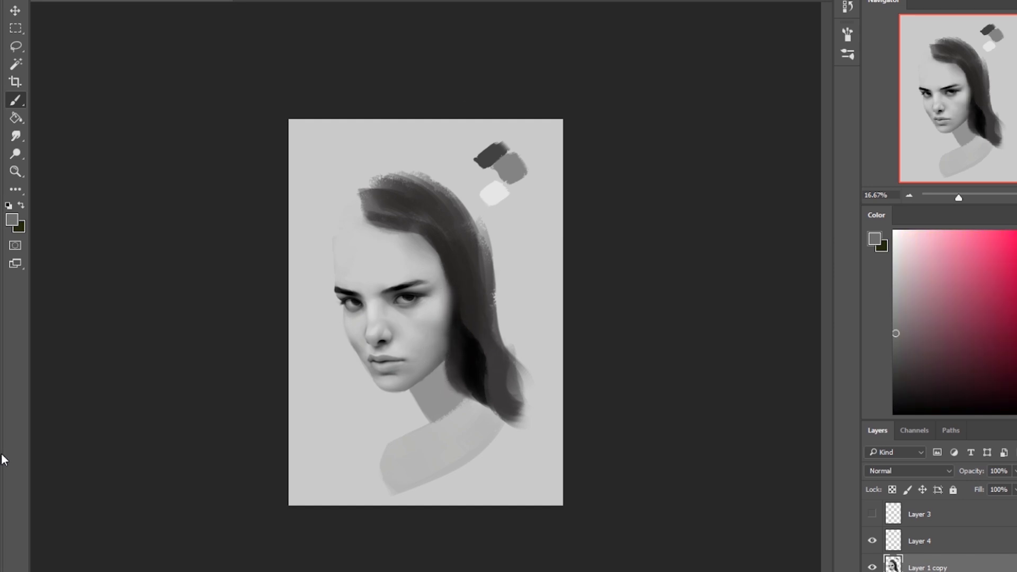
{"action": "key", "text": "r"}
{"action": "left_click_drag", "start_coordinate": [439, 255], "coordinate": [446, 269]}
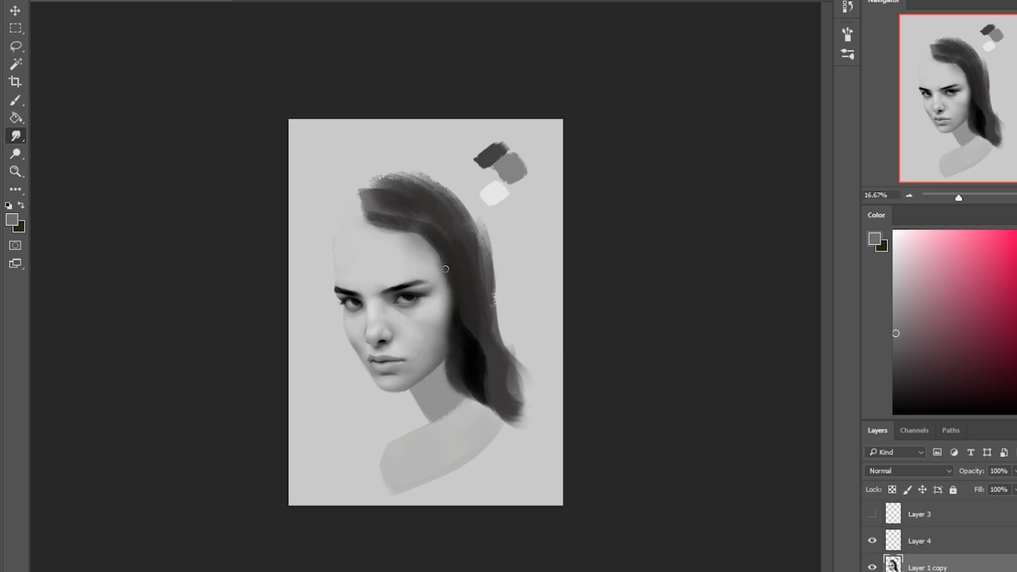
Lasso the far side of the head, paint dark hair inside the selection and deselect it.
{"action": "key", "text": "b"}
{"action": "left_click", "coordinate": [455, 318], "text": "alt"}
{"action": "key", "text": "l"}
{"action": "left_click_drag", "start_coordinate": [396, 173], "coordinate": [331, 257]}
{"action": "key", "text": "b"}
{"action": "key", "text": "ctrl+d"}
Paint the hair from the parting down the far temple, toggling transparency lock, and erase along its outer edge.
{"action": "left_click", "coordinate": [367, 229], "text": "alt"}
{"action": "mouse_move", "coordinate": [362, 220]}
{"action": "left_mouse_down"}
{"action": "mouse_move", "coordinate": [376, 185]}
{"action": "mouse_move", "coordinate": [368, 212]}
{"action": "mouse_move", "coordinate": [352, 209]}
{"action": "left_mouse_up"}
{"action": "left_click", "coordinate": [345, 244], "text": "alt"}
{"action": "key", "text": "/"}
{"action": "mouse_move", "coordinate": [356, 214]}
{"action": "left_mouse_down"}
{"action": "mouse_move", "coordinate": [330, 262]}
{"action": "mouse_move", "coordinate": [329, 243]}
{"action": "left_mouse_up"}
{"action": "left_click", "coordinate": [339, 231], "text": "alt"}
{"action": "key", "text": "/"}
{"action": "key", "text": "e"}
{"action": "left_click_drag", "start_coordinate": [381, 163], "coordinate": [321, 233]}
Mirror the canvas horizontally, paint dark strokes across the crown hair with sampled tones, and mirror it back.
{"action": "key", "text": "ctrl+shift+h"}
{"action": "key", "text": "b"}
{"action": "mouse_move", "coordinate": [485, 216]}
{"action": "left_mouse_down"}
{"action": "mouse_move", "coordinate": [435, 234]}
{"action": "mouse_move", "coordinate": [409, 268]}
{"action": "left_mouse_up"}
{"action": "key", "text": "ctrl+z"}
{"action": "left_click", "coordinate": [383, 350], "text": "alt"}
{"action": "left_click_drag", "start_coordinate": [446, 177], "coordinate": [406, 244]}
{"action": "left_click_drag", "start_coordinate": [464, 199], "coordinate": [405, 254]}
{"action": "left_click", "coordinate": [452, 255], "text": "alt"}
{"action": "mouse_move", "coordinate": [481, 232]}
{"action": "left_mouse_down"}
{"action": "mouse_move", "coordinate": [426, 244]}
{"action": "mouse_move", "coordinate": [398, 266]}
{"action": "left_mouse_up"}
{"action": "left_click", "coordinate": [501, 217], "text": "alt"}
{"action": "key", "text": "ctrl+shift+h"}
Paint hair strokes beside the parting and refine the crown's outline with the Eraser.
{"action": "left_click", "coordinate": [342, 213], "text": "alt"}
{"action": "left_click_drag", "start_coordinate": [360, 198], "coordinate": [345, 223]}
{"action": "left_click_drag", "start_coordinate": [373, 183], "coordinate": [356, 222]}
{"action": "key", "text": "e"}
{"action": "mouse_move", "coordinate": [392, 167]}
{"action": "left_mouse_down"}
{"action": "mouse_move", "coordinate": [321, 228]}
{"action": "mouse_move", "coordinate": [442, 260]}
{"action": "left_mouse_up"}
{"action": "key", "text": "b"}
Paint the hairline across the upper forehead with sampled hair and skin tones.
{"action": "left_click", "coordinate": [446, 225], "text": "alt"}
{"action": "left_click", "coordinate": [390, 236], "text": "alt"}
{"action": "left_click_drag", "start_coordinate": [366, 227], "coordinate": [401, 244]}
{"action": "left_click", "coordinate": [397, 233], "text": "alt"}
{"action": "left_click_drag", "start_coordinate": [372, 229], "coordinate": [392, 239]}
{"action": "left_click", "coordinate": [409, 248], "text": "alt"}
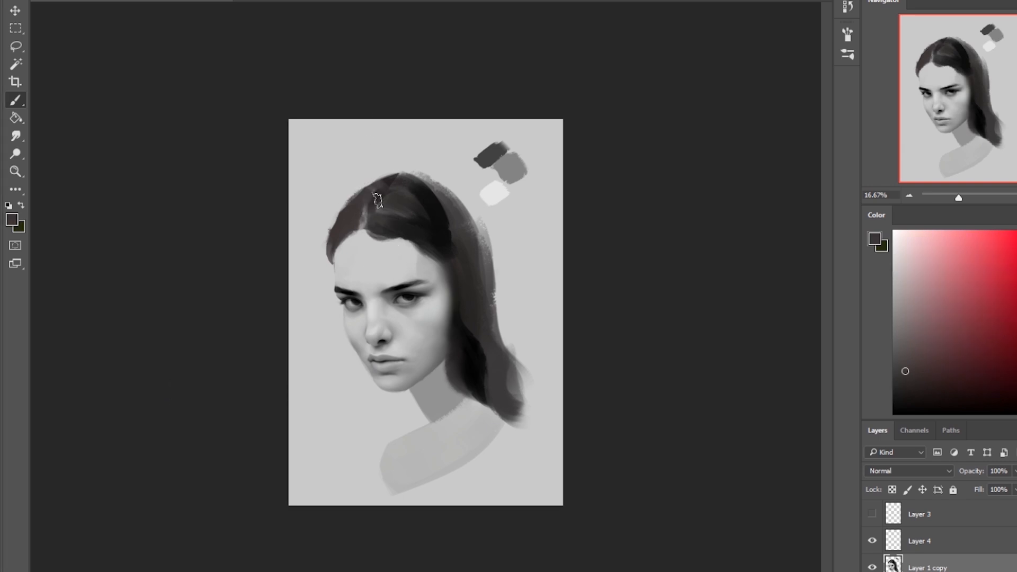
{"action": "left_click", "coordinate": [365, 229], "text": "alt"}
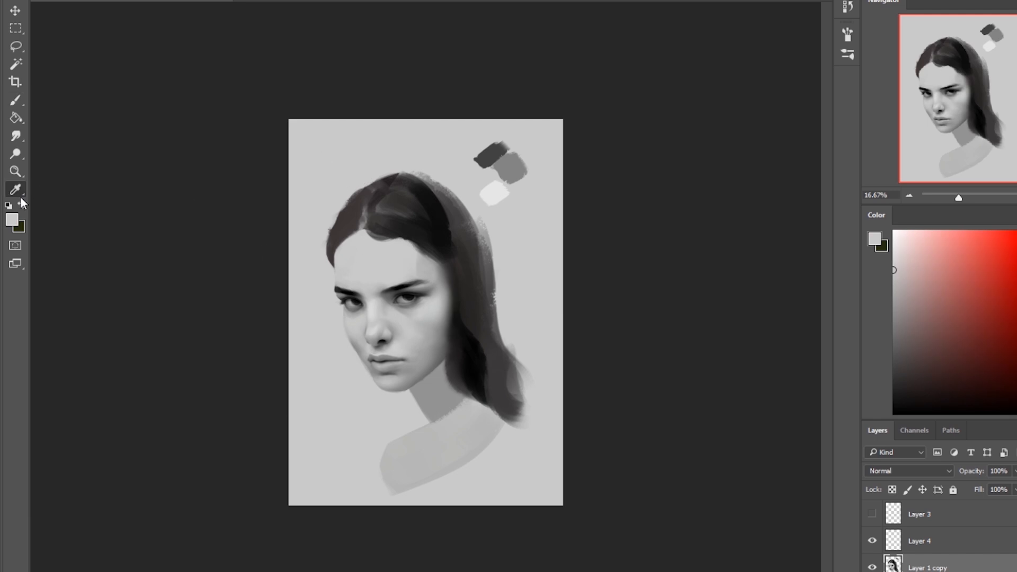
{"action": "left_click", "coordinate": [17, 190]}
{"action": "scroll", "coordinate": [518, 232], "scroll_direction": "down", "scroll_amount": 10}
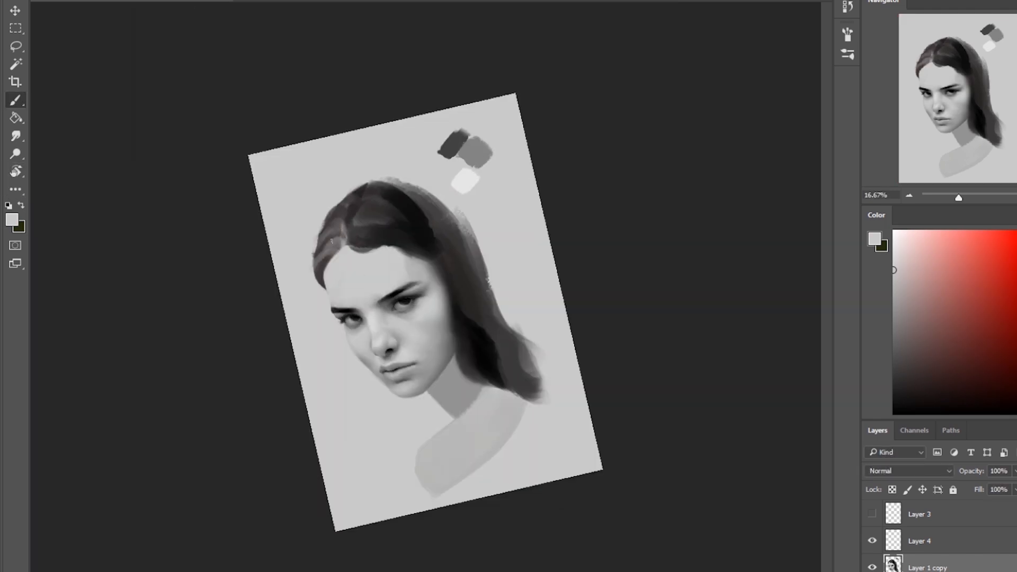
{"action": "key", "text": "Escape"}
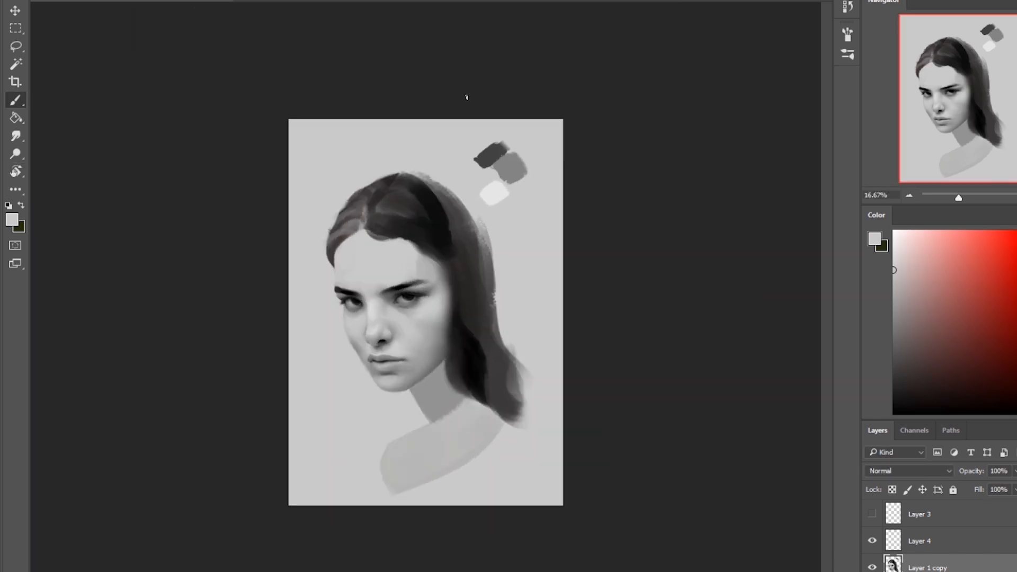
Paint darker strands across the crown with sampled tones and erase along the top and back outline of the hair.
{"action": "left_click", "coordinate": [332, 216], "text": "alt"}
{"action": "left_click", "coordinate": [402, 170], "text": "alt"}
{"action": "left_click", "coordinate": [432, 217], "text": "alt"}
{"action": "left_click_drag", "start_coordinate": [373, 217], "coordinate": [422, 225]}
{"action": "key", "text": "e"}
{"action": "key", "text": "b"}
{"action": "left_click", "coordinate": [458, 209], "text": "alt"}
{"action": "key", "text": "e"}
{"action": "mouse_move", "coordinate": [390, 177]}
{"action": "left_mouse_down"}
{"action": "mouse_move", "coordinate": [462, 239]}
{"action": "mouse_move", "coordinate": [428, 174]}
{"action": "mouse_move", "coordinate": [468, 313]}
{"action": "left_mouse_up"}
{"action": "key", "text": "b"}
{"action": "left_click", "coordinate": [388, 192], "text": "alt"}
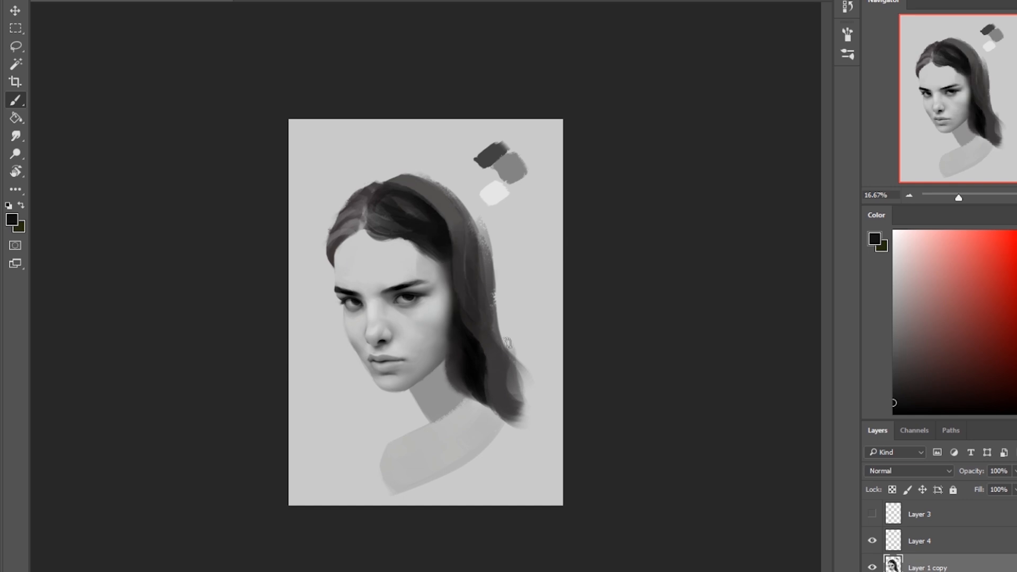
Darken the whole hair mass with transparent pixels locked, unlock them and erase along the far temple's outer edge.
{"action": "left_click_drag", "start_coordinate": [466, 223], "coordinate": [472, 302]}
{"action": "key", "text": "slash"}
{"action": "left_click_drag", "start_coordinate": [424, 180], "coordinate": [461, 236]}
{"action": "left_click_drag", "start_coordinate": [366, 196], "coordinate": [330, 246]}
{"action": "left_click_drag", "start_coordinate": [487, 276], "coordinate": [510, 406]}
{"action": "key", "text": "slash"}
{"action": "key", "text": "e"}
{"action": "left_click_drag", "start_coordinate": [324, 229], "coordinate": [321, 251]}
Fill out the back edge of the hair and extend the dark wavy ends down past the shoulder.
{"action": "key", "text": "b"}
{"action": "left_click", "coordinate": [475, 352], "text": "alt"}
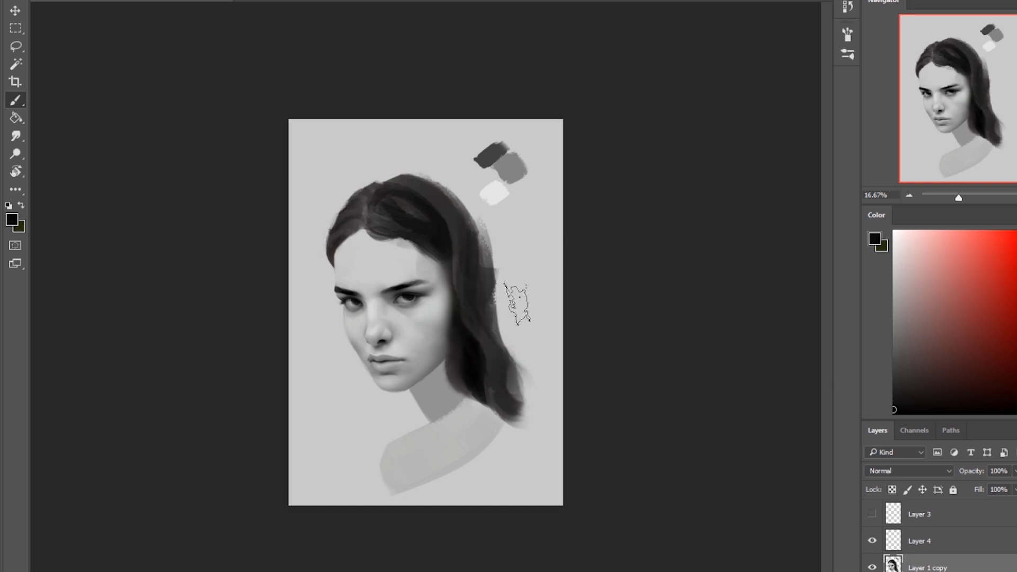
{"action": "left_click_drag", "start_coordinate": [495, 366], "coordinate": [540, 422]}
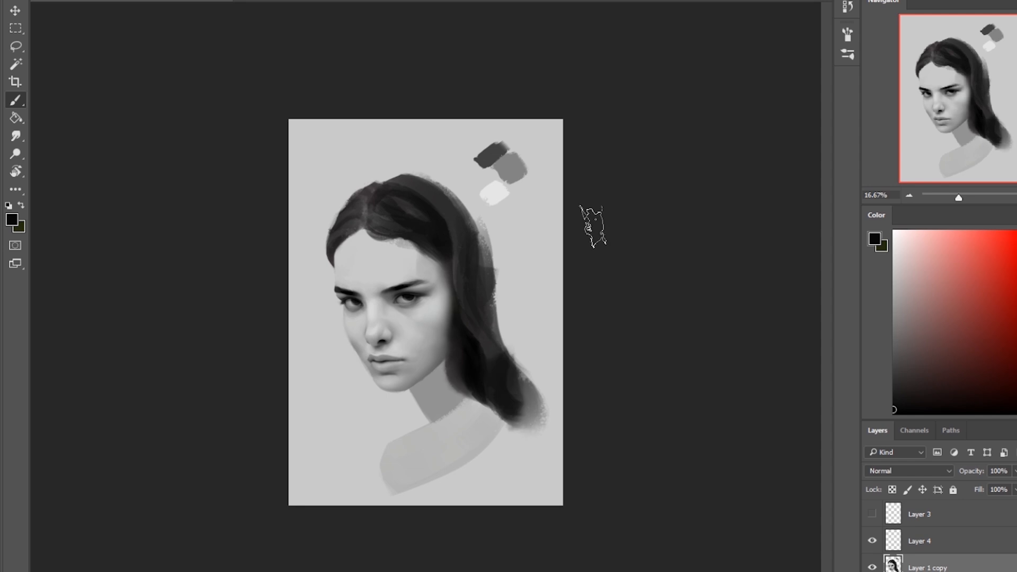
{"action": "key", "text": "ctrl+z"}
{"action": "left_click_drag", "start_coordinate": [477, 227], "coordinate": [488, 262]}
{"action": "left_click", "coordinate": [472, 289], "text": "alt"}
{"action": "left_click_drag", "start_coordinate": [480, 309], "coordinate": [530, 456]}
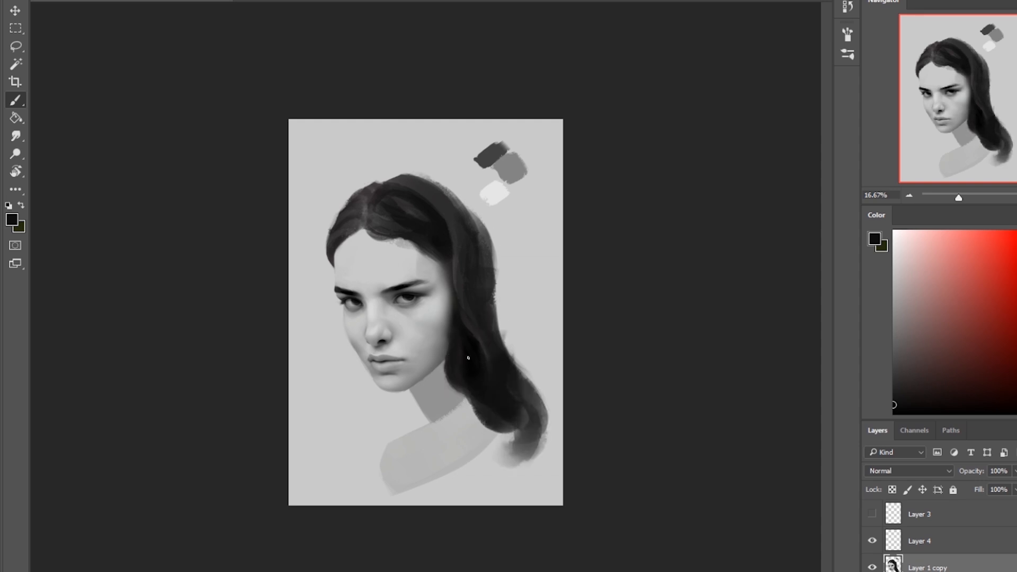
Touch up the hairline by the parting with a skin tone and paint a dark loose strand over the near temple.
{"action": "left_click", "coordinate": [365, 280], "text": "alt"}
{"action": "left_click_drag", "start_coordinate": [362, 233], "coordinate": [345, 244]}
{"action": "left_click", "coordinate": [415, 195], "text": "alt"}
{"action": "mouse_move", "coordinate": [417, 247]}
{"action": "left_mouse_down"}
{"action": "mouse_move", "coordinate": [445, 222]}
{"action": "mouse_move", "coordinate": [432, 261]}
{"action": "left_mouse_up"}
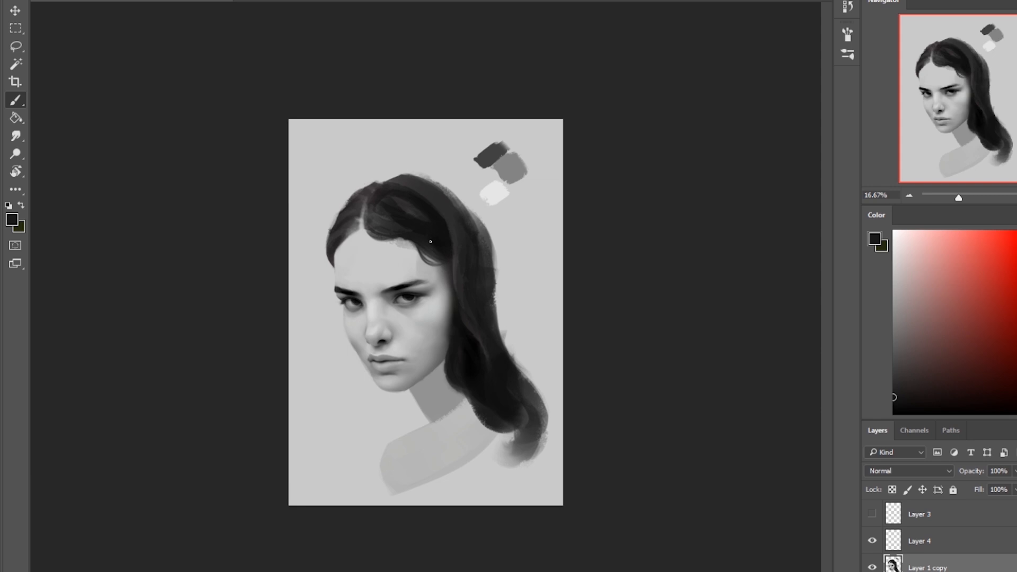
Create a new layer in Darken mode and paint a soft grey shadow on the forehead above the near eyebrow.
{"action": "key", "text": "ctrl+shift+n"}
{"action": "left_click", "coordinate": [403, 270], "text": "alt"}
{"action": "left_click", "coordinate": [909, 472]}
{"action": "left_click_drag", "start_coordinate": [399, 272], "coordinate": [422, 266]}
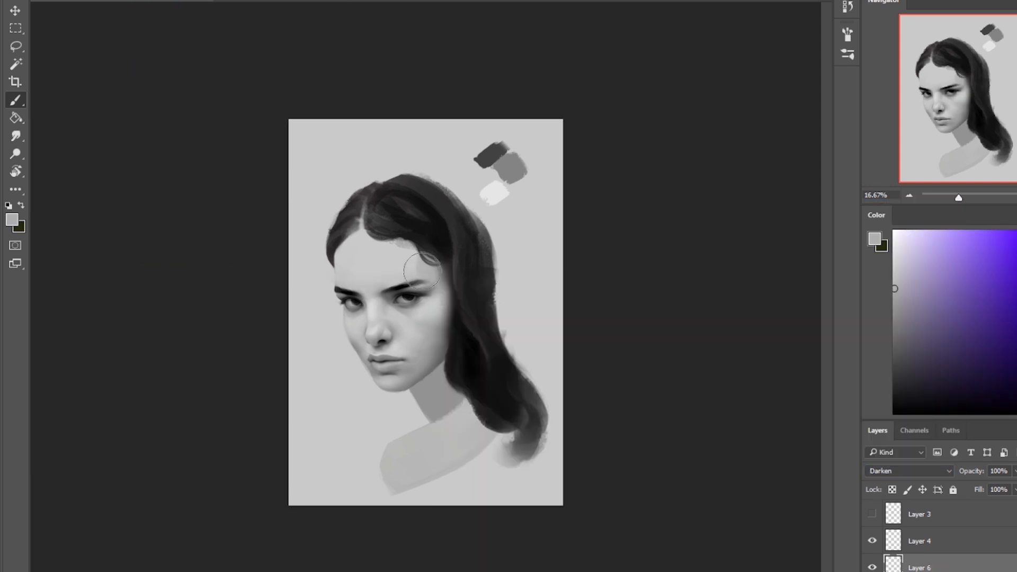
Rework the forehead shading with a larger tip and merge the Darken layer into the layer below.
{"action": "left_click", "coordinate": [342, 233], "text": "alt"}
{"action": "key", "text": "]"}
{"action": "key", "text": "]"}
{"action": "key", "text": "]"}
{"action": "key", "text": "]"}
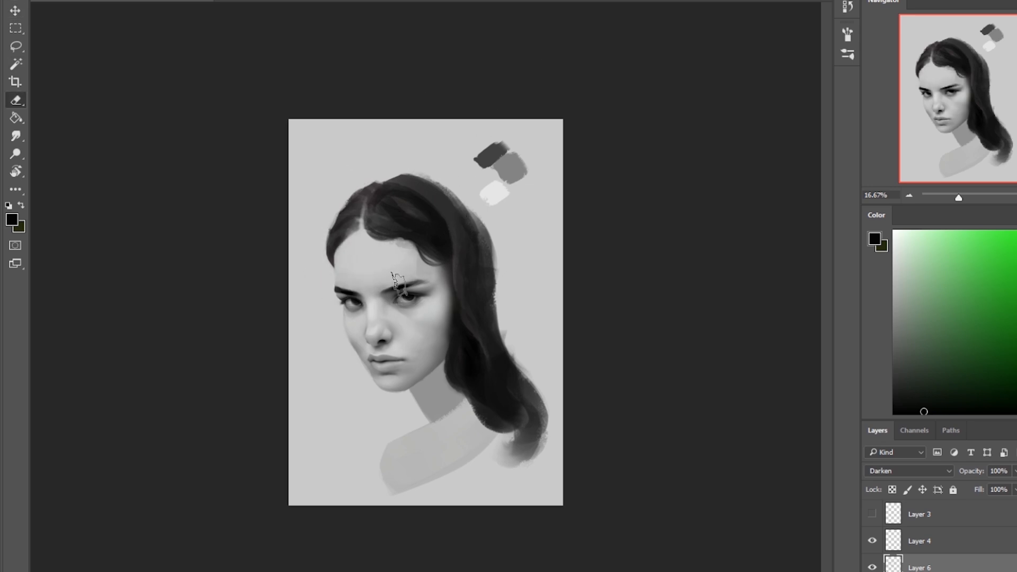
{"action": "left_click", "coordinate": [895, 231]}
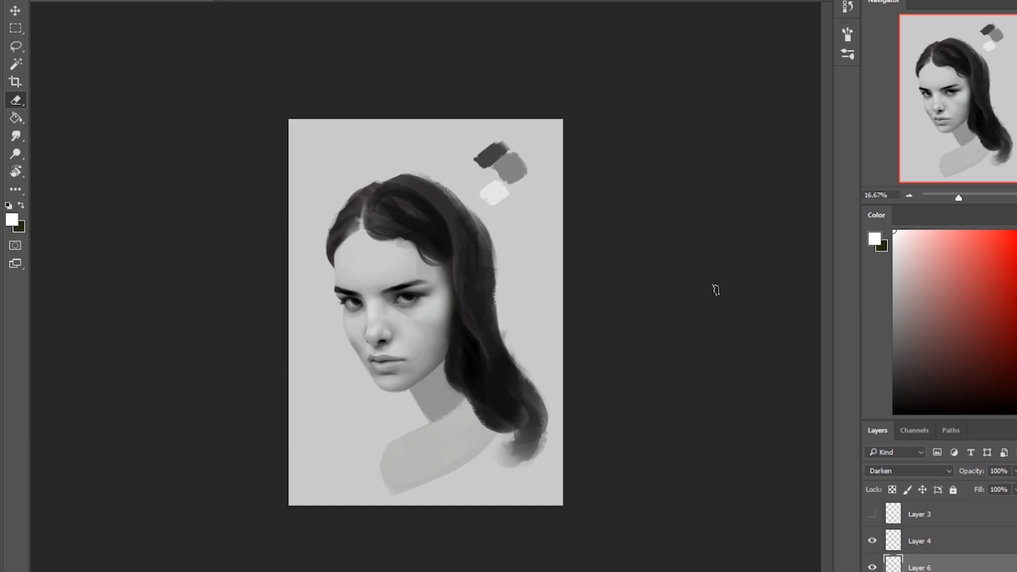
{"action": "key", "text": "r"}
{"action": "key", "text": "ctrl+e"}
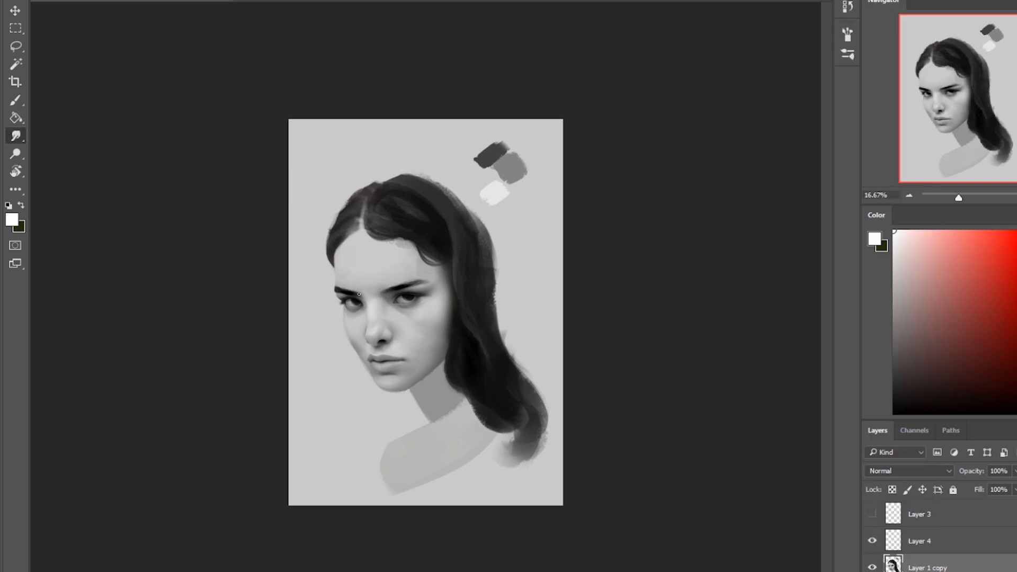
Pick another brush preset and refine the eyebrow details with sampled dark tones.
{"action": "key", "text": "z"}
{"action": "left_click_drag", "start_coordinate": [378, 306], "coordinate": [419, 305]}
{"action": "key", "text": "b"}
{"action": "left_click", "coordinate": [440, 191], "text": "alt"}
{"action": "left_click", "coordinate": [432, 200], "text": "alt"}
{"action": "left_click", "coordinate": [331, 249], "text": "alt"}
{"action": "key", "text": "r"}
{"action": "key", "text": "b"}
{"action": "right_click", "coordinate": [467, 209]}
{"action": "left_click", "coordinate": [585, 362]}
{"action": "left_click", "coordinate": [462, 232], "text": "alt"}
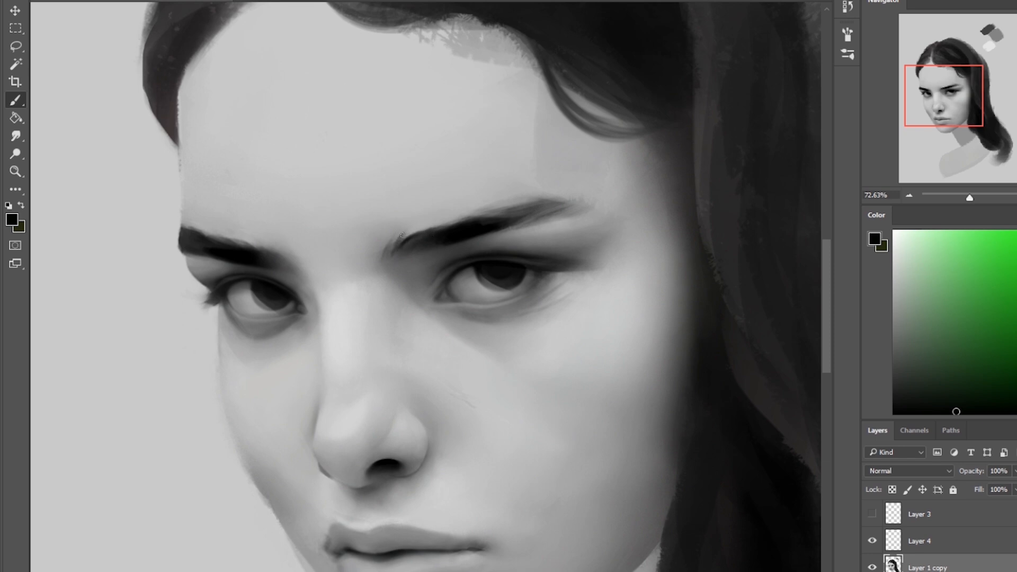
{"action": "key", "text": "z"}
{"action": "left_click_drag", "start_coordinate": [402, 233], "coordinate": [420, 233]}
{"action": "key", "text": "b"}
{"action": "key", "text": "ctrl+z"}
{"action": "mouse_move", "coordinate": [367, 280]}
{"action": "left_mouse_down"}
{"action": "mouse_move", "coordinate": [399, 234]}
{"action": "mouse_move", "coordinate": [358, 265]}
{"action": "left_mouse_up"}
{"action": "key", "text": "ctrl+z"}
{"action": "key", "text": "ctrl+0"}
Retouch the inner ends of both eyebrows with tones sampled around the brows.
{"action": "key", "text": "r"}
{"action": "key", "text": "b"}
{"action": "left_click", "coordinate": [356, 279], "text": "alt"}
{"action": "left_click", "coordinate": [310, 280], "text": "alt"}
{"action": "left_click", "coordinate": [314, 275], "text": "alt"}
{"action": "left_click", "coordinate": [356, 281], "text": "alt"}
{"action": "left_click", "coordinate": [365, 278], "text": "alt"}
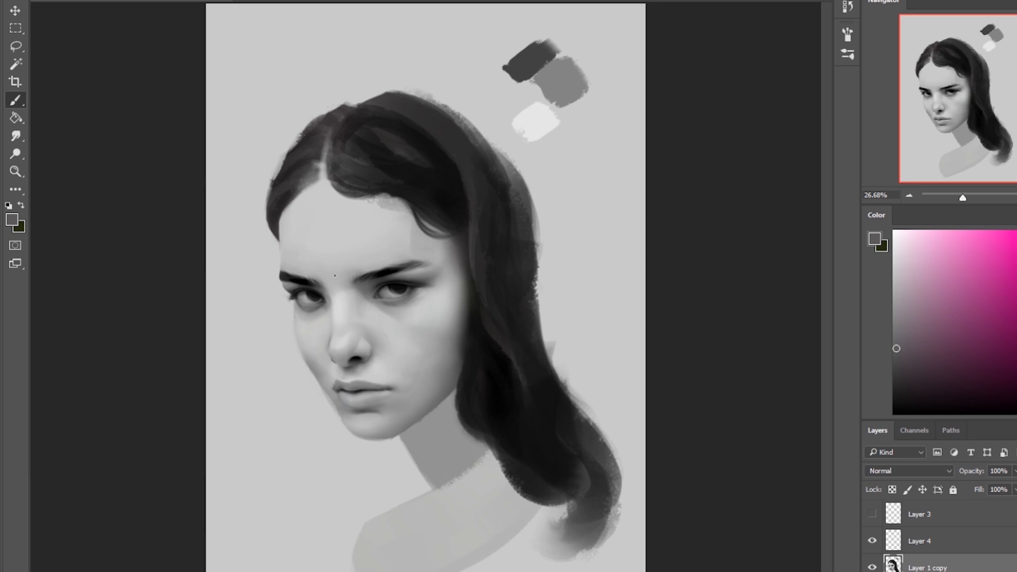
Sample light forehead tones and adjust the brush size to blend the skin above the eyebrows.
{"action": "left_click", "coordinate": [328, 250], "text": "alt"}
{"action": "left_click", "coordinate": [339, 230], "text": "alt"}
{"action": "key", "text": "bracketright"}
{"action": "key", "text": "bracketright"}
{"action": "key", "text": "bracketright"}
{"action": "key", "text": "bracketright"}
{"action": "key", "text": "bracketleft"}
{"action": "key", "text": "bracketleft"}
{"action": "key", "text": "bracketleft"}
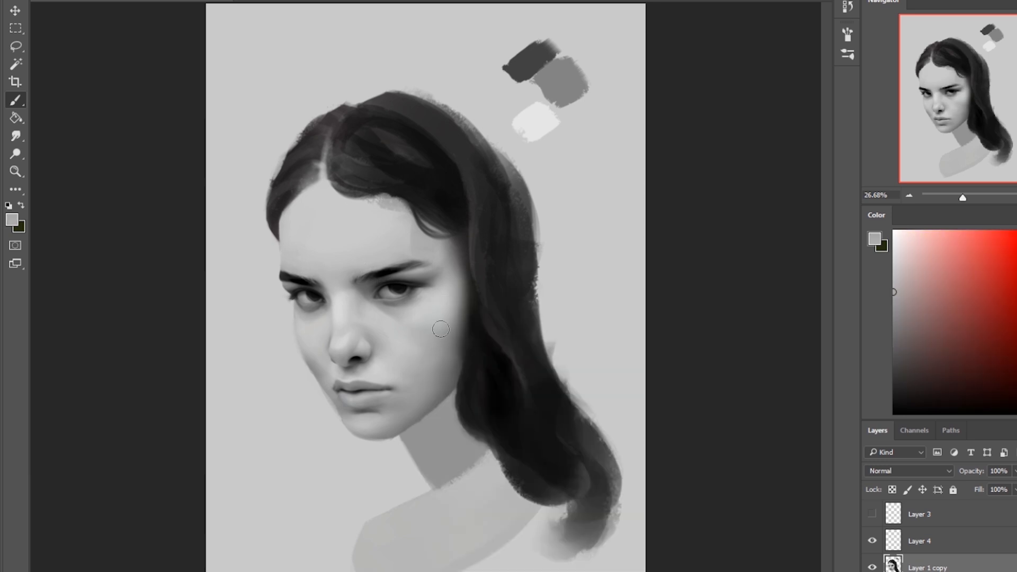
Blend the skin around the nose bridge and the far cheek with light tones sampled nearby.
{"action": "left_click", "coordinate": [329, 282], "text": "alt"}
{"action": "left_click", "coordinate": [326, 283], "text": "alt"}
{"action": "left_click", "coordinate": [372, 269], "text": "alt"}
{"action": "left_click", "coordinate": [314, 344], "text": "alt"}
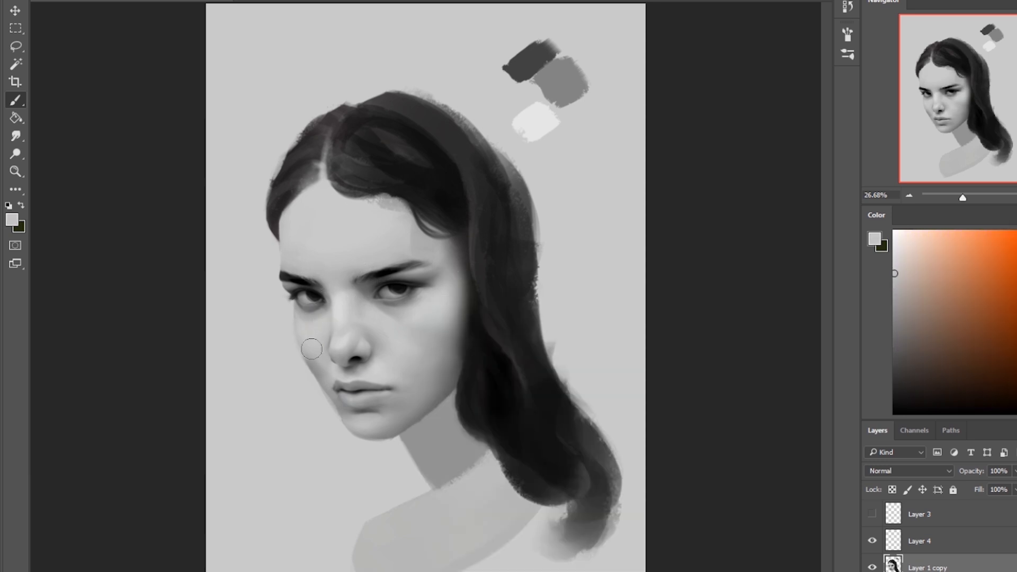
{"action": "left_click", "coordinate": [333, 337], "text": "alt"}
{"action": "key", "text": "r"}
{"action": "key", "text": "b"}
Sample a dark hair tone, mirror the canvas and pick another brush preset with a larger tip for the hair.
{"action": "left_click", "coordinate": [469, 206], "text": "alt"}
{"action": "key", "text": "bracketright"}
{"action": "key", "text": "bracketright"}
{"action": "key", "text": "bracketright"}
{"action": "key", "text": "bracketright"}
{"action": "key", "text": "bracketright"}
{"action": "key", "text": "bracketright"}
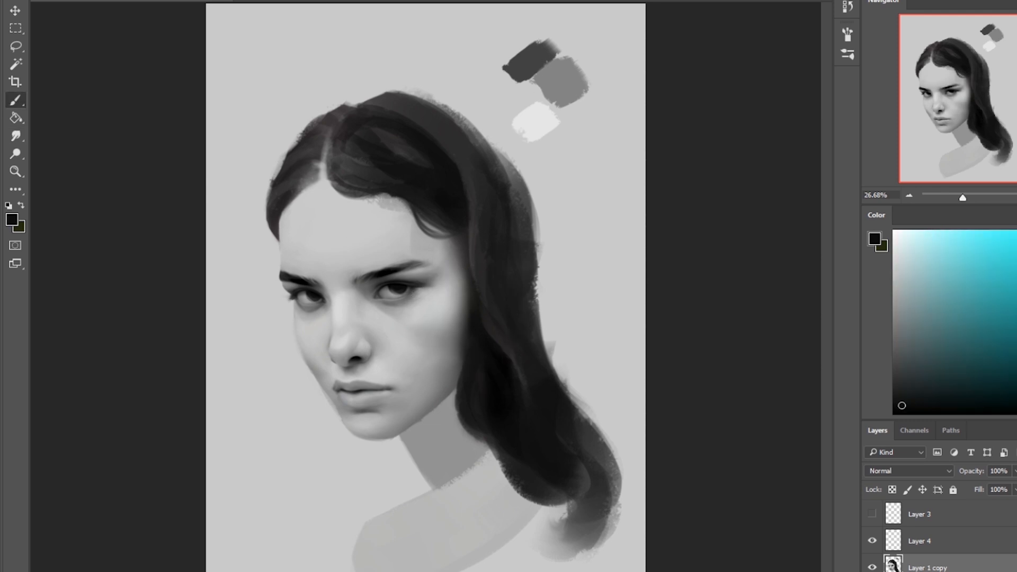
{"action": "key", "text": "ctrl+minus"}
{"action": "key", "text": "ctrl+minus"}
{"action": "key", "text": "ctrl+shift+h"}
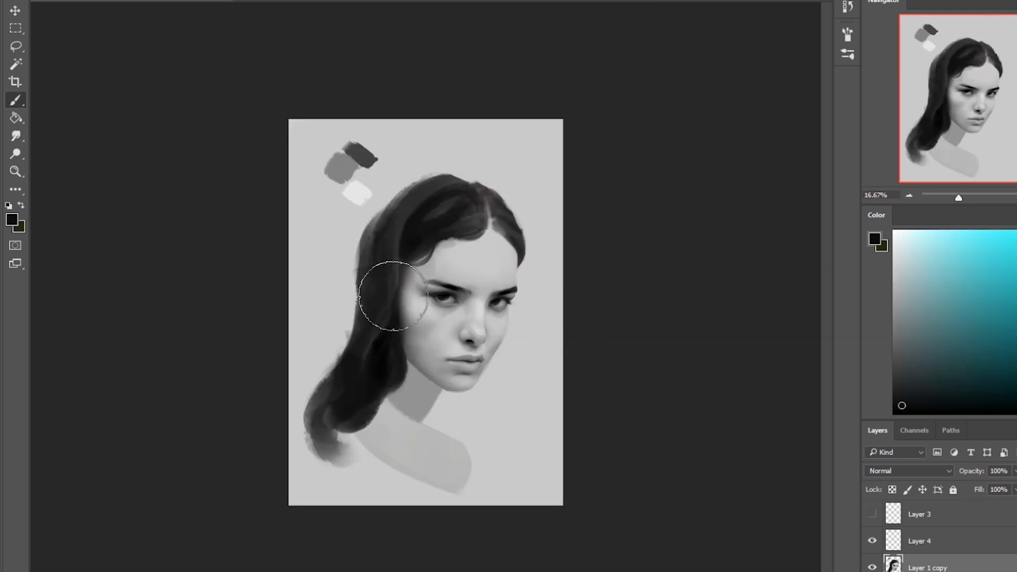
{"action": "right_click", "coordinate": [674, 301]}
{"action": "left_click", "coordinate": [530, 423]}
Darken the hair beside the near side of the face with sampled tones, checking it against the mirrored canvas.
{"action": "left_click", "coordinate": [422, 270], "text": "alt"}
{"action": "left_click", "coordinate": [399, 300], "text": "alt"}
{"action": "key", "text": "ctrl+shift+h"}
{"action": "left_click", "coordinate": [458, 334], "text": "alt"}
{"action": "key", "text": "ctrl+shift+h"}
{"action": "key", "text": "ctrl+shift+h"}
{"action": "left_click", "coordinate": [469, 347], "text": "alt"}
Paint dark hair behind the neck on the lower layer, and erase stray paint on the portrait layer.
{"action": "scroll", "coordinate": [927, 546], "scroll_direction": "down", "scroll_amount": 2}
{"action": "left_click", "coordinate": [922, 551]}
{"action": "left_click", "coordinate": [922, 569]}
{"action": "mouse_move", "coordinate": [399, 393]}
{"action": "left_mouse_down"}
{"action": "mouse_move", "coordinate": [421, 410]}
{"action": "mouse_move", "coordinate": [398, 391]}
{"action": "mouse_move", "coordinate": [405, 400]}
{"action": "left_mouse_up"}
{"action": "left_click", "coordinate": [928, 524]}
{"action": "key", "text": "e"}
{"action": "left_click_drag", "start_coordinate": [411, 342], "coordinate": [440, 332]}
{"action": "left_click_drag", "start_coordinate": [378, 386], "coordinate": [267, 451]}
Duplicate the portrait layer twice and merge the copies to make the soft hair edges more opaque.
{"action": "key", "text": "ctrl+j"}
{"action": "key", "text": "ctrl+j"}
{"action": "right_click", "coordinate": [924, 524]}
{"action": "left_click", "coordinate": [795, 450]}
{"action": "key", "text": "ctrl+0"}
{"action": "key", "text": "ctrl+minus"}
{"action": "left_click", "coordinate": [455, 249]}
{"action": "left_click", "coordinate": [881, 149]}
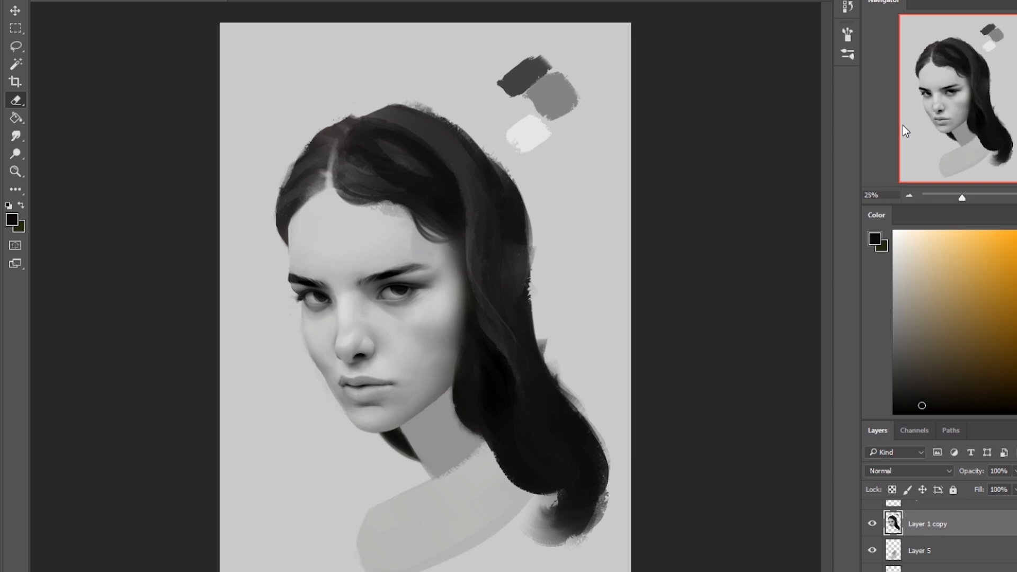
Paint the outer contour of the long hair with a sampled dark tone and erase its ragged edge.
{"action": "key", "text": "ctrl+minus"}
{"action": "key", "text": "ctrl+plus"}
{"action": "key", "text": "b"}
{"action": "left_click", "coordinate": [542, 363], "text": "alt"}
{"action": "left_click_drag", "start_coordinate": [596, 432], "coordinate": [541, 283]}
{"action": "left_click_drag", "start_coordinate": [541, 247], "coordinate": [565, 368]}
{"action": "key", "text": "e"}
{"action": "mouse_move", "coordinate": [568, 357]}
{"action": "left_mouse_down"}
{"action": "mouse_move", "coordinate": [557, 252]}
{"action": "mouse_move", "coordinate": [546, 392]}
{"action": "mouse_move", "coordinate": [594, 434]}
{"action": "left_mouse_up"}
{"action": "left_click_drag", "start_coordinate": [546, 239], "coordinate": [561, 413]}
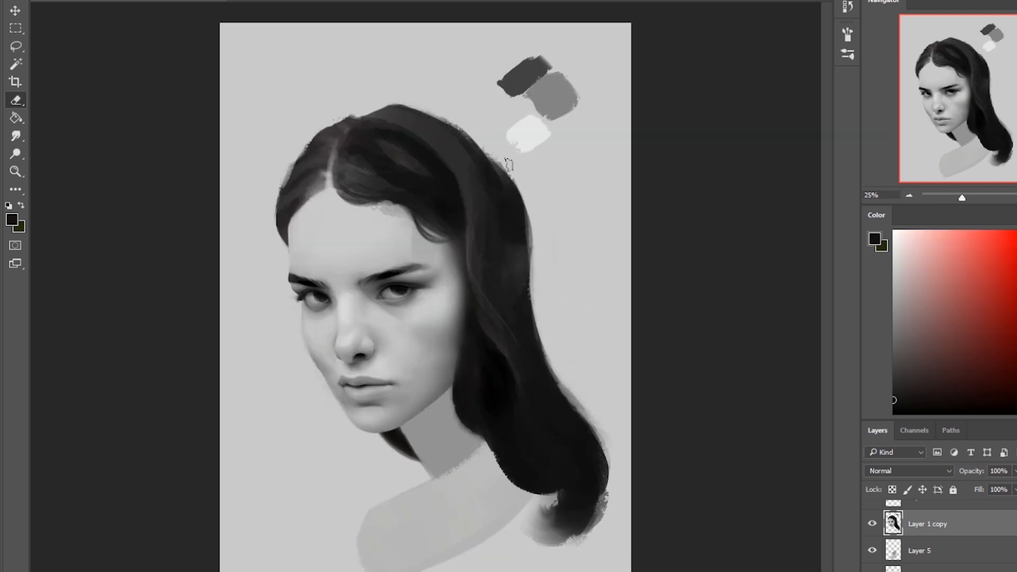
Erase the rough outline around the crown and far side of the hair, and sample a dark hair tone there.
{"action": "left_click_drag", "start_coordinate": [354, 115], "coordinate": [294, 151]}
{"action": "left_click_drag", "start_coordinate": [416, 102], "coordinate": [460, 126]}
{"action": "mouse_move", "coordinate": [291, 163]}
{"action": "left_mouse_down"}
{"action": "mouse_move", "coordinate": [269, 233]}
{"action": "mouse_move", "coordinate": [295, 156]}
{"action": "left_mouse_up"}
{"action": "key", "text": "b"}
{"action": "left_click", "coordinate": [297, 139], "text": "alt"}
{"action": "key", "text": "x"}
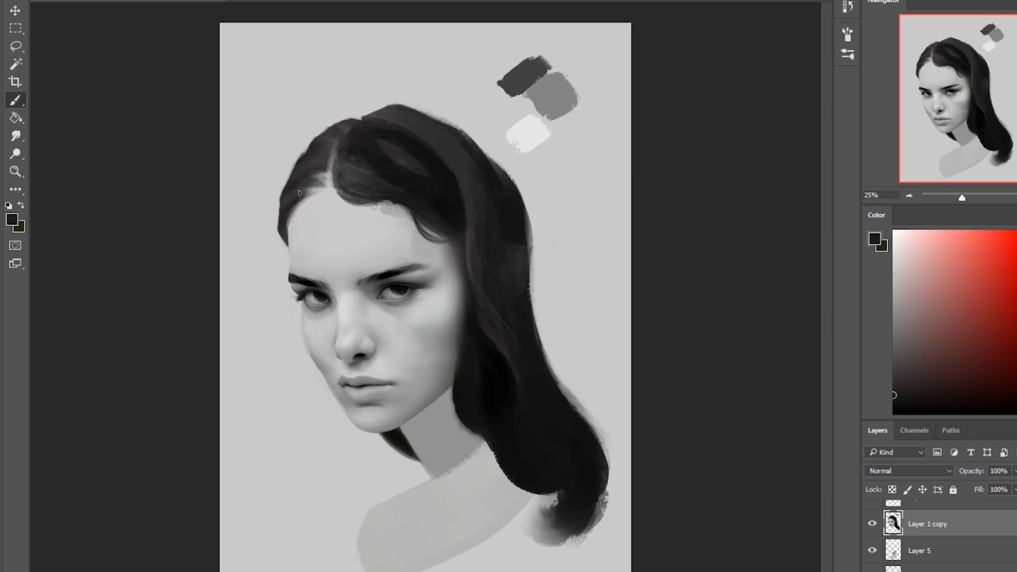
Lock the portrait layer's transparent pixels and darken the hair around the parting, smudging the strokes.
{"action": "key", "text": "x"}
{"action": "left_click", "coordinate": [310, 179], "text": "alt"}
{"action": "left_click", "coordinate": [893, 491]}
{"action": "left_click", "coordinate": [501, 409], "text": "alt"}
{"action": "mouse_move", "coordinate": [321, 138]}
{"action": "left_mouse_down"}
{"action": "mouse_move", "coordinate": [353, 121]}
{"action": "mouse_move", "coordinate": [345, 149]}
{"action": "left_mouse_up"}
{"action": "left_click", "coordinate": [16, 136]}
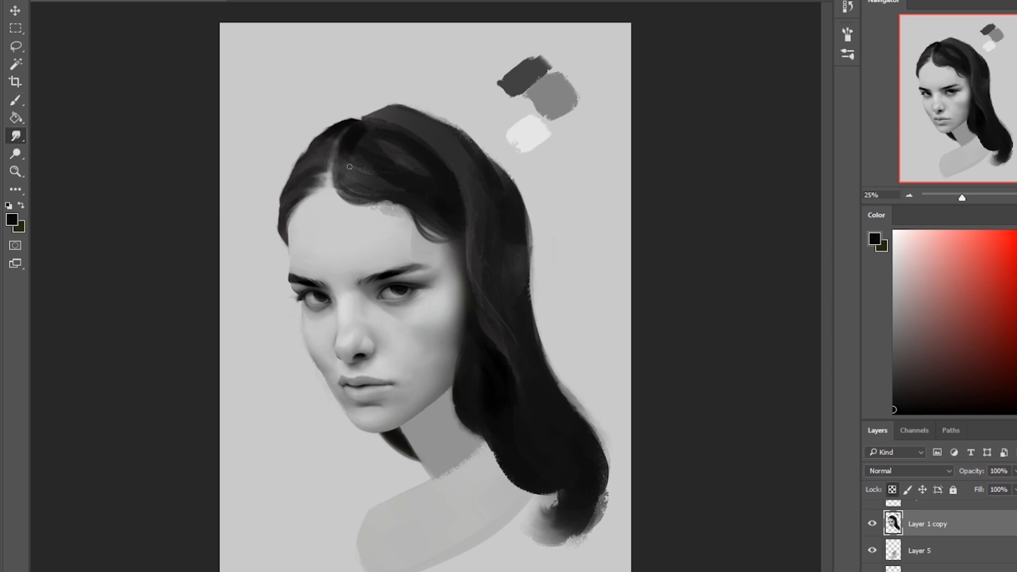
Paint strands from the parting along the forehead hairline with sampled skin and hair tones.
{"action": "key", "text": "b"}
{"action": "left_click", "coordinate": [332, 192], "text": "alt"}
{"action": "mouse_move", "coordinate": [333, 190]}
{"action": "left_mouse_down"}
{"action": "mouse_move", "coordinate": [347, 171]}
{"action": "mouse_move", "coordinate": [337, 160]}
{"action": "mouse_move", "coordinate": [361, 195]}
{"action": "left_mouse_up"}
{"action": "left_click", "coordinate": [334, 183], "text": "alt"}
{"action": "left_click", "coordinate": [367, 179], "text": "alt"}
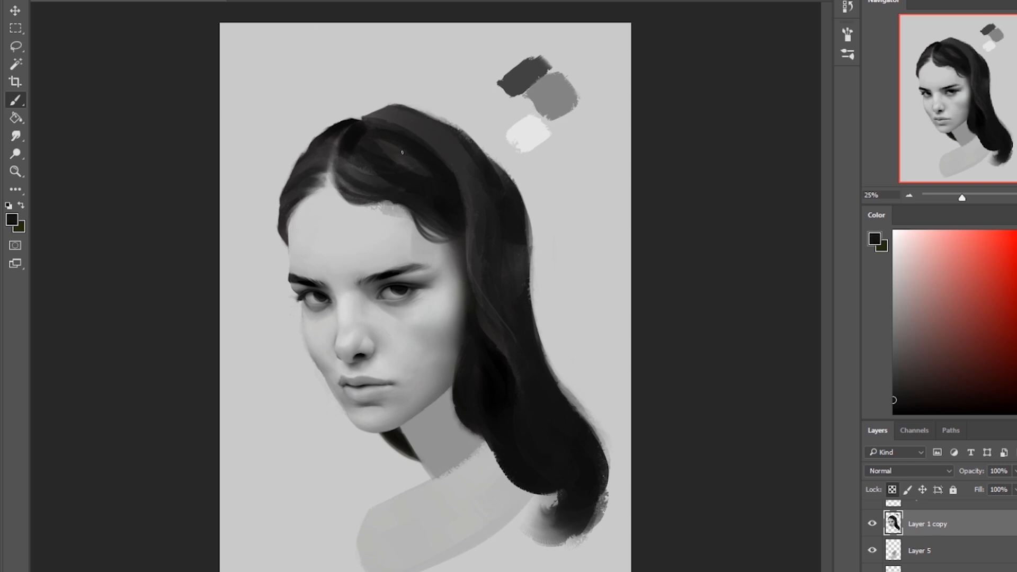
{"action": "left_click", "coordinate": [320, 167], "text": "alt"}
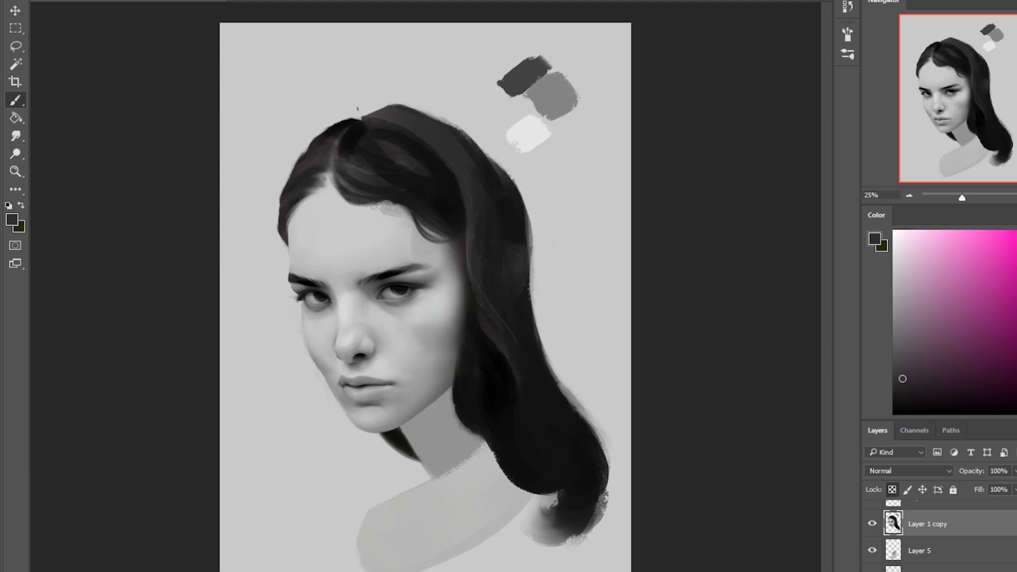
Smudge the ragged hairline above the forehead smooth and pick another brush preset at a reduced size.
{"action": "left_click", "coordinate": [378, 194], "text": "alt"}
{"action": "key", "text": "r"}
{"action": "mouse_move", "coordinate": [360, 203]}
{"action": "left_mouse_down"}
{"action": "mouse_move", "coordinate": [392, 205]}
{"action": "mouse_move", "coordinate": [385, 194]}
{"action": "left_mouse_up"}
{"action": "key", "text": "b"}
{"action": "right_click", "coordinate": [451, 291]}
{"action": "double_click", "coordinate": [509, 450]}
{"action": "key", "text": "bracketleft"}
{"action": "key", "text": "bracketleft"}
{"action": "key", "text": "bracketleft"}
{"action": "key", "text": "bracketleft"}
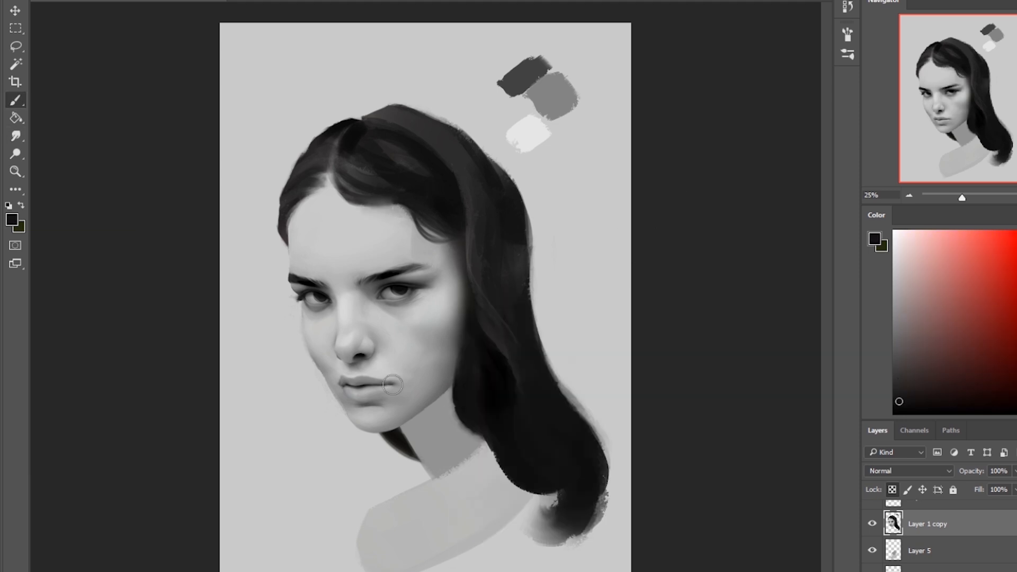
{"action": "scroll", "coordinate": [335, 373], "scroll_direction": "up", "scroll_amount": 6}
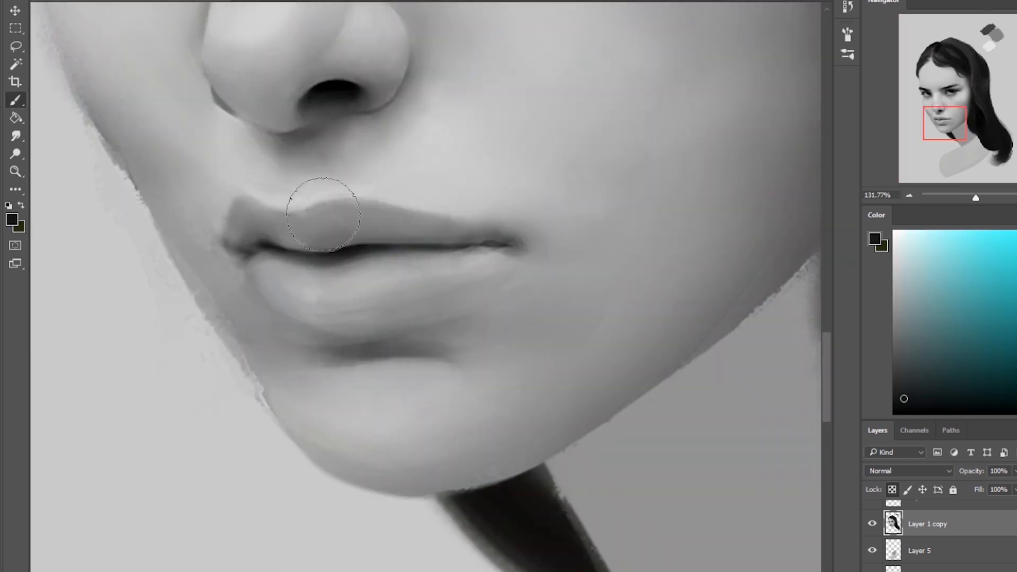
{"action": "scroll", "coordinate": [390, 390], "scroll_direction": "down", "scroll_amount": 6}
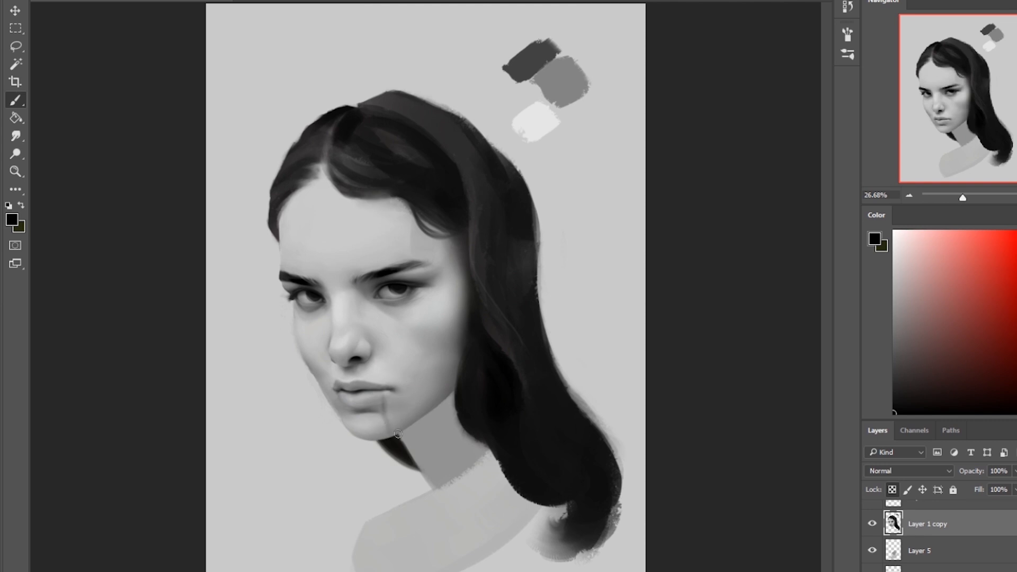
{"action": "scroll", "coordinate": [366, 410], "scroll_direction": "up", "scroll_amount": 7}
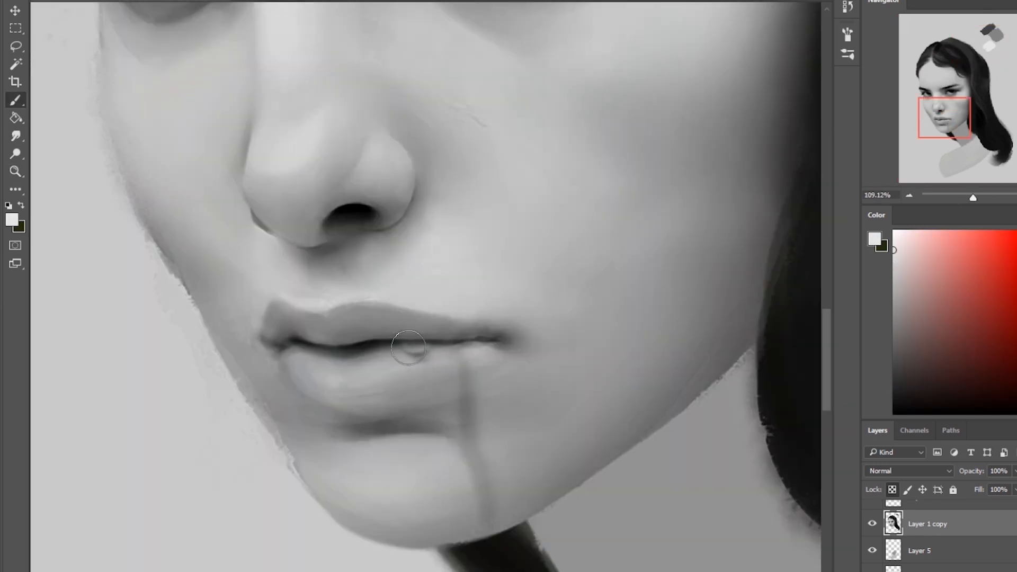
{"action": "left_click", "coordinate": [431, 351], "text": "alt"}
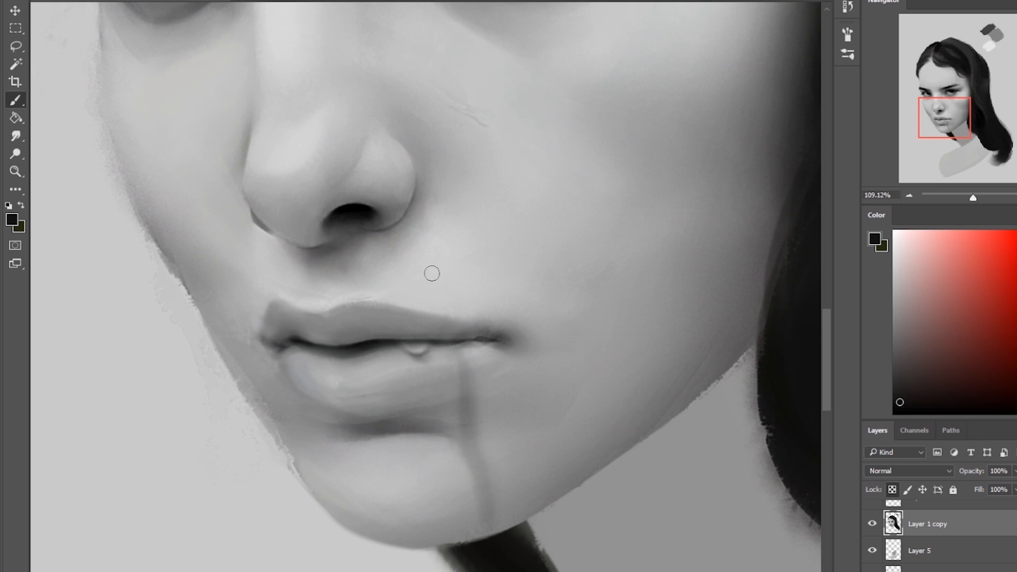
{"action": "key", "text": "ctrl+0"}
{"action": "left_click", "coordinate": [339, 315], "text": "ctrl"}
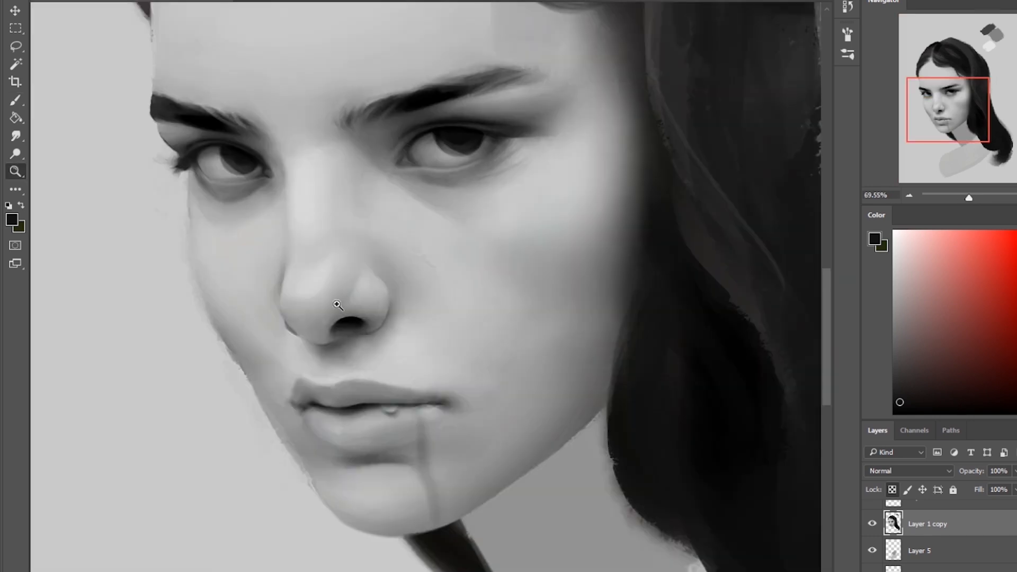
{"action": "left_click", "coordinate": [357, 352], "text": "alt"}
{"action": "key", "text": "ctrl+0"}
{"action": "left_click", "coordinate": [843, 7]}
{"action": "left_click", "coordinate": [772, 265]}
{"action": "left_click", "coordinate": [714, 85]}
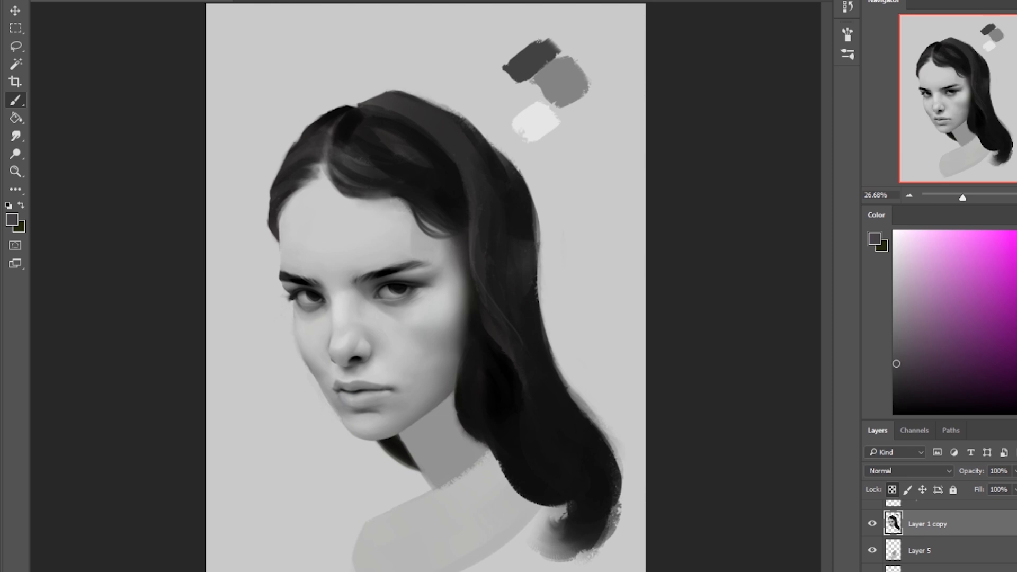
Retouch the brow area and front hair with tones sampled from the skin and hair.
{"action": "left_click", "coordinate": [363, 260], "text": "alt"}
{"action": "left_click", "coordinate": [382, 142], "text": "alt"}
{"action": "left_click", "coordinate": [374, 264], "text": "alt"}
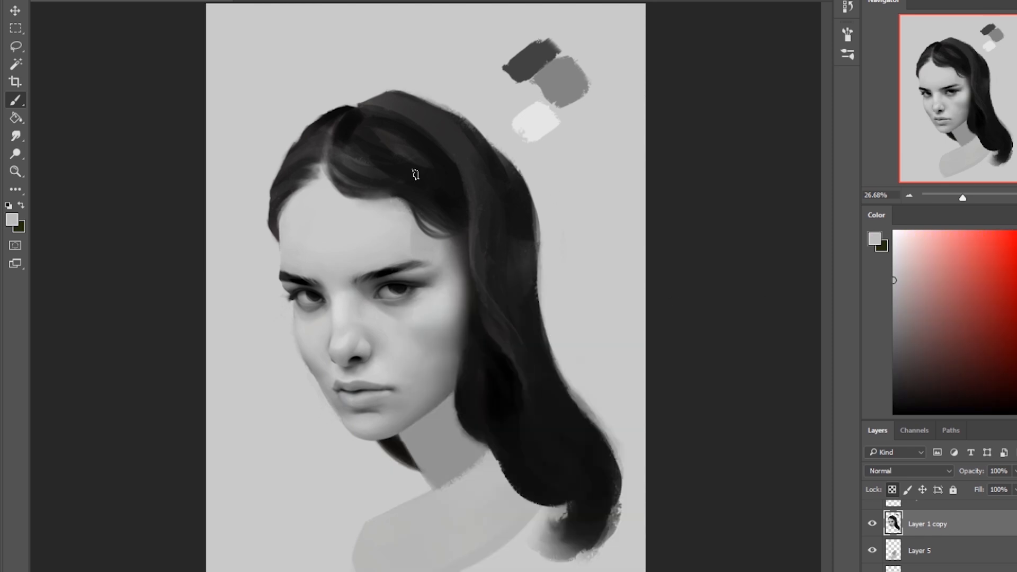
{"action": "left_click", "coordinate": [327, 215], "text": "alt"}
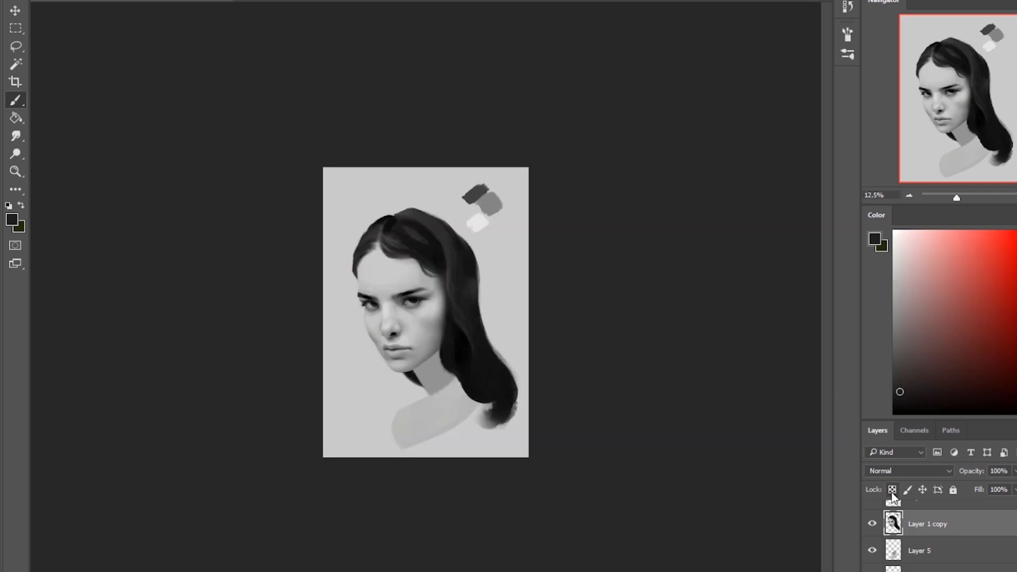
Reshape the crown of the hair with Liquify to give it more height.
{"action": "key", "text": "shift+ctrl+x"}
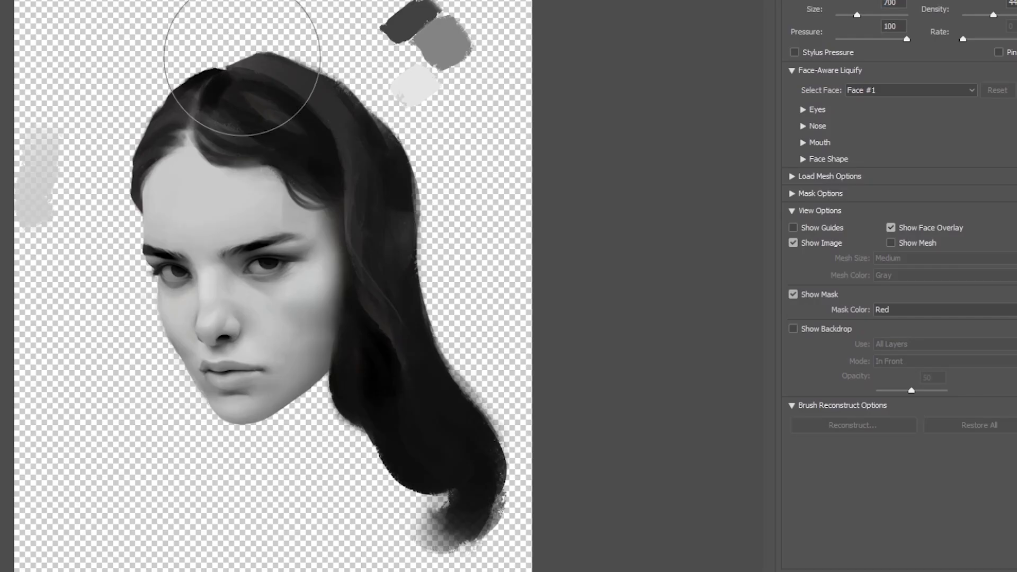
{"action": "key", "text": "ctrl+minus"}
{"action": "key", "text": "ctrl+minus"}
{"action": "key", "text": "ctrl+minus"}
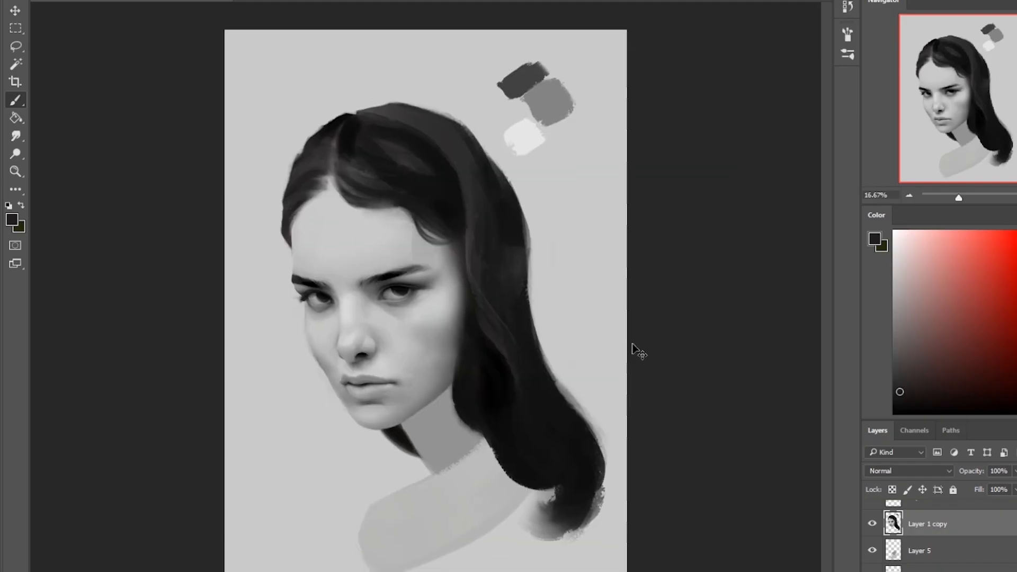
{"action": "key", "text": "ctrl+plus"}
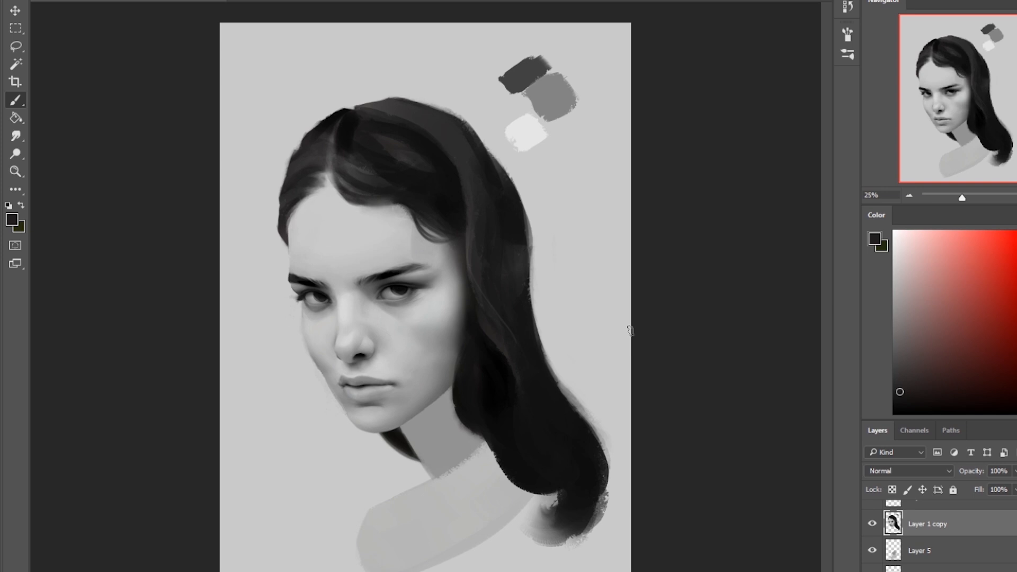
Mirror the canvas, adjust the far cheek's contour with Liquify and flip the canvas back.
{"action": "key", "text": "e"}
{"action": "key", "text": "b"}
{"action": "key", "text": "ctrl+shift+h"}
{"action": "left_click", "coordinate": [227, 1]}
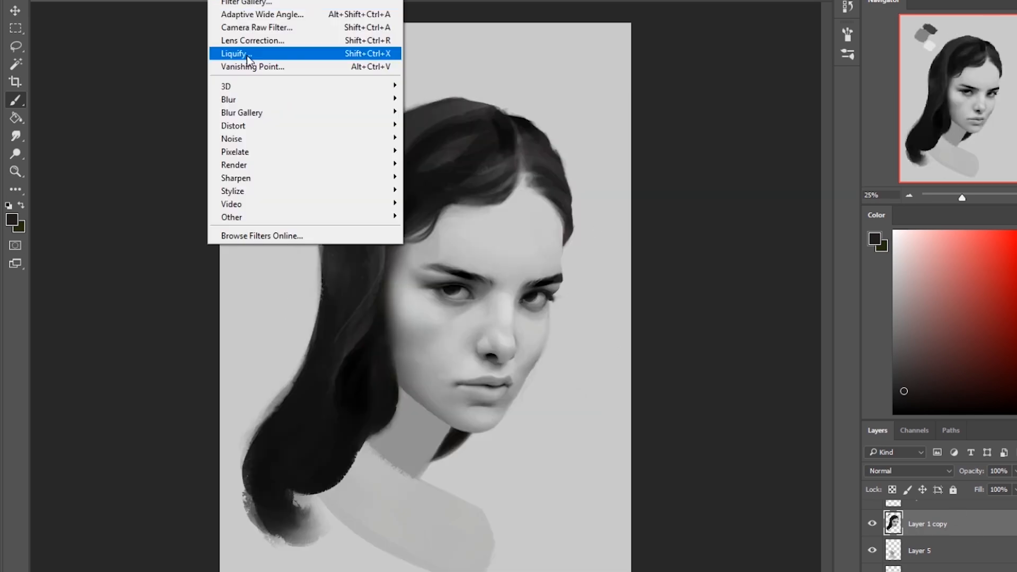
{"action": "left_click", "coordinate": [237, 53]}
{"action": "left_click_drag", "start_coordinate": [391, 345], "coordinate": [379, 363]}
{"action": "key", "text": "Return"}
{"action": "key", "text": "ctrl+shift+h"}
{"action": "key", "text": "e"}
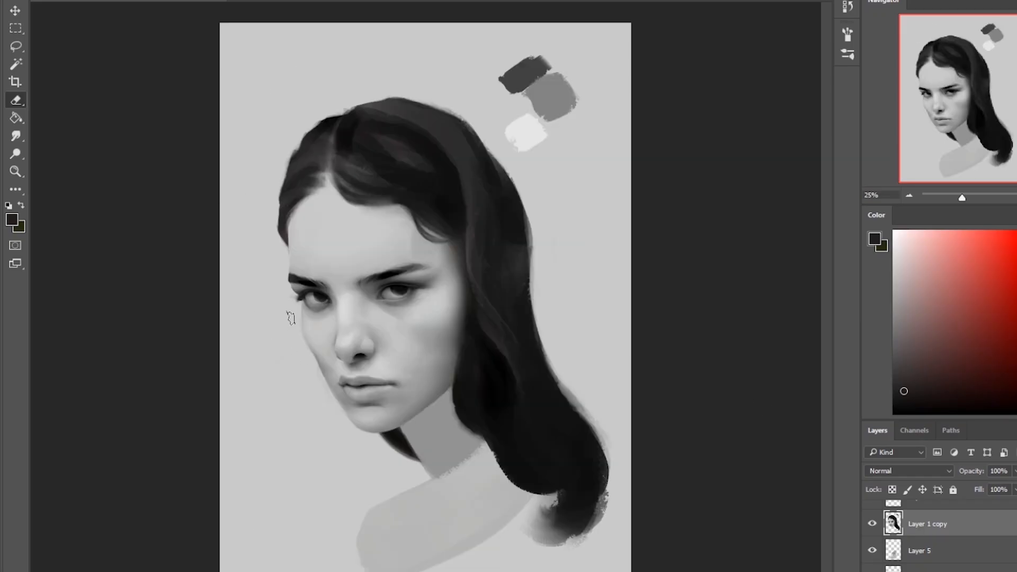
Smudge the near corner of the mouth and refine the lip line with the brush.
{"action": "key", "text": "b"}
{"action": "scroll", "coordinate": [373, 394], "scroll_direction": "up", "scroll_amount": 8}
{"action": "left_click", "coordinate": [19, 139]}
{"action": "left_click_drag", "start_coordinate": [472, 347], "coordinate": [386, 325]}
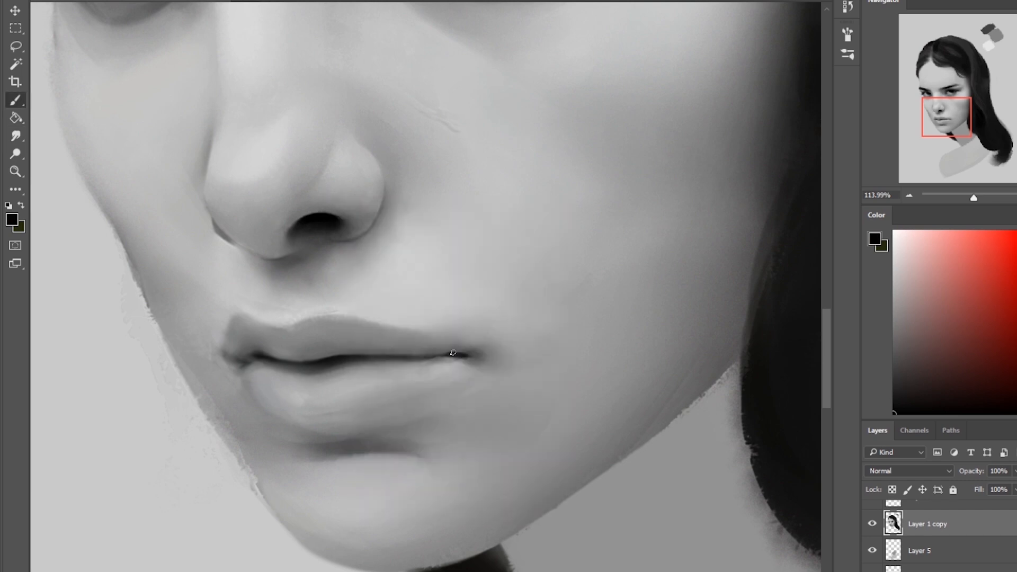
{"action": "key", "text": "ctrl+0"}
{"action": "scroll", "coordinate": [485, 317], "scroll_direction": "up", "scroll_amount": 9}
{"action": "key", "text": "bracketright"}
{"action": "key", "text": "bracketright"}
{"action": "key", "text": "b"}
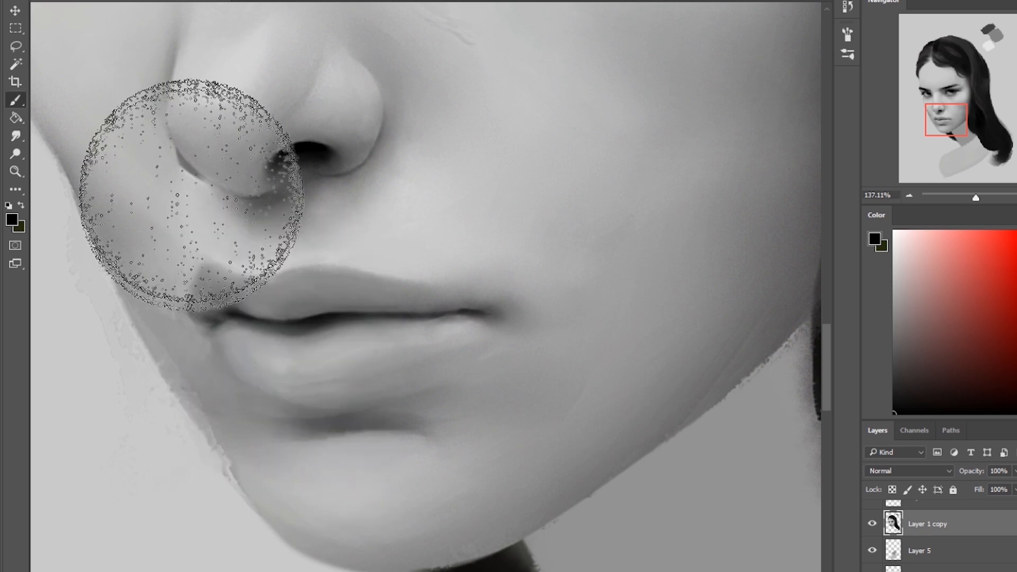
{"action": "key", "text": "ctrl+0"}
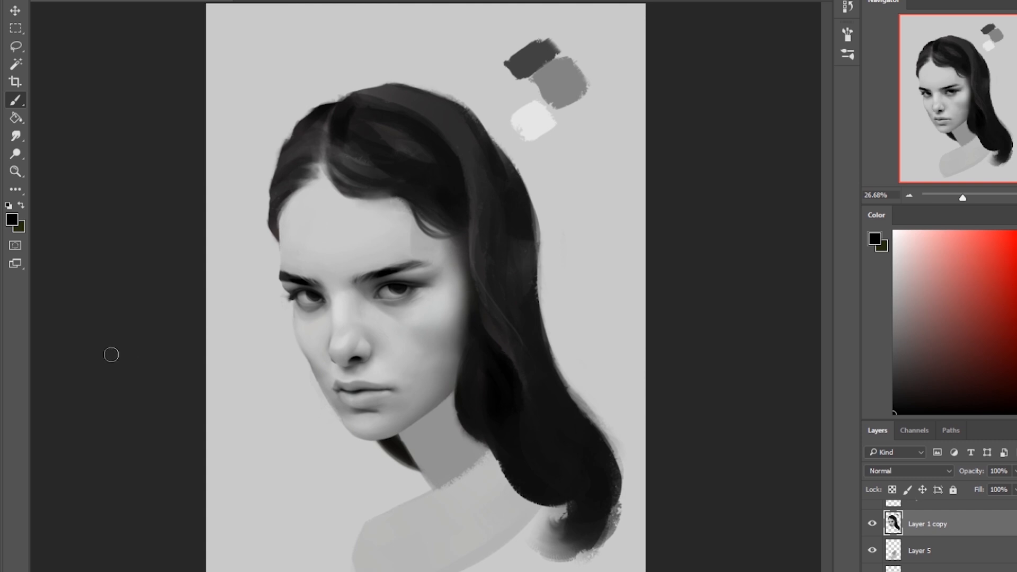
Deepen the shadow under the near cheekbone with a dark tone and brighten the lit skin with white.
{"action": "left_click", "coordinate": [456, 265], "text": "alt"}
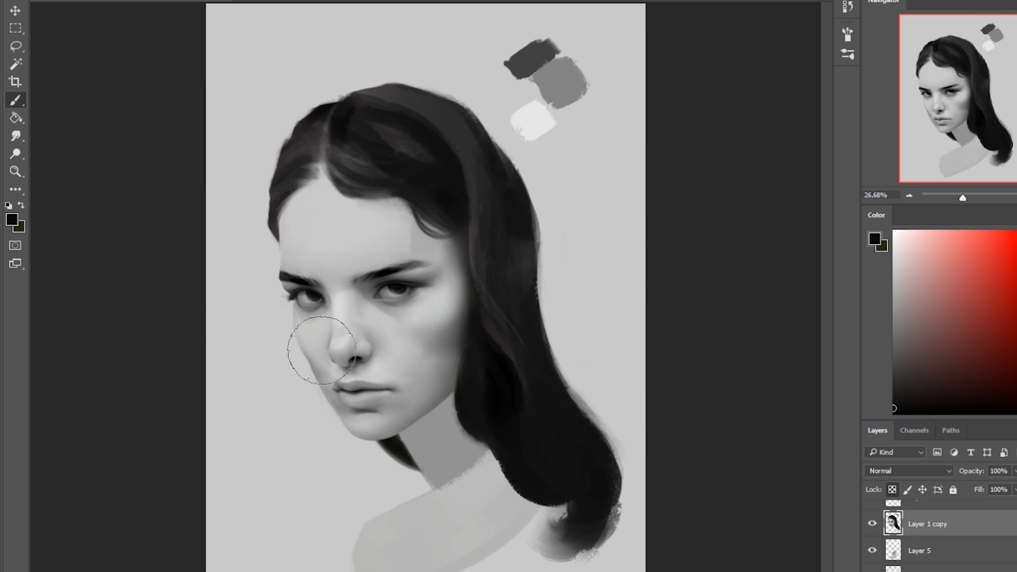
{"action": "left_click", "coordinate": [331, 262], "text": "alt"}
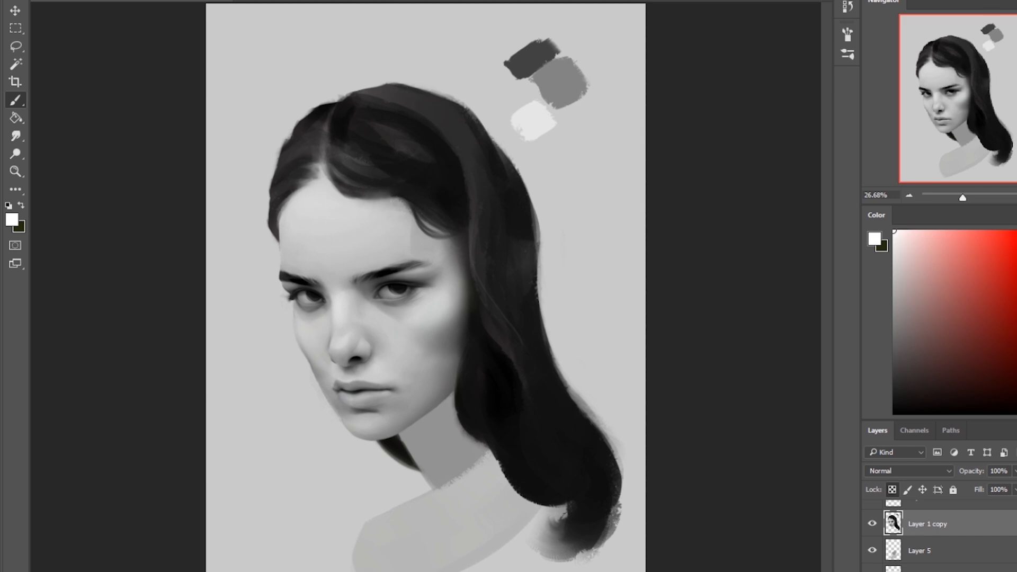
{"action": "left_click", "coordinate": [501, 371], "text": "alt"}
Clean up the outer end of the far eyebrow and the face edge with sampled tones, erasing and smudging.
{"action": "left_click", "coordinate": [307, 252], "text": "alt"}
{"action": "left_click", "coordinate": [286, 308], "text": "alt"}
{"action": "key", "text": "/"}
{"action": "left_click", "coordinate": [294, 278], "text": "alt"}
{"action": "left_click", "coordinate": [281, 274], "text": "alt"}
{"action": "left_click", "coordinate": [273, 277], "text": "alt"}
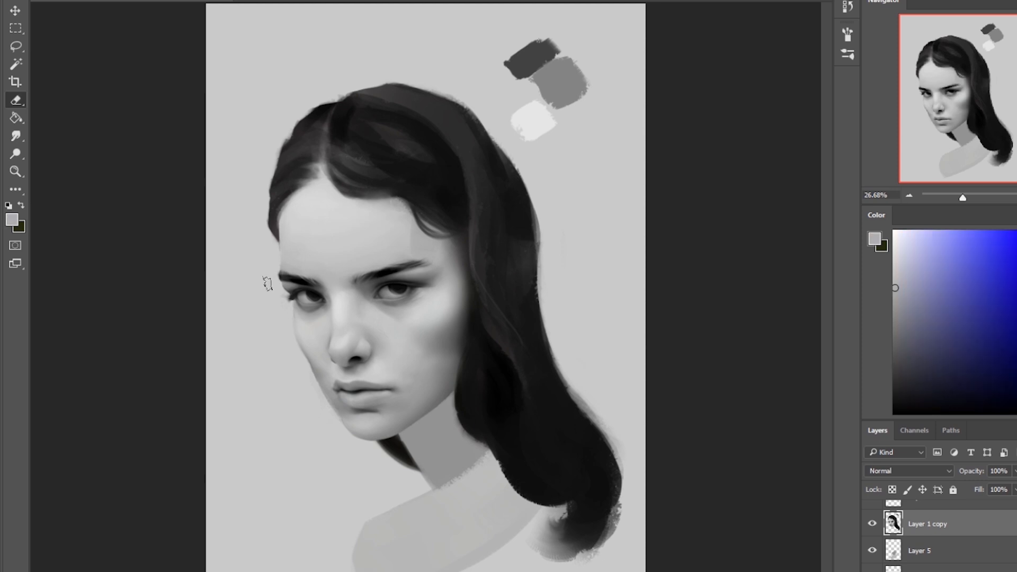
{"action": "key", "text": "r"}
{"action": "key", "text": "b"}
{"action": "left_click", "coordinate": [288, 287], "text": "alt"}
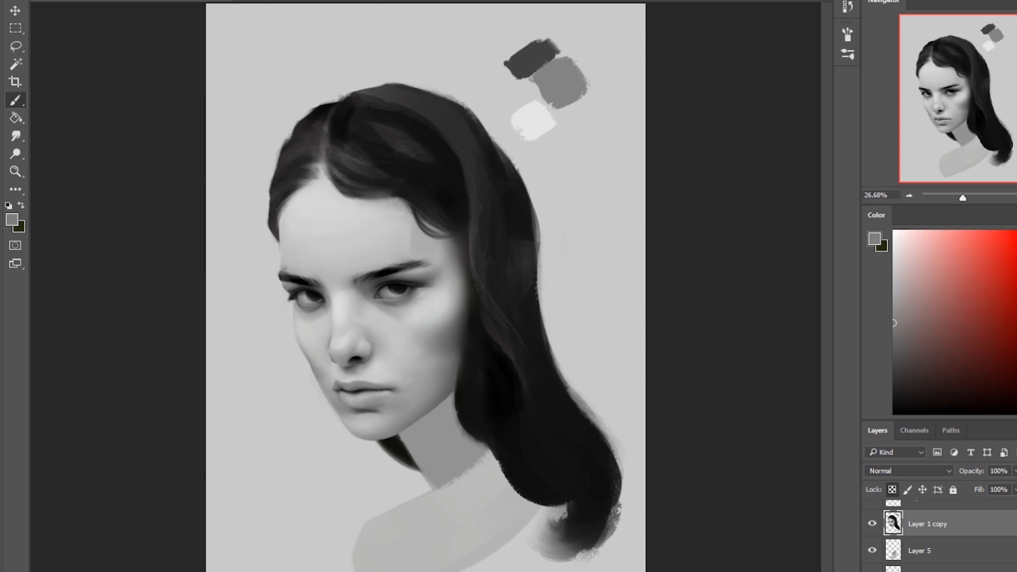
{"action": "left_click", "coordinate": [295, 324], "text": "alt"}
Retouch the upper eyelids and irises of both eyes with tones sampled around the eyes.
{"action": "scroll", "coordinate": [354, 296], "scroll_direction": "up", "scroll_amount": 5}
{"action": "left_click", "coordinate": [518, 304], "text": "alt"}
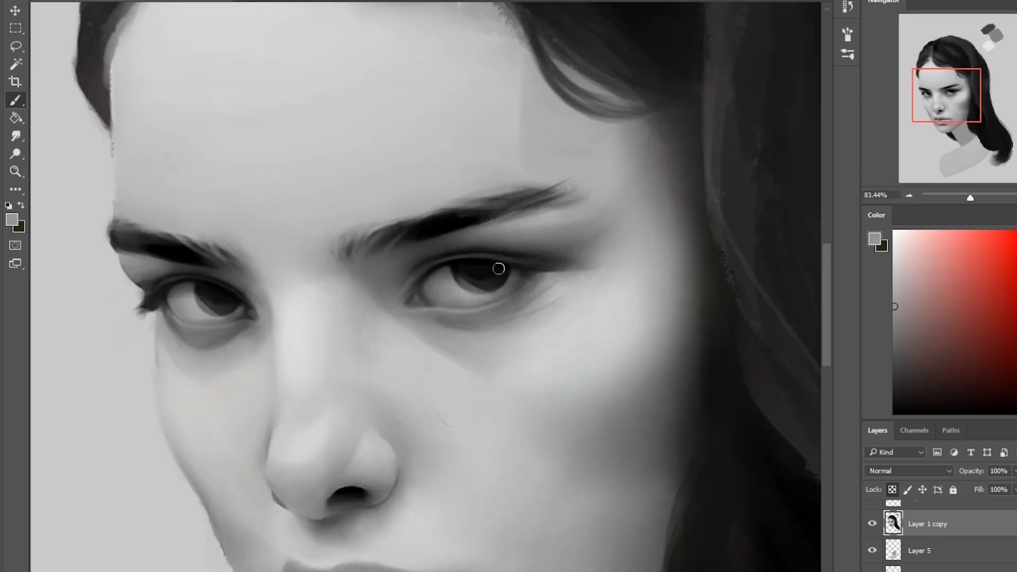
{"action": "left_click", "coordinate": [480, 259], "text": "alt"}
{"action": "left_click", "coordinate": [498, 260], "text": "alt"}
{"action": "left_click", "coordinate": [214, 281], "text": "alt"}
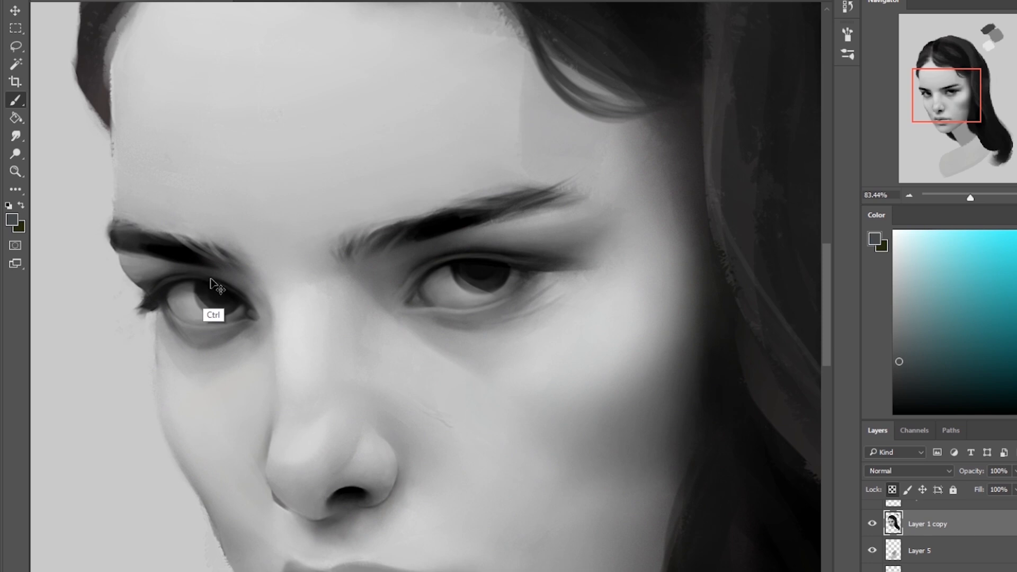
{"action": "scroll", "coordinate": [928, 530], "scroll_direction": "up", "scroll_amount": 2}
Retouch the hairline along the upper forehead with sampled skin and dark hair tones and smudge the edge.
{"action": "key", "text": "ctrl+0"}
{"action": "left_click", "coordinate": [347, 199], "text": "alt"}
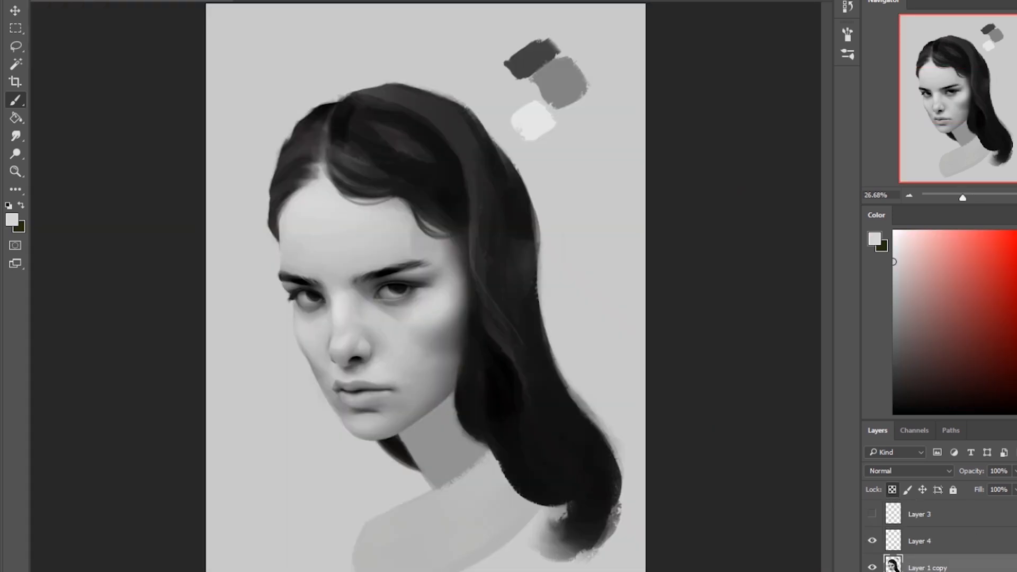
{"action": "left_click", "coordinate": [352, 157], "text": "alt"}
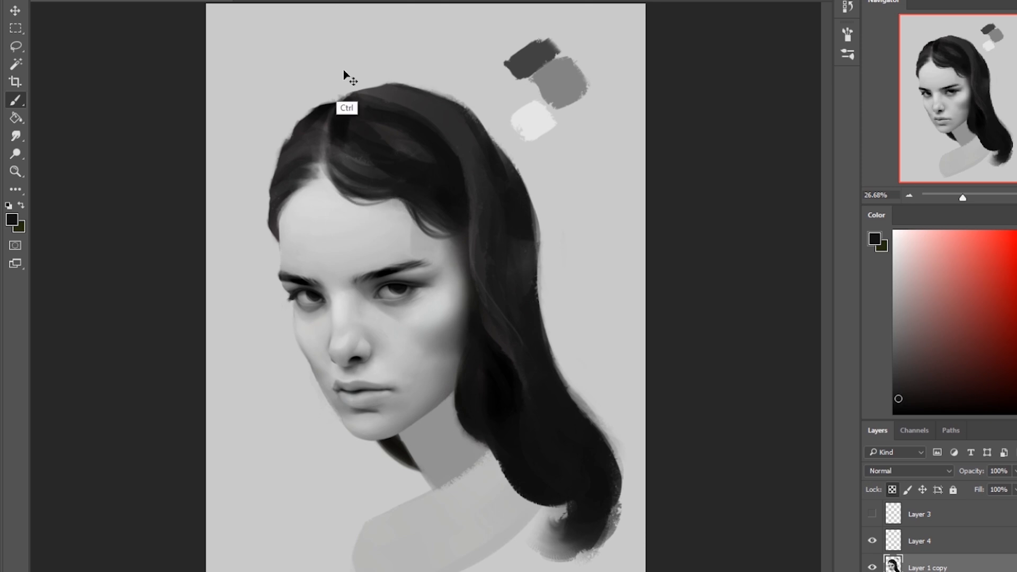
{"action": "left_click_drag", "start_coordinate": [345, 199], "coordinate": [407, 209]}
{"action": "key", "text": "r"}
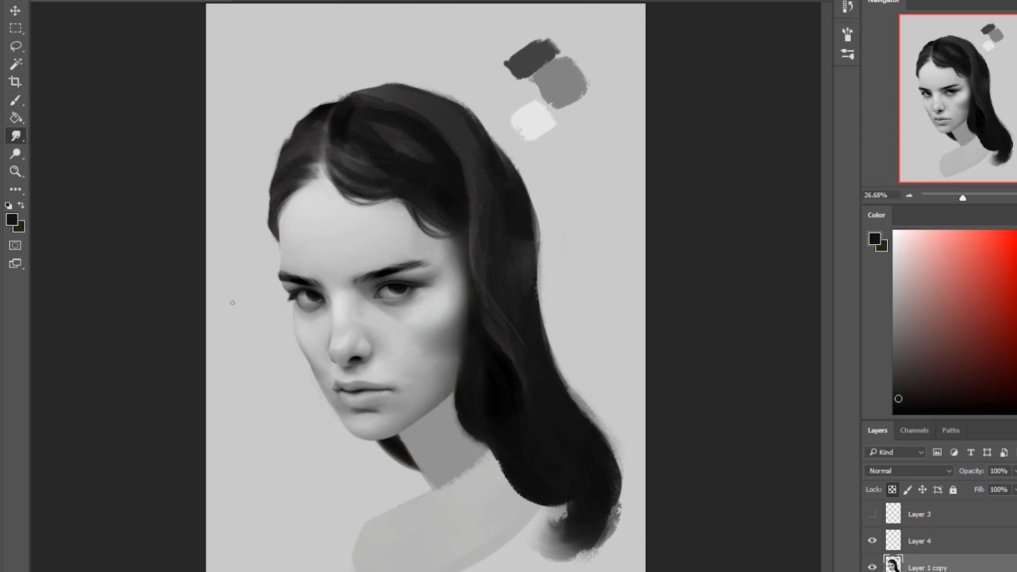
Create a new layer and refine the hair edge near the temple using another brush preset, sampled tones and the eraser.
{"action": "key", "text": "b"}
{"action": "left_click", "coordinate": [398, 137], "text": "alt"}
{"action": "right_click", "coordinate": [407, 226]}
{"action": "double_click", "coordinate": [485, 326]}
{"action": "key", "text": "ctrl+shift+alt+n"}
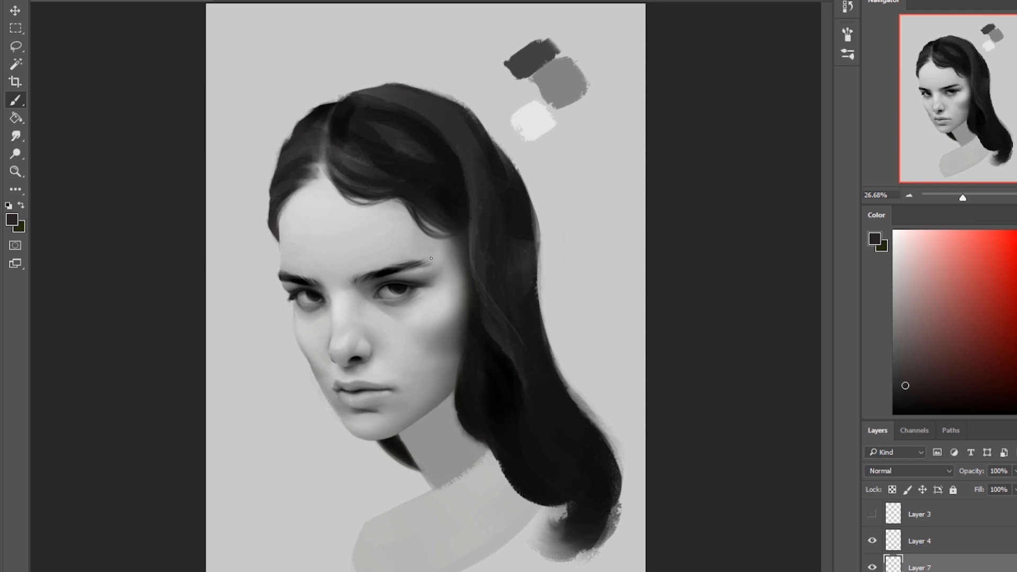
{"action": "left_click", "coordinate": [437, 256], "text": "alt"}
{"action": "key", "text": "e"}
{"action": "key", "text": "b"}
Darken the curved lock at the temple on Layer 1 copy with a sampled black and a soft brush.
{"action": "right_click", "coordinate": [440, 321]}
{"action": "left_click", "coordinate": [480, 507]}
{"action": "left_click", "coordinate": [920, 571]}
{"action": "left_click", "coordinate": [428, 152], "text": "alt"}
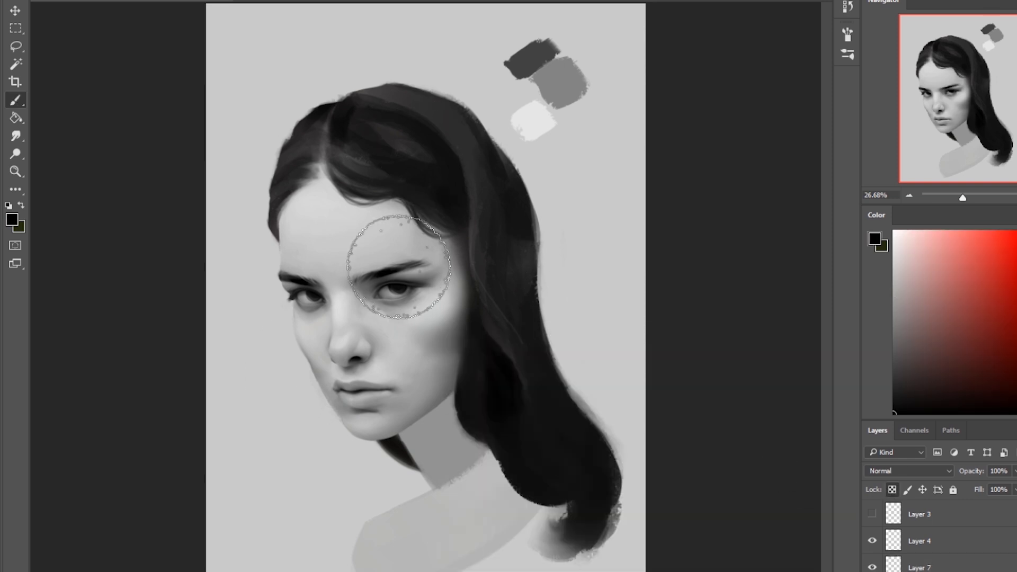
{"action": "key", "text": "bracketleft"}
{"action": "key", "text": "bracketleft"}
{"action": "key", "text": "bracketleft"}
{"action": "left_click_drag", "start_coordinate": [439, 225], "coordinate": [435, 230]}
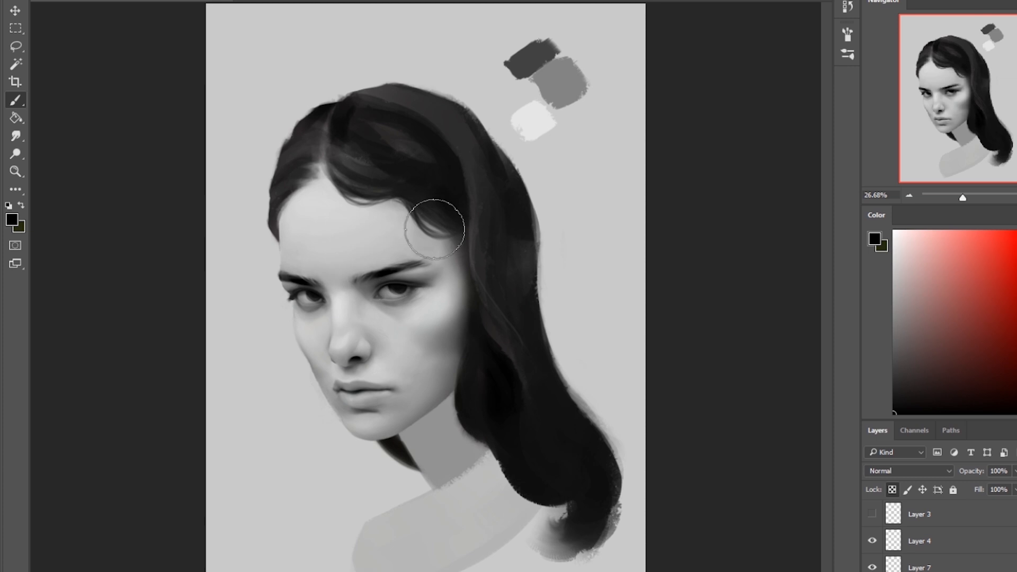
Touch up the lit areas with a smaller brush in the near-white swatch tone and smudge the result.
{"action": "left_click", "coordinate": [533, 121], "text": "alt"}
{"action": "key", "text": "bracketleft"}
{"action": "key", "text": "bracketleft"}
{"action": "key", "text": "bracketleft"}
{"action": "key", "text": "bracketleft"}
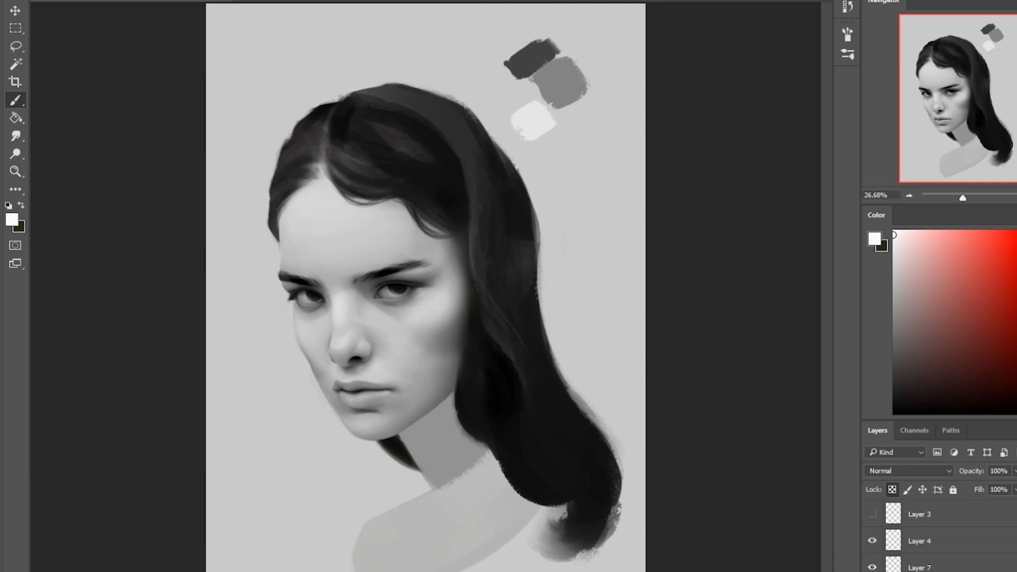
{"action": "key", "text": "r"}
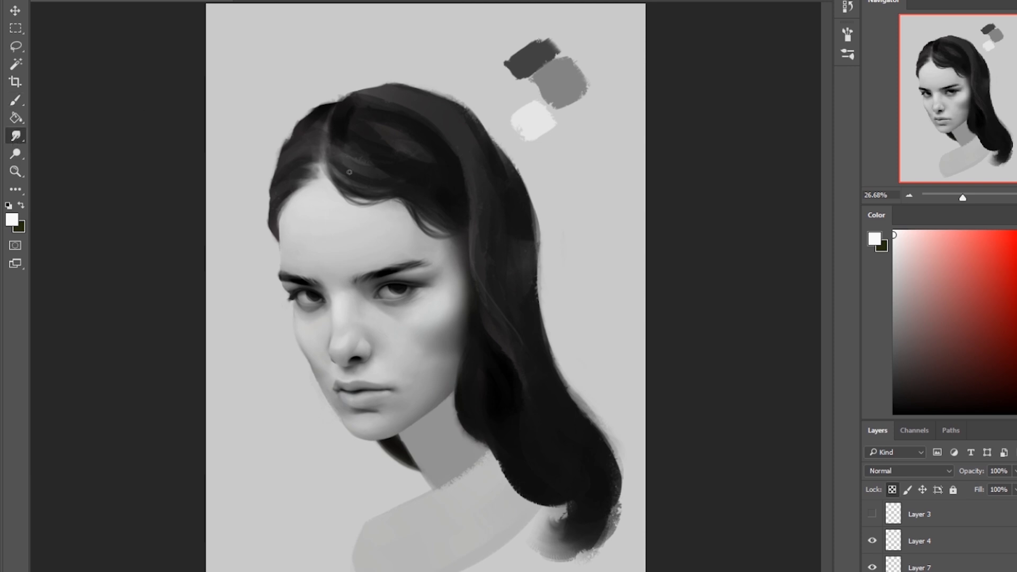
Sharpen the eyes and eyebrows with the Sharpen tool and restore the Smudge tool.
{"action": "right_click", "coordinate": [15, 136]}
{"action": "left_click", "coordinate": [58, 152]}
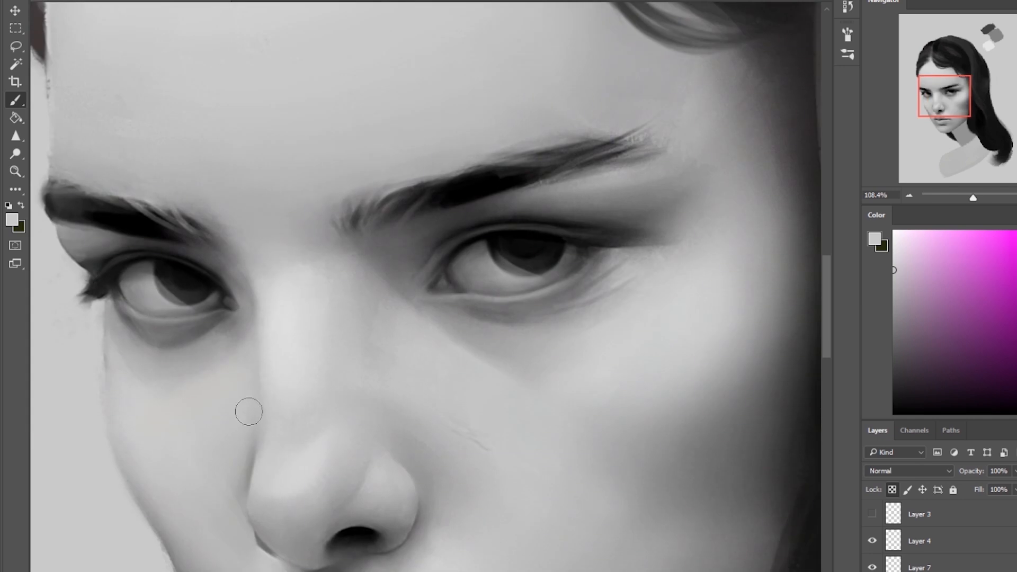
{"action": "key", "text": "ctrl+0"}
{"action": "right_click", "coordinate": [16, 136]}
{"action": "left_click", "coordinate": [57, 158]}
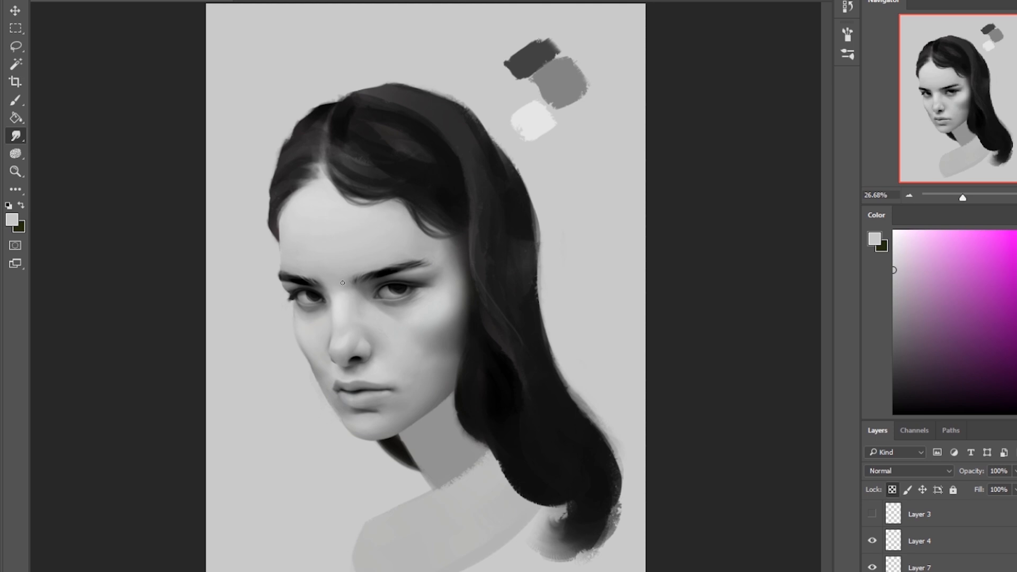
Paint broad strands across the crown and above the forehead with a tone sampled from the hair.
{"action": "key", "text": "ctrl+minus"}
{"action": "key", "text": "b"}
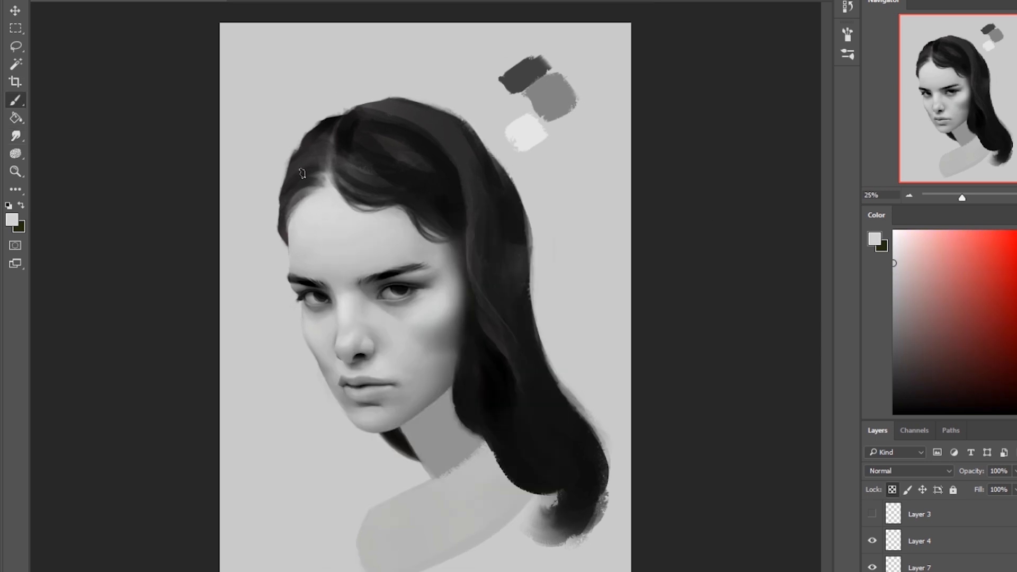
{"action": "left_click", "coordinate": [386, 136], "text": "alt"}
{"action": "left_click_drag", "start_coordinate": [347, 122], "coordinate": [433, 153]}
{"action": "mouse_move", "coordinate": [352, 164]}
{"action": "left_mouse_down"}
{"action": "mouse_move", "coordinate": [387, 175]}
{"action": "mouse_move", "coordinate": [434, 168]}
{"action": "mouse_move", "coordinate": [449, 180]}
{"action": "left_mouse_up"}
{"action": "left_click", "coordinate": [441, 92], "text": "alt"}
Add thin strands on both sides of the parting with a much smaller brush.
{"action": "key", "text": "bracketleft"}
{"action": "key", "text": "bracketleft"}
{"action": "key", "text": "bracketleft"}
{"action": "key", "text": "bracketleft"}
{"action": "key", "text": "bracketleft"}
{"action": "key", "text": "bracketleft"}
{"action": "left_click_drag", "start_coordinate": [321, 170], "coordinate": [291, 179]}
{"action": "mouse_move", "coordinate": [328, 149]}
{"action": "left_mouse_down"}
{"action": "mouse_move", "coordinate": [303, 166]}
{"action": "mouse_move", "coordinate": [301, 197]}
{"action": "mouse_move", "coordinate": [442, 225]}
{"action": "left_mouse_up"}
Soften the hairline around the parting with sampled skin and hair tones, using another brush preset.
{"action": "left_click", "coordinate": [315, 162], "text": "alt"}
{"action": "left_click", "coordinate": [339, 211], "text": "alt"}
{"action": "left_click", "coordinate": [338, 205], "text": "alt"}
{"action": "right_click", "coordinate": [430, 204]}
{"action": "left_click", "coordinate": [478, 396]}
{"action": "left_click", "coordinate": [352, 186], "text": "alt"}
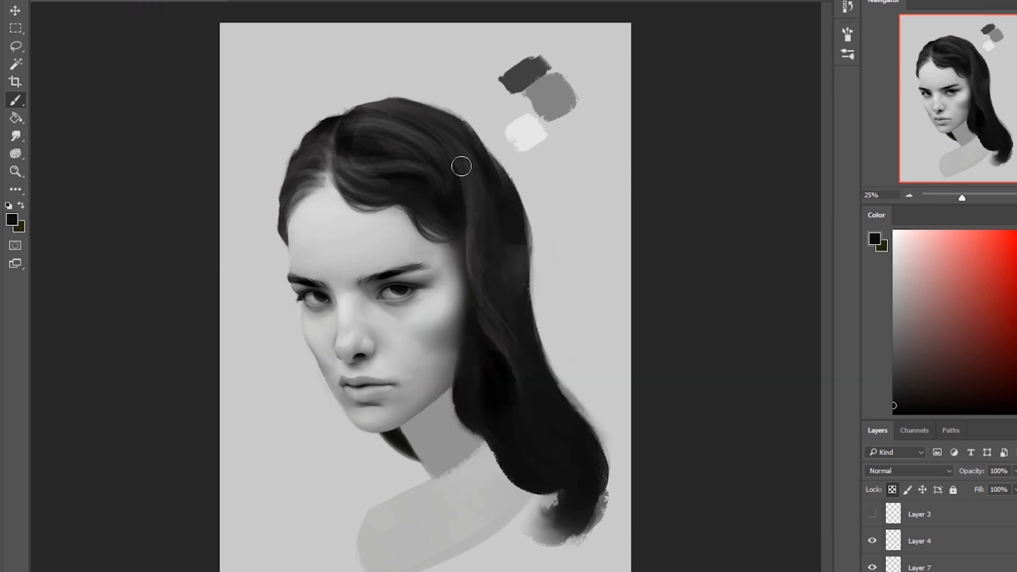
Darken the hair beside the near temple and along the parting with sampled tones and a different brush preset.
{"action": "right_click", "coordinate": [439, 245]}
{"action": "left_click", "coordinate": [488, 439]}
{"action": "left_click", "coordinate": [477, 210], "text": "alt"}
{"action": "left_click_drag", "start_coordinate": [463, 230], "coordinate": [463, 293]}
{"action": "left_click", "coordinate": [348, 125], "text": "alt"}
{"action": "left_click_drag", "start_coordinate": [340, 124], "coordinate": [333, 157]}
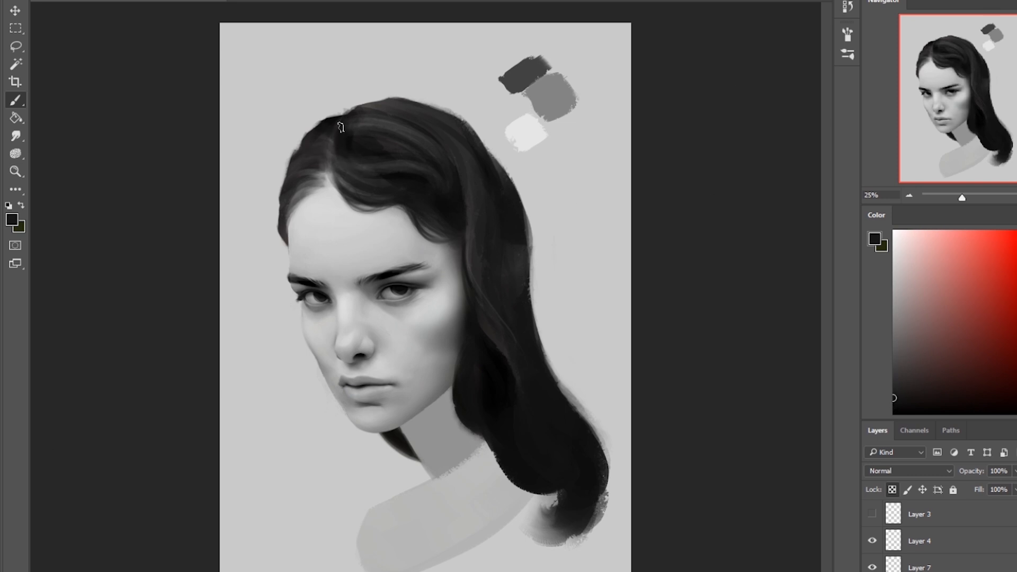
Trim the hair's outer edge at the top of the parting with the eraser and smudge it.
{"action": "left_click", "coordinate": [340, 127], "text": "alt"}
{"action": "key", "text": "e"}
{"action": "mouse_move", "coordinate": [337, 112]}
{"action": "left_mouse_down"}
{"action": "mouse_move", "coordinate": [350, 97]}
{"action": "mouse_move", "coordinate": [321, 110]}
{"action": "left_mouse_up"}
{"action": "key", "text": "r"}
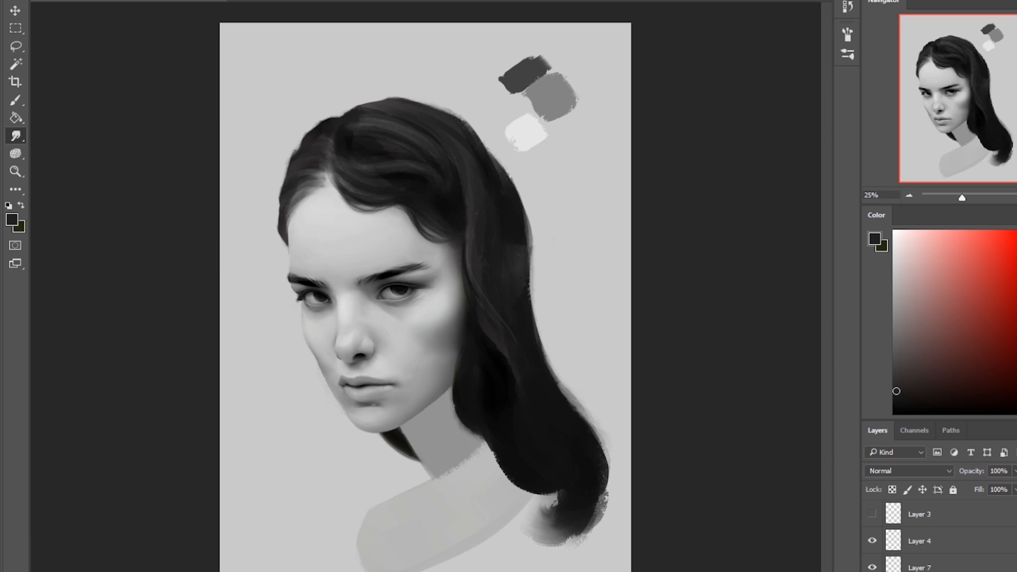
Retouch the skin around the far corner of the mouth with sampled tones and smudge it.
{"action": "key", "text": "b"}
{"action": "left_click", "coordinate": [339, 392], "text": "alt"}
{"action": "left_click", "coordinate": [343, 390], "text": "alt"}
{"action": "key", "text": "r"}
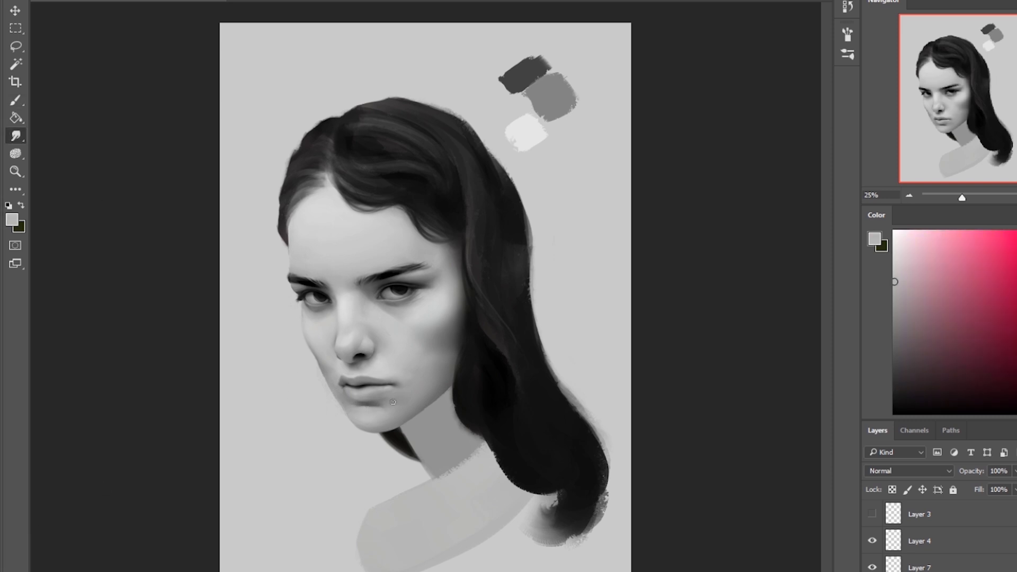
Paint dark hair over the forehead edge just below the parting with sampled tones.
{"action": "key", "text": "b"}
{"action": "left_click", "coordinate": [332, 231], "text": "alt"}
{"action": "left_click", "coordinate": [370, 182], "text": "alt"}
{"action": "left_click_drag", "start_coordinate": [337, 173], "coordinate": [349, 189]}
{"action": "left_click_drag", "start_coordinate": [331, 171], "coordinate": [338, 192]}
Paint fine flowing strands through the swept hair from the crown to the near temple.
{"action": "left_click", "coordinate": [375, 191], "text": "alt"}
{"action": "left_click", "coordinate": [432, 198], "text": "alt"}
{"action": "left_click_drag", "start_coordinate": [394, 162], "coordinate": [429, 174]}
{"action": "mouse_move", "coordinate": [365, 112]}
{"action": "left_mouse_down"}
{"action": "mouse_move", "coordinate": [422, 145]}
{"action": "mouse_move", "coordinate": [459, 199]}
{"action": "left_mouse_up"}
{"action": "left_click", "coordinate": [451, 99], "text": "alt"}
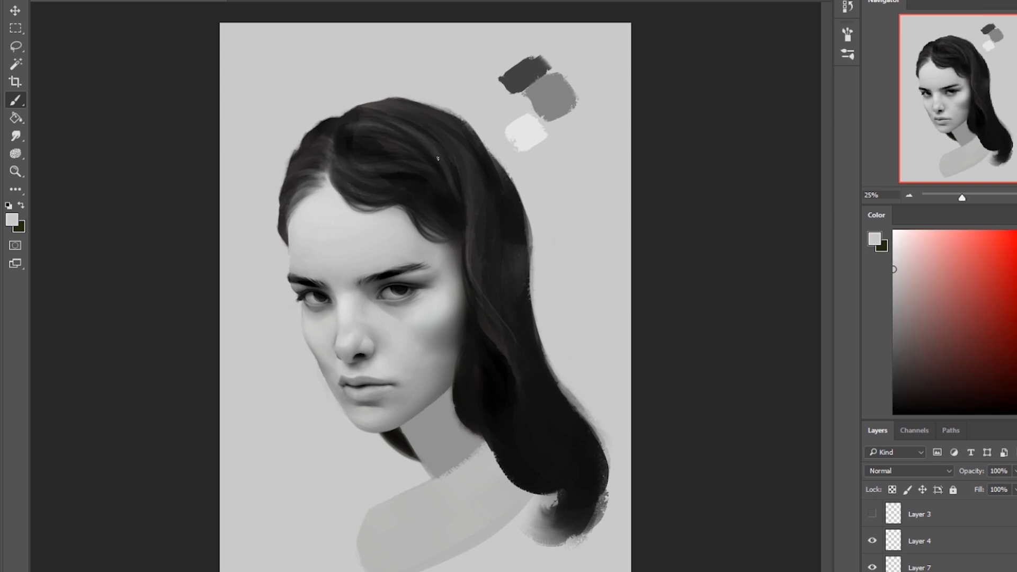
{"action": "left_click_drag", "start_coordinate": [442, 151], "coordinate": [457, 208]}
{"action": "left_click_drag", "start_coordinate": [400, 150], "coordinate": [444, 177]}
{"action": "left_click_drag", "start_coordinate": [350, 143], "coordinate": [415, 153]}
{"action": "left_click", "coordinate": [413, 158], "text": "alt"}
{"action": "mouse_move", "coordinate": [385, 142]}
{"action": "left_mouse_down"}
{"action": "mouse_move", "coordinate": [416, 153]}
{"action": "mouse_move", "coordinate": [457, 193]}
{"action": "left_mouse_up"}
Lock the layer's transparent pixels and darken the lower hair mass with a larger brush in sampled black.
{"action": "left_click", "coordinate": [495, 391], "text": "alt"}
{"action": "left_click", "coordinate": [892, 490]}
{"action": "key", "text": "bracketright"}
{"action": "key", "text": "bracketright"}
{"action": "key", "text": "bracketright"}
{"action": "left_click_drag", "start_coordinate": [509, 450], "coordinate": [575, 499]}
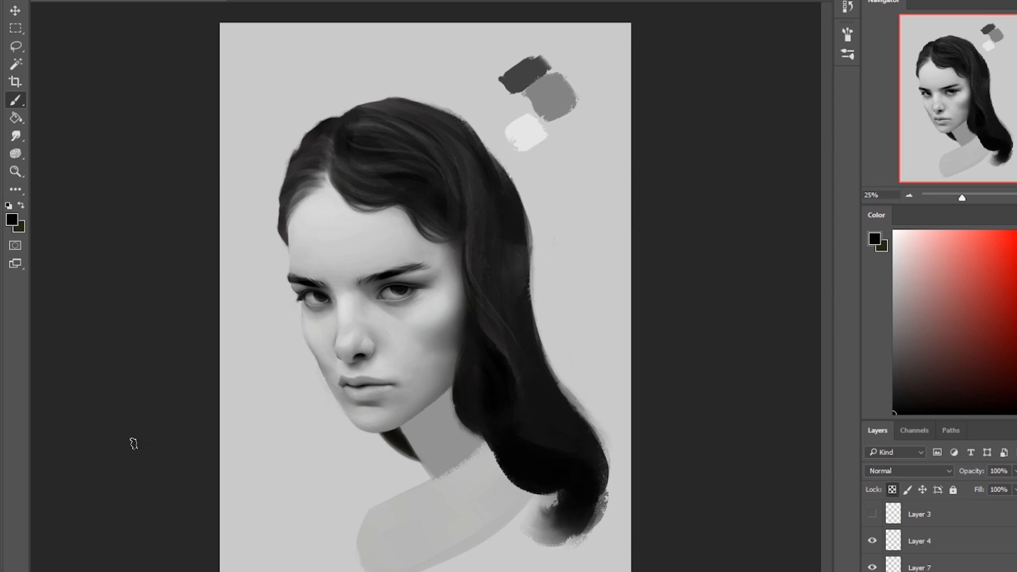
Reshape the hairline below the parting by alternating sampled forehead and dark hair tones.
{"action": "left_click", "coordinate": [331, 204], "text": "alt"}
{"action": "mouse_move", "coordinate": [337, 187]}
{"action": "left_mouse_down"}
{"action": "mouse_move", "coordinate": [373, 206]}
{"action": "mouse_move", "coordinate": [392, 199]}
{"action": "mouse_move", "coordinate": [354, 203]}
{"action": "mouse_move", "coordinate": [359, 209]}
{"action": "mouse_move", "coordinate": [392, 209]}
{"action": "mouse_move", "coordinate": [354, 202]}
{"action": "left_mouse_up"}
{"action": "left_click", "coordinate": [366, 175], "text": "alt"}
{"action": "left_click", "coordinate": [329, 197], "text": "alt"}
{"action": "left_click", "coordinate": [368, 223], "text": "alt"}
{"action": "left_click", "coordinate": [350, 213], "text": "alt"}
{"action": "left_click", "coordinate": [365, 186], "text": "alt"}
{"action": "left_click", "coordinate": [345, 212], "text": "alt"}
{"action": "left_click", "coordinate": [363, 183], "text": "alt"}
{"action": "left_click", "coordinate": [357, 215], "text": "alt"}
{"action": "left_click", "coordinate": [359, 182], "text": "alt"}
{"action": "mouse_move", "coordinate": [344, 192]}
{"action": "left_mouse_down"}
{"action": "mouse_move", "coordinate": [350, 202]}
{"action": "mouse_move", "coordinate": [333, 175]}
{"action": "left_mouse_up"}
{"action": "left_click", "coordinate": [335, 198], "text": "alt"}
{"action": "left_click", "coordinate": [329, 189], "text": "alt"}
{"action": "left_click", "coordinate": [366, 180], "text": "alt"}
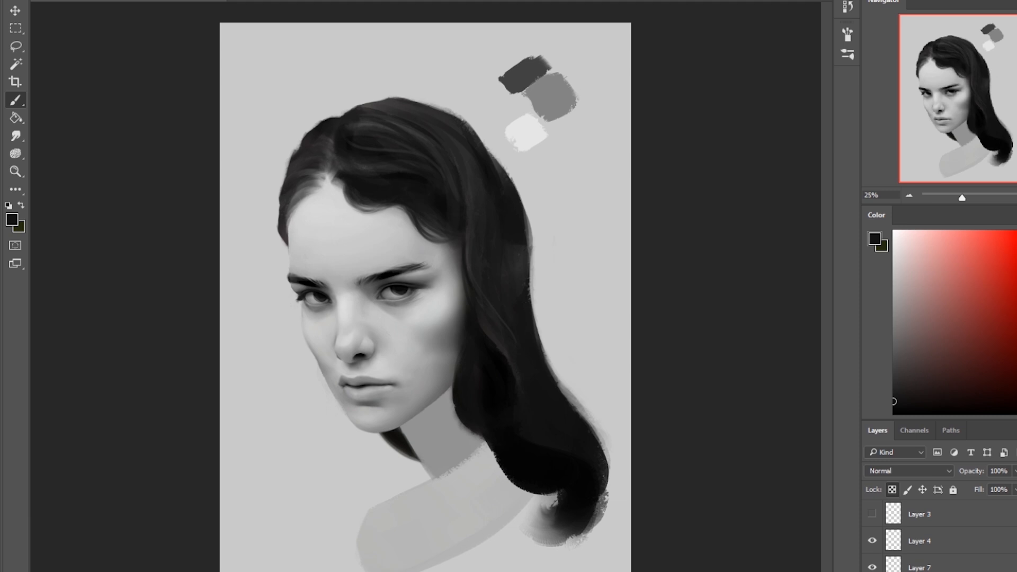
{"action": "left_click", "coordinate": [346, 208], "text": "alt"}
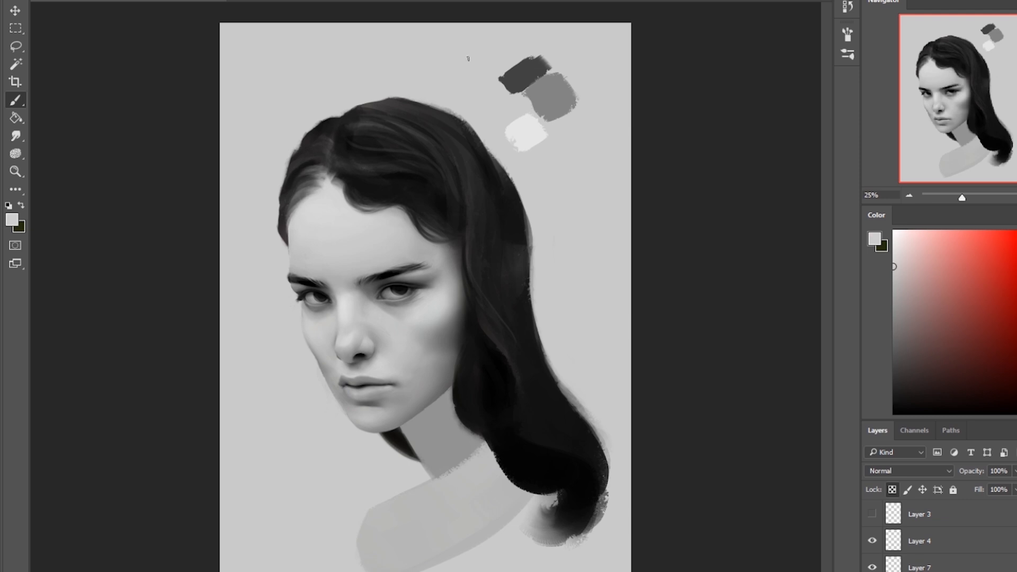
{"action": "left_click", "coordinate": [357, 169], "text": "alt"}
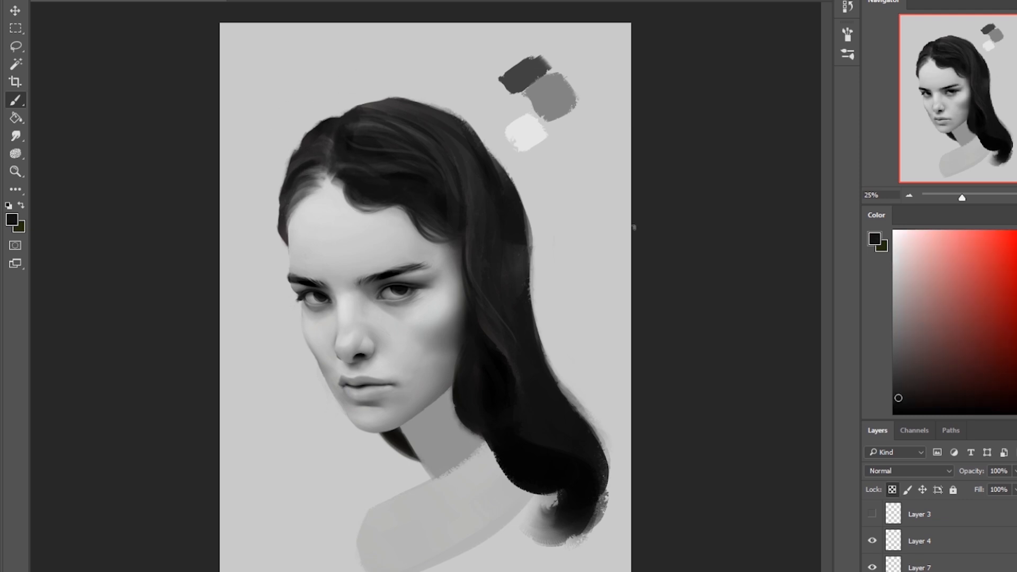
Select Layer 5 and shade the neck and shoulder with sampled tones, reducing the brush size and smudging.
{"action": "scroll", "coordinate": [931, 526], "scroll_direction": "down", "scroll_amount": 3}
{"action": "left_click", "coordinate": [931, 524]}
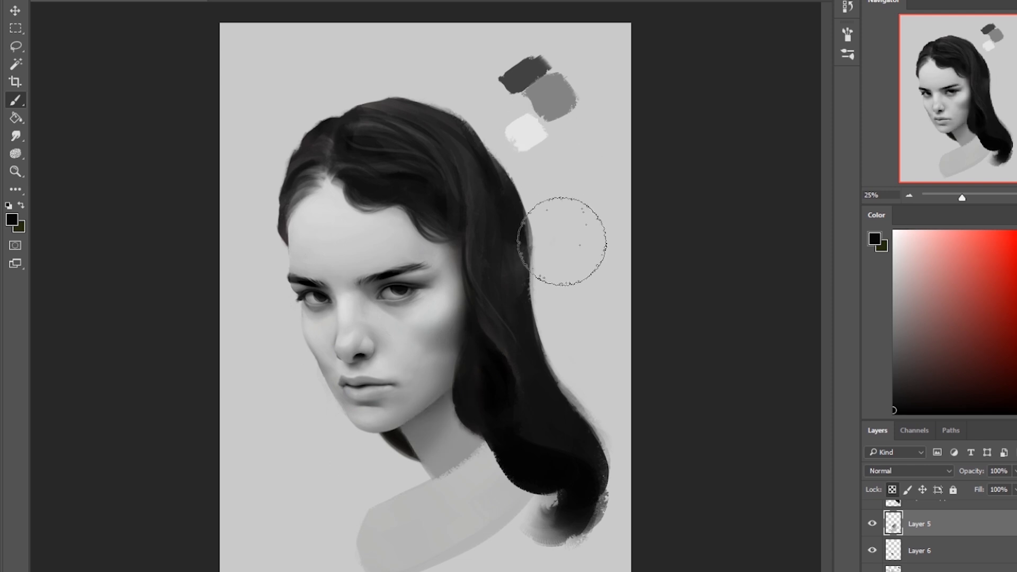
{"action": "left_click", "coordinate": [466, 383], "text": "alt"}
{"action": "key", "text": "["}
{"action": "key", "text": "["}
{"action": "key", "text": "["}
{"action": "key", "text": "["}
{"action": "key", "text": "["}
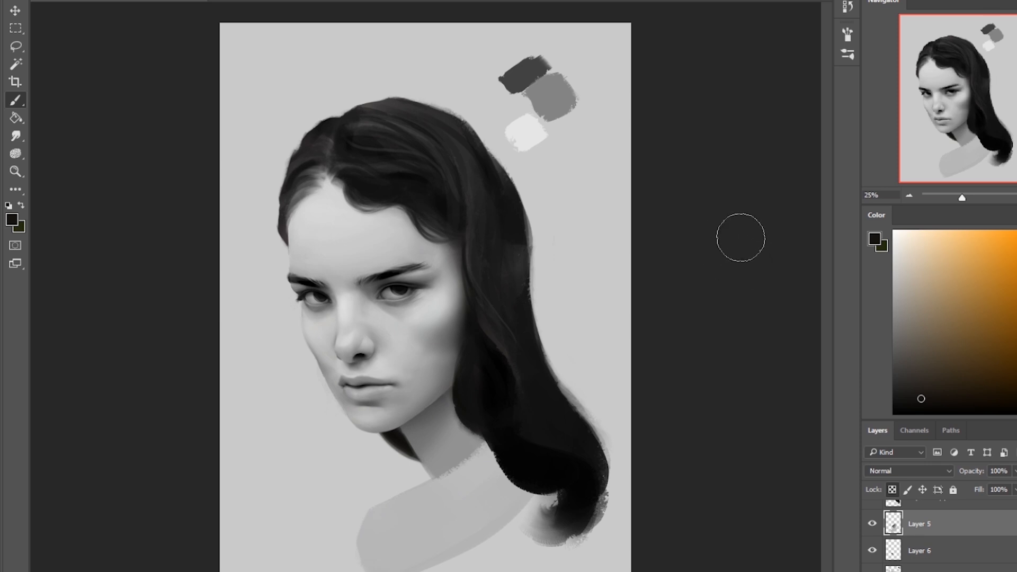
{"action": "left_click", "coordinate": [366, 297], "text": "alt"}
{"action": "key", "text": "r"}
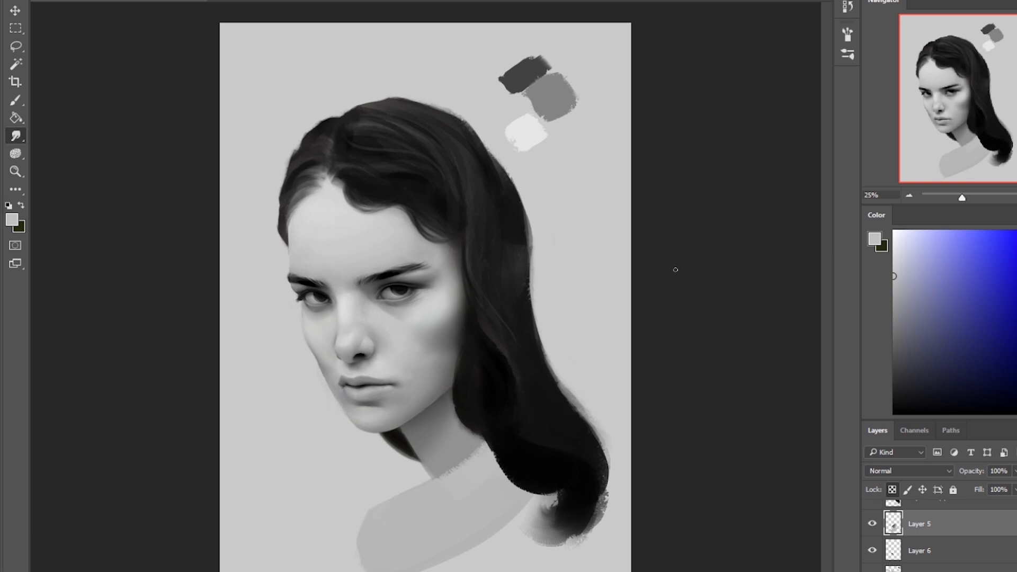
Deepen the shadows at the base of the neck and under the jaw with sampled tones on Layer 5.
{"action": "scroll", "coordinate": [949, 543], "scroll_direction": "up", "scroll_amount": 3}
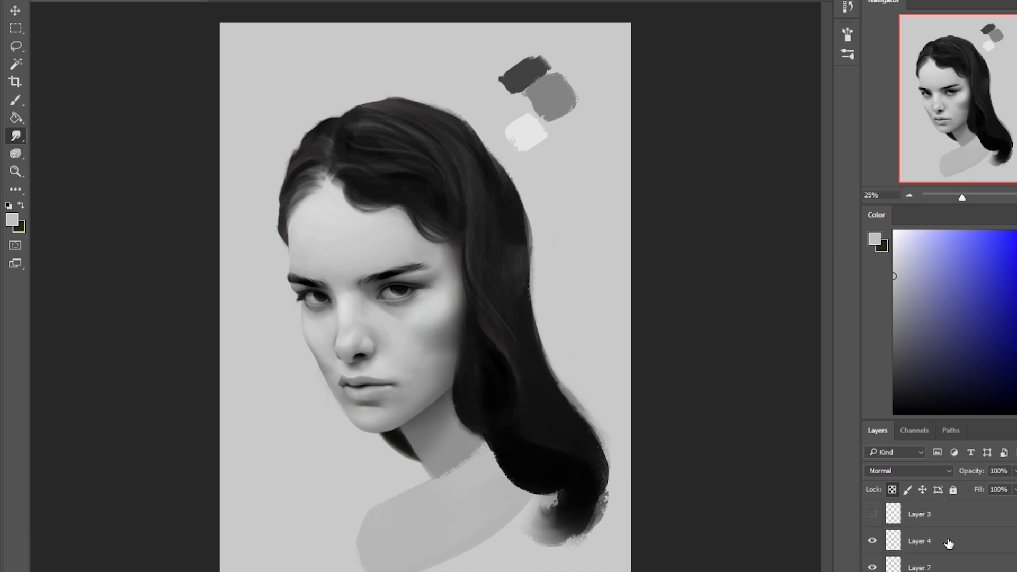
{"action": "scroll", "coordinate": [949, 543], "scroll_direction": "down", "scroll_amount": 2}
{"action": "key", "text": "b"}
{"action": "left_click", "coordinate": [510, 419], "text": "alt"}
{"action": "left_click", "coordinate": [420, 459], "text": "alt"}
{"action": "mouse_move", "coordinate": [480, 429]}
{"action": "left_mouse_down"}
{"action": "mouse_move", "coordinate": [405, 445]}
{"action": "mouse_move", "coordinate": [429, 429]}
{"action": "mouse_move", "coordinate": [485, 441]}
{"action": "mouse_move", "coordinate": [438, 458]}
{"action": "left_mouse_up"}
{"action": "left_click", "coordinate": [484, 442], "text": "alt"}
{"action": "left_click_drag", "start_coordinate": [430, 407], "coordinate": [421, 443]}
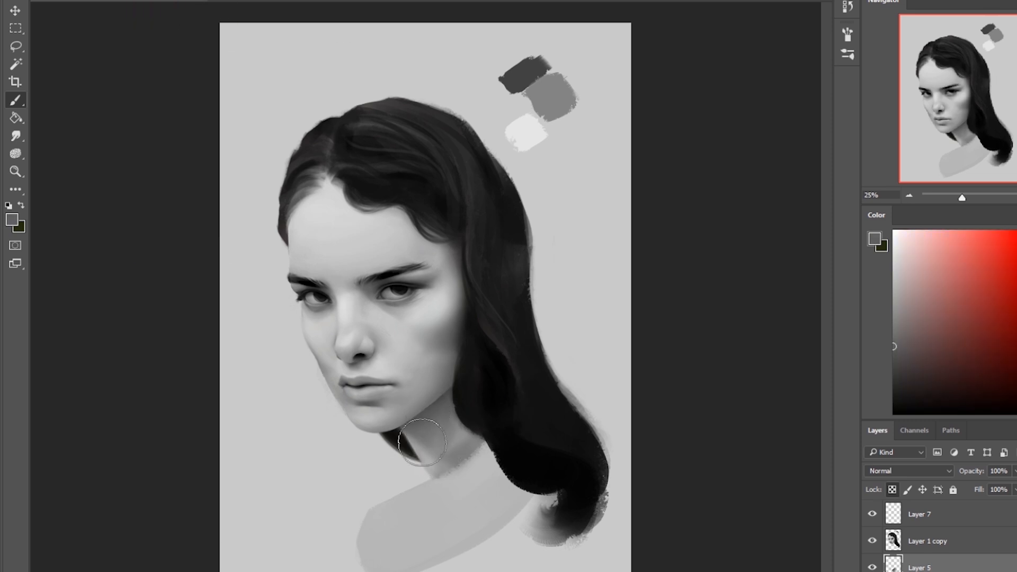
Select Layer 1 copy and retouch the dark hair beside the near jaw with sampled tones.
{"action": "left_click", "coordinate": [502, 370], "text": "alt"}
{"action": "key", "text": "ctrl+minus"}
{"action": "key", "text": "ctrl+minus"}
{"action": "left_click", "coordinate": [489, 369], "text": "ctrl"}
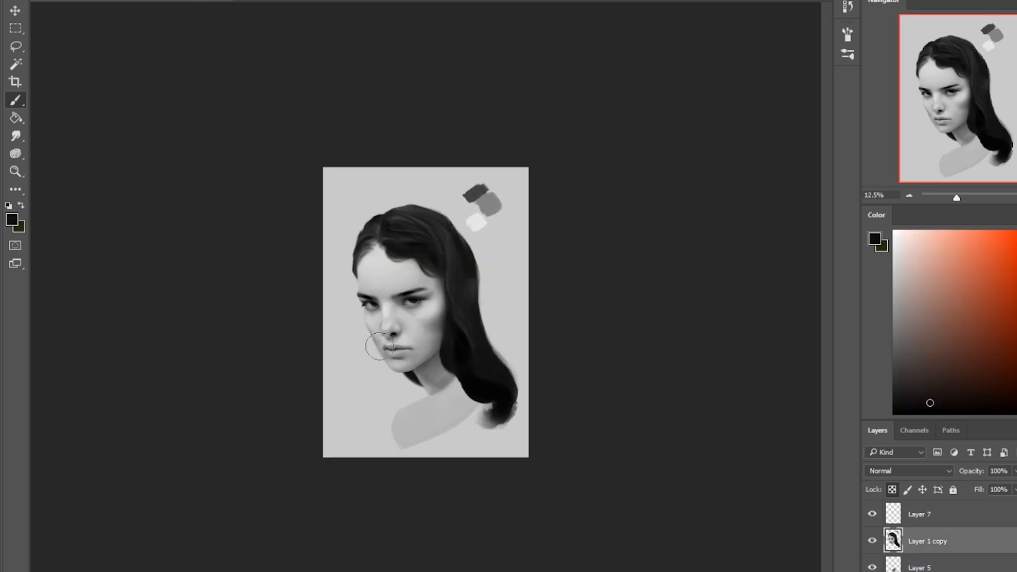
{"action": "key", "text": "ctrl+plus"}
{"action": "key", "text": "ctrl+plus"}
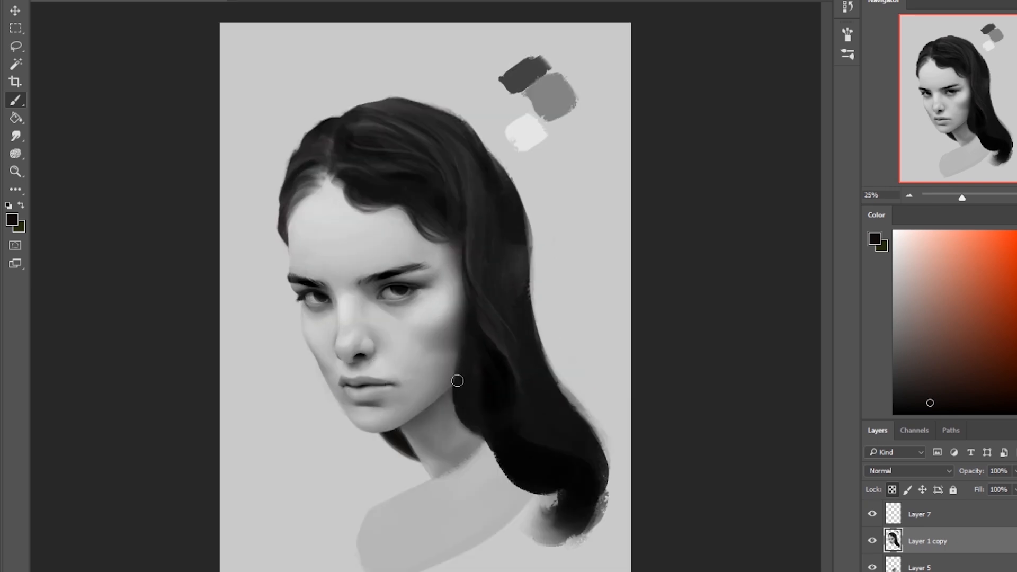
{"action": "left_click", "coordinate": [469, 366], "text": "alt"}
{"action": "left_click", "coordinate": [500, 364], "text": "alt"}
{"action": "left_click", "coordinate": [466, 376], "text": "alt"}
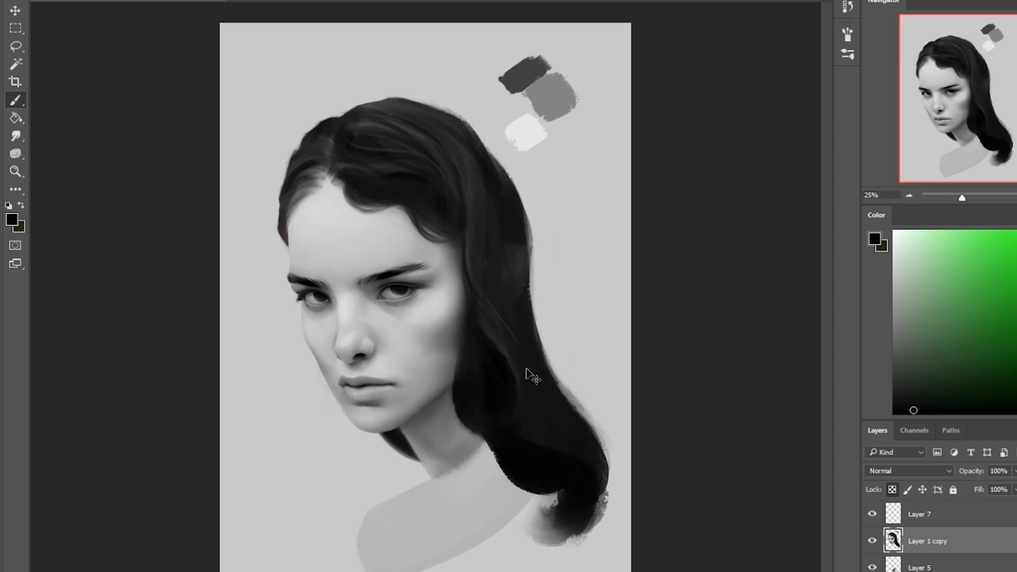
{"action": "left_click", "coordinate": [511, 358], "text": "alt"}
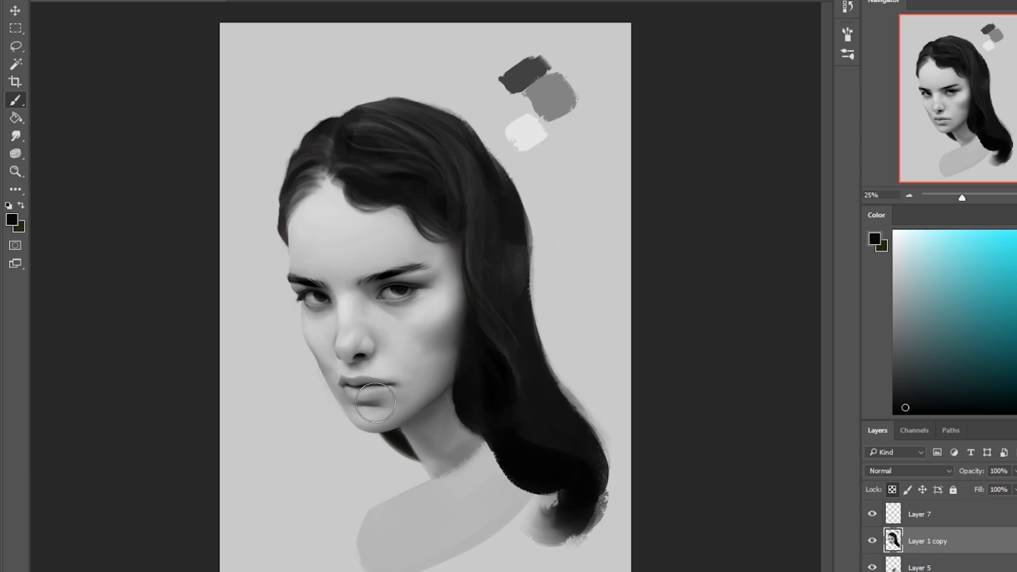
Refine the far contour of the cheek and jaw beside the mouth with sampled skin tones and smudge the edge.
{"action": "key", "text": "e"}
{"action": "key", "text": "z"}
{"action": "left_click", "coordinate": [351, 371]}
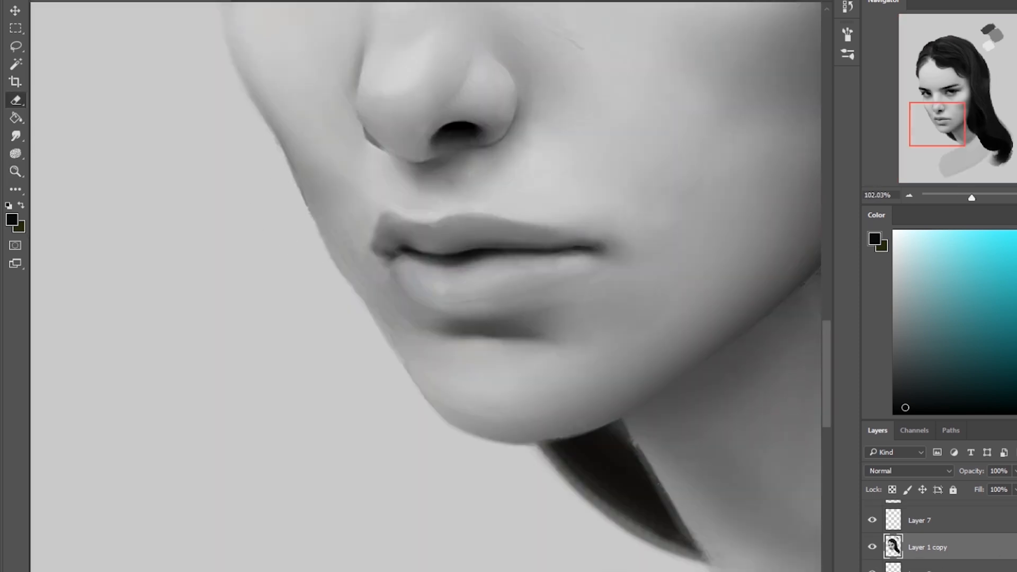
{"action": "key", "text": "b"}
{"action": "left_click", "coordinate": [374, 291], "text": "alt"}
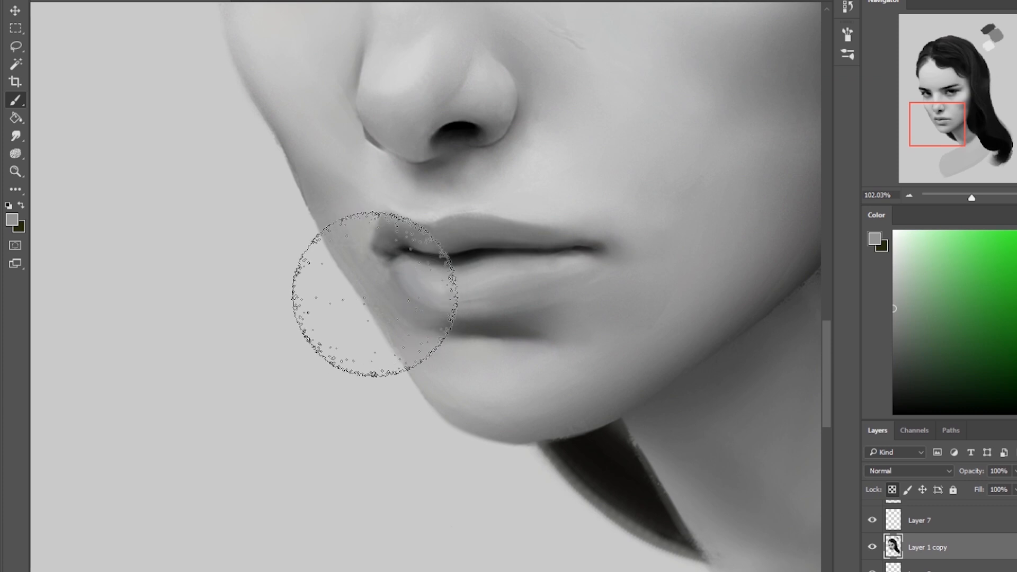
{"action": "left_click", "coordinate": [303, 208], "text": "alt"}
{"action": "left_click_drag", "start_coordinate": [302, 207], "coordinate": [316, 208]}
{"action": "left_click", "coordinate": [245, 80], "text": "alt"}
{"action": "left_click", "coordinate": [295, 184], "text": "alt"}
{"action": "key", "text": "r"}
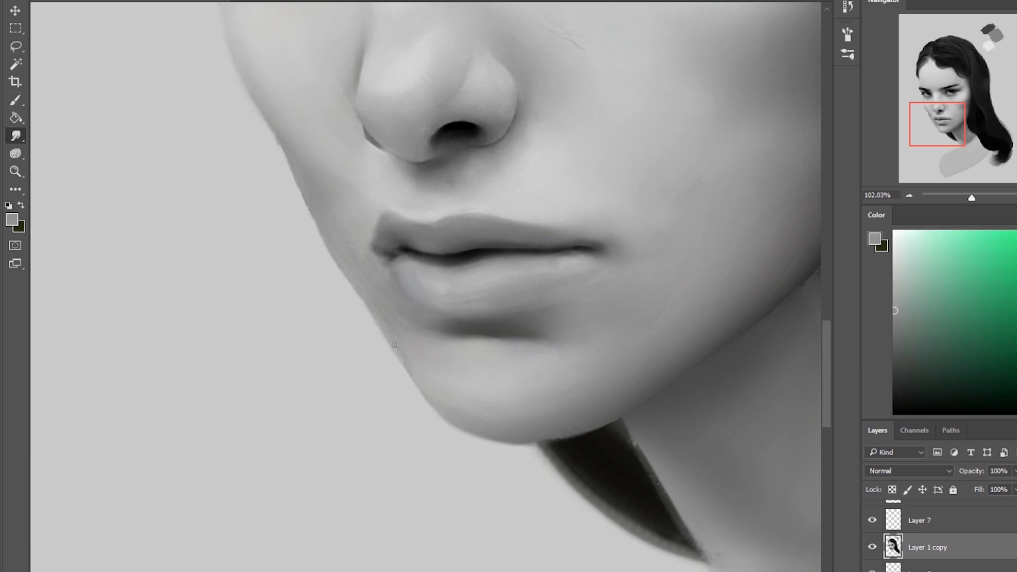
Touch up the far side of the mouth and the hair beside the near cheek with sampled tones.
{"action": "key", "text": "ctrl+0"}
{"action": "key", "text": "b"}
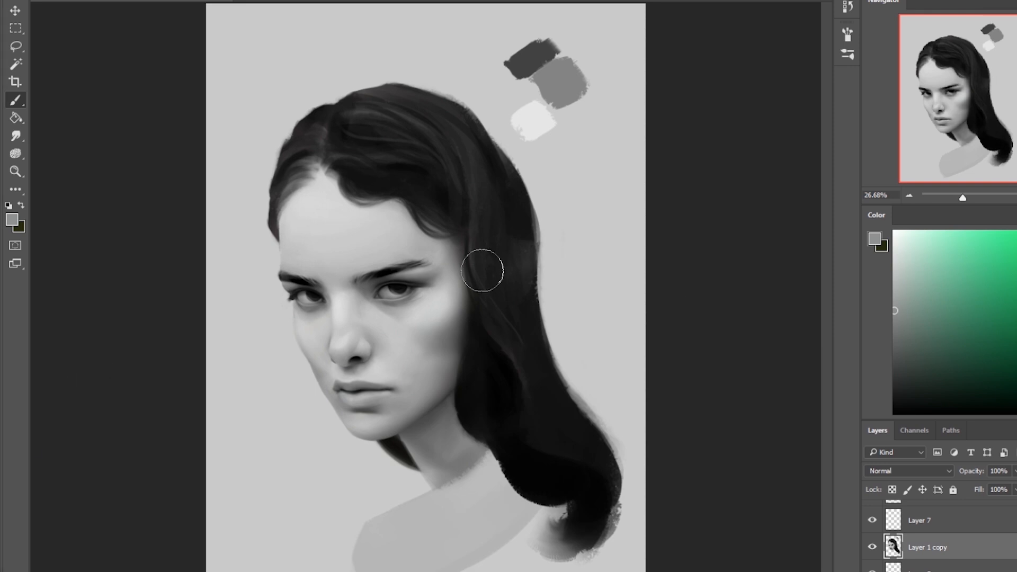
{"action": "left_click", "coordinate": [346, 378], "text": "alt"}
{"action": "left_click", "coordinate": [480, 334], "text": "alt"}
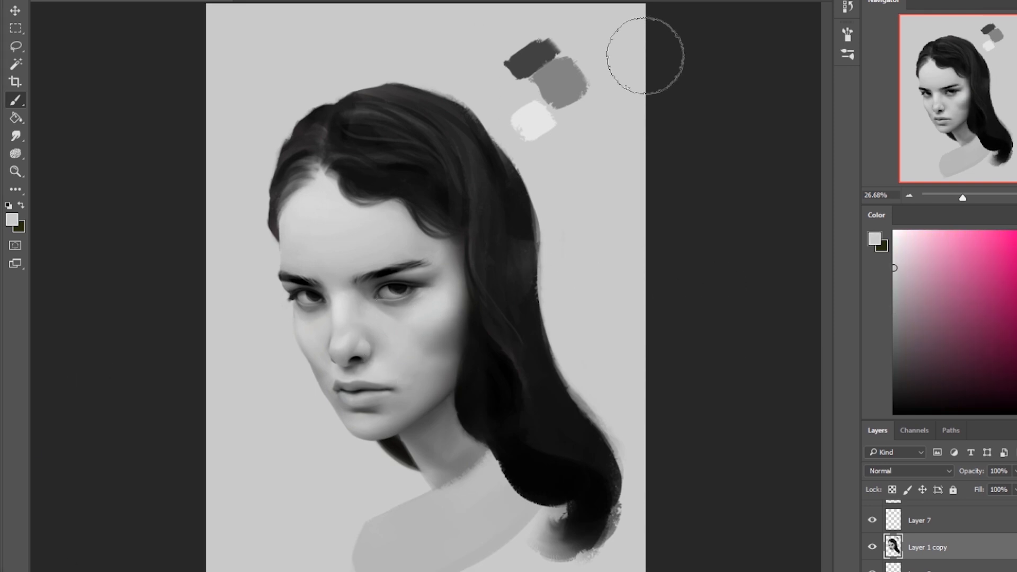
{"action": "key", "text": "r"}
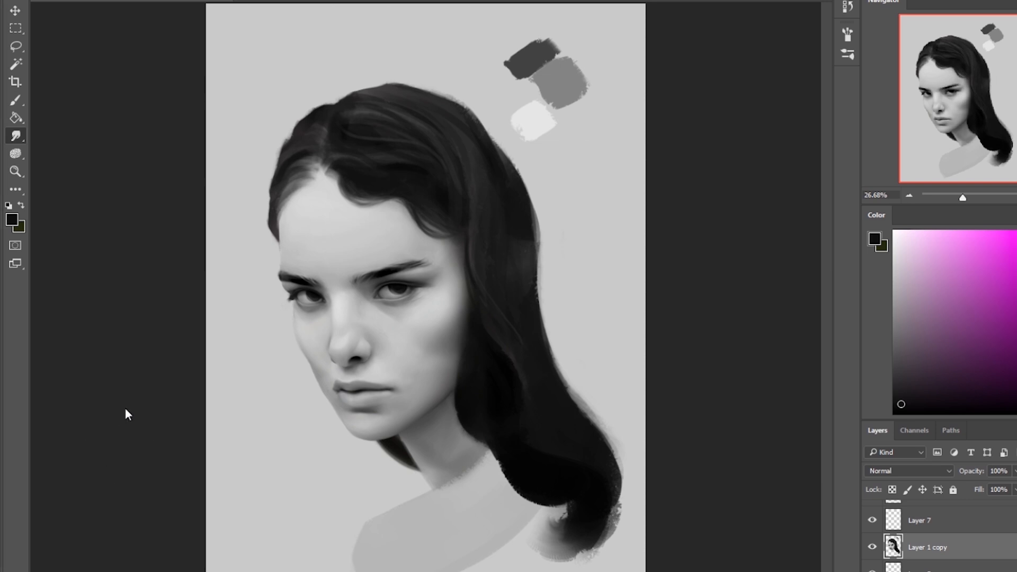
Retouch the dark hair beside the parting on Layer 1 copy with a tone sampled from the long hair.
{"action": "key", "text": "b"}
{"action": "left_click", "coordinate": [339, 379], "text": "alt"}
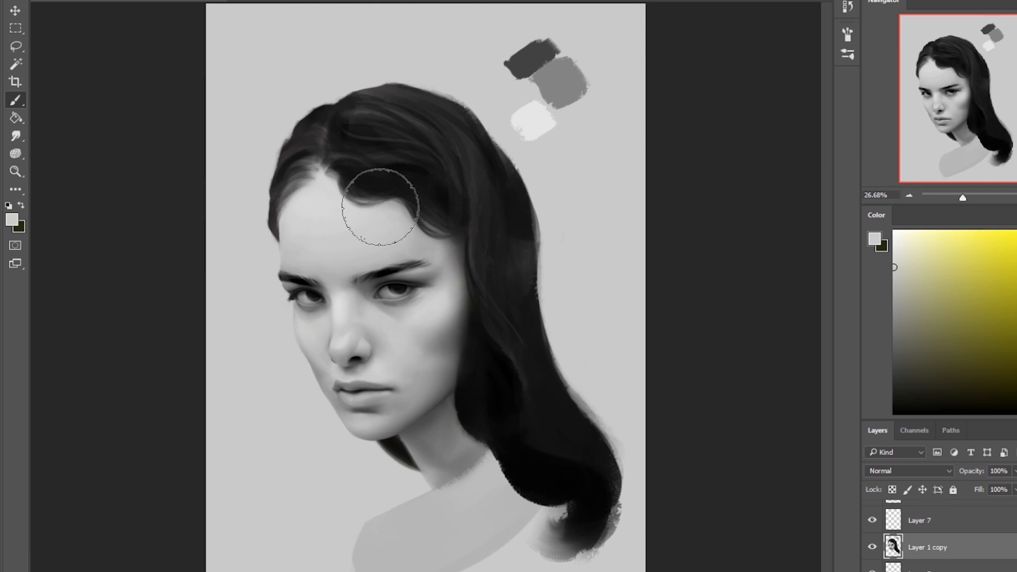
{"action": "left_click", "coordinate": [479, 344], "text": "alt"}
{"action": "left_click_drag", "start_coordinate": [316, 155], "coordinate": [295, 186]}
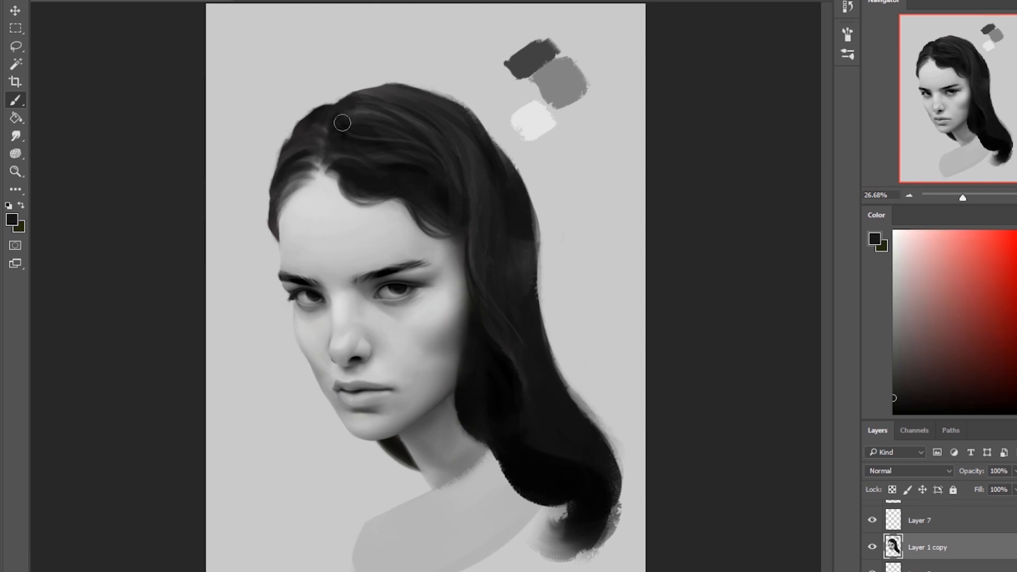
Apply a Hue/Saturation adjustment to Layer 1 copy and sample a light skin tone.
{"action": "scroll", "coordinate": [371, 264], "scroll_direction": "up", "scroll_amount": 10}
{"action": "key", "text": "r"}
{"action": "key", "text": "ctrl+u"}
{"action": "left_click_drag", "start_coordinate": [730, 268], "coordinate": [663, 270]}
{"action": "key", "text": "Return"}
{"action": "key", "text": "b"}
{"action": "left_click", "coordinate": [392, 425], "text": "alt"}
{"action": "key", "text": "ctrl+0"}
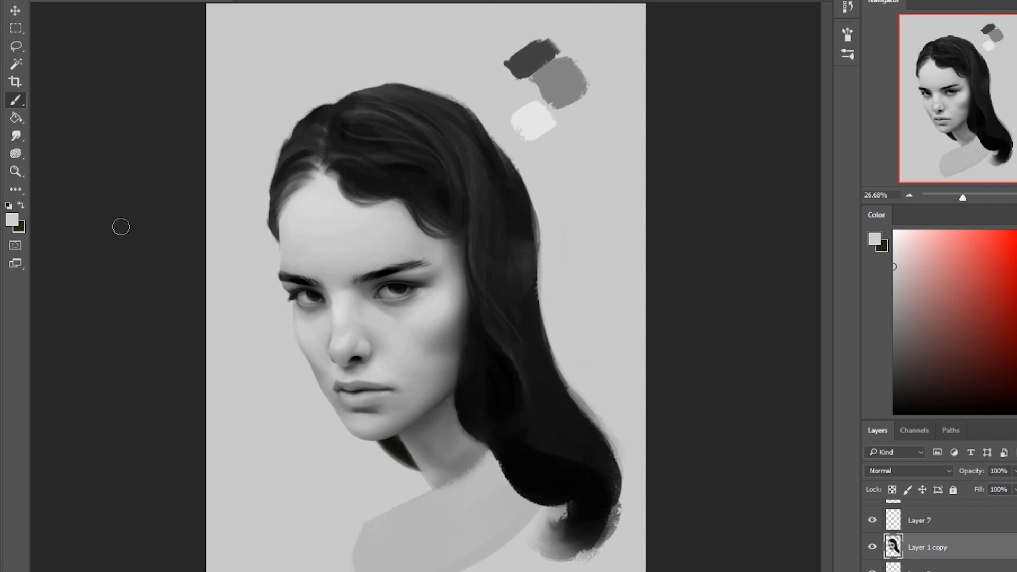
Smudge the lower waves of the long hair and the edges of the curl over the shoulder.
{"action": "left_click", "coordinate": [478, 360], "text": "alt"}
{"action": "key", "text": "r"}
{"action": "mouse_move", "coordinate": [460, 419]}
{"action": "left_mouse_down"}
{"action": "mouse_move", "coordinate": [510, 479]}
{"action": "mouse_move", "coordinate": [570, 506]}
{"action": "mouse_move", "coordinate": [549, 505]}
{"action": "left_mouse_up"}
{"action": "left_click_drag", "start_coordinate": [509, 474], "coordinate": [524, 499]}
{"action": "mouse_move", "coordinate": [615, 492]}
{"action": "left_mouse_down"}
{"action": "mouse_move", "coordinate": [608, 524]}
{"action": "mouse_move", "coordinate": [567, 527]}
{"action": "left_mouse_up"}
Lock transparency on Layer 1 copy and darken the outer edge of the hair down the back, undoing the last crown stroke.
{"action": "key", "text": "b"}
{"action": "key", "text": "/"}
{"action": "key", "text": "e"}
{"action": "mouse_move", "coordinate": [539, 222]}
{"action": "left_mouse_down"}
{"action": "mouse_move", "coordinate": [538, 278]}
{"action": "mouse_move", "coordinate": [537, 266]}
{"action": "left_mouse_up"}
{"action": "key", "text": "b"}
{"action": "left_click_drag", "start_coordinate": [493, 142], "coordinate": [525, 194]}
{"action": "left_click_drag", "start_coordinate": [455, 104], "coordinate": [468, 119]}
{"action": "left_click_drag", "start_coordinate": [425, 94], "coordinate": [366, 96]}
{"action": "key", "text": "ctrl+z"}
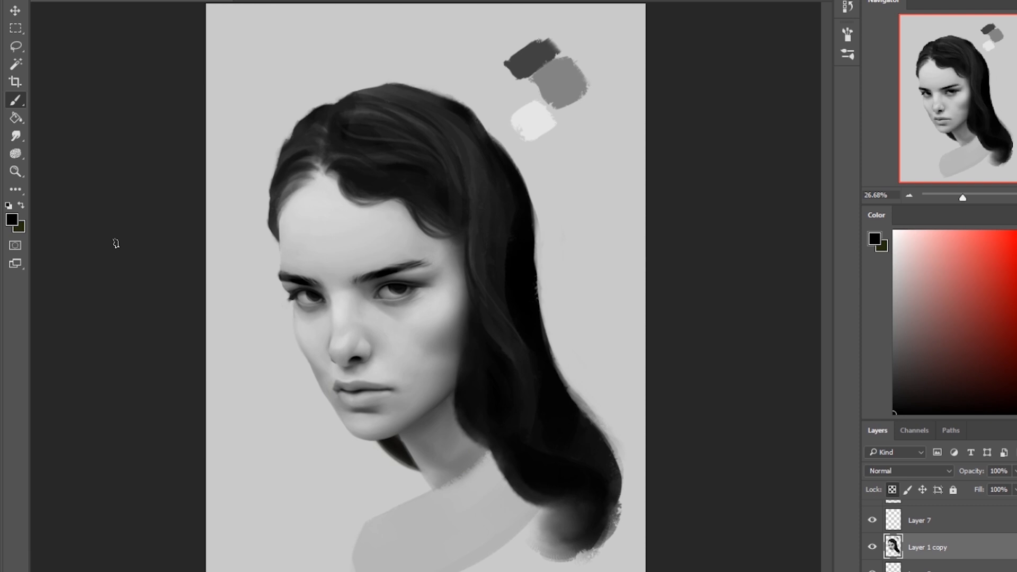
Shade the skin below the outer corner of the near eye with a sampled tone.
{"action": "key", "text": "r"}
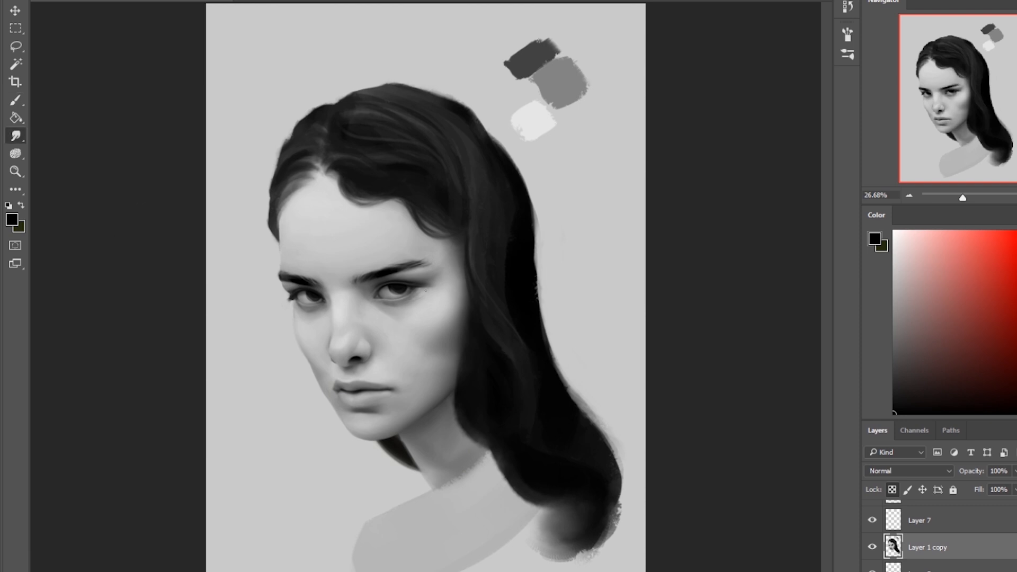
{"action": "scroll", "coordinate": [340, 302], "scroll_direction": "up", "scroll_amount": 8}
{"action": "key", "text": "b"}
{"action": "left_click", "coordinate": [586, 277], "text": "alt"}
{"action": "left_click_drag", "start_coordinate": [553, 295], "coordinate": [523, 310]}
Unlock transparency, then clean the contour and lashes at the outer corner of the far eye with eraser, sampled tones and smudging.
{"action": "key", "text": "e"}
{"action": "left_click", "coordinate": [896, 488]}
{"action": "left_click_drag", "start_coordinate": [192, 299], "coordinate": [176, 304]}
{"action": "key", "text": "b"}
{"action": "left_click", "coordinate": [188, 288], "text": "alt"}
{"action": "key", "text": "e"}
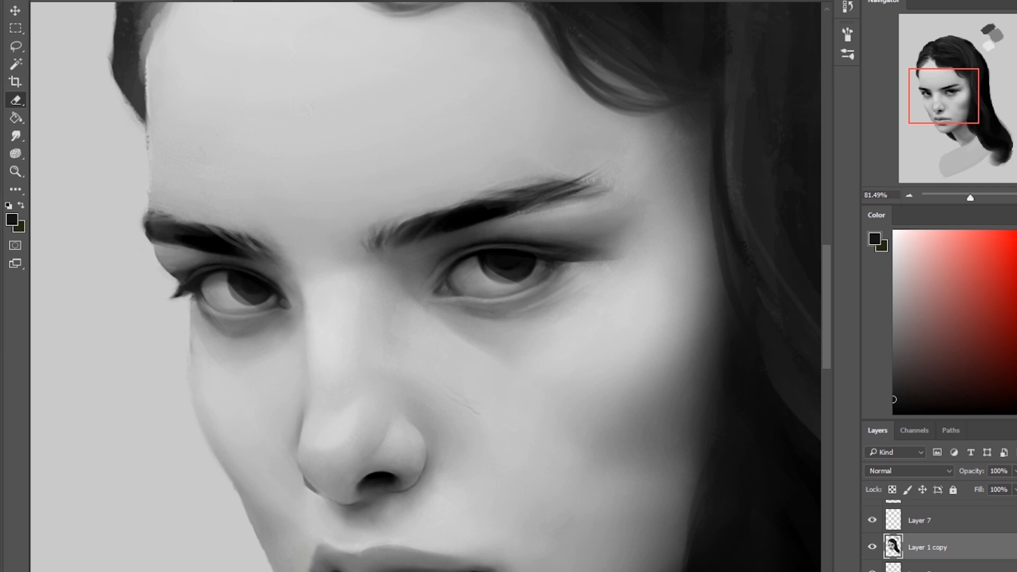
{"action": "key", "text": "b"}
{"action": "left_click", "coordinate": [203, 271], "text": "alt"}
{"action": "left_click", "coordinate": [203, 271], "text": "alt"}
{"action": "left_click", "coordinate": [17, 137]}
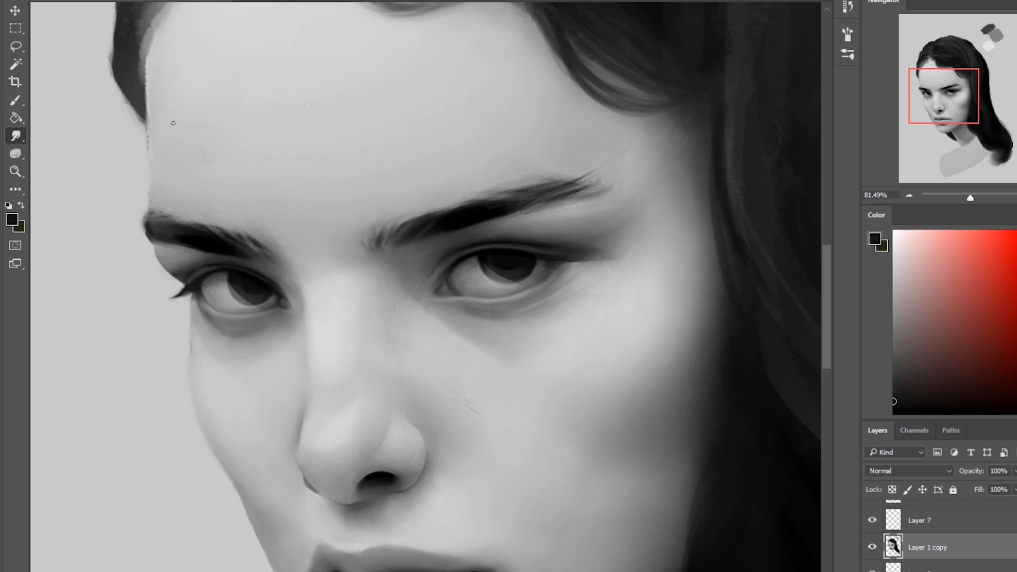
{"action": "key", "text": "b"}
{"action": "key", "text": "r"}
{"action": "key", "text": "ctrl+0"}
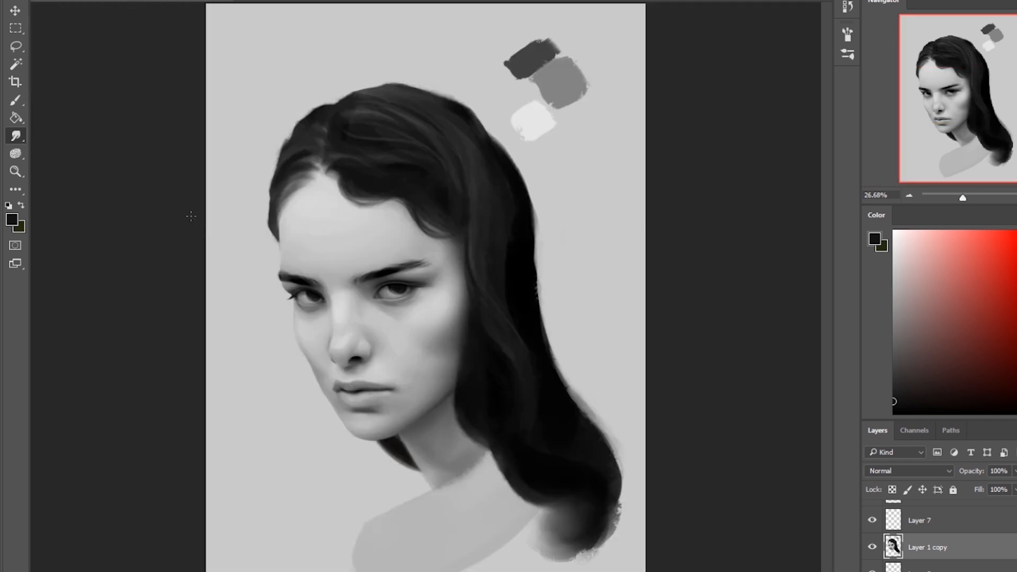
Retouch the skin around the far eye with sampled tones and smudging while the canvas is mirrored.
{"action": "key", "text": "b"}
{"action": "left_click", "coordinate": [327, 311], "text": "alt"}
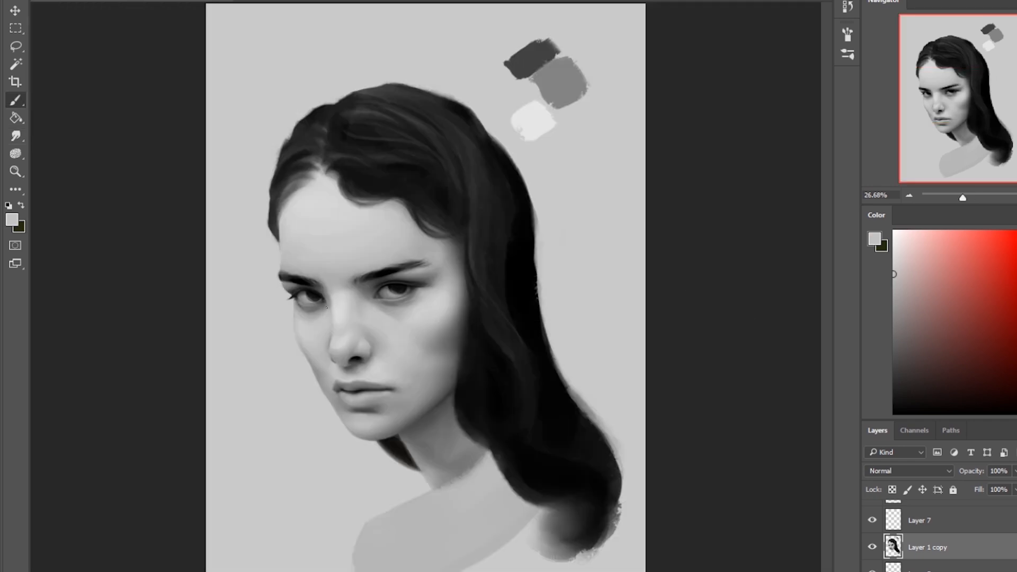
{"action": "key", "text": "ctrl+shift+h"}
{"action": "left_click", "coordinate": [527, 308], "text": "alt"}
{"action": "key", "text": "r"}
{"action": "key", "text": "b"}
{"action": "key", "text": "r"}
{"action": "key", "text": "b"}
{"action": "left_click", "coordinate": [556, 295], "text": "alt"}
{"action": "key", "text": "ctrl+shift+h"}
Smudge the skin between the eyebrows smooth and reduce the brush size.
{"action": "scroll", "coordinate": [343, 309], "scroll_direction": "up", "scroll_amount": 10}
{"action": "left_click", "coordinate": [15, 135]}
{"action": "left_click_drag", "start_coordinate": [361, 218], "coordinate": [339, 204]}
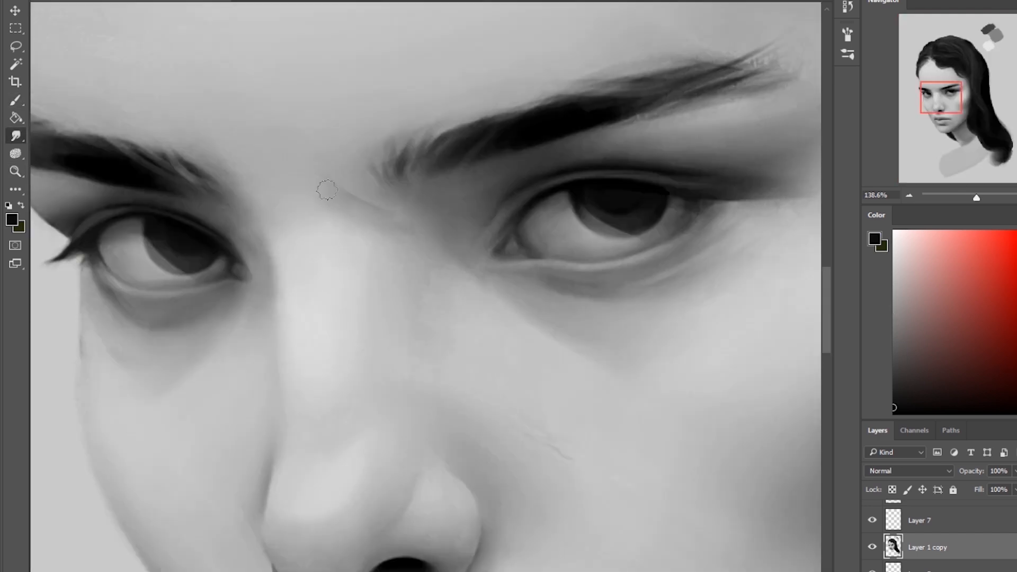
{"action": "scroll", "coordinate": [354, 236], "scroll_direction": "down", "scroll_amount": 10}
{"action": "key", "text": "b"}
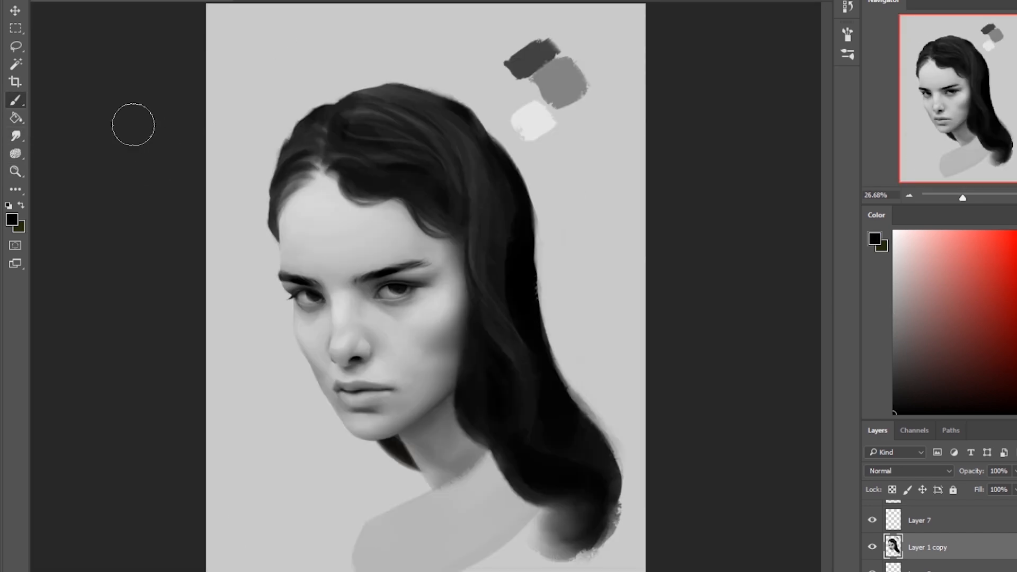
{"action": "key", "text": "bracketleft"}
{"action": "key", "text": "bracketleft"}
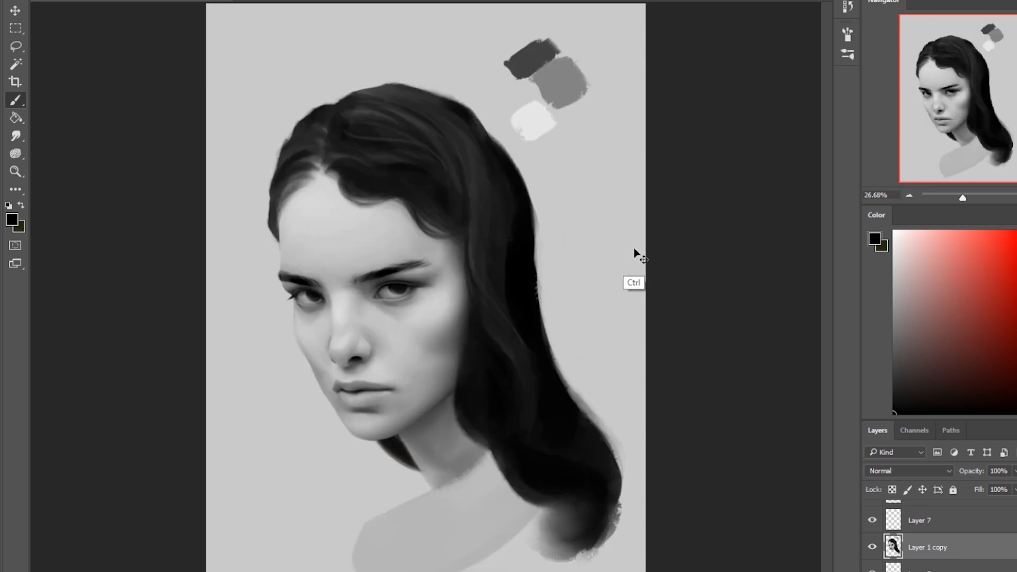
Check the portrait mirrored, then blend the skin around the far eye and nose bridge with the Smudge tool.
{"action": "key", "text": "ctrl+shift+h"}
{"action": "left_click", "coordinate": [629, 437], "text": "alt"}
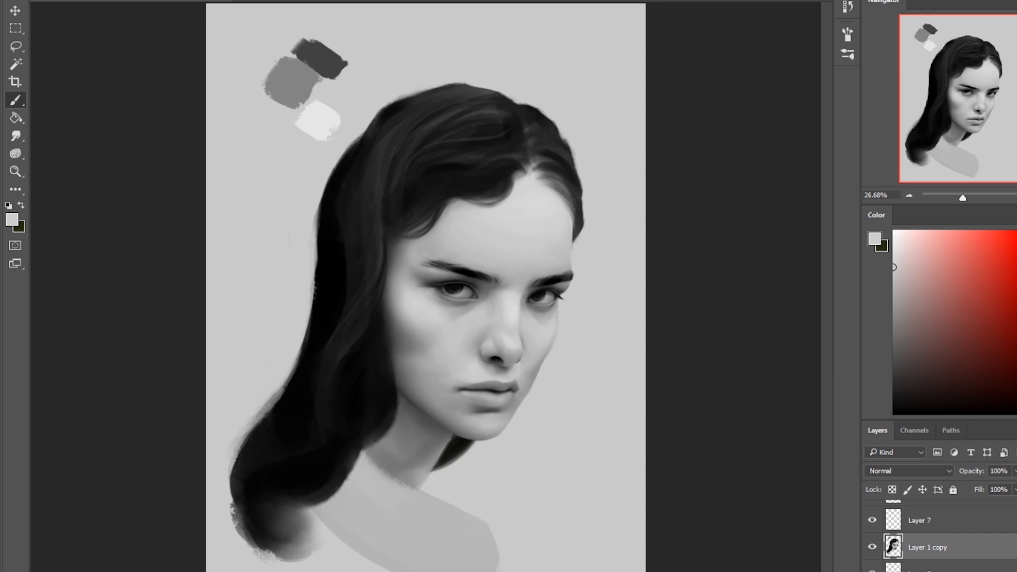
{"action": "key", "text": "ctrl+shift+h"}
{"action": "left_click", "coordinate": [16, 136]}
{"action": "key", "text": "z"}
{"action": "left_click_drag", "start_coordinate": [321, 302], "coordinate": [392, 303]}
{"action": "left_click", "coordinate": [18, 138]}
{"action": "key", "text": "ctrl+0"}
{"action": "key", "text": "b"}
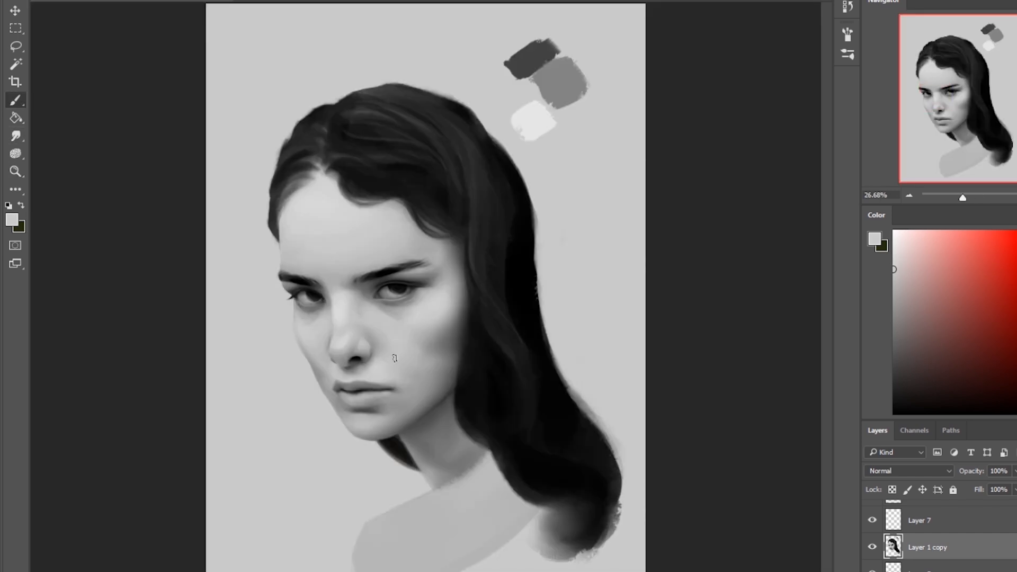
Refine the shading below the nose and along the upper lip with sampled skin tones and smudge it.
{"action": "left_click", "coordinate": [16, 136]}
{"action": "key", "text": "z"}
{"action": "left_click_drag", "start_coordinate": [371, 362], "coordinate": [415, 313]}
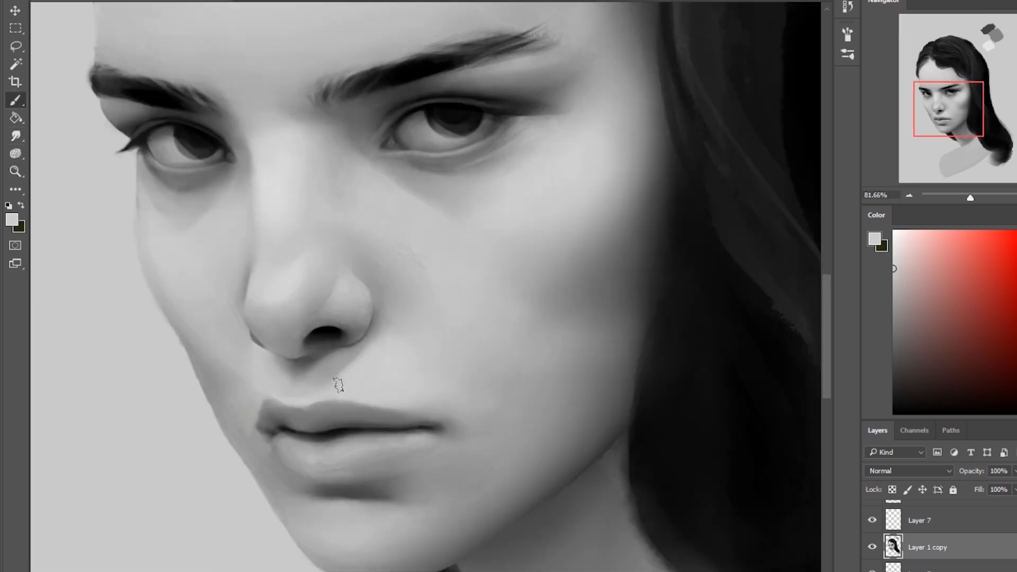
{"action": "key", "text": "b"}
{"action": "left_click", "coordinate": [314, 322], "text": "alt"}
{"action": "left_click", "coordinate": [408, 338], "text": "alt"}
{"action": "left_click", "coordinate": [355, 374], "text": "alt"}
{"action": "left_click", "coordinate": [16, 136]}
{"action": "key", "text": "ctrl+0"}
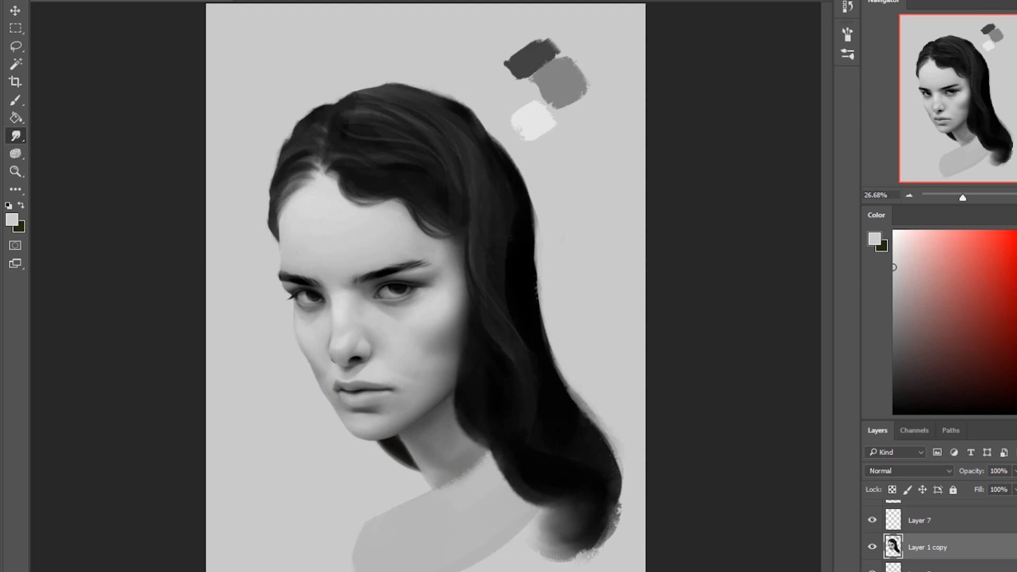
Refine the shading between the far eye's inner corner and the nose bridge with sampled tones, then smudge it.
{"action": "key", "text": "b"}
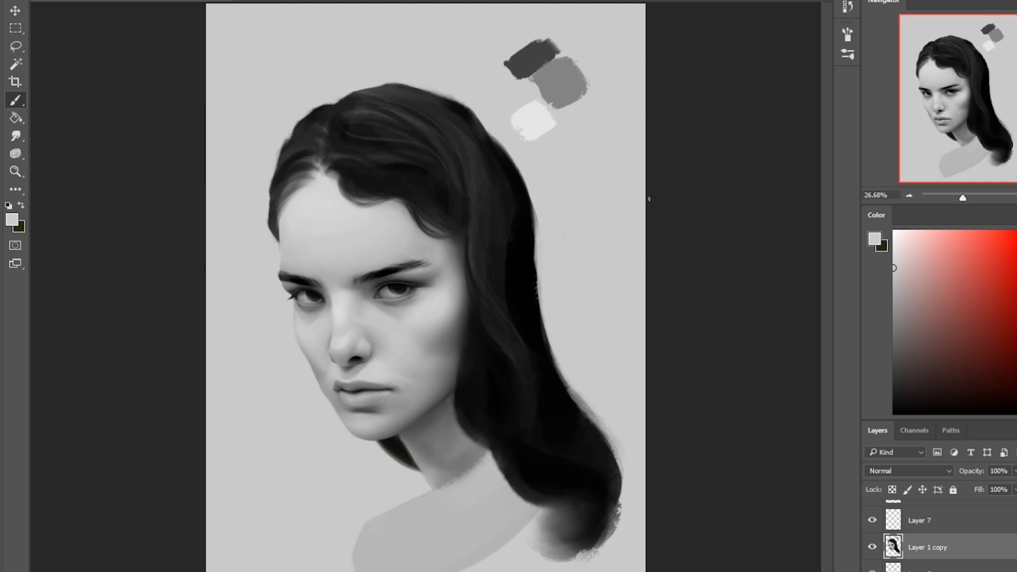
{"action": "left_click", "coordinate": [370, 248], "text": "alt"}
{"action": "left_click", "coordinate": [373, 269], "text": "alt"}
{"action": "left_click", "coordinate": [336, 266], "text": "alt"}
{"action": "left_click_drag", "start_coordinate": [313, 303], "coordinate": [345, 297]}
{"action": "left_click", "coordinate": [345, 194], "text": "alt"}
{"action": "left_click", "coordinate": [346, 195], "text": "alt"}
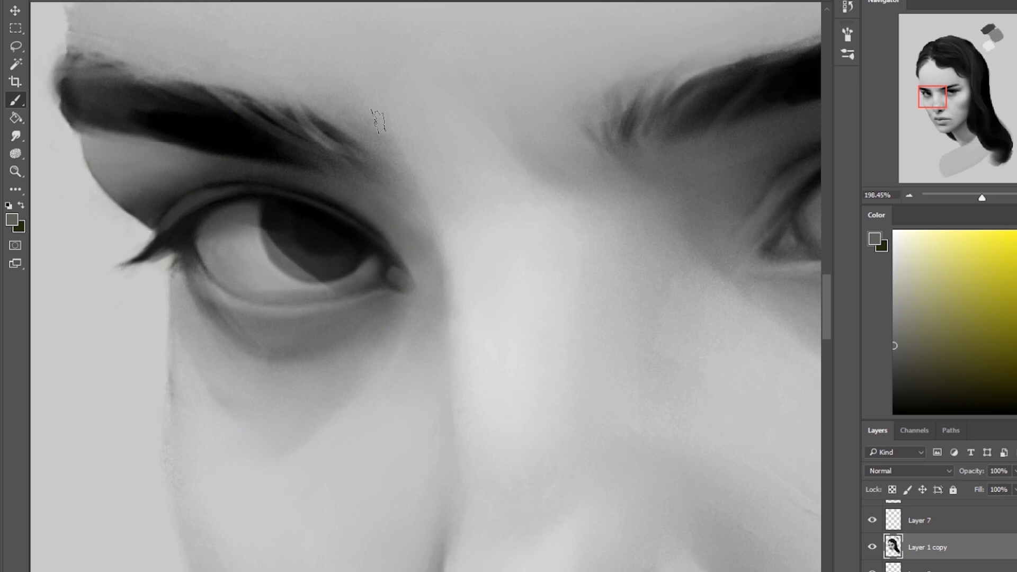
{"action": "left_click", "coordinate": [390, 209], "text": "alt"}
{"action": "key", "text": "r"}
{"action": "key", "text": "ctrl+0"}
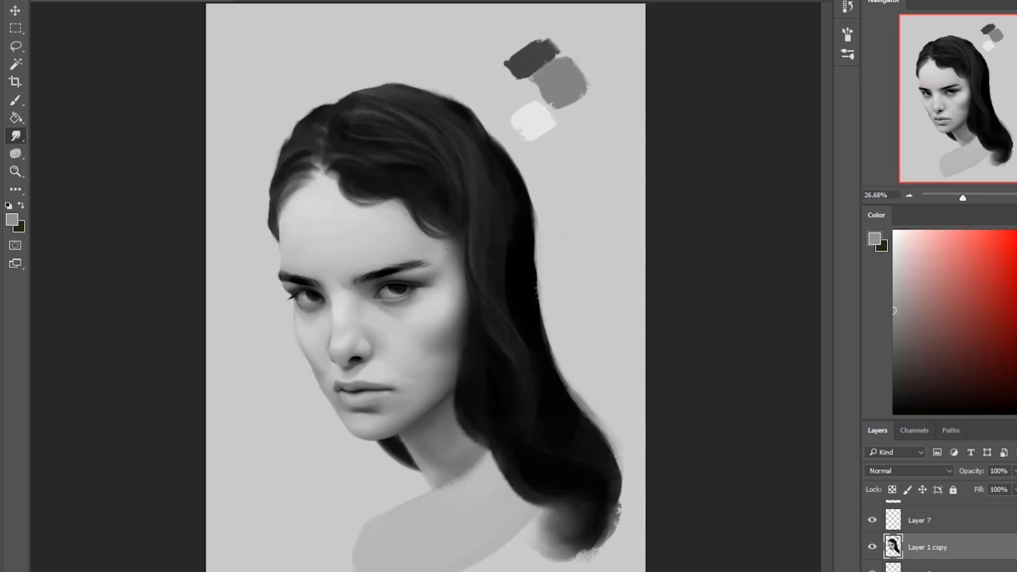
Check the mirrored view, then refine the inner end of the far eyebrow with sampled tones and smudging.
{"action": "key", "text": "F2"}
{"action": "key", "text": "b"}
{"action": "left_click", "coordinate": [462, 245], "text": "alt"}
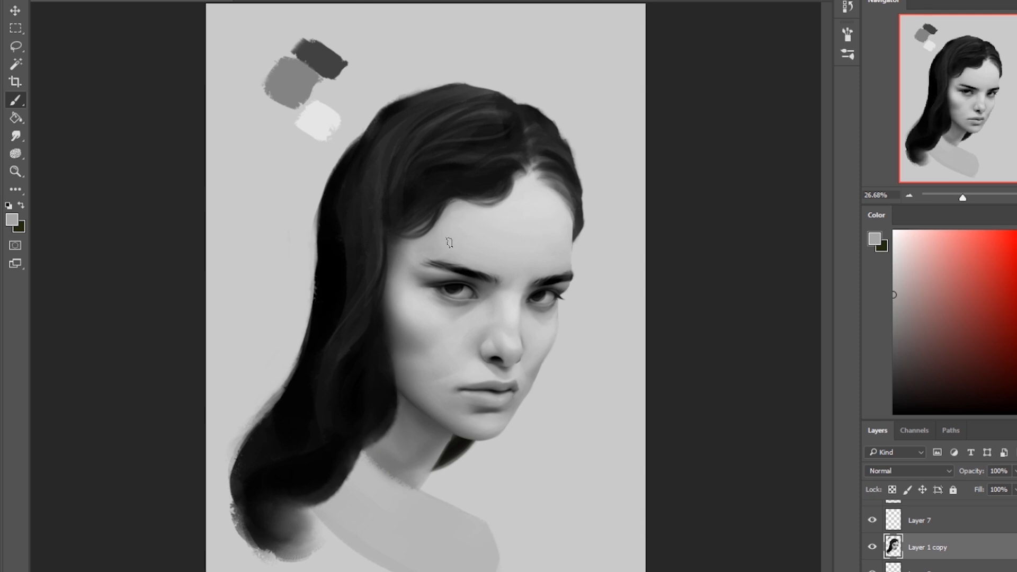
{"action": "key", "text": "z"}
{"action": "left_click_drag", "start_coordinate": [474, 306], "coordinate": [561, 305]}
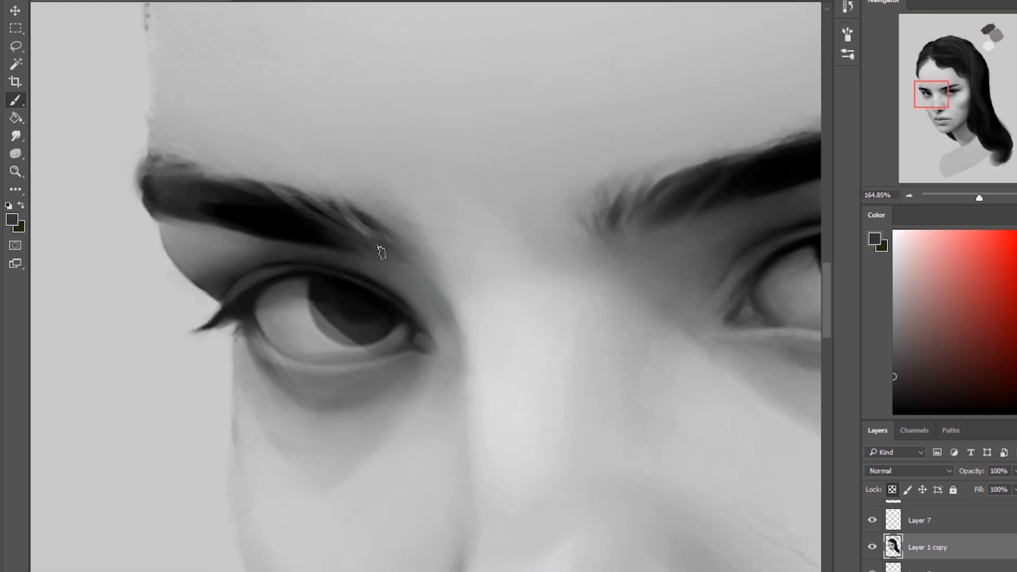
{"action": "key", "text": "r"}
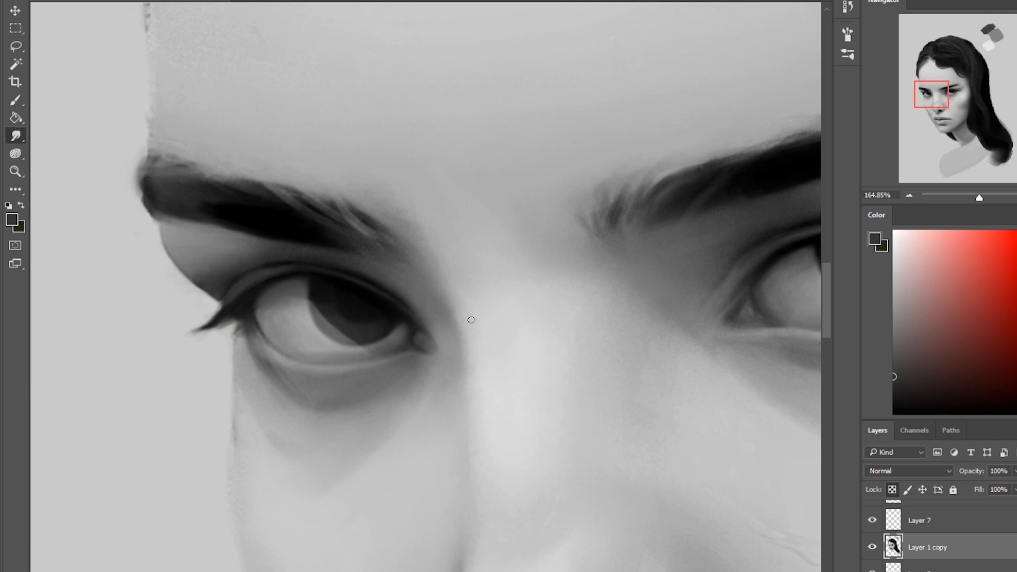
{"action": "key", "text": "b"}
{"action": "left_click", "coordinate": [430, 192], "text": "alt"}
{"action": "key", "text": "r"}
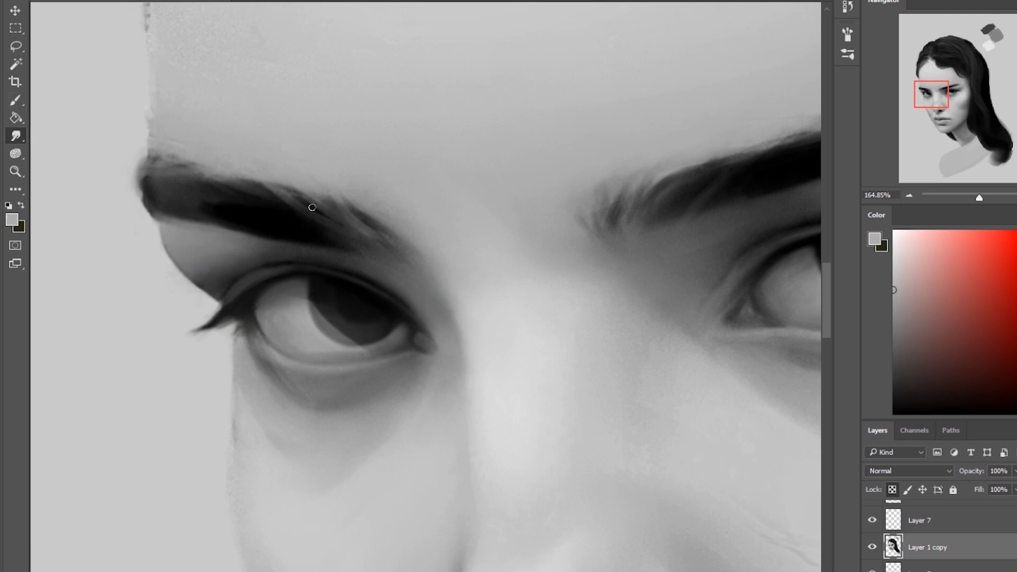
{"action": "key", "text": "ctrl+0"}
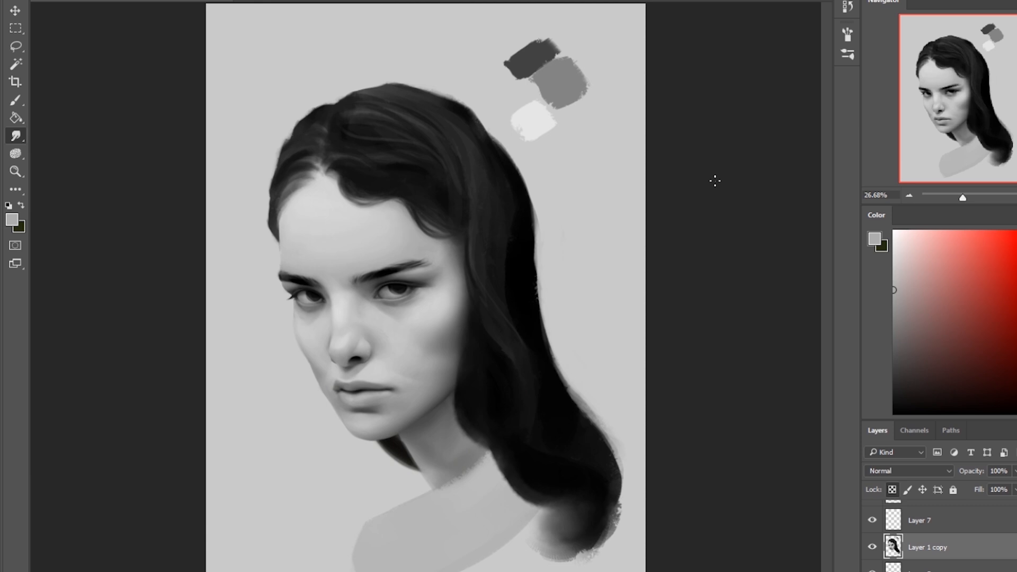
Paint the lower curl beside the neck and long strands down the back of the hair with sampled dark tones.
{"action": "key", "text": "b"}
{"action": "left_click", "coordinate": [484, 451], "text": "alt"}
{"action": "left_click_drag", "start_coordinate": [462, 439], "coordinate": [486, 452]}
{"action": "left_click", "coordinate": [497, 193], "text": "alt"}
{"action": "left_click_drag", "start_coordinate": [497, 192], "coordinate": [541, 312]}
{"action": "left_click", "coordinate": [524, 250], "text": "alt"}
{"action": "left_click_drag", "start_coordinate": [525, 249], "coordinate": [547, 344]}
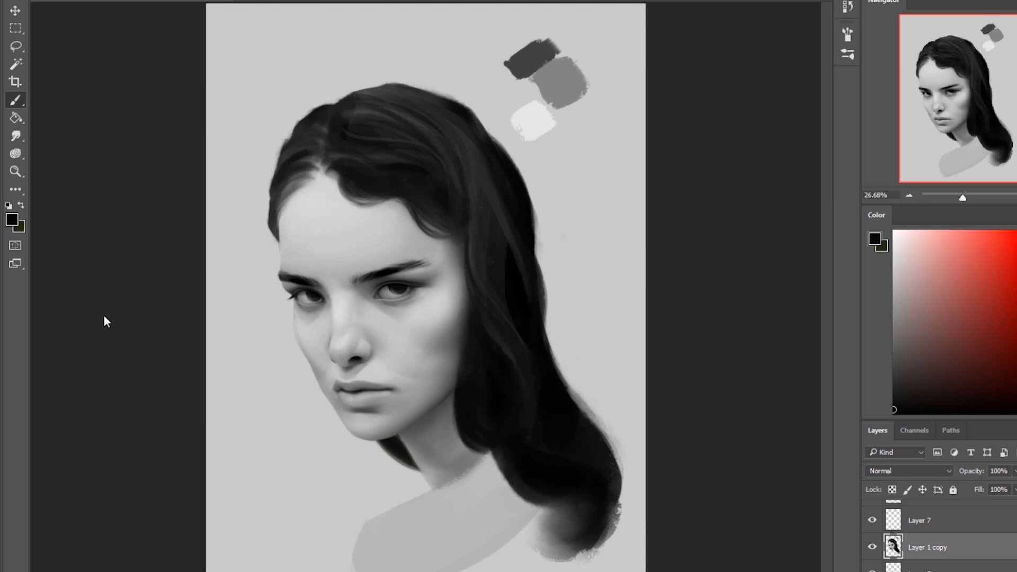
Refine the strands in the long hair with a sampled dark tone and smudge them.
{"action": "key", "text": "ctrl+space"}
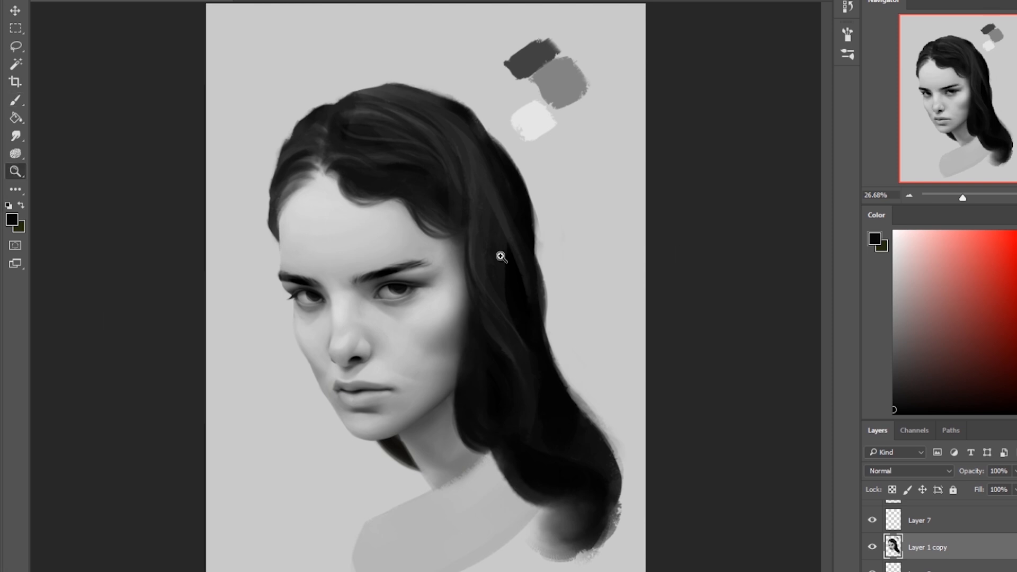
{"action": "left_click_drag", "start_coordinate": [289, 265], "coordinate": [382, 265]}
{"action": "left_click", "coordinate": [374, 315], "text": "alt"}
{"action": "left_click_drag", "start_coordinate": [377, 319], "coordinate": [383, 331]}
{"action": "left_click", "coordinate": [16, 136]}
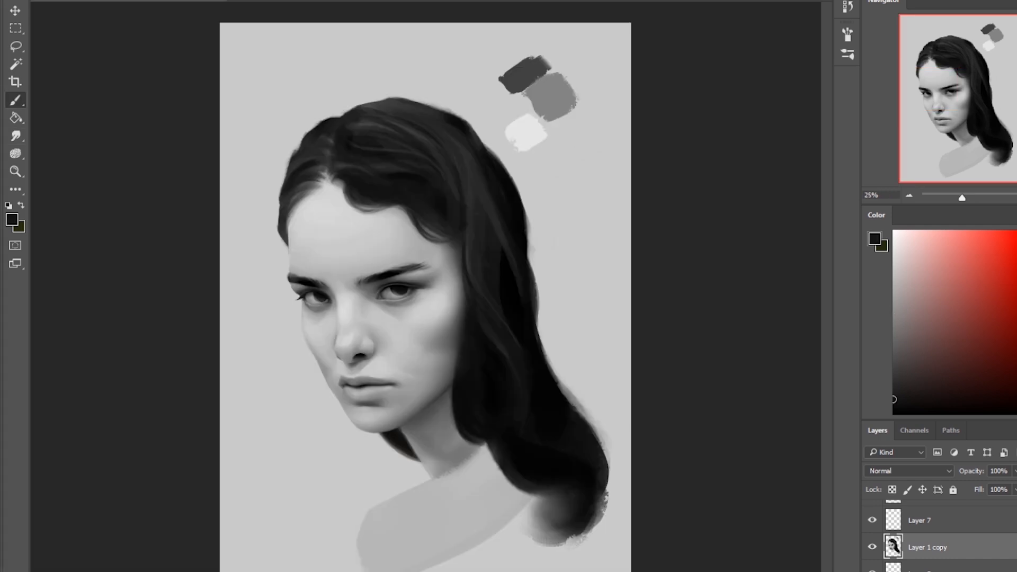
Paint fine wavy strands in the hair sweeping over the forehead with sampled tones and smudge them.
{"action": "left_click", "coordinate": [347, 192], "text": "alt"}
{"action": "left_click_drag", "start_coordinate": [347, 173], "coordinate": [375, 191]}
{"action": "left_click", "coordinate": [350, 178], "text": "alt"}
{"action": "left_click", "coordinate": [356, 186], "text": "alt"}
{"action": "left_click_drag", "start_coordinate": [349, 180], "coordinate": [435, 208]}
{"action": "left_click", "coordinate": [376, 278], "text": "alt"}
{"action": "left_click", "coordinate": [405, 182], "text": "alt"}
{"action": "left_click", "coordinate": [16, 137]}
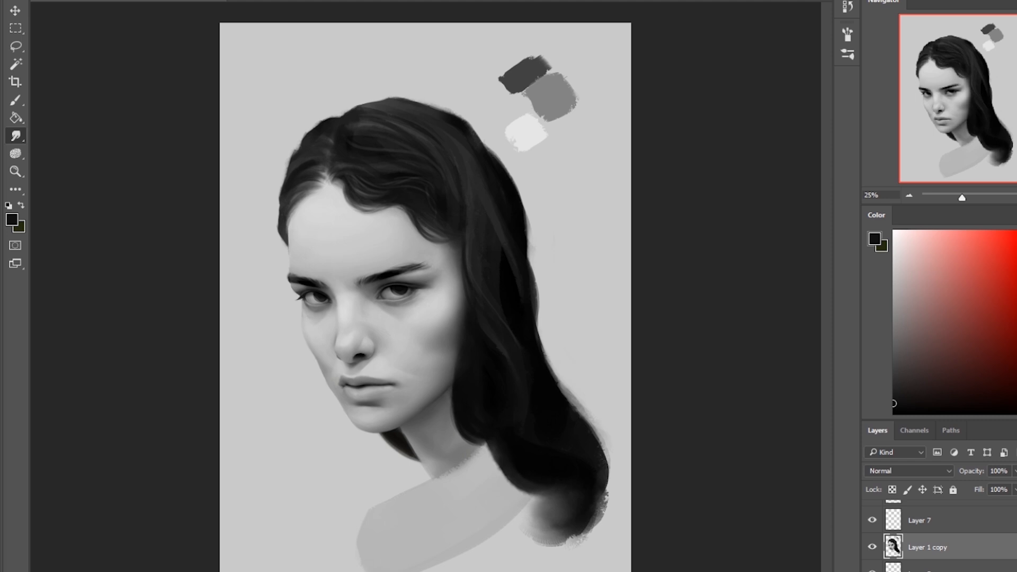
Pick a different brush preset and darken the upper and long hair with black while transparency is locked.
{"action": "key", "text": "b"}
{"action": "right_click", "coordinate": [407, 284]}
{"action": "double_click", "coordinate": [480, 470]}
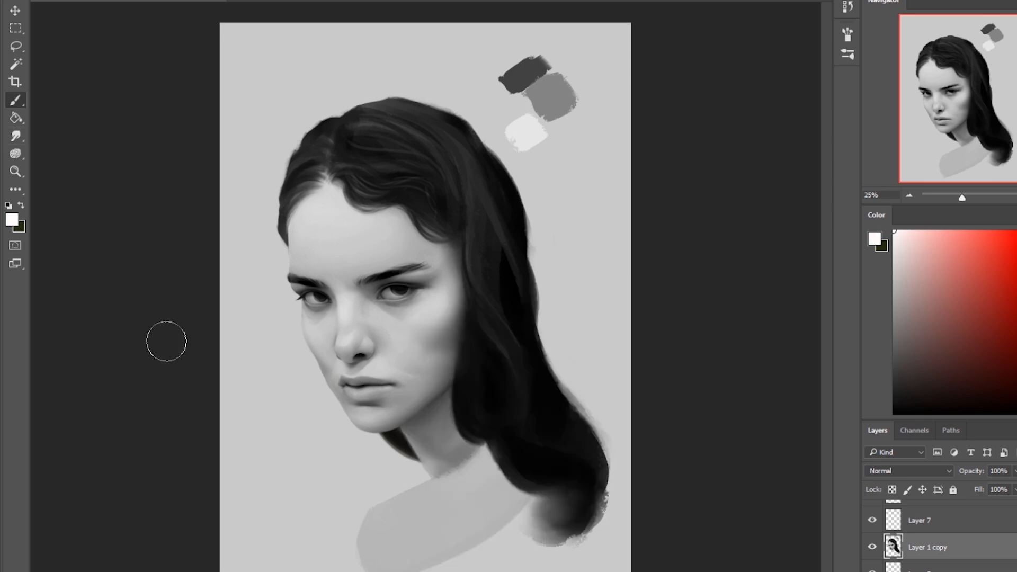
{"action": "left_click", "coordinate": [15, 136]}
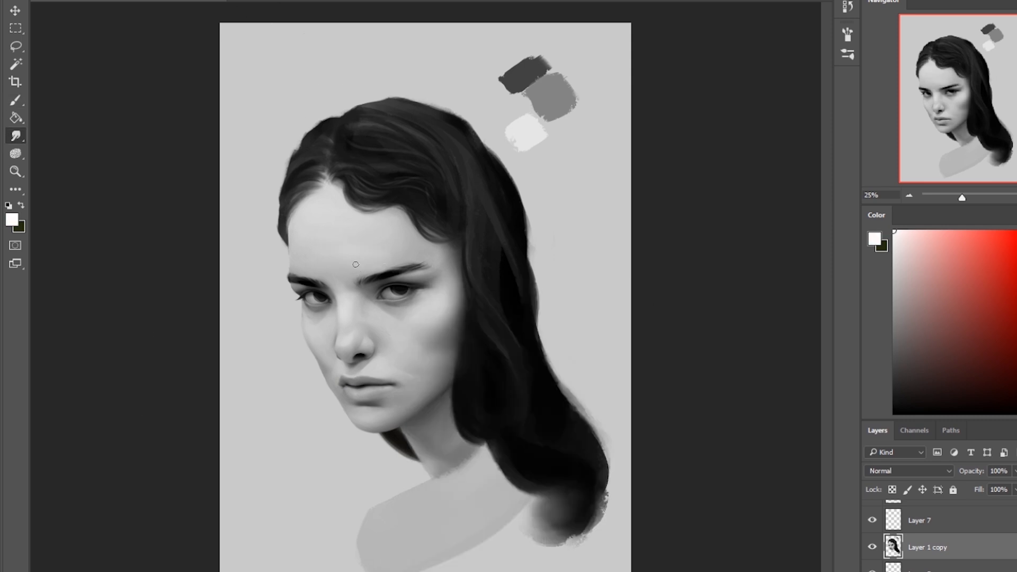
{"action": "key", "text": "b"}
{"action": "key", "text": "r"}
{"action": "left_click", "coordinate": [368, 152], "text": "alt"}
{"action": "key", "text": "b"}
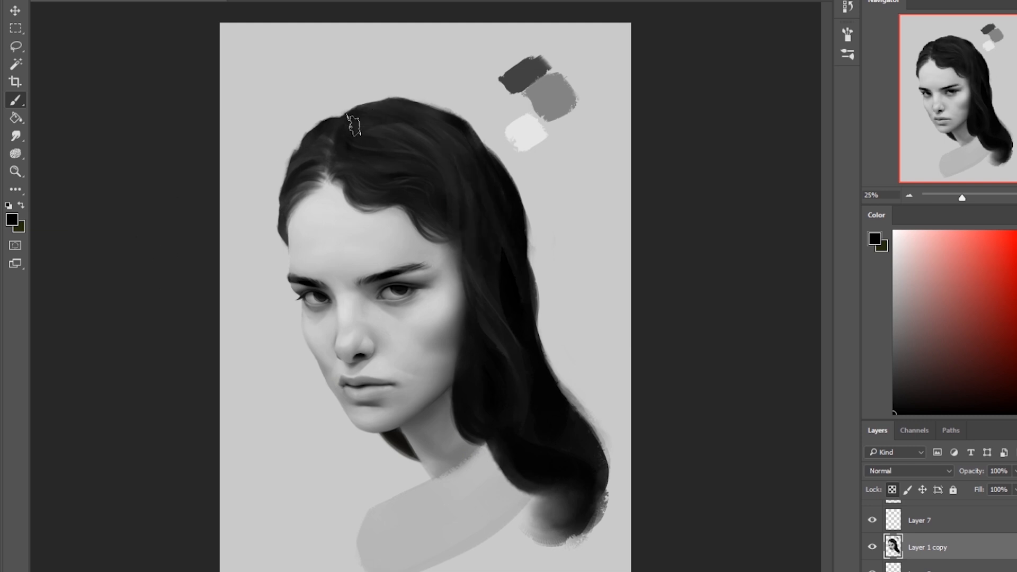
{"action": "left_click_drag", "start_coordinate": [501, 247], "coordinate": [511, 386]}
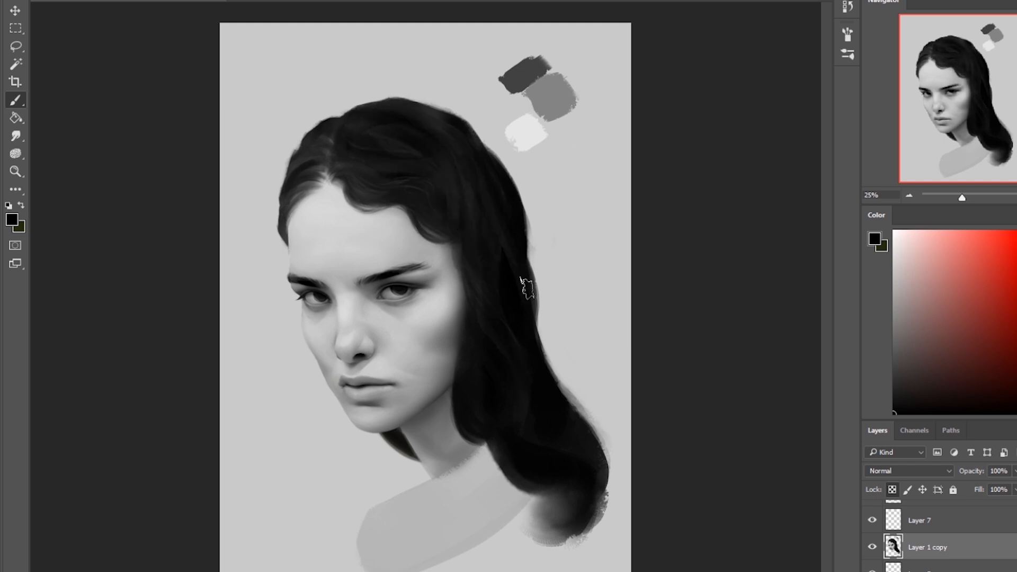
Smudge the neck shading on the lower layer and erase along the jaw edge, finishing on Layer 1 copy.
{"action": "key", "text": "alt+bracketleft"}
{"action": "key", "text": "r"}
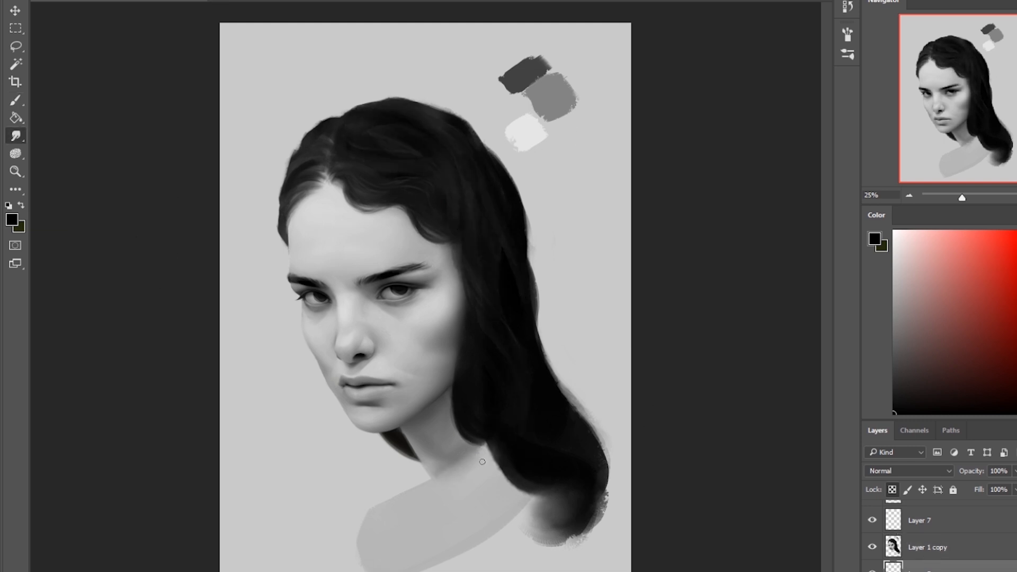
{"action": "scroll", "coordinate": [415, 430], "scroll_direction": "up", "scroll_amount": 5}
{"action": "key", "text": "e"}
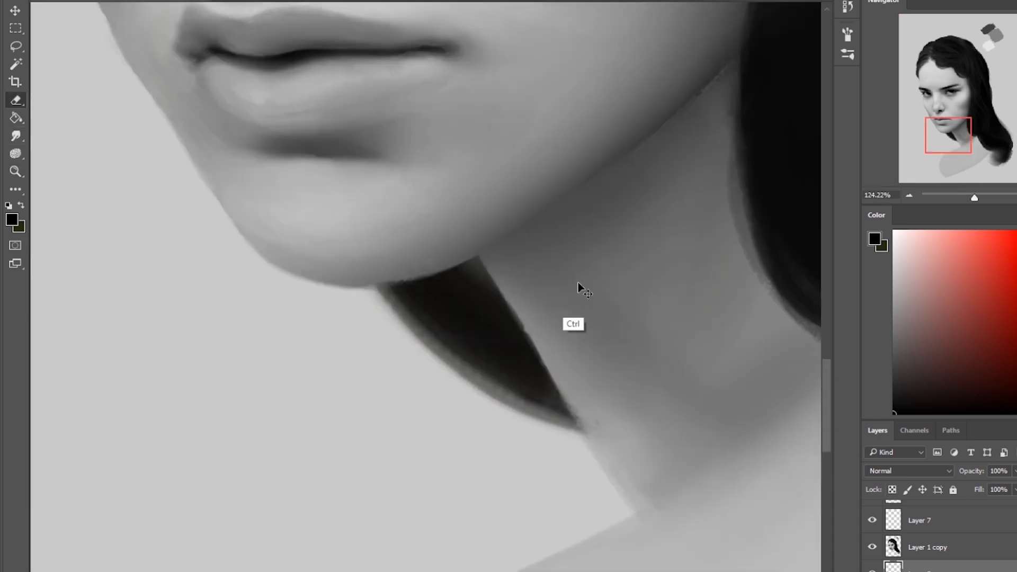
{"action": "left_click", "coordinate": [921, 548]}
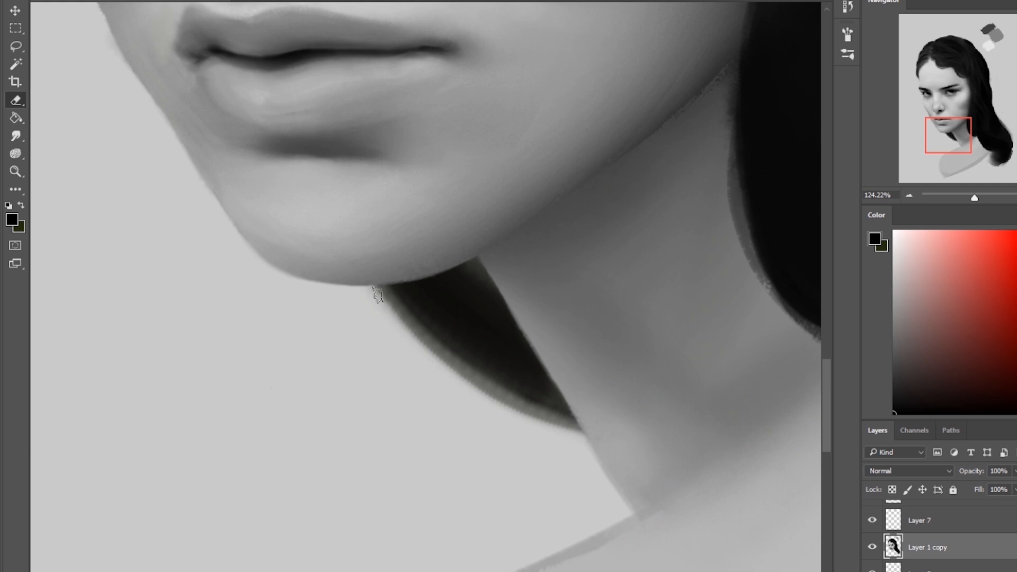
Fill out the outer edge of the lower hair with black brush strokes.
{"action": "key", "text": "b"}
{"action": "scroll", "coordinate": [594, 305], "scroll_direction": "down", "scroll_amount": 5}
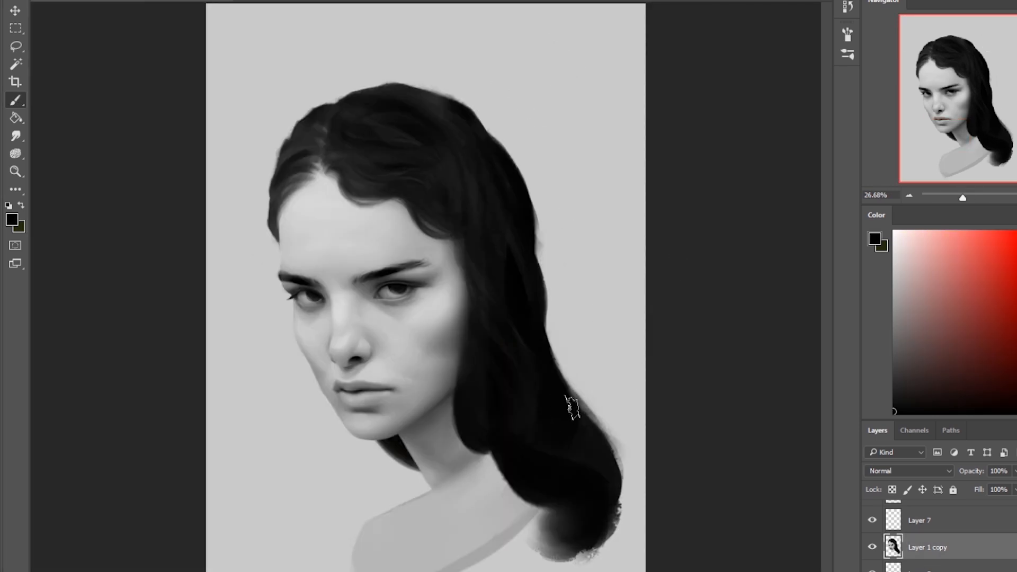
{"action": "left_click_drag", "start_coordinate": [573, 409], "coordinate": [614, 467]}
{"action": "left_click_drag", "start_coordinate": [605, 341], "coordinate": [620, 451]}
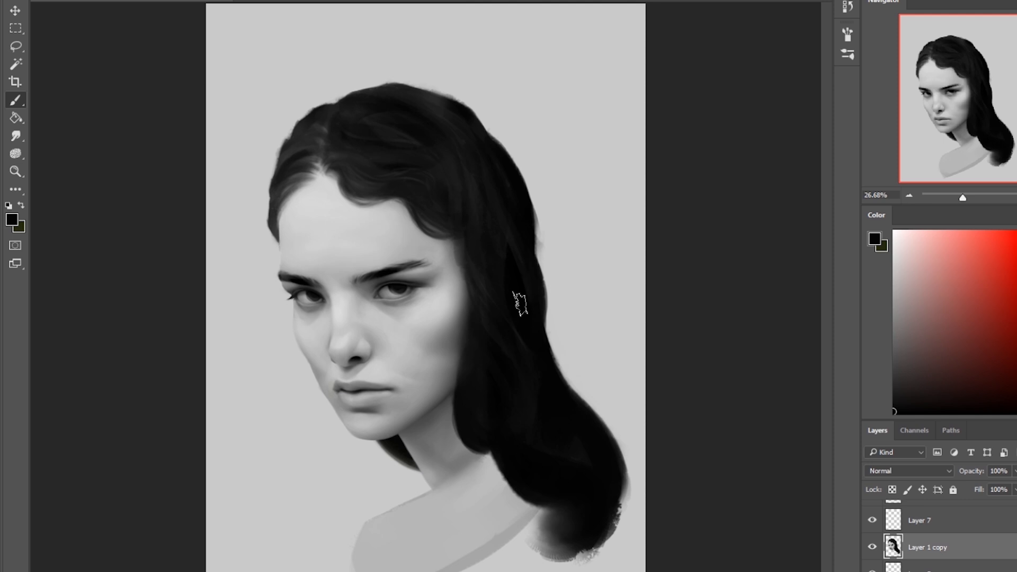
Erase the uneven outer contour at the crown and touch up the side hair with a sampled dark tone.
{"action": "key", "text": "e"}
{"action": "mouse_move", "coordinate": [432, 80]}
{"action": "left_mouse_down"}
{"action": "mouse_move", "coordinate": [465, 96]}
{"action": "mouse_move", "coordinate": [449, 90]}
{"action": "left_mouse_up"}
{"action": "left_click_drag", "start_coordinate": [319, 98], "coordinate": [300, 104]}
{"action": "key", "text": "b"}
{"action": "left_click", "coordinate": [369, 110], "text": "alt"}
{"action": "mouse_move", "coordinate": [295, 139]}
{"action": "left_mouse_down"}
{"action": "mouse_move", "coordinate": [286, 150]}
{"action": "mouse_move", "coordinate": [330, 108]}
{"action": "mouse_move", "coordinate": [294, 131]}
{"action": "left_mouse_up"}
{"action": "key", "text": "e"}
Lock the layer's transparent pixels, repaint the hair around the parting with sampled tones and smudge the hairline.
{"action": "key", "text": "b"}
{"action": "left_click", "coordinate": [375, 190], "text": "alt"}
{"action": "left_click", "coordinate": [893, 490]}
{"action": "left_click", "coordinate": [275, 153], "text": "alt"}
{"action": "left_click", "coordinate": [398, 99], "text": "alt"}
{"action": "left_click", "coordinate": [329, 199], "text": "alt"}
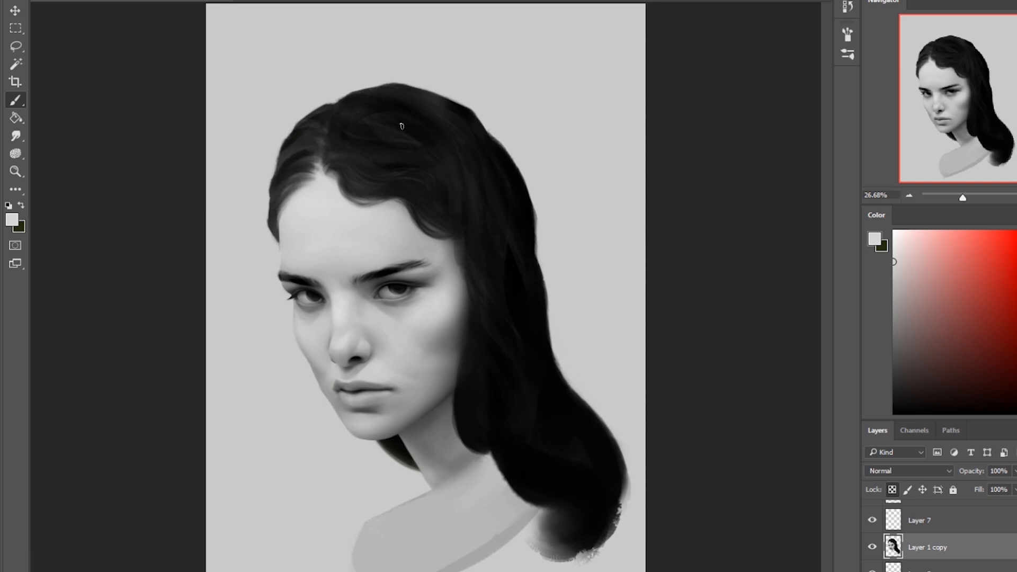
{"action": "left_click", "coordinate": [331, 186], "text": "alt"}
{"action": "left_click", "coordinate": [16, 136]}
{"action": "key", "text": "b"}
{"action": "key", "text": "r"}
{"action": "left_click_drag", "start_coordinate": [321, 166], "coordinate": [315, 157]}
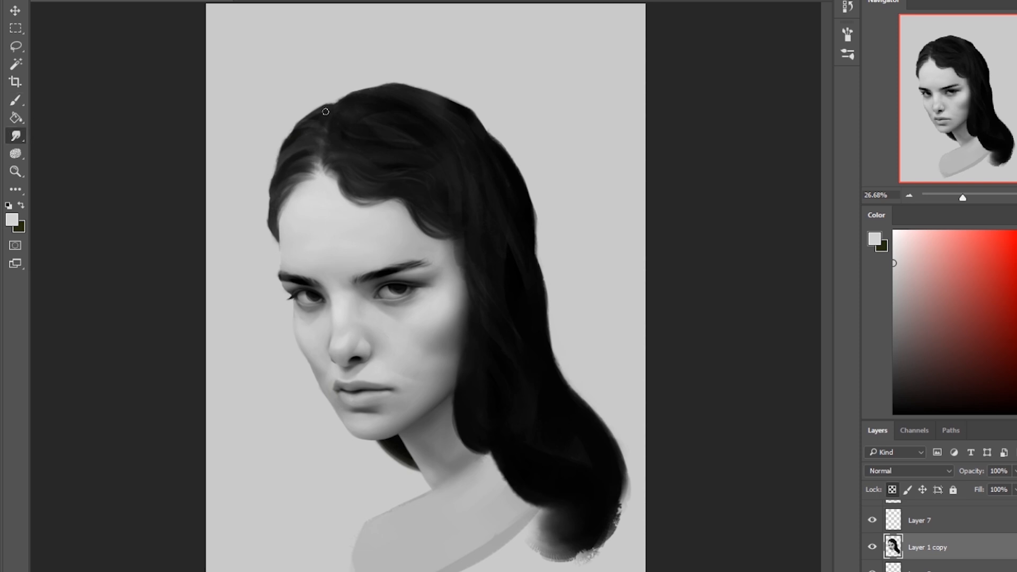
Choose the round 80 brush preset and paint dark strands at the temple hairline with a sampled tone.
{"action": "key", "text": "b"}
{"action": "right_click", "coordinate": [325, 197]}
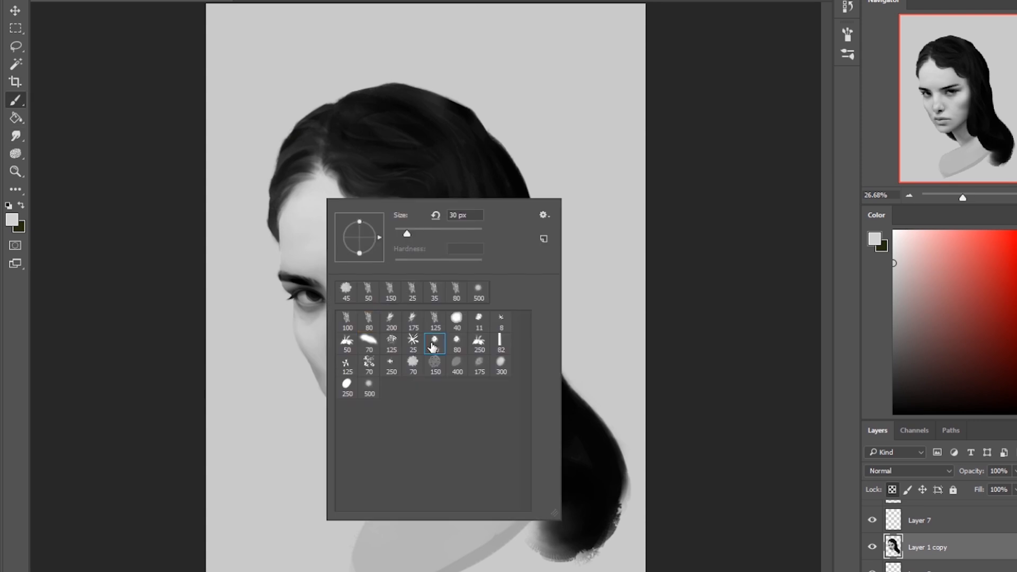
{"action": "left_click", "coordinate": [461, 344]}
{"action": "left_click", "coordinate": [299, 175], "text": "alt"}
{"action": "left_click_drag", "start_coordinate": [300, 186], "coordinate": [291, 206]}
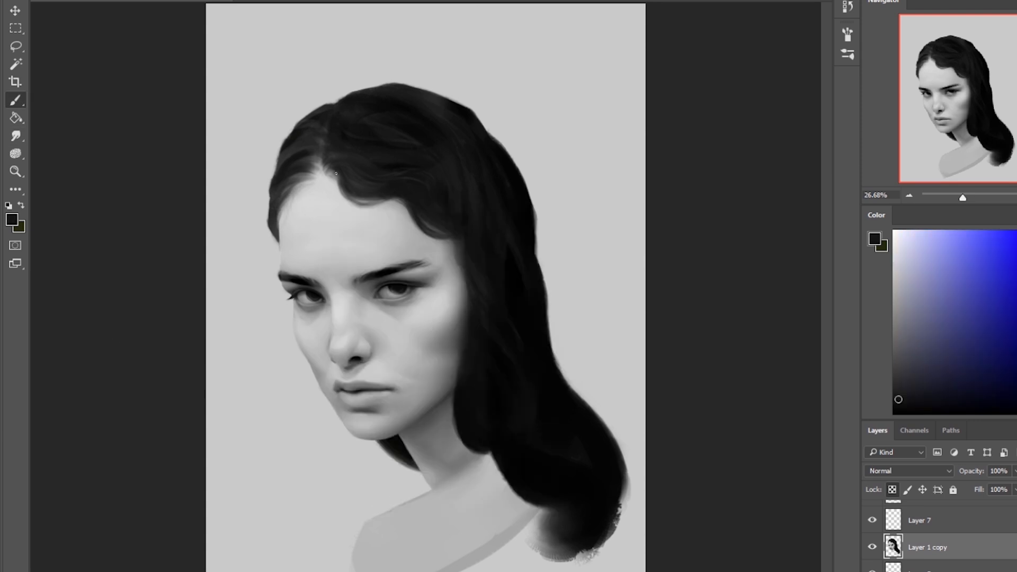
Paint thin loose strands along the outer contour of the crown with a dark gray sampled from the hair.
{"action": "left_click", "coordinate": [324, 181], "text": "alt"}
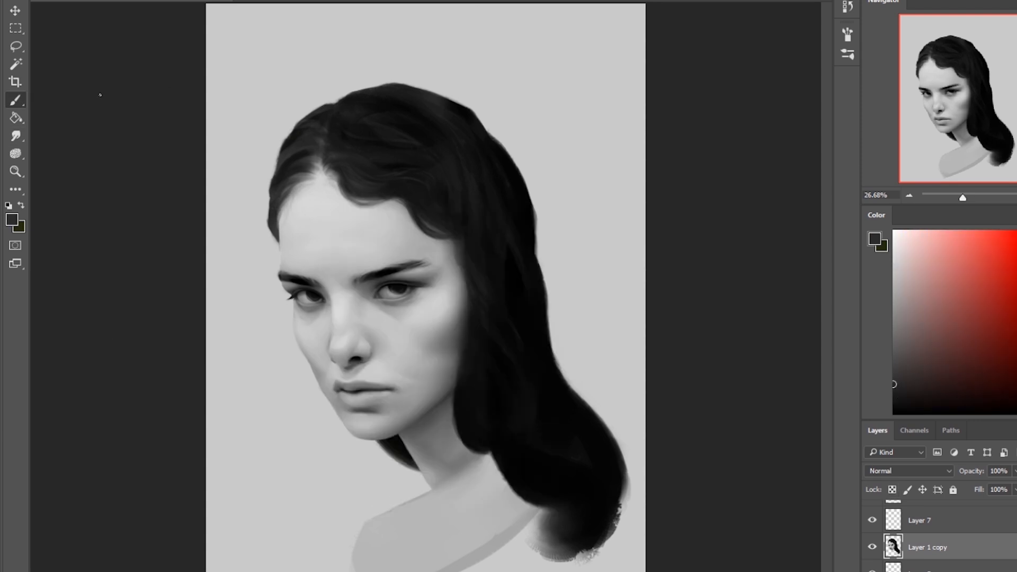
{"action": "left_click_drag", "start_coordinate": [325, 105], "coordinate": [295, 126]}
{"action": "mouse_move", "coordinate": [287, 137]}
{"action": "left_mouse_down"}
{"action": "mouse_move", "coordinate": [268, 196]}
{"action": "mouse_move", "coordinate": [273, 239]}
{"action": "left_mouse_up"}
{"action": "mouse_move", "coordinate": [333, 103]}
{"action": "left_mouse_down"}
{"action": "mouse_move", "coordinate": [410, 83]}
{"action": "mouse_move", "coordinate": [517, 165]}
{"action": "left_mouse_up"}
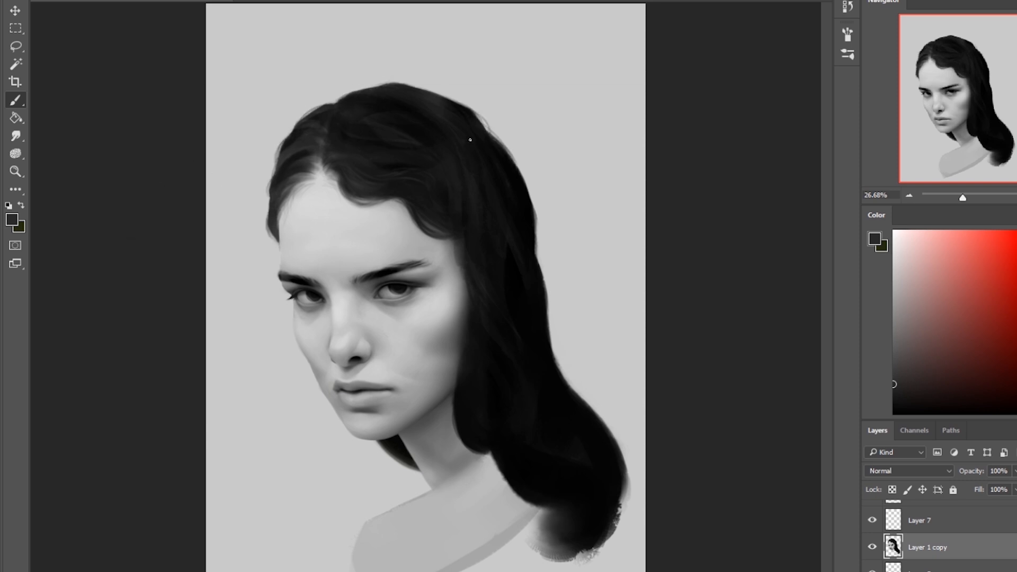
{"action": "left_click_drag", "start_coordinate": [483, 126], "coordinate": [523, 177]}
{"action": "left_click_drag", "start_coordinate": [372, 86], "coordinate": [436, 93]}
{"action": "left_click_drag", "start_coordinate": [484, 127], "coordinate": [509, 153]}
{"action": "left_click_drag", "start_coordinate": [522, 174], "coordinate": [531, 201]}
Paint thin strands down the outer edge of the long hair and along the curl beside the neck.
{"action": "left_click_drag", "start_coordinate": [537, 254], "coordinate": [547, 312]}
{"action": "mouse_move", "coordinate": [544, 276]}
{"action": "left_mouse_down"}
{"action": "mouse_move", "coordinate": [553, 348]}
{"action": "mouse_move", "coordinate": [617, 444]}
{"action": "left_mouse_up"}
{"action": "left_click", "coordinate": [574, 404], "text": "alt"}
{"action": "key", "text": "ctrl+z"}
{"action": "left_click_drag", "start_coordinate": [481, 456], "coordinate": [489, 453]}
{"action": "left_click_drag", "start_coordinate": [489, 456], "coordinate": [519, 497]}
{"action": "left_click_drag", "start_coordinate": [501, 473], "coordinate": [545, 508]}
Smudge the fine hairs at the forehead hairline beside the parting and sample tones from the hair.
{"action": "left_click", "coordinate": [322, 179], "text": "alt"}
{"action": "key", "text": "r"}
{"action": "left_click_drag", "start_coordinate": [312, 177], "coordinate": [296, 169]}
{"action": "key", "text": "b"}
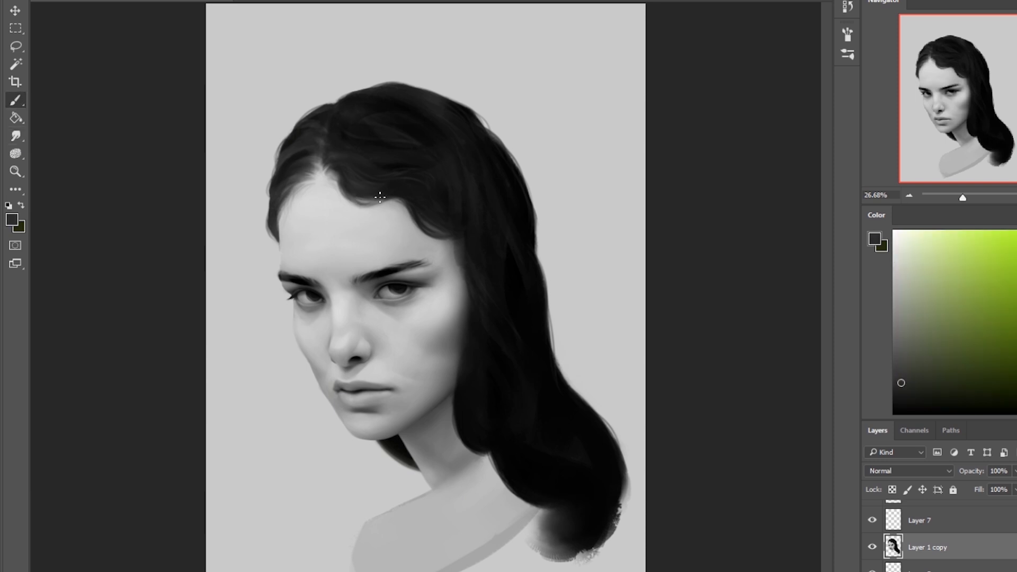
{"action": "left_click", "coordinate": [466, 163], "text": "alt"}
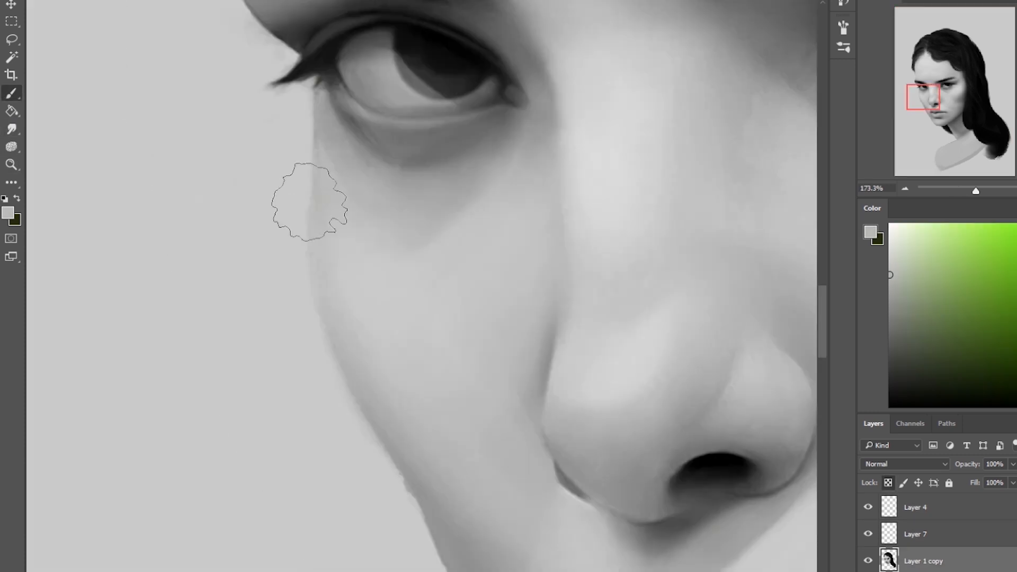
Repaint the outer cheek beneath the far eye with sampled grays and erase along its contour to refine the edge.
{"action": "left_click", "coordinate": [324, 248], "text": "alt"}
{"action": "mouse_move", "coordinate": [324, 248]}
{"action": "left_mouse_down"}
{"action": "mouse_move", "coordinate": [326, 224]}
{"action": "mouse_move", "coordinate": [386, 335]}
{"action": "mouse_move", "coordinate": [366, 197]}
{"action": "left_mouse_up"}
{"action": "left_click", "coordinate": [366, 197], "text": "alt"}
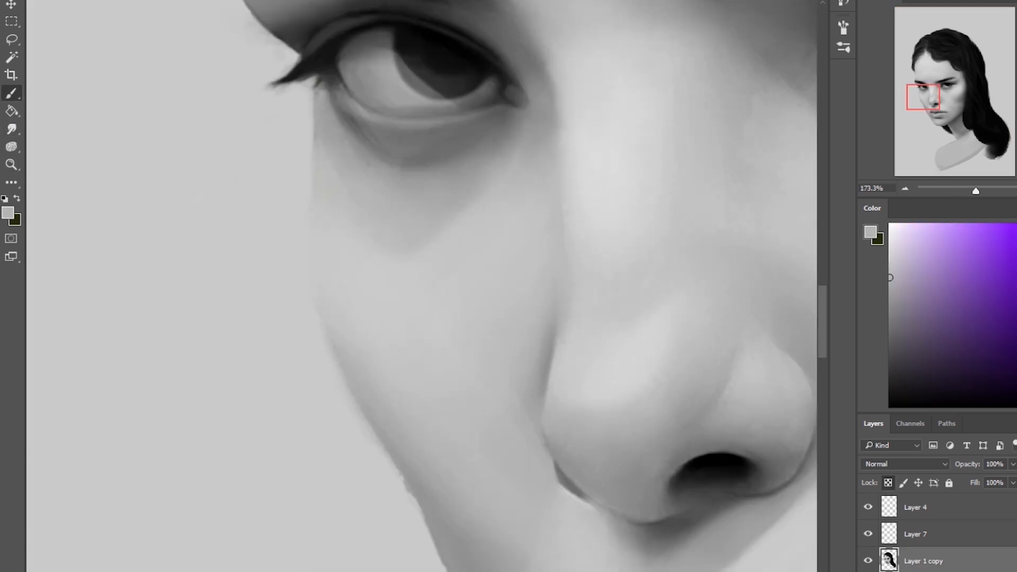
{"action": "key", "text": "e"}
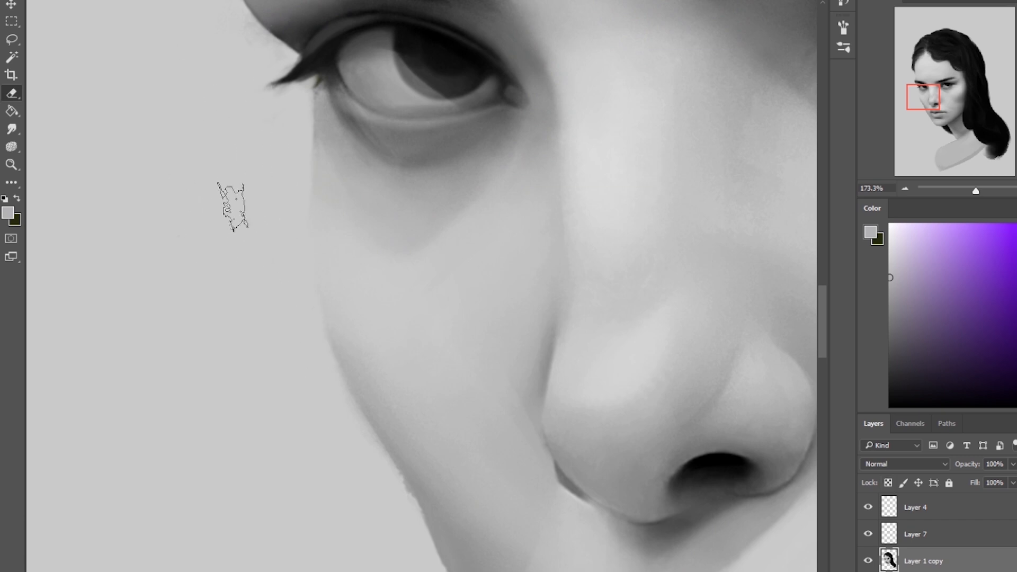
{"action": "left_click_drag", "start_coordinate": [265, 138], "coordinate": [283, 368]}
{"action": "key", "text": "ctrl+0"}
{"action": "left_click_drag", "start_coordinate": [300, 405], "coordinate": [402, 405]}
{"action": "key", "text": "b"}
{"action": "key", "text": "ctrl+0"}
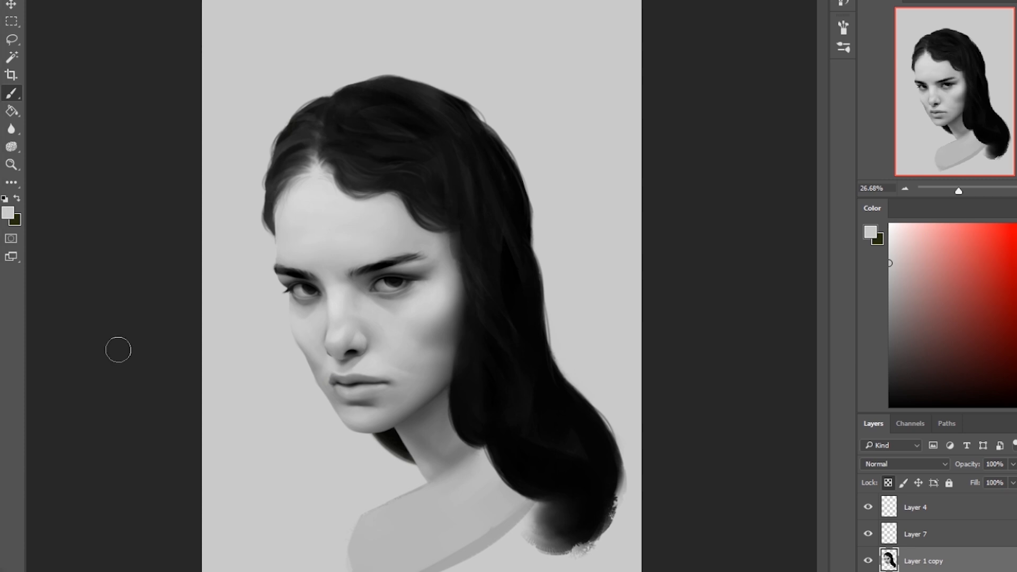
Switch from the Blur tool to Smudge, sample a dark tone, and flip the canvas horizontally and back to check the portrait.
{"action": "right_click", "coordinate": [11, 129]}
{"action": "left_click", "coordinate": [53, 156]}
{"action": "key", "text": "b"}
{"action": "left_click", "coordinate": [351, 352], "text": "alt"}
{"action": "key", "text": "ctrl+shift+h"}
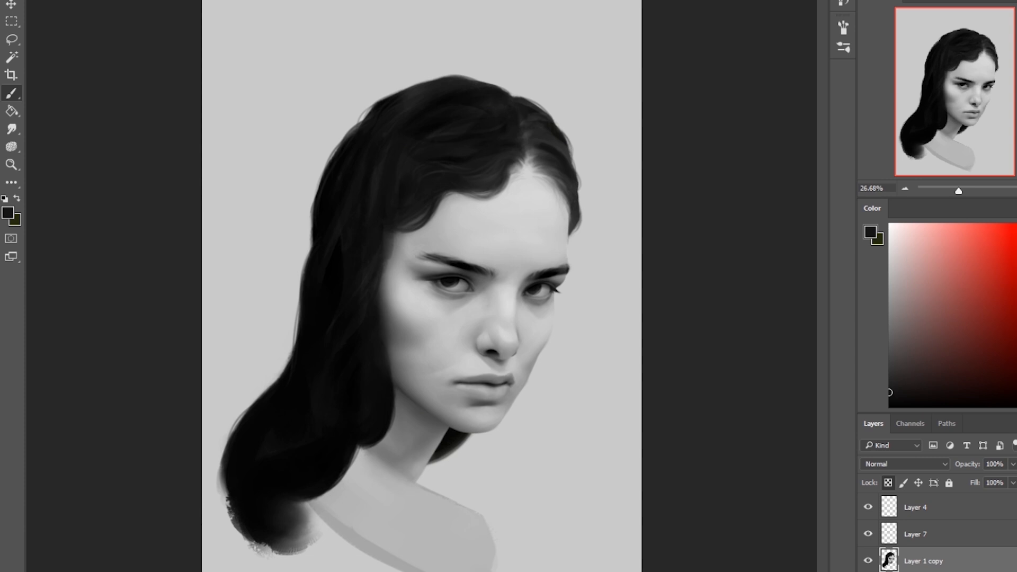
{"action": "key", "text": "ctrl+shift+h"}
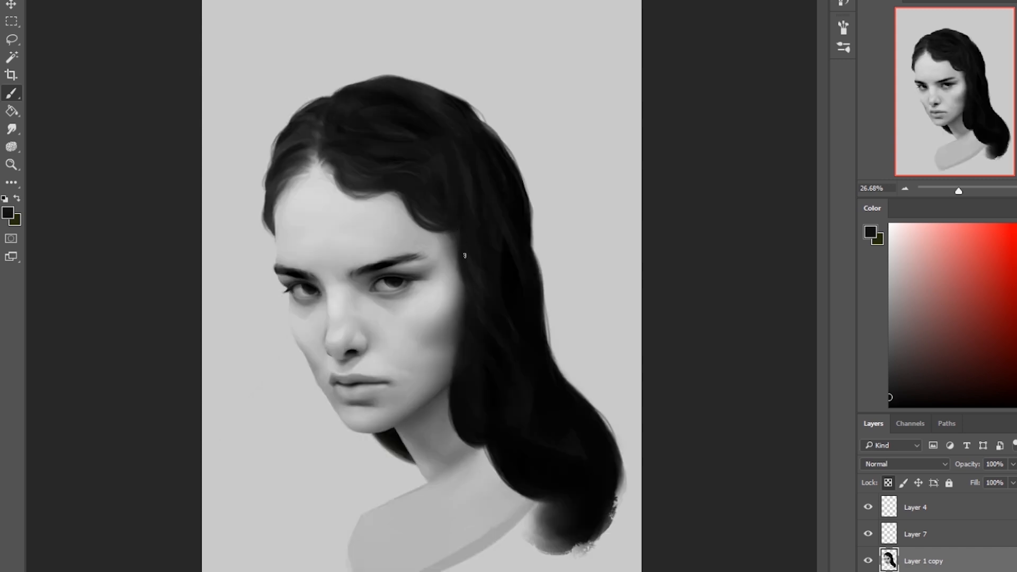
Paint the hair wave curving from the forehead down to the temple with sampled dark tones.
{"action": "mouse_move", "coordinate": [403, 199]}
{"action": "left_mouse_down"}
{"action": "mouse_move", "coordinate": [389, 191]}
{"action": "mouse_move", "coordinate": [407, 186]}
{"action": "left_mouse_up"}
{"action": "left_click", "coordinate": [460, 357], "text": "alt"}
{"action": "left_click", "coordinate": [435, 211], "text": "alt"}
{"action": "left_click_drag", "start_coordinate": [418, 212], "coordinate": [450, 236]}
{"action": "left_click_drag", "start_coordinate": [405, 210], "coordinate": [457, 259]}
{"action": "left_click", "coordinate": [454, 227], "text": "alt"}
{"action": "left_click", "coordinate": [480, 232], "text": "alt"}
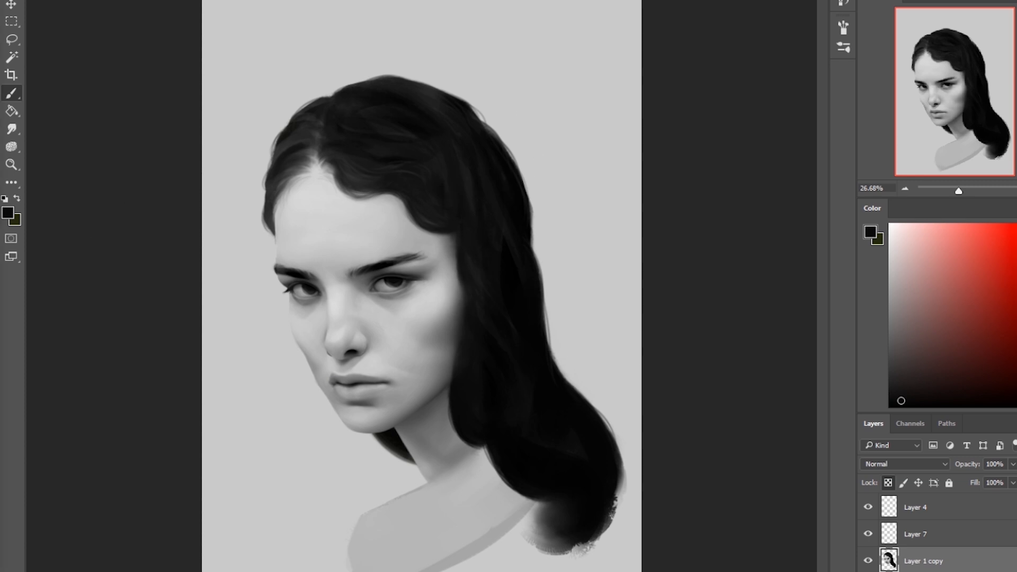
Darken the hair above the temple with tones sampled from the surrounding strands.
{"action": "left_click", "coordinate": [408, 152], "text": "alt"}
{"action": "left_click", "coordinate": [389, 168], "text": "alt"}
{"action": "left_click", "coordinate": [340, 150], "text": "alt"}
{"action": "left_click", "coordinate": [459, 169], "text": "alt"}
{"action": "left_click", "coordinate": [473, 171], "text": "alt"}
{"action": "left_click", "coordinate": [476, 168], "text": "alt"}
{"action": "left_click_drag", "start_coordinate": [453, 197], "coordinate": [461, 182]}
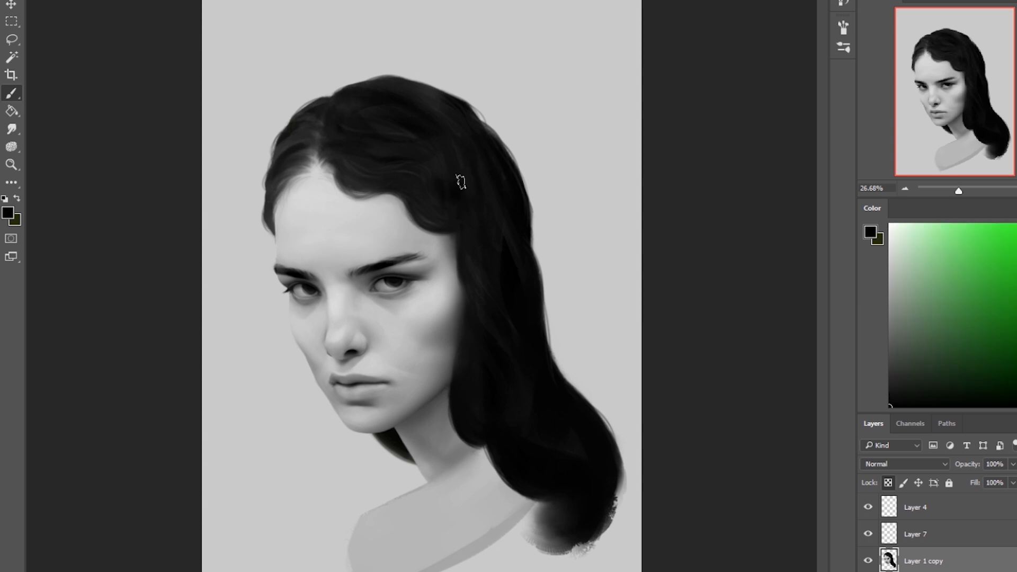
Refine the boundary between the temple and the long hair with sampled tones.
{"action": "left_click", "coordinate": [467, 248], "text": "alt"}
{"action": "key", "text": "r"}
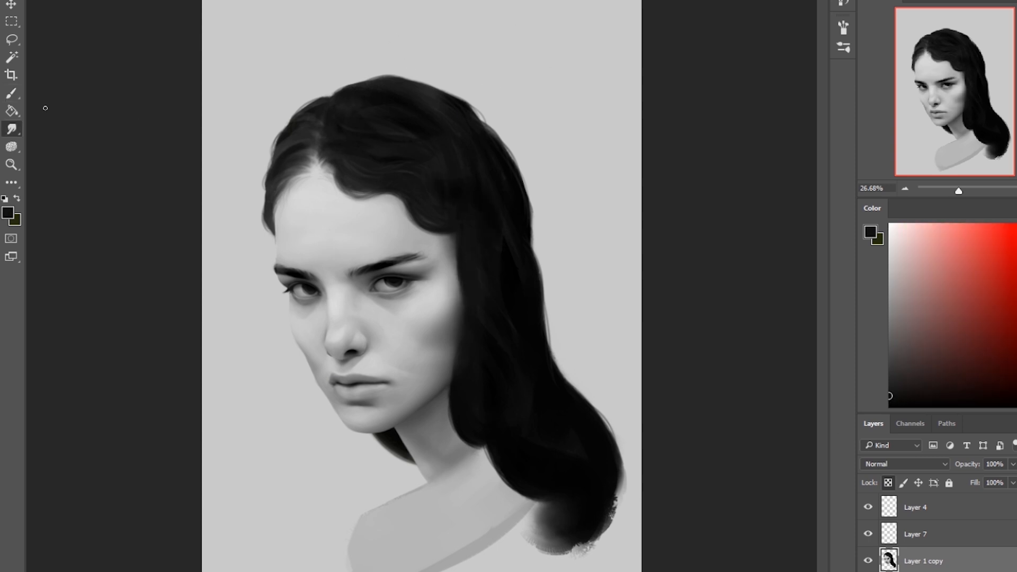
{"action": "key", "text": "b"}
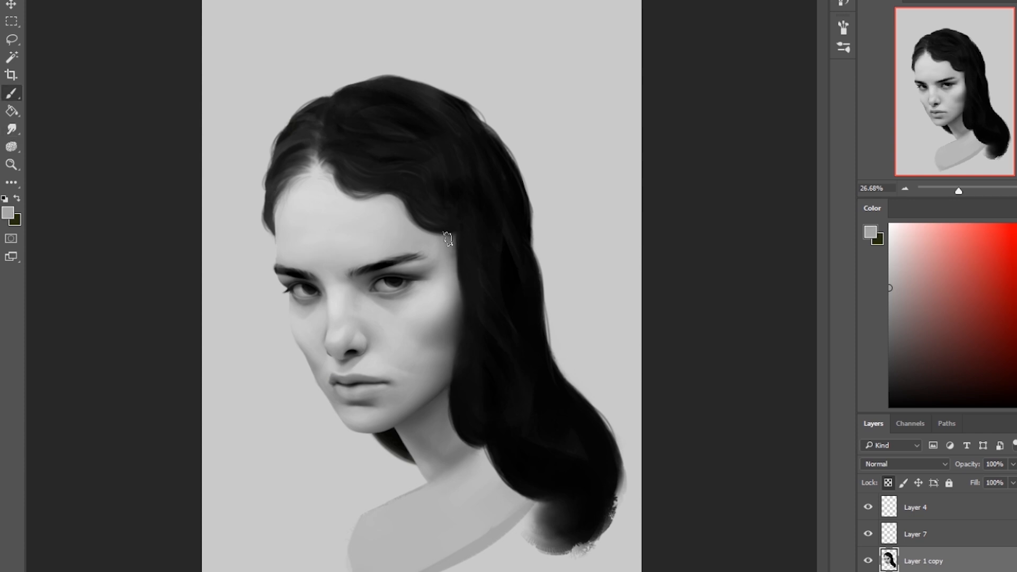
{"action": "left_click", "coordinate": [471, 186], "text": "alt"}
{"action": "left_click_drag", "start_coordinate": [455, 254], "coordinate": [454, 280]}
Unlock the transparent pixels and erase along the outer forehead edge below the side lock of hair.
{"action": "key", "text": "/"}
{"action": "scroll", "coordinate": [279, 238], "scroll_direction": "up", "scroll_amount": 10}
{"action": "key", "text": "e"}
{"action": "left_click_drag", "start_coordinate": [260, 237], "coordinate": [263, 269]}
{"action": "left_click_drag", "start_coordinate": [266, 332], "coordinate": [267, 351]}
Fill in the side lock of hair beside the forehead with sampled dark grays, tidying its inner and outer edges.
{"action": "left_click", "coordinate": [233, 114], "text": "alt"}
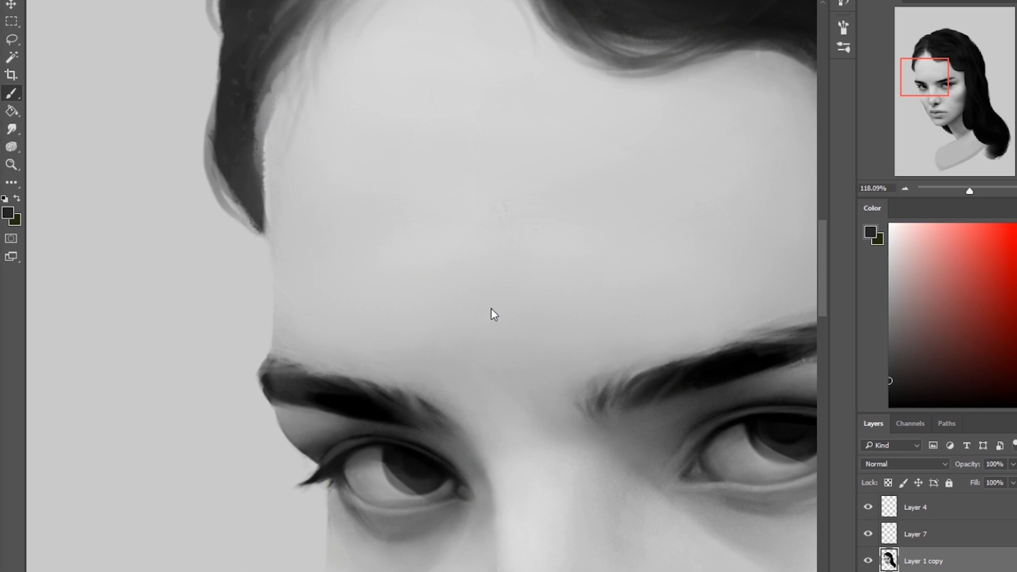
{"action": "left_click", "coordinate": [230, 148], "text": "alt"}
{"action": "mouse_move", "coordinate": [256, 222]}
{"action": "left_mouse_down"}
{"action": "mouse_move", "coordinate": [229, 156]}
{"action": "mouse_move", "coordinate": [244, 153]}
{"action": "mouse_move", "coordinate": [252, 131]}
{"action": "left_mouse_up"}
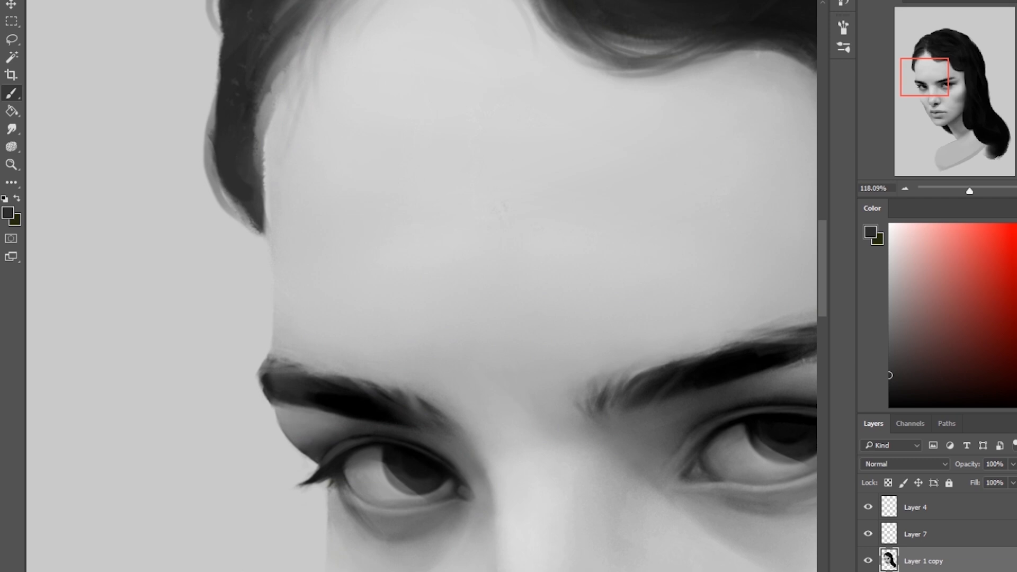
{"action": "left_click", "coordinate": [257, 216], "text": "alt"}
{"action": "mouse_move", "coordinate": [212, 172]}
{"action": "left_mouse_down"}
{"action": "mouse_move", "coordinate": [214, 93]}
{"action": "mouse_move", "coordinate": [213, 106]}
{"action": "left_mouse_up"}
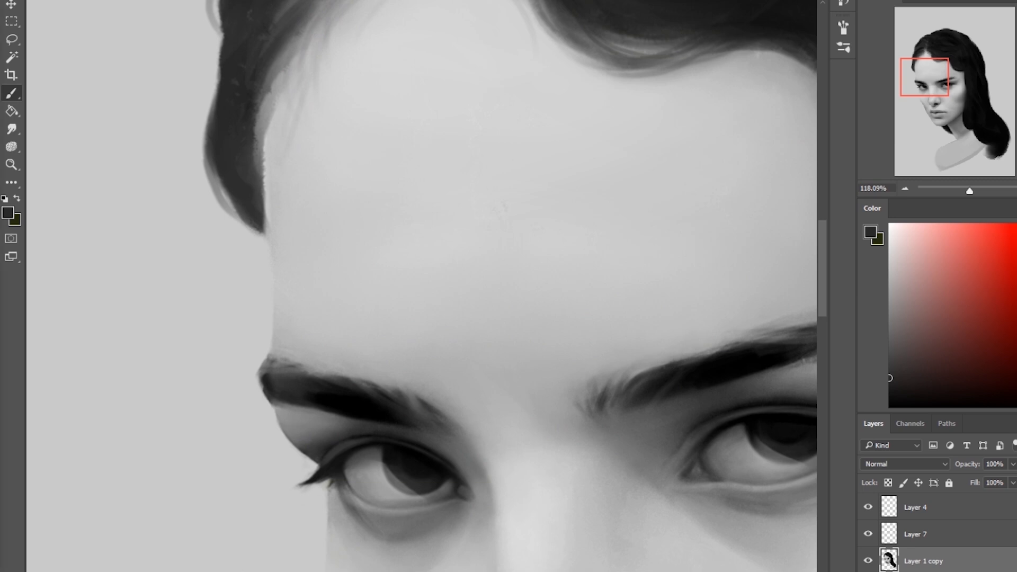
{"action": "left_click_drag", "start_coordinate": [262, 103], "coordinate": [257, 196]}
{"action": "left_click_drag", "start_coordinate": [297, 133], "coordinate": [191, 391]}
{"action": "left_click_drag", "start_coordinate": [115, 328], "coordinate": [115, 287]}
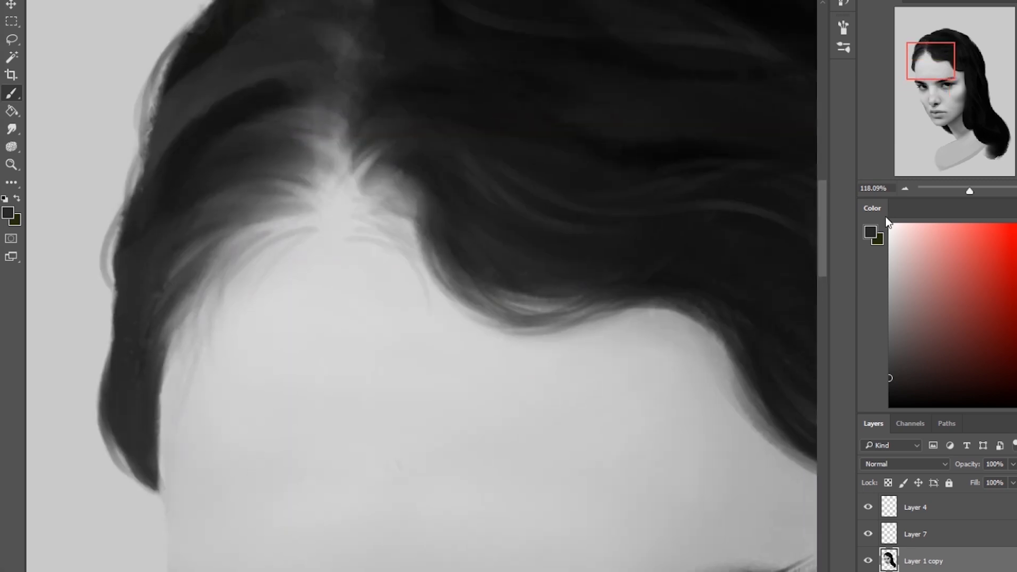
Darken the side lock and the hair up toward the crown with a sampled near-black, and pick the Smudge tool for blending.
{"action": "left_click", "coordinate": [591, 161], "text": "alt"}
{"action": "left_click_drag", "start_coordinate": [133, 347], "coordinate": [116, 440]}
{"action": "left_click_drag", "start_coordinate": [135, 350], "coordinate": [151, 466]}
{"action": "left_click_drag", "start_coordinate": [108, 403], "coordinate": [145, 477]}
{"action": "left_click_drag", "start_coordinate": [132, 357], "coordinate": [119, 277]}
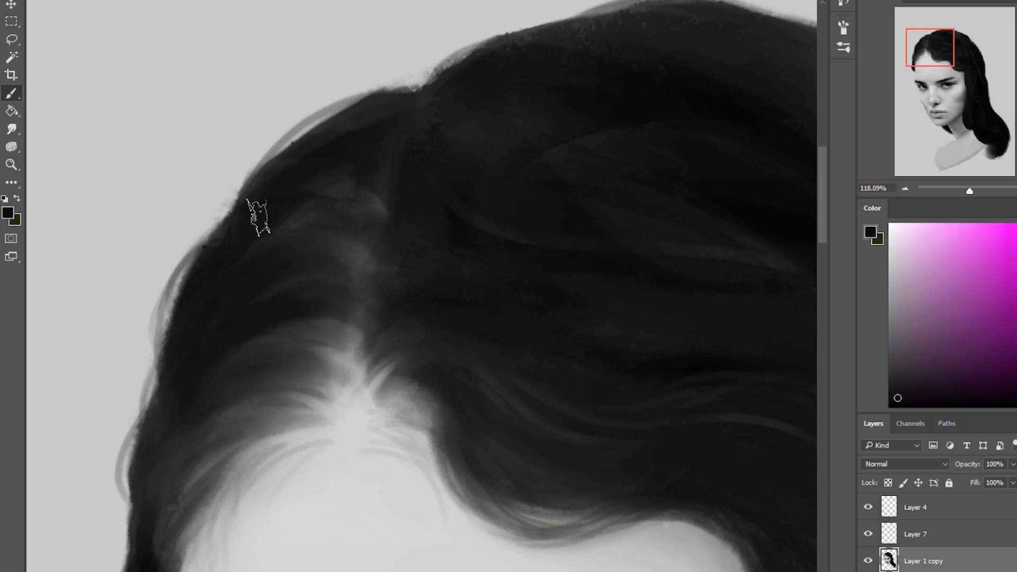
{"action": "key", "text": "ctrl+0"}
{"action": "left_click", "coordinate": [12, 129]}
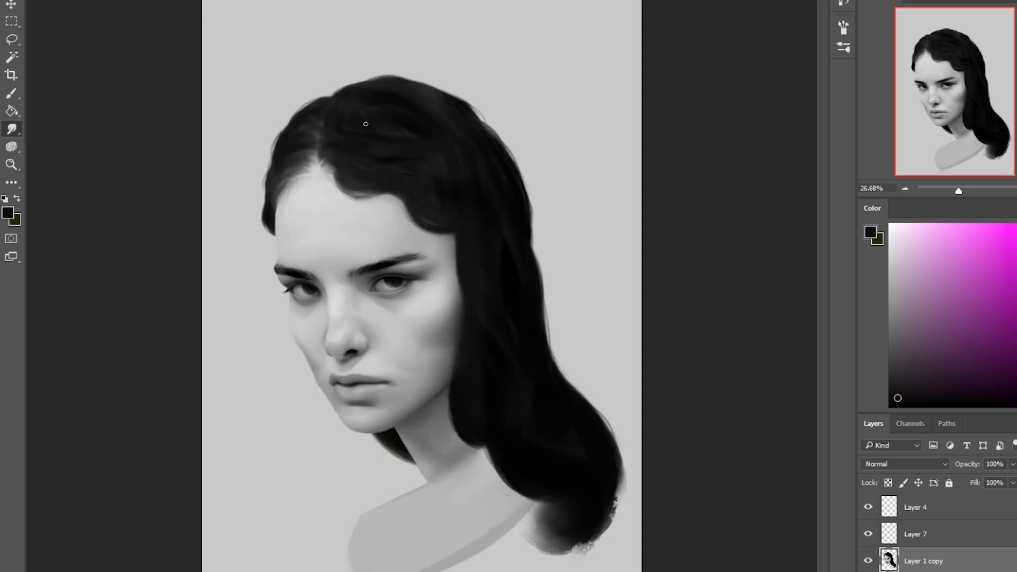
Paint dark strands along the lower edge of the hair wave over the forehead with sampled tones.
{"action": "key", "text": "b"}
{"action": "left_click", "coordinate": [415, 129], "text": "alt"}
{"action": "left_click_drag", "start_coordinate": [358, 196], "coordinate": [394, 196]}
{"action": "left_click", "coordinate": [343, 152], "text": "alt"}
{"action": "left_click_drag", "start_coordinate": [334, 169], "coordinate": [337, 183]}
Refine the hairline where the parting meets the forehead with sampled light and dark tones.
{"action": "left_click", "coordinate": [319, 153], "text": "alt"}
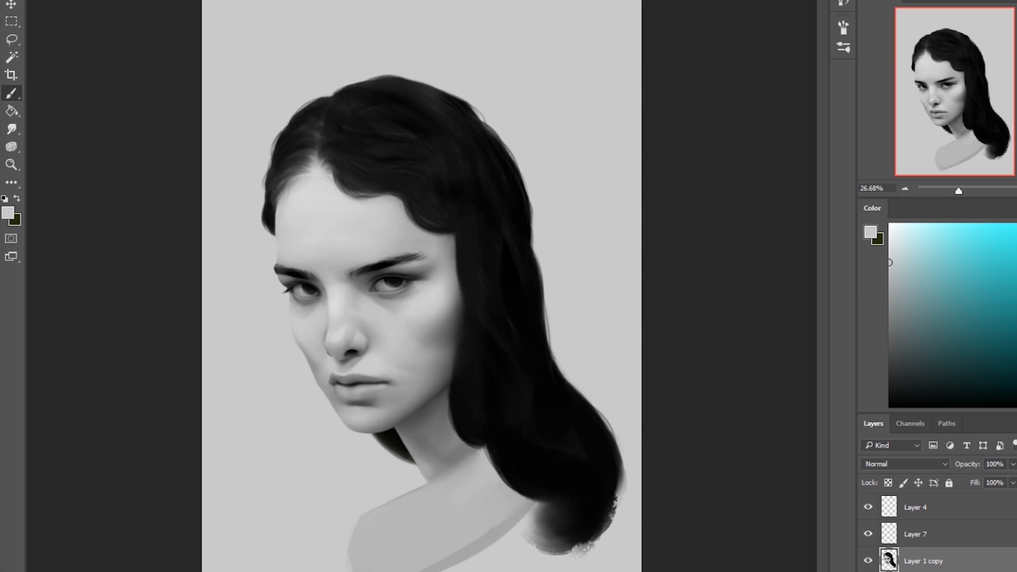
{"action": "left_click", "coordinate": [364, 182], "text": "alt"}
{"action": "left_click", "coordinate": [342, 183], "text": "alt"}
{"action": "left_click", "coordinate": [339, 182], "text": "alt"}
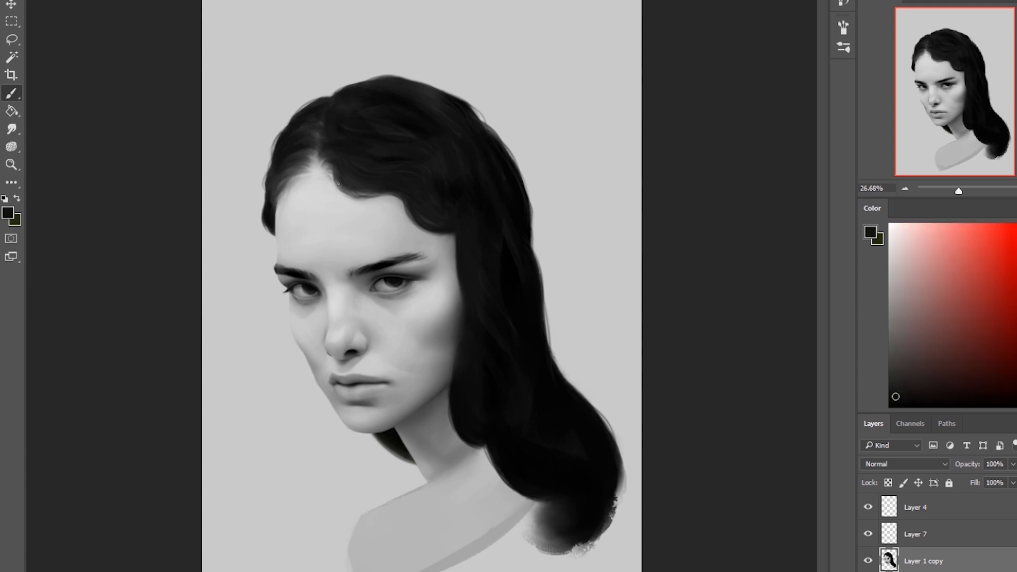
{"action": "left_click", "coordinate": [338, 183], "text": "alt"}
{"action": "left_click", "coordinate": [328, 183], "text": "alt"}
{"action": "left_click", "coordinate": [347, 165], "text": "alt"}
Refine the far eye's lid area and the inner end of its brow with tones sampled from the face and brow.
{"action": "left_click", "coordinate": [306, 275], "text": "alt"}
{"action": "left_click", "coordinate": [306, 275], "text": "alt"}
{"action": "left_click", "coordinate": [319, 250], "text": "alt"}
{"action": "left_click", "coordinate": [259, 40], "text": "alt"}
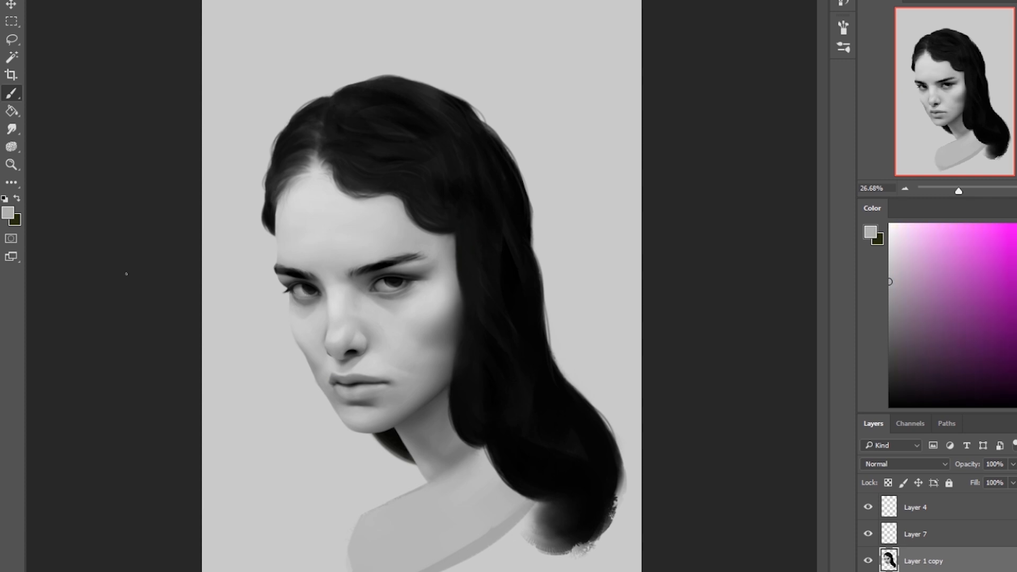
{"action": "left_click_drag", "start_coordinate": [301, 282], "coordinate": [339, 283]}
{"action": "left_click", "coordinate": [328, 266], "text": "alt"}
{"action": "left_click", "coordinate": [328, 265], "text": "alt"}
{"action": "left_click", "coordinate": [178, 1]}
{"action": "left_click", "coordinate": [327, 230]}
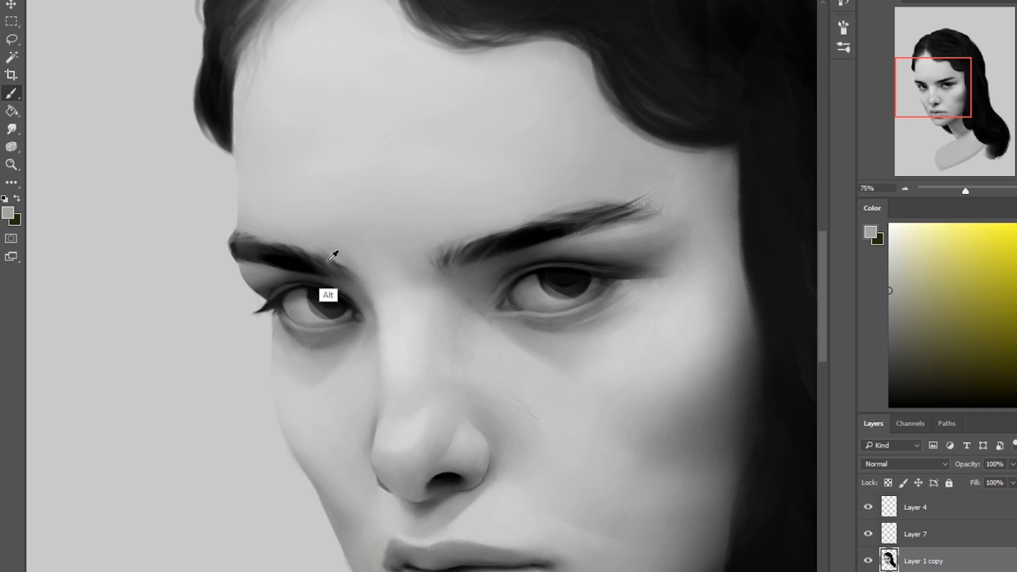
{"action": "left_click", "coordinate": [332, 257], "text": "alt"}
{"action": "left_click", "coordinate": [275, 261], "text": "alt"}
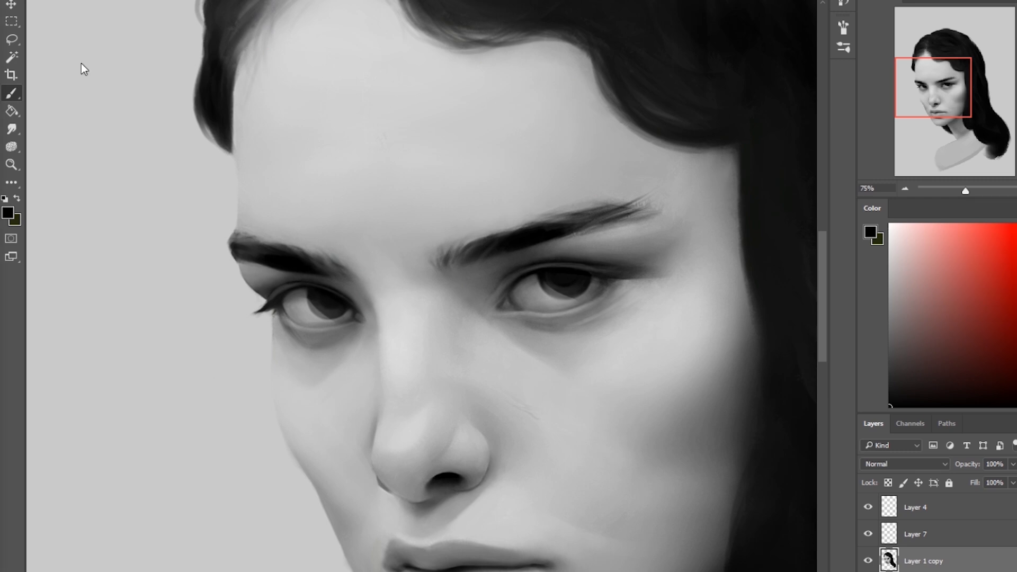
Reshape the outer eyelash tips of the far eye and sample a dark tone from the brow.
{"action": "key", "text": "s"}
{"action": "mouse_move", "coordinate": [272, 307]}
{"action": "left_mouse_down"}
{"action": "mouse_move", "coordinate": [267, 181]}
{"action": "mouse_move", "coordinate": [264, 308]}
{"action": "left_mouse_up"}
{"action": "key", "text": "e"}
{"action": "key", "text": "b"}
{"action": "left_click", "coordinate": [321, 261], "text": "alt"}
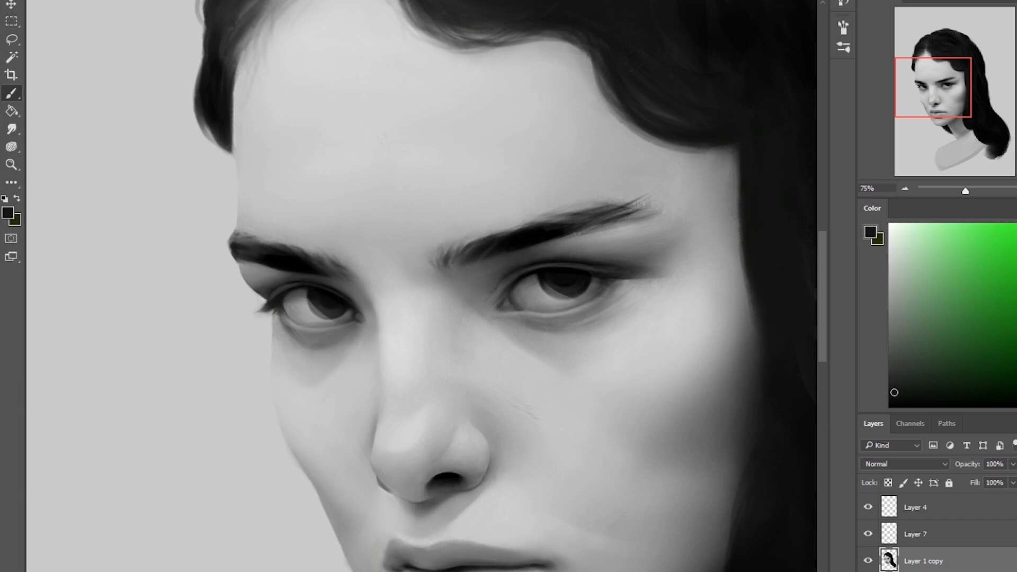
{"action": "key", "text": "ctrl+0"}
{"action": "left_click_drag", "start_coordinate": [427, 491], "coordinate": [222, 571]}
{"action": "left_click_drag", "start_coordinate": [294, 570], "coordinate": [377, 476]}
{"action": "mouse_move", "coordinate": [277, 480]}
{"action": "left_mouse_down"}
{"action": "mouse_move", "coordinate": [352, 481]}
{"action": "mouse_move", "coordinate": [388, 446]}
{"action": "left_mouse_up"}
{"action": "left_click_drag", "start_coordinate": [376, 480], "coordinate": [327, 571]}
{"action": "left_click_drag", "start_coordinate": [317, 491], "coordinate": [411, 452]}
{"action": "left_click_drag", "start_coordinate": [268, 496], "coordinate": [224, 558]}
{"action": "left_click_drag", "start_coordinate": [331, 448], "coordinate": [283, 477]}
{"action": "key", "text": "ctrl+alt+z"}
{"action": "key", "text": "ctrl+alt+z"}
{"action": "key", "text": "ctrl+alt+z"}
{"action": "key", "text": "ctrl+alt+z"}
{"action": "key", "text": "ctrl+alt+z"}
{"action": "key", "text": "ctrl+alt+z"}
{"action": "key", "text": "ctrl+alt+z"}
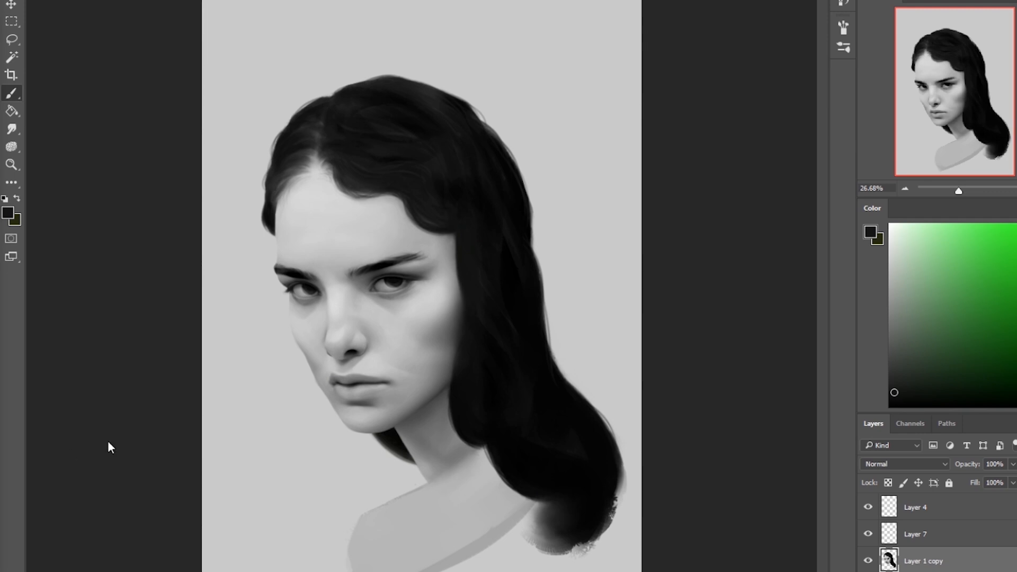
Retouch the skin around the near eye and cheek with tones sampled from the face.
{"action": "left_click", "coordinate": [388, 166], "text": "alt"}
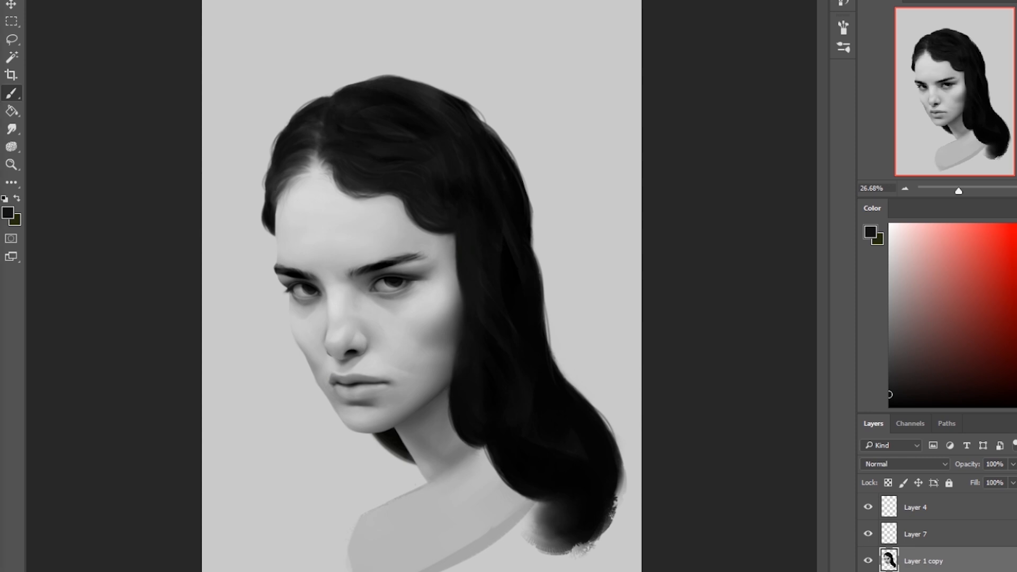
{"action": "left_click", "coordinate": [7, 128]}
{"action": "key", "text": "b"}
{"action": "left_click", "coordinate": [352, 371], "text": "alt"}
{"action": "left_click", "coordinate": [442, 310], "text": "alt"}
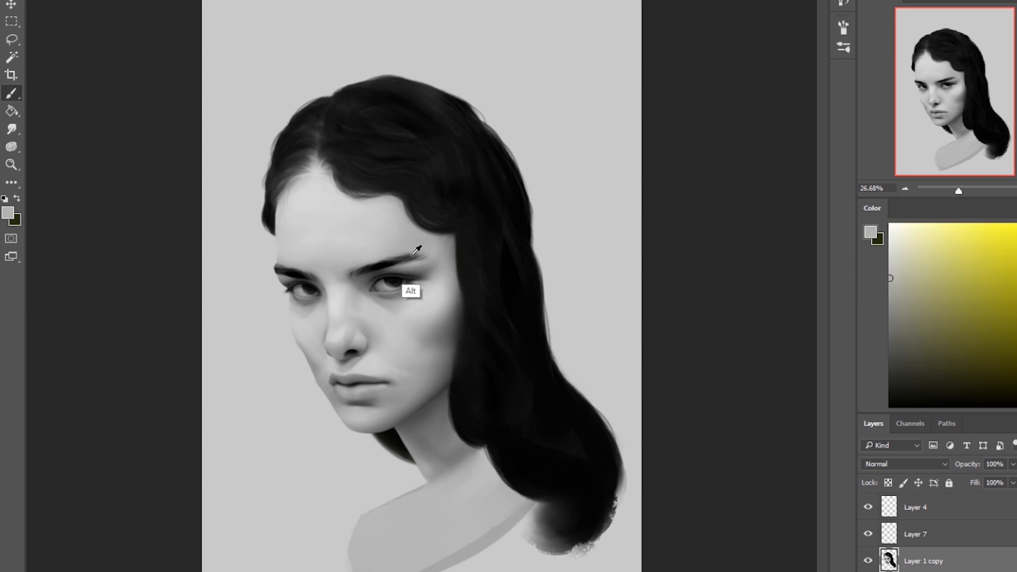
{"action": "left_click", "coordinate": [412, 289], "text": "alt"}
{"action": "left_click", "coordinate": [415, 305], "text": "alt"}
{"action": "left_click", "coordinate": [427, 320], "text": "alt"}
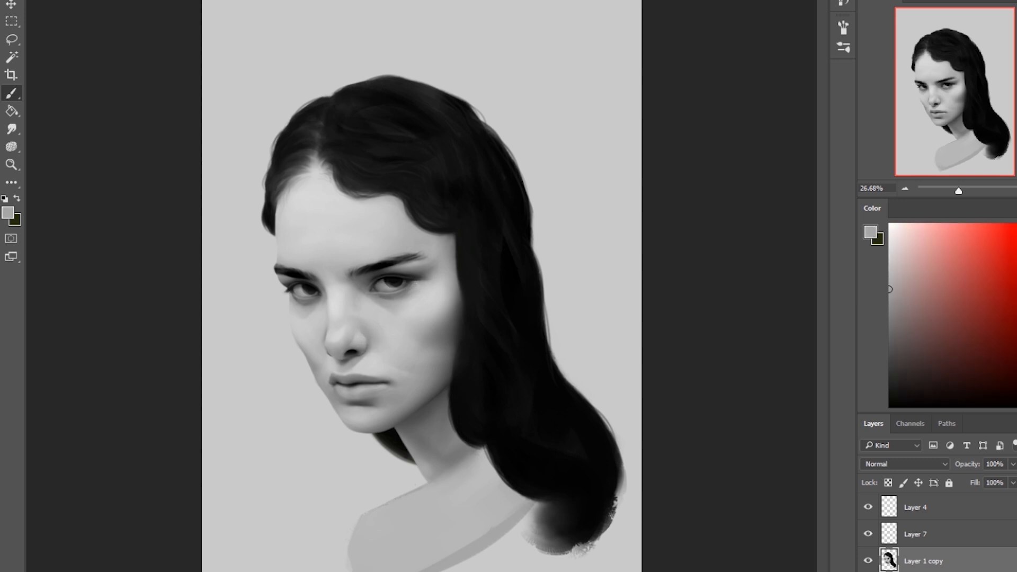
Blend the skin between the brows with a sampled mid-grey and the Smudge tool.
{"action": "key", "text": "r"}
{"action": "key", "text": "b"}
{"action": "left_click", "coordinate": [351, 261], "text": "alt"}
{"action": "key", "text": "r"}
{"action": "key", "text": "b"}
{"action": "key", "text": "r"}
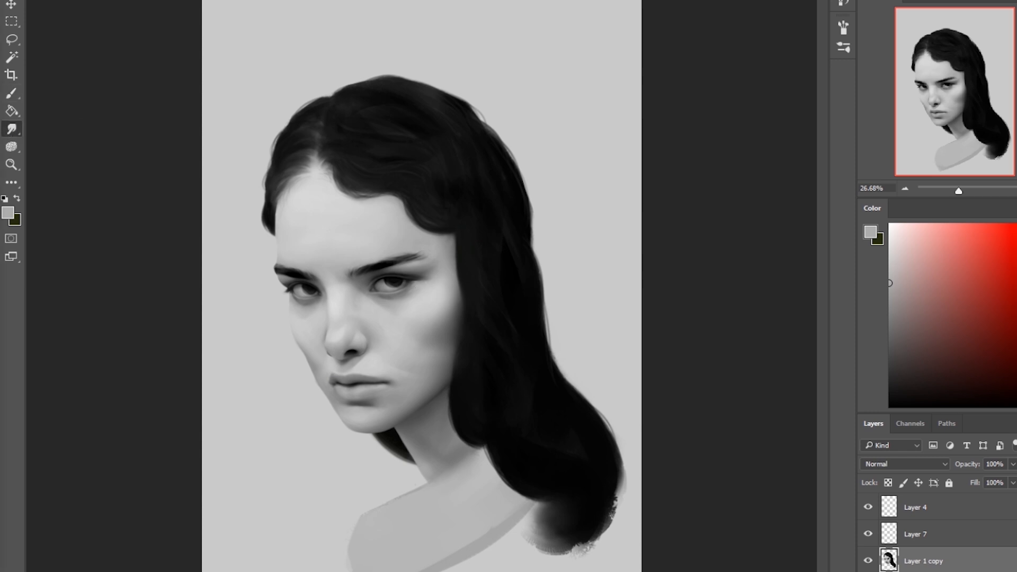
Clean up the face's edge just below the far eye's outer lashes with sampled skin tones.
{"action": "key", "text": "z"}
{"action": "left_click_drag", "start_coordinate": [327, 284], "coordinate": [435, 286]}
{"action": "key", "text": "r"}
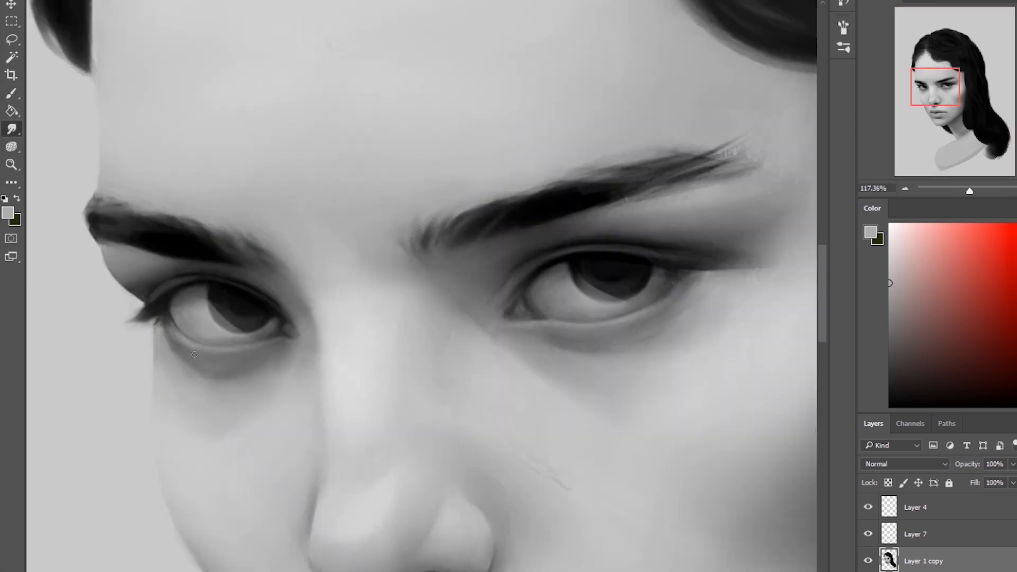
{"action": "key", "text": "b"}
{"action": "left_click", "coordinate": [165, 330], "text": "alt"}
{"action": "left_click", "coordinate": [161, 335], "text": "alt"}
{"action": "left_click_drag", "start_coordinate": [158, 322], "coordinate": [155, 341]}
{"action": "key", "text": "ctrl+0"}
Refine the inner end of the far brow with tones sampled from the brow and the surrounding skin.
{"action": "left_click", "coordinate": [322, 273], "text": "alt"}
{"action": "mouse_move", "coordinate": [324, 273]}
{"action": "left_mouse_down"}
{"action": "mouse_move", "coordinate": [439, 286]}
{"action": "mouse_move", "coordinate": [489, 308]}
{"action": "left_mouse_up"}
{"action": "left_click", "coordinate": [12, 130]}
{"action": "key", "text": "b"}
{"action": "left_click", "coordinate": [365, 270], "text": "alt"}
{"action": "key", "text": "z"}
{"action": "key", "text": "b"}
{"action": "left_click", "coordinate": [446, 241], "text": "alt"}
{"action": "left_click", "coordinate": [323, 212], "text": "alt"}
{"action": "key", "text": "bracketright"}
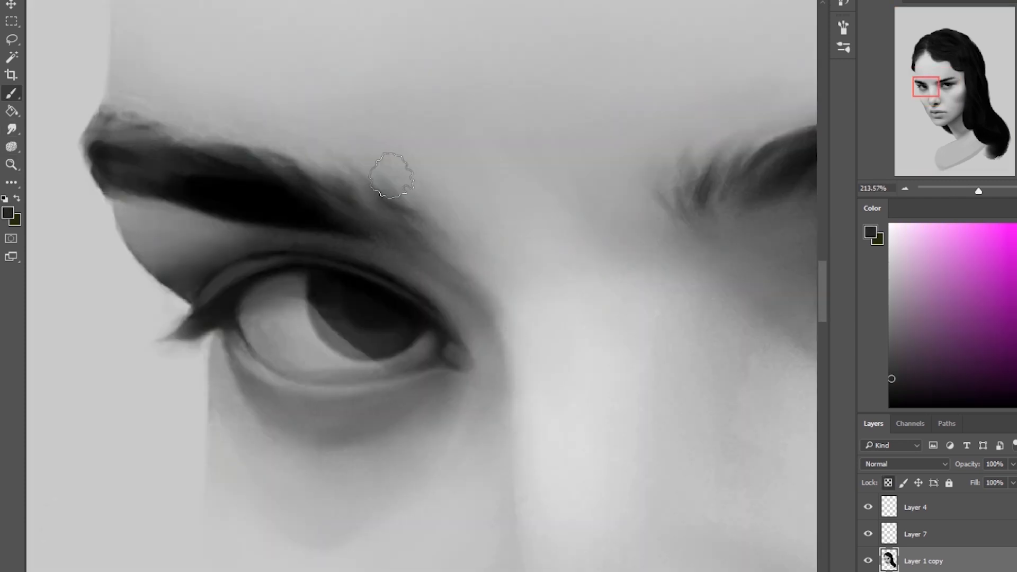
{"action": "key", "text": "ctrl+0"}
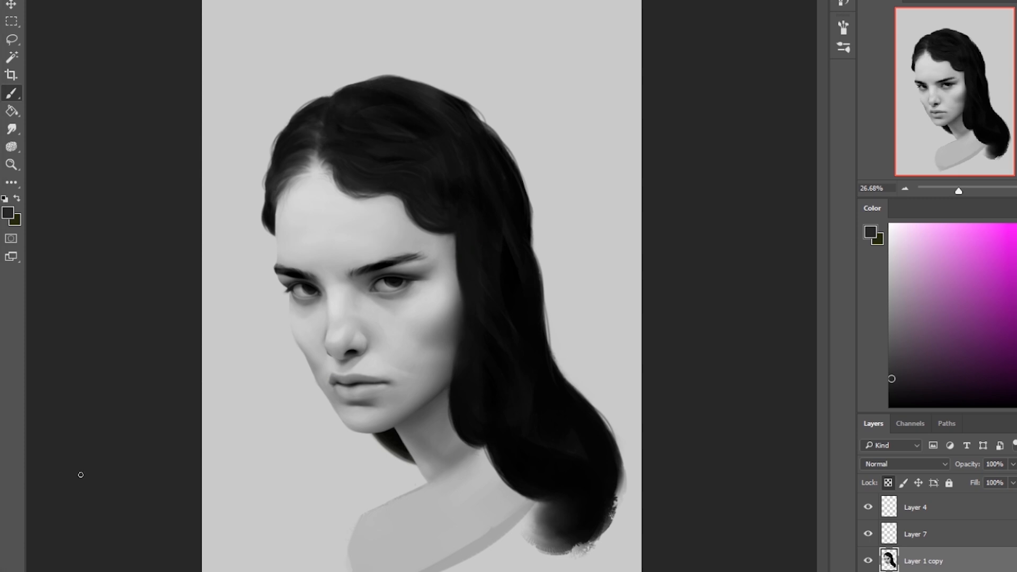
Try a retouching stroke on the face with the light grey sampled from the background.
{"action": "left_click", "coordinate": [12, 129]}
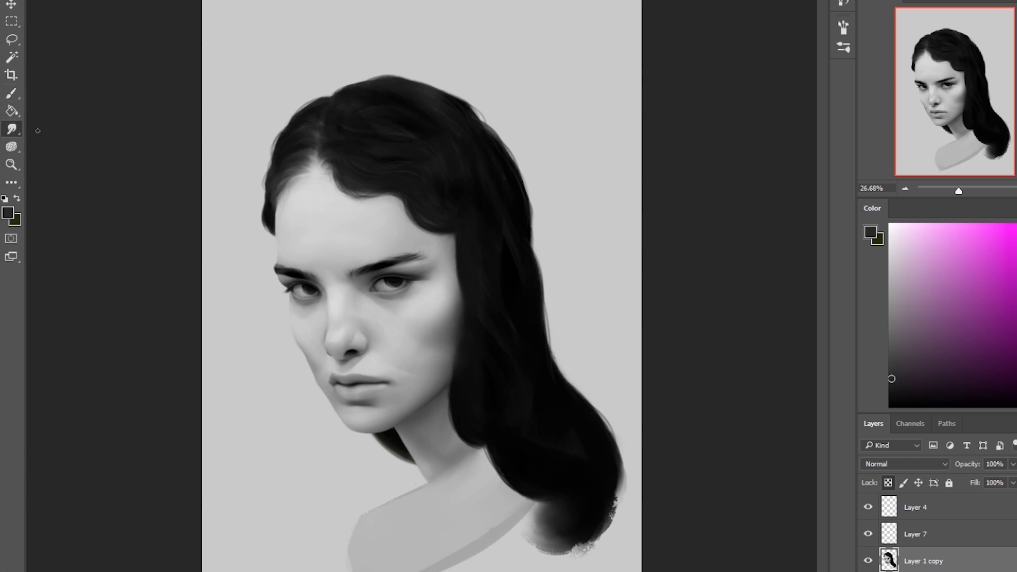
{"action": "left_click", "coordinate": [12, 94]}
{"action": "left_click", "coordinate": [583, 344], "text": "alt"}
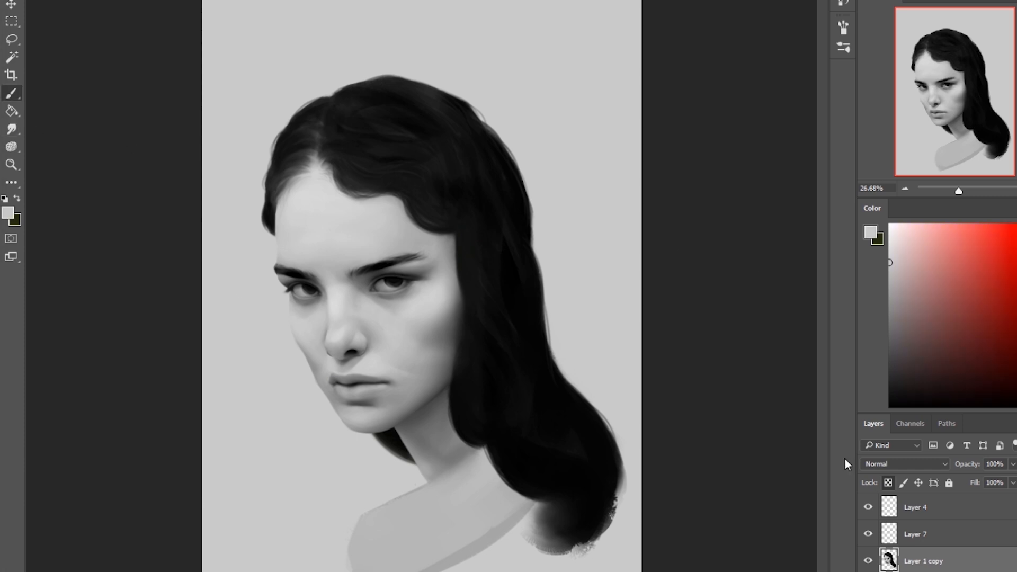
{"action": "left_click", "coordinate": [11, 129]}
{"action": "left_click", "coordinate": [12, 94]}
{"action": "key", "text": "ctrl+space"}
{"action": "left_click_drag", "start_coordinate": [273, 324], "coordinate": [540, 406]}
{"action": "mouse_move", "coordinate": [485, 367]}
{"action": "left_mouse_down"}
{"action": "mouse_move", "coordinate": [503, 354]}
{"action": "mouse_move", "coordinate": [525, 361]}
{"action": "left_mouse_up"}
{"action": "key", "text": "ctrl+z"}
{"action": "key", "text": "ctrl+0"}
Smudge the far cheek's contour to soften its edge.
{"action": "left_click", "coordinate": [12, 128]}
{"action": "left_click_drag", "start_coordinate": [288, 311], "coordinate": [392, 383]}
{"action": "key", "text": "ctrl+0"}
Darken the hair beside the temple with black sampled from the long hair.
{"action": "left_click", "coordinate": [12, 94]}
{"action": "left_click", "coordinate": [514, 262], "text": "alt"}
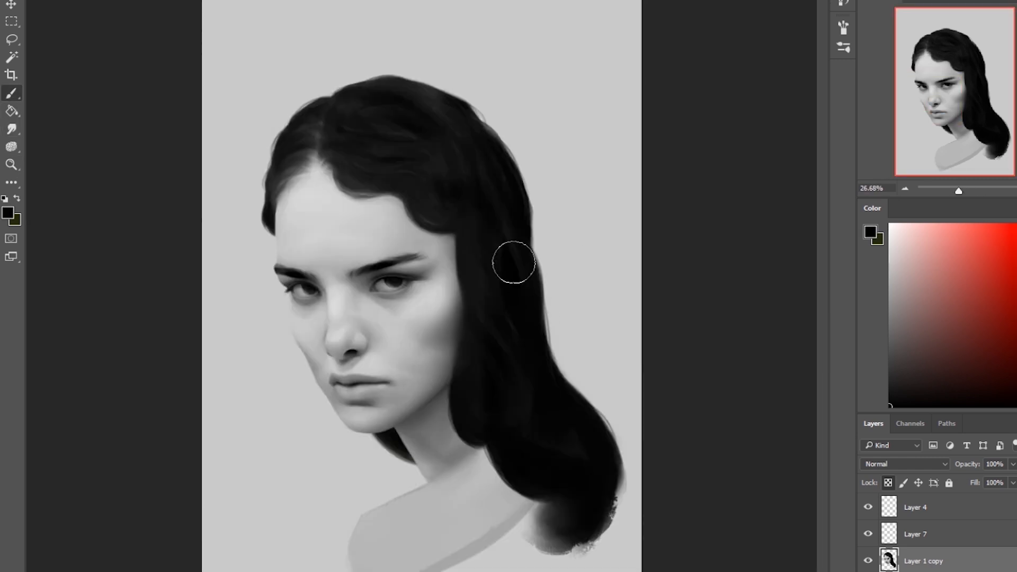
{"action": "left_click_drag", "start_coordinate": [461, 218], "coordinate": [452, 212]}
{"action": "key", "text": "bracketleft"}
{"action": "key", "text": "bracketleft"}
{"action": "key", "text": "bracketleft"}
{"action": "key", "text": "bracketleft"}
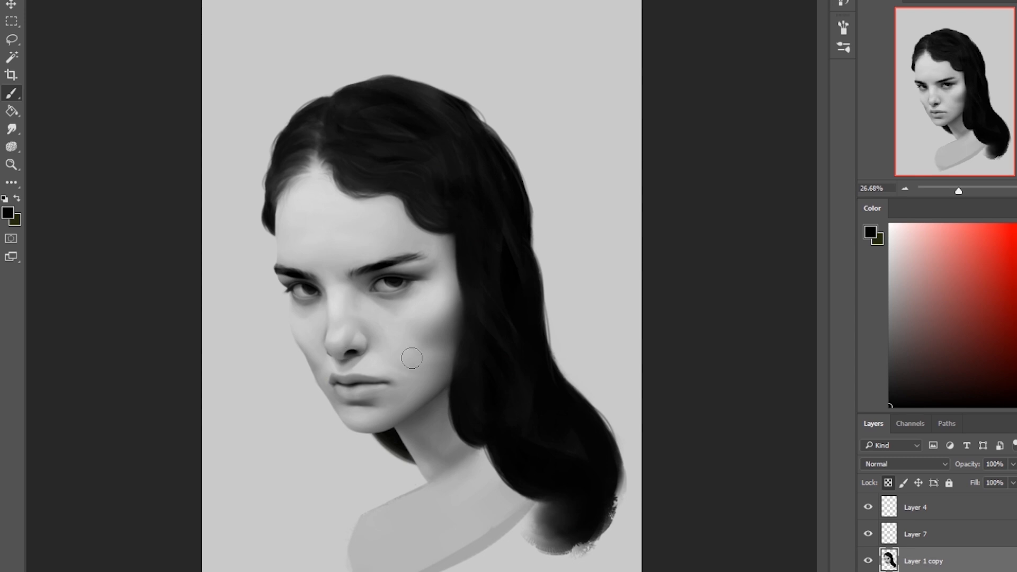
Shade the near corner of the mouth with a tone sampled from the lips and smudge it into the skin.
{"action": "left_click", "coordinate": [924, 571]}
{"action": "left_click", "coordinate": [889, 483]}
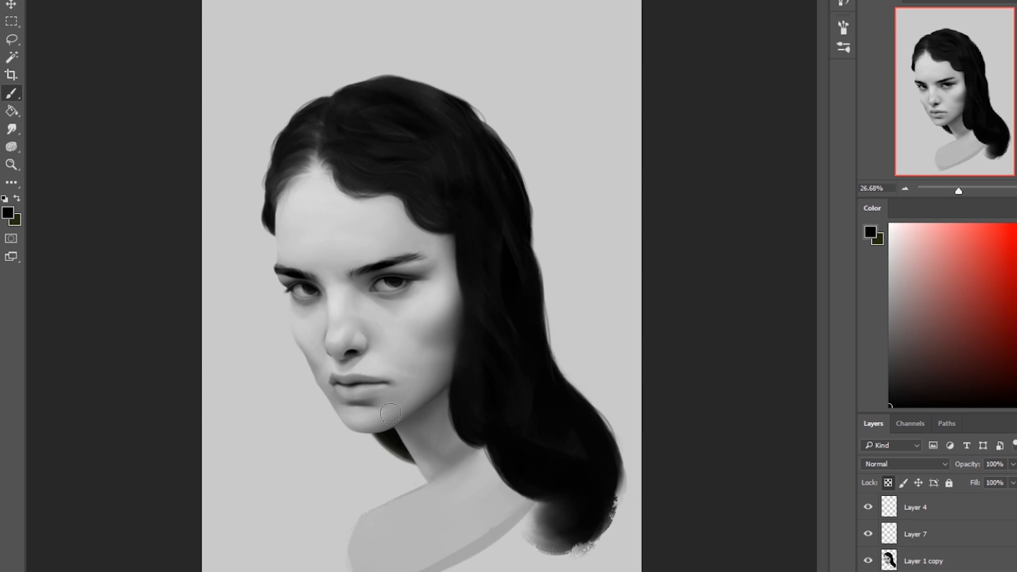
{"action": "left_click", "coordinate": [374, 380], "text": "alt"}
{"action": "left_click", "coordinate": [924, 561]}
{"action": "left_click_drag", "start_coordinate": [394, 378], "coordinate": [444, 379]}
{"action": "left_click", "coordinate": [11, 129]}
{"action": "left_click_drag", "start_coordinate": [485, 410], "coordinate": [514, 417]}
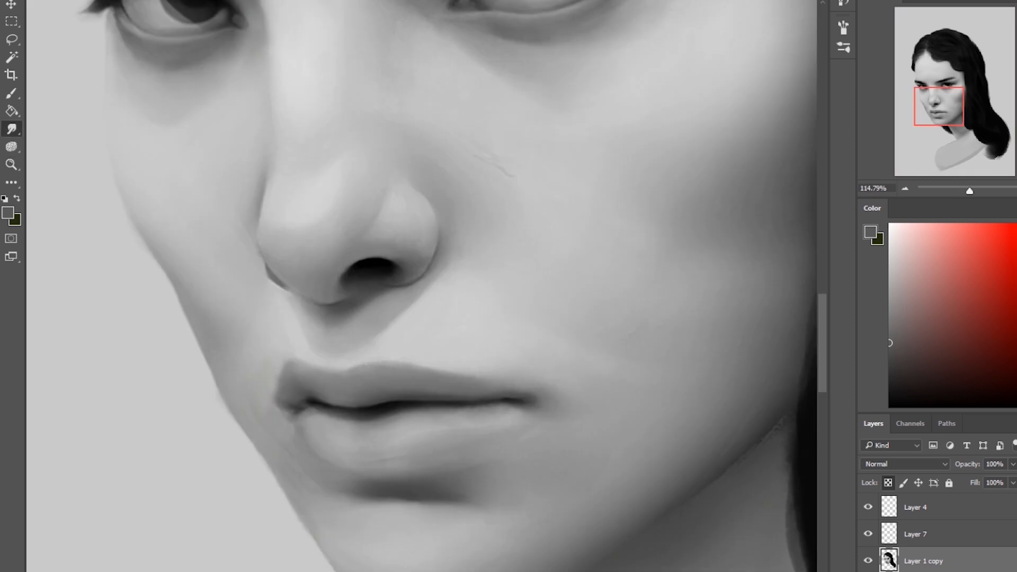
Deepen the shadow between the nose bridge and the near eye with a large dark grey brush.
{"action": "key", "text": "ctrl+0"}
{"action": "key", "text": "ctrl+plus"}
{"action": "key", "text": "ctrl+plus"}
{"action": "key", "text": "b"}
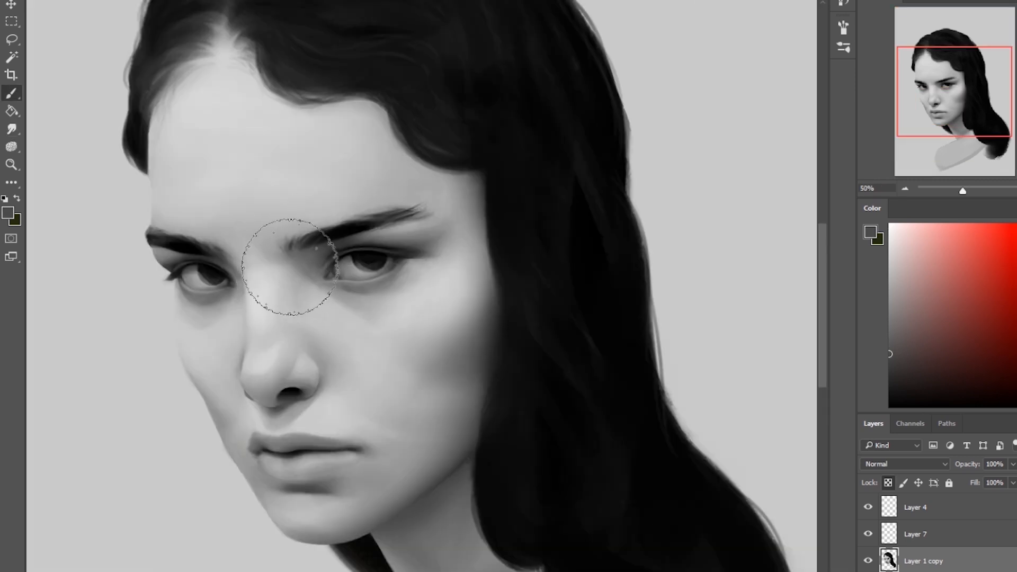
{"action": "left_click_drag", "start_coordinate": [290, 267], "coordinate": [295, 278]}
{"action": "left_click", "coordinate": [11, 131]}
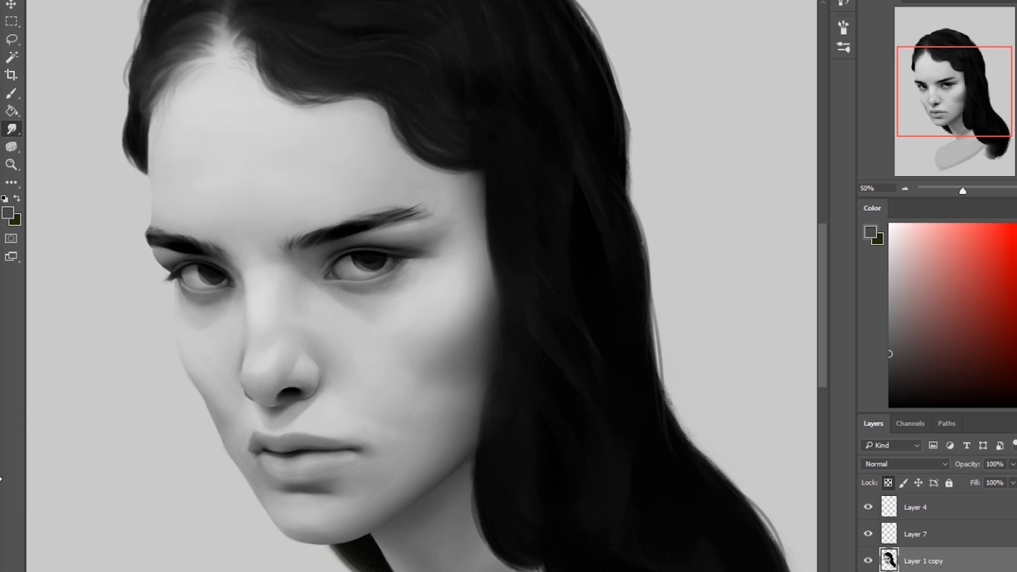
Sample the hair's black and smudge the lower hair near the shoulder.
{"action": "key", "text": "b"}
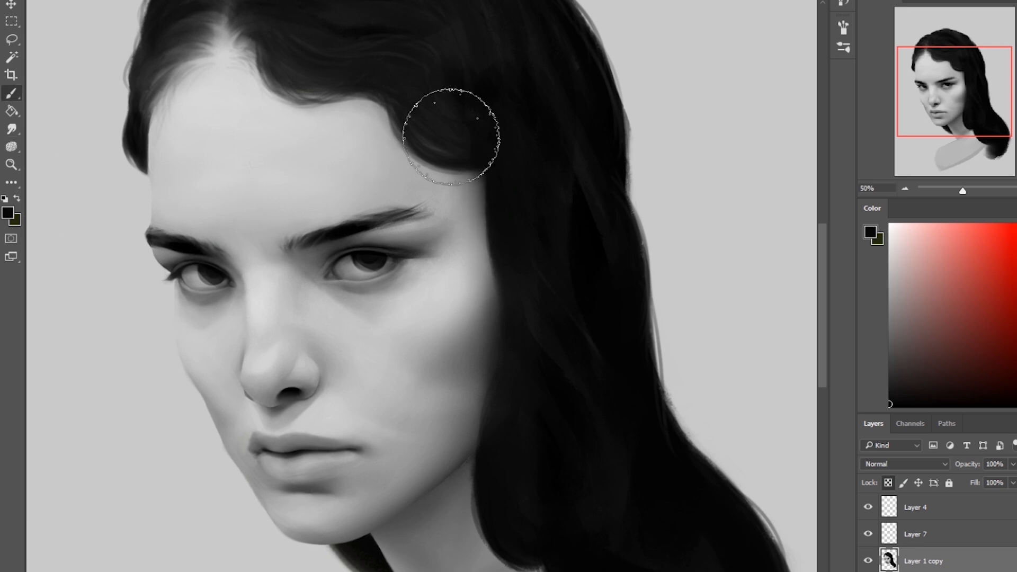
{"action": "key", "text": "ctrl+0"}
{"action": "key", "text": "r"}
{"action": "left_click_drag", "start_coordinate": [487, 446], "coordinate": [503, 467]}
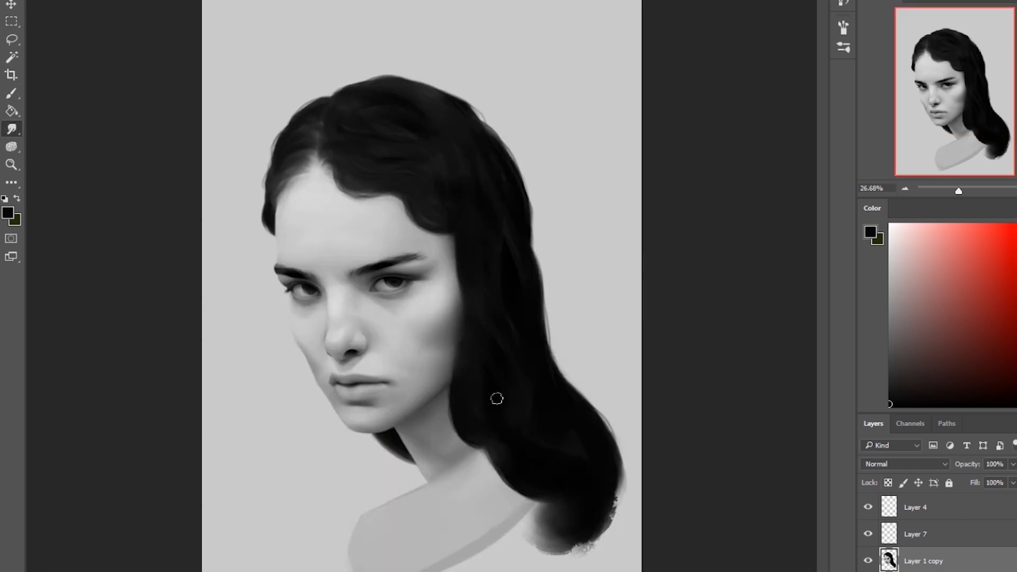
{"action": "left_click", "coordinate": [924, 571]}
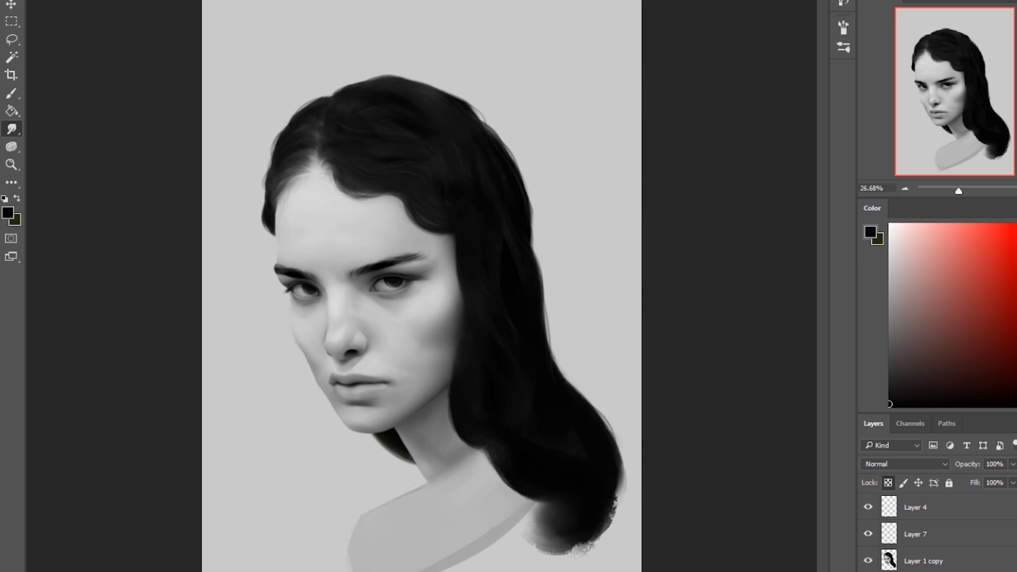
Adjust the shape of the long hair in two Liquify passes.
{"action": "left_click", "coordinate": [477, 229], "text": "ctrl"}
{"action": "key", "text": "b"}
{"action": "key", "text": "ctrl+shift+x"}
{"action": "key", "text": "Return"}
{"action": "key", "text": "ctrl+shift+x"}
{"action": "key", "text": "Return"}
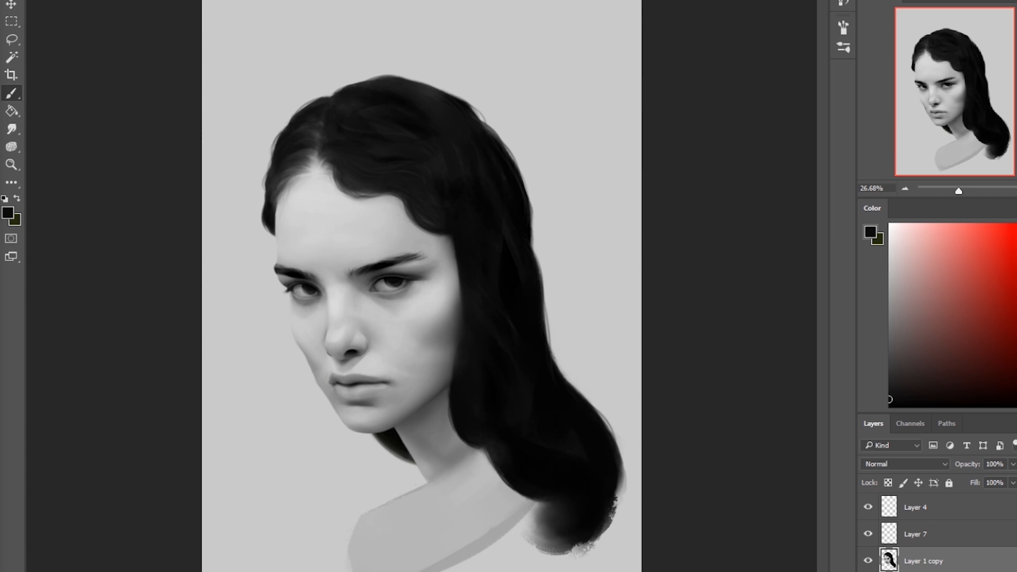
Repaint the inner edge of the long hair from the temple to the neck with a different brush.
{"action": "right_click", "coordinate": [502, 262]}
{"action": "double_click", "coordinate": [506, 368]}
{"action": "left_click_drag", "start_coordinate": [464, 280], "coordinate": [459, 312]}
{"action": "left_click_drag", "start_coordinate": [451, 409], "coordinate": [497, 473]}
{"action": "left_click", "coordinate": [472, 439], "text": "alt"}
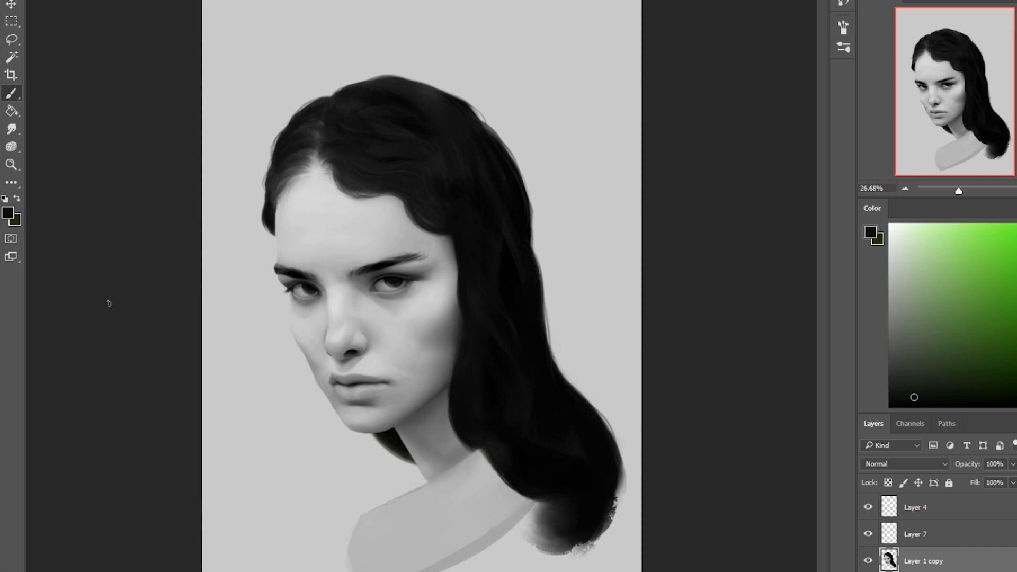
{"action": "left_click_drag", "start_coordinate": [453, 234], "coordinate": [460, 297]}
Paint along the outer contour of the long hair and switch to erasing.
{"action": "left_click_drag", "start_coordinate": [531, 231], "coordinate": [548, 344]}
{"action": "left_click_drag", "start_coordinate": [547, 327], "coordinate": [578, 393]}
{"action": "key", "text": "e"}
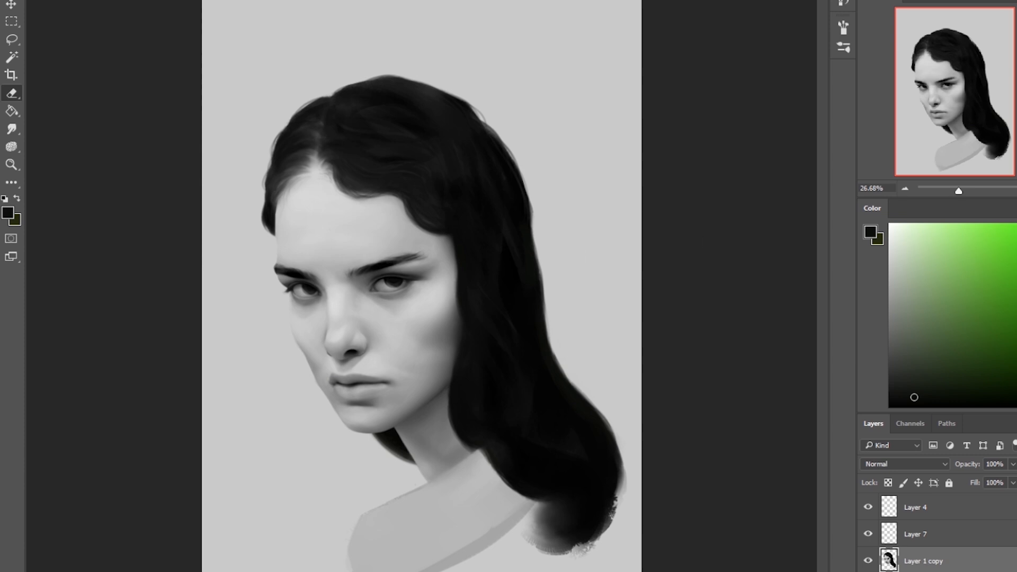
Block in the lower hair mass with a sampled dark grey, extending the tips over the shoulder.
{"action": "key", "text": "b"}
{"action": "left_click", "coordinate": [391, 195], "text": "alt"}
{"action": "left_click_drag", "start_coordinate": [589, 508], "coordinate": [490, 458]}
{"action": "left_click_drag", "start_coordinate": [556, 360], "coordinate": [605, 418]}
{"action": "key", "text": "ctrl+z"}
{"action": "left_click_drag", "start_coordinate": [495, 431], "coordinate": [541, 493]}
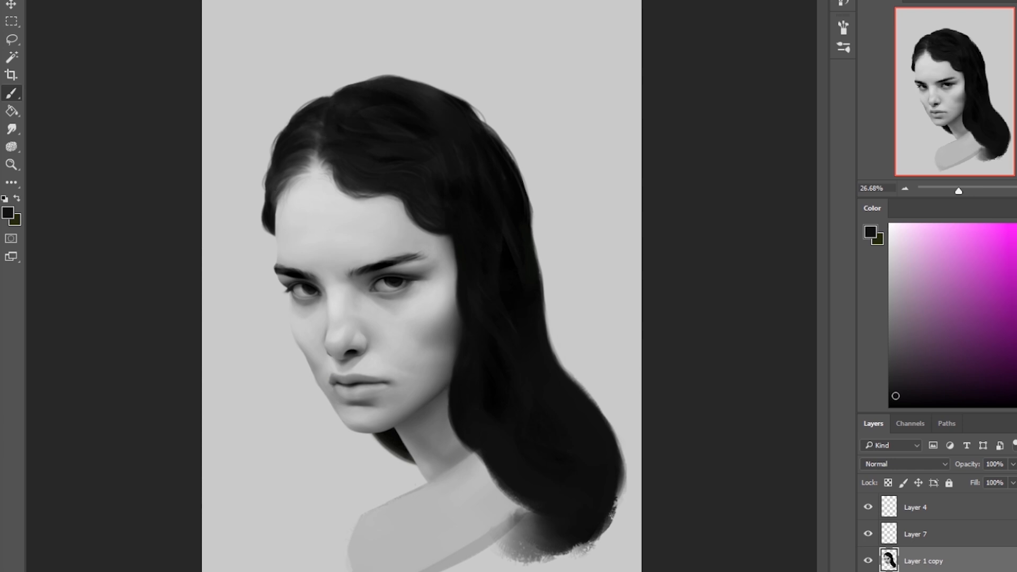
Deepen the lower lengths, crown and back of the hair with broad strokes of sampled black.
{"action": "left_click", "coordinate": [493, 364], "text": "alt"}
{"action": "mouse_move", "coordinate": [567, 493]}
{"action": "left_mouse_down"}
{"action": "mouse_move", "coordinate": [557, 425]}
{"action": "mouse_move", "coordinate": [586, 403]}
{"action": "left_mouse_up"}
{"action": "left_click_drag", "start_coordinate": [510, 321], "coordinate": [534, 375]}
{"action": "left_click_drag", "start_coordinate": [386, 130], "coordinate": [435, 138]}
{"action": "left_click_drag", "start_coordinate": [463, 105], "coordinate": [517, 174]}
{"action": "left_click", "coordinate": [922, 571]}
{"action": "left_click", "coordinate": [12, 129]}
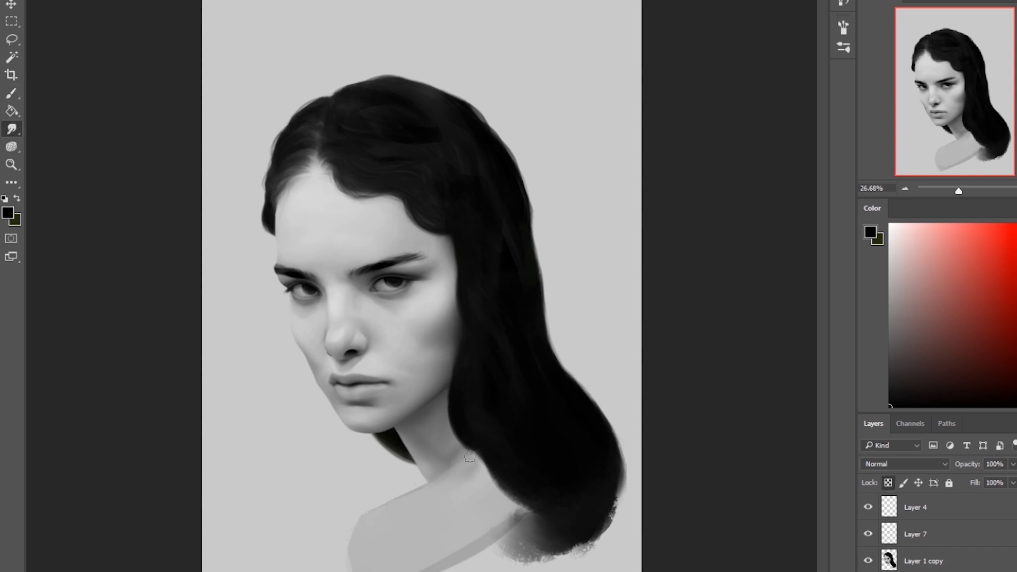
Lighten the upper shoulder with a large light grey brush.
{"action": "key", "text": "b"}
{"action": "key", "text": "x"}
{"action": "left_click_drag", "start_coordinate": [386, 501], "coordinate": [359, 534]}
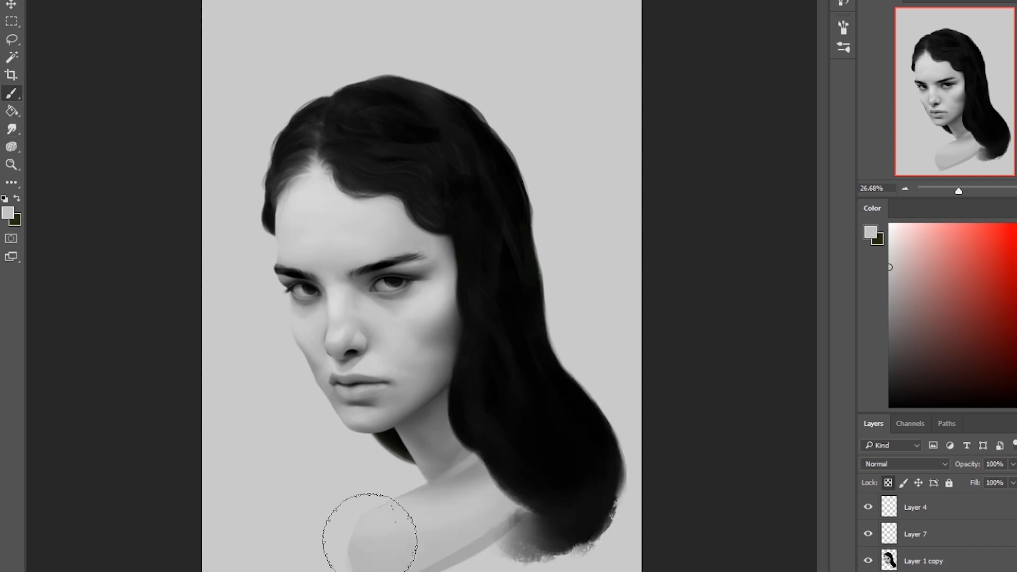
Smooth the neck and shoulder by erasing stray paint and smudging beneath the hair.
{"action": "key", "text": "x"}
{"action": "key", "text": "e"}
{"action": "left_click_drag", "start_coordinate": [470, 466], "coordinate": [461, 437]}
{"action": "left_click", "coordinate": [913, 508]}
{"action": "left_click", "coordinate": [915, 561]}
{"action": "left_click", "coordinate": [12, 129]}
{"action": "left_click_drag", "start_coordinate": [503, 523], "coordinate": [515, 522]}
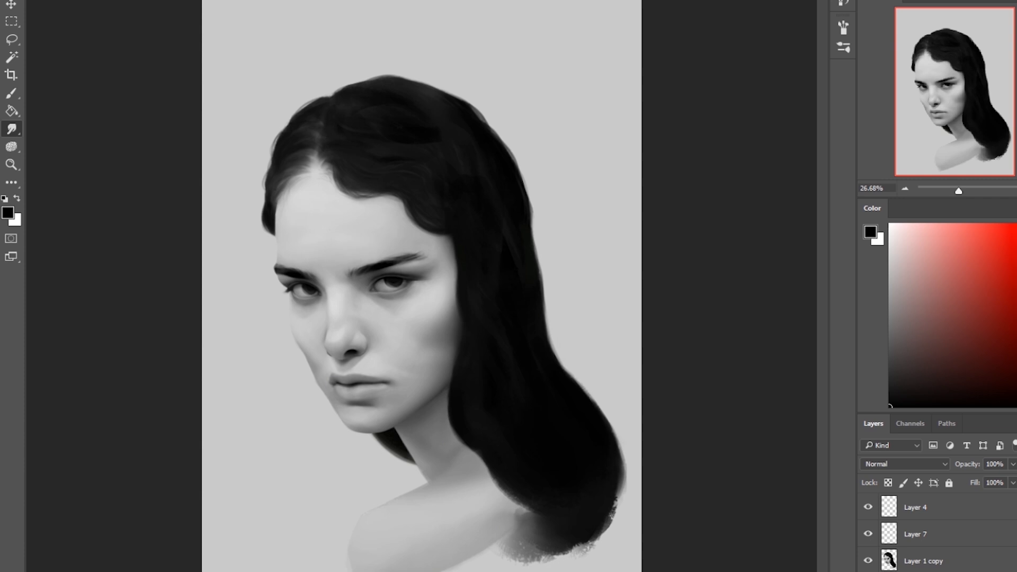
Extend the shoulder's outer contour with light grey sampled from the skin.
{"action": "left_click", "coordinate": [452, 422], "text": "alt"}
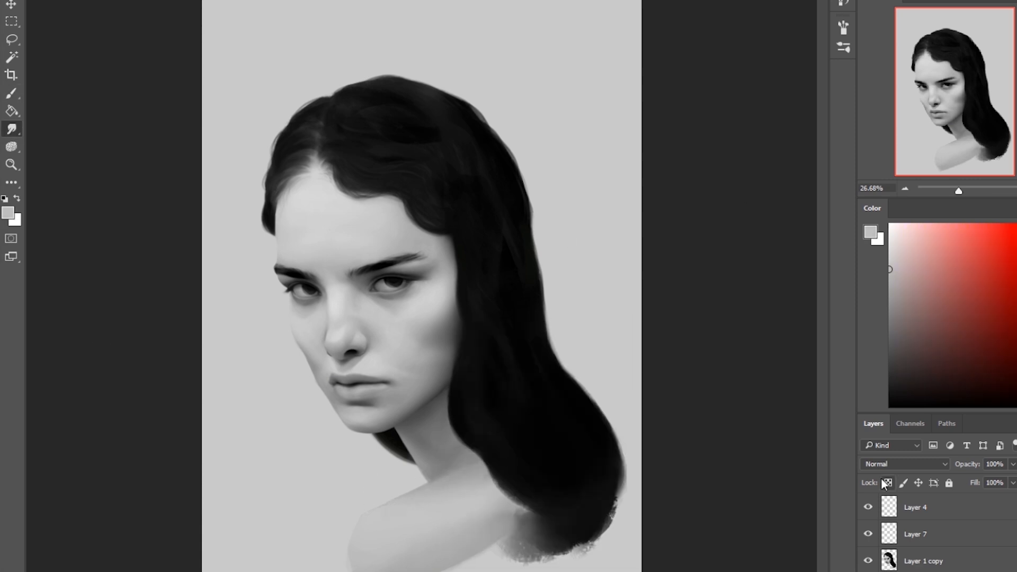
{"action": "key", "text": "b"}
{"action": "left_click", "coordinate": [402, 570], "text": "alt"}
{"action": "mouse_move", "coordinate": [354, 532]}
{"action": "left_mouse_down"}
{"action": "mouse_move", "coordinate": [342, 568]}
{"action": "mouse_move", "coordinate": [380, 537]}
{"action": "left_mouse_up"}
{"action": "left_click", "coordinate": [470, 504], "text": "alt"}
{"action": "key", "text": "e"}
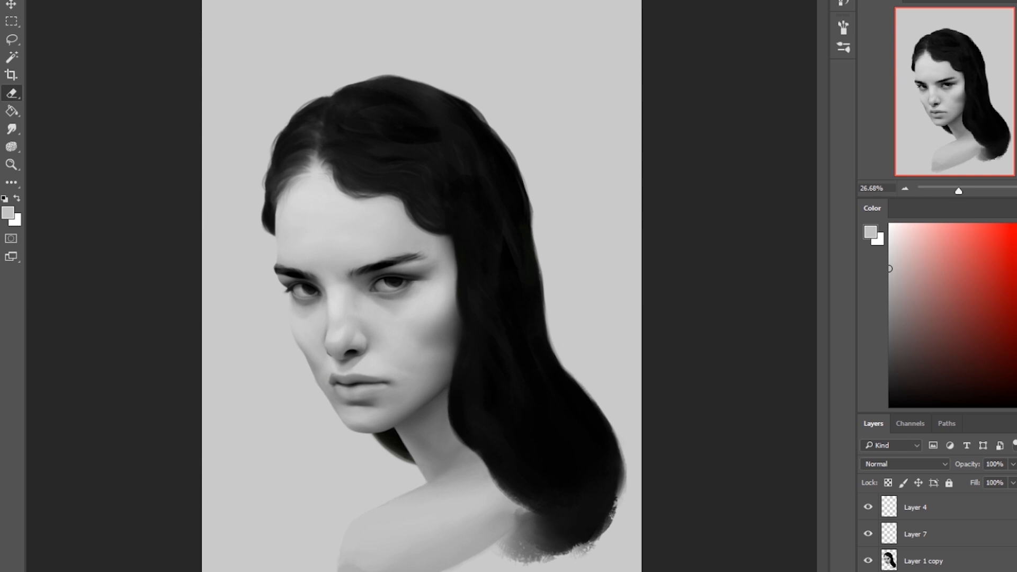
Try a stroke of black sampled from the hair across the shoulder with a different brush.
{"action": "left_click", "coordinate": [925, 561]}
{"action": "key", "text": "b"}
{"action": "right_click", "coordinate": [537, 321]}
{"action": "left_click", "coordinate": [624, 494]}
{"action": "left_click", "coordinate": [573, 434], "text": "alt"}
{"action": "left_click", "coordinate": [540, 456], "text": "alt"}
{"action": "left_click_drag", "start_coordinate": [496, 490], "coordinate": [415, 477]}
{"action": "key", "text": "ctrl+z"}
Smudge the hair's edge into the shoulder and enlarge the smudge brush.
{"action": "key", "text": "r"}
{"action": "mouse_move", "coordinate": [509, 501]}
{"action": "left_mouse_down"}
{"action": "mouse_move", "coordinate": [491, 474]}
{"action": "mouse_move", "coordinate": [526, 508]}
{"action": "left_mouse_up"}
{"action": "key", "text": "bracketright"}
{"action": "key", "text": "bracketright"}
{"action": "key", "text": "bracketright"}
{"action": "key", "text": "bracketright"}
{"action": "left_click", "coordinate": [925, 571]}
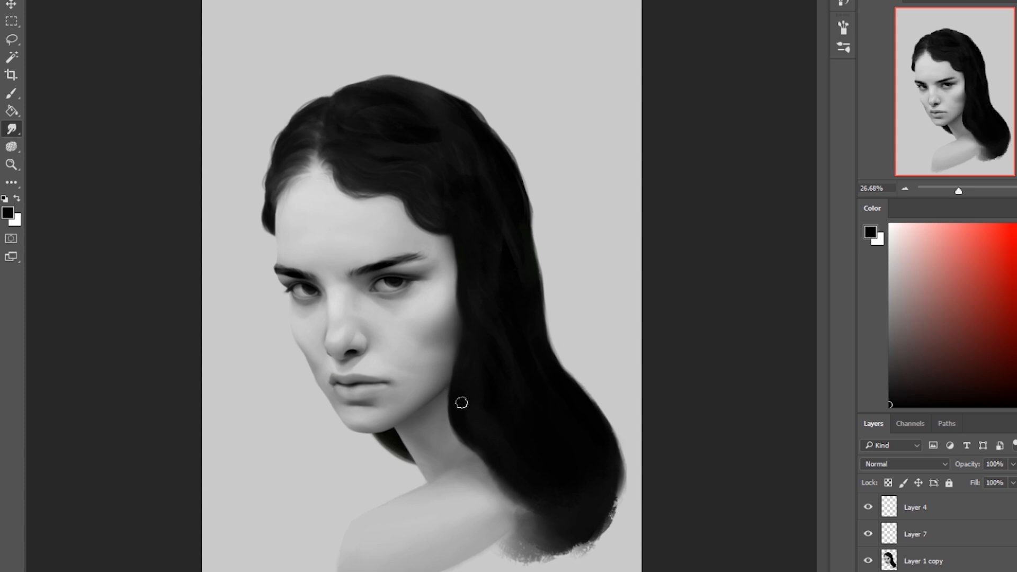
Paint a dark curved lock falling along the neck and fill out the hair's lower outer edge.
{"action": "left_click", "coordinate": [924, 562]}
{"action": "left_click_drag", "start_coordinate": [455, 430], "coordinate": [483, 458]}
{"action": "mouse_move", "coordinate": [620, 488]}
{"action": "left_mouse_down"}
{"action": "mouse_move", "coordinate": [608, 520]}
{"action": "mouse_move", "coordinate": [616, 513]}
{"action": "left_mouse_up"}
{"action": "left_click_drag", "start_coordinate": [455, 406], "coordinate": [480, 474]}
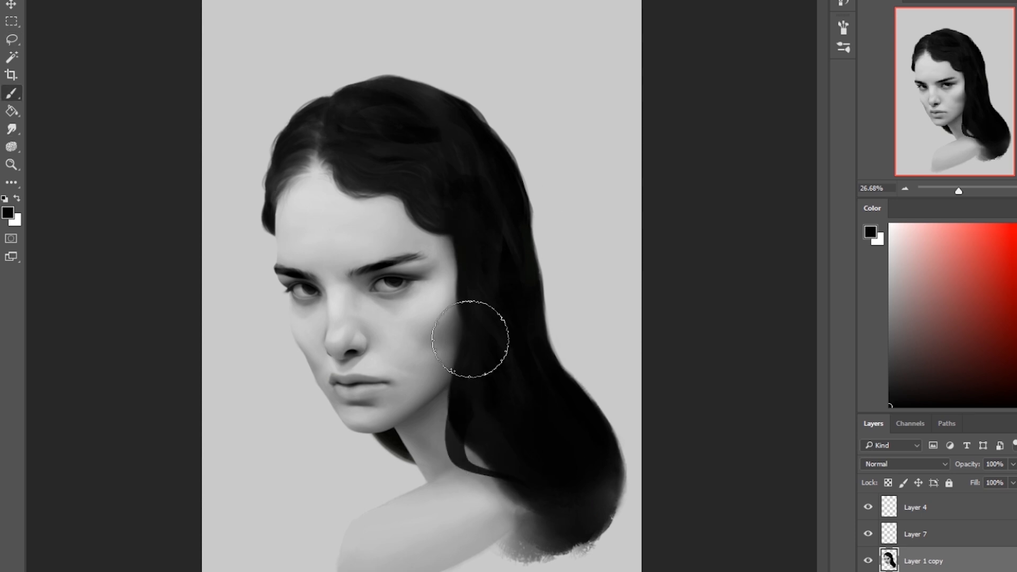
{"action": "key", "text": "r"}
{"action": "left_click_drag", "start_coordinate": [449, 434], "coordinate": [506, 465]}
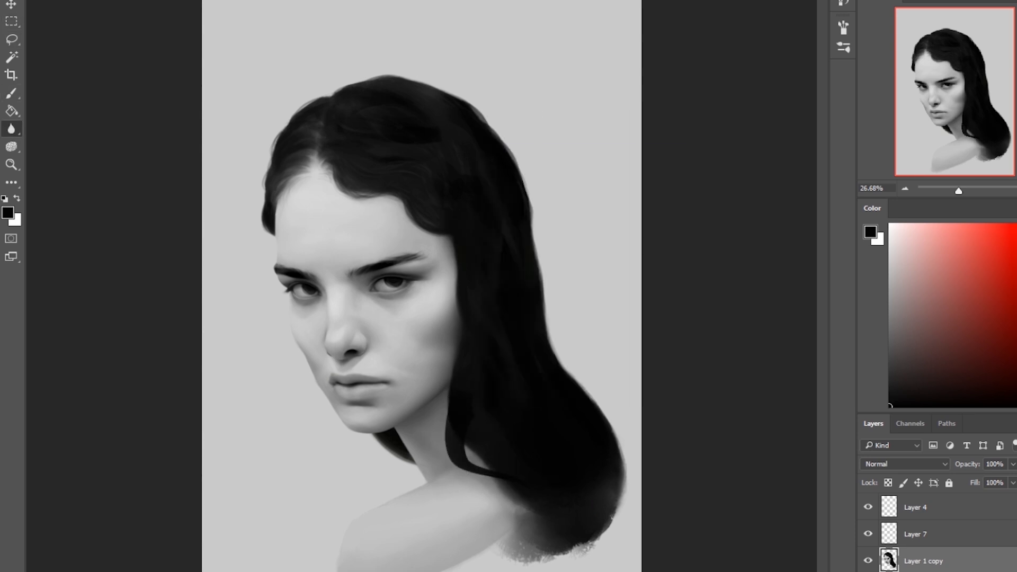
Fill in the lock beside the neck and carry its dark strands down over the shoulder.
{"action": "key", "text": "b"}
{"action": "right_click", "coordinate": [463, 457]}
{"action": "left_click_drag", "start_coordinate": [454, 399], "coordinate": [448, 443]}
{"action": "mouse_move", "coordinate": [459, 469]}
{"action": "left_mouse_down"}
{"action": "mouse_move", "coordinate": [523, 510]}
{"action": "mouse_move", "coordinate": [539, 539]}
{"action": "left_mouse_up"}
{"action": "mouse_move", "coordinate": [468, 458]}
{"action": "left_mouse_down"}
{"action": "mouse_move", "coordinate": [490, 469]}
{"action": "mouse_move", "coordinate": [485, 461]}
{"action": "mouse_move", "coordinate": [517, 459]}
{"action": "left_mouse_up"}
{"action": "left_click_drag", "start_coordinate": [445, 439], "coordinate": [451, 444]}
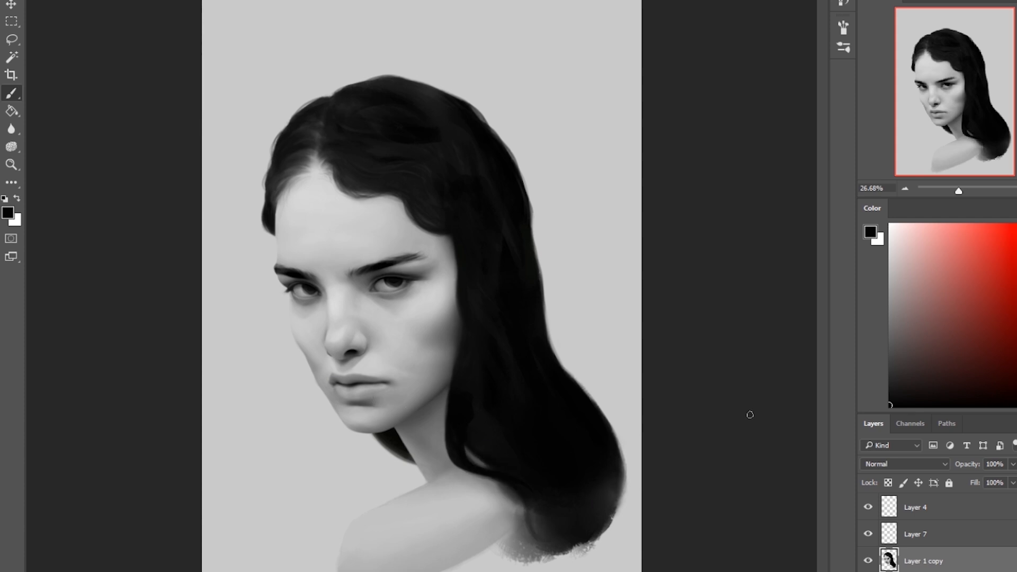
Sample a dark hair tone and smudge the lower curve of the neck lock.
{"action": "left_click", "coordinate": [490, 431], "text": "alt"}
{"action": "key", "text": "r"}
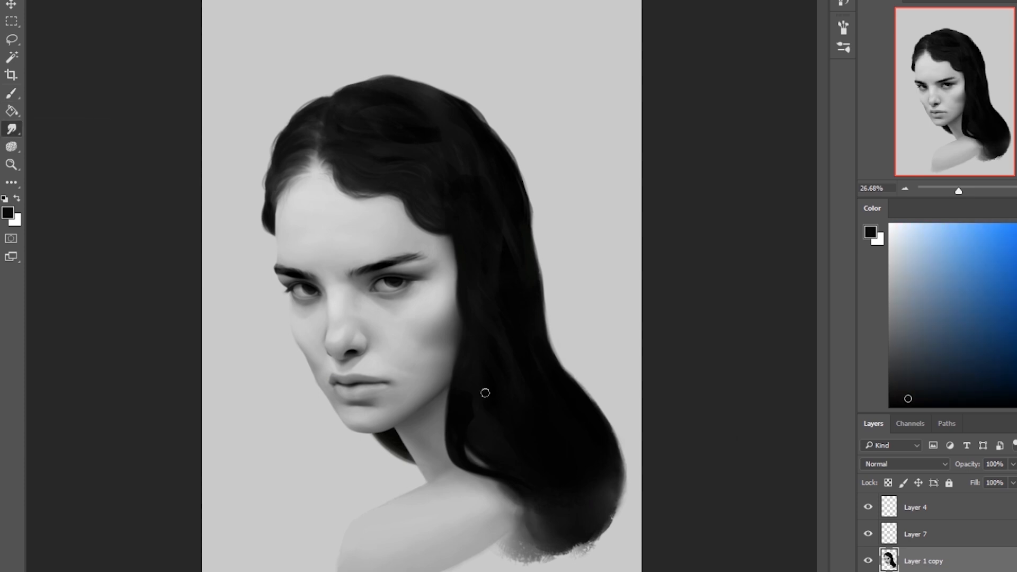
{"action": "left_click_drag", "start_coordinate": [466, 465], "coordinate": [474, 472]}
{"action": "key", "text": "b"}
{"action": "right_click", "coordinate": [488, 472]}
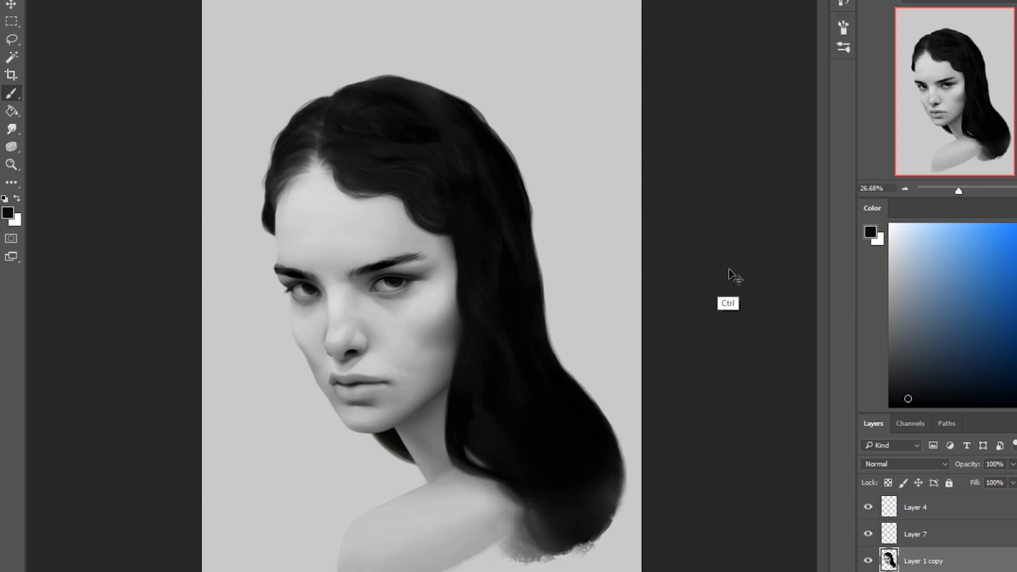
Flip the portrait horizontally and push the hair's outline outward at the crown and back with Liquify.
{"action": "left_click", "coordinate": [732, 272]}
{"action": "key", "text": "F2"}
{"action": "right_click", "coordinate": [511, 371]}
{"action": "double_click", "coordinate": [550, 452]}
{"action": "left_click", "coordinate": [395, 245], "text": "alt"}
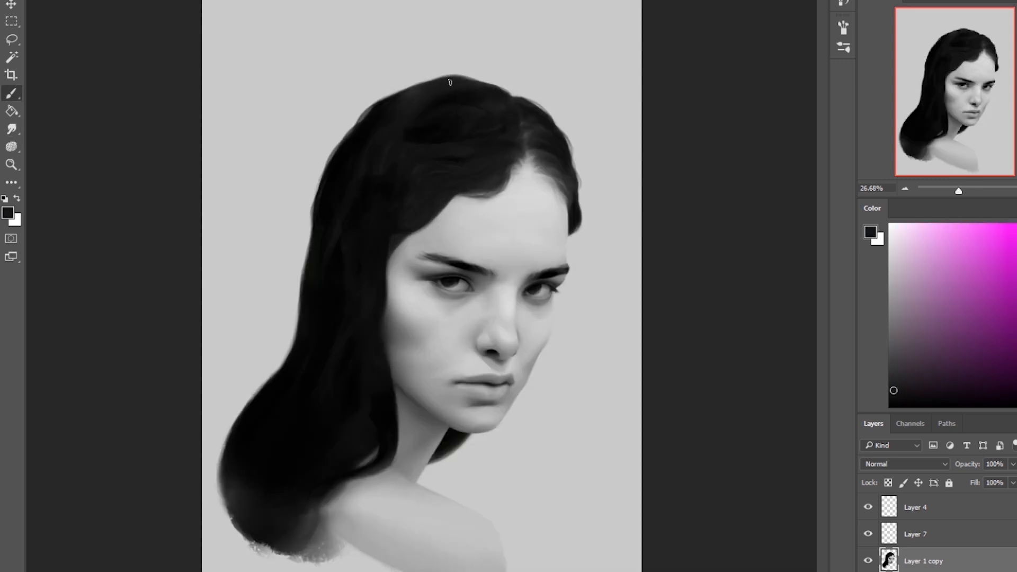
{"action": "key", "text": "ctrl+shift+x"}
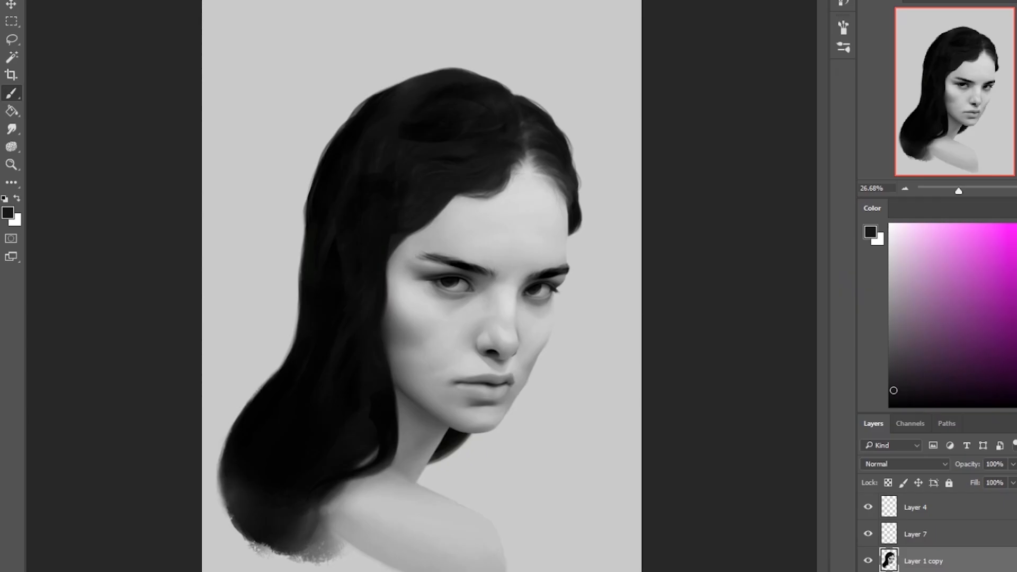
Flip the portrait horizontally and lasso a long strip along the hair's back edge from the crown downward.
{"action": "key", "text": "l"}
{"action": "mouse_move", "coordinate": [295, 245]}
{"action": "left_mouse_down"}
{"action": "mouse_move", "coordinate": [318, 318]}
{"action": "mouse_move", "coordinate": [286, 255]}
{"action": "left_mouse_up"}
{"action": "key", "text": "F2"}
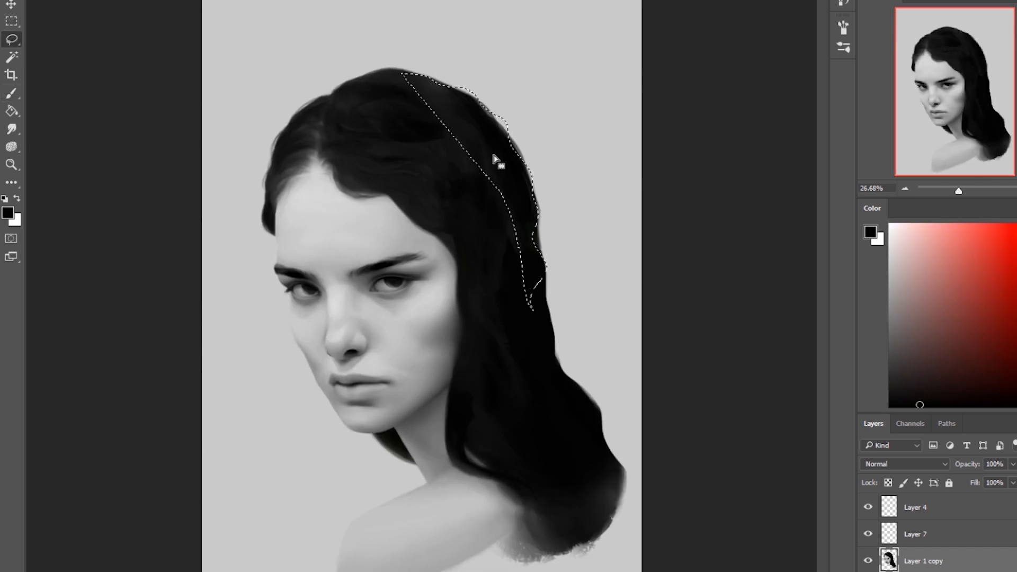
Sample a dark hair tone and paint along the crown and upper back of the head to round the hair's outline.
{"action": "scroll", "coordinate": [430, 244], "scroll_direction": "down", "scroll_amount": 4}
{"action": "left_click", "coordinate": [429, 244], "text": "alt"}
{"action": "left_click_drag", "start_coordinate": [401, 234], "coordinate": [417, 231]}
{"action": "key", "text": "ctrl+z"}
{"action": "key", "text": "ctrl+0"}
{"action": "left_click_drag", "start_coordinate": [367, 73], "coordinate": [401, 67]}
{"action": "mouse_move", "coordinate": [414, 72]}
{"action": "left_mouse_down"}
{"action": "mouse_move", "coordinate": [453, 86]}
{"action": "mouse_move", "coordinate": [524, 161]}
{"action": "left_mouse_up"}
Extend the hair's outer edge down the back with dark strokes and touch up the strands above the temple.
{"action": "left_click_drag", "start_coordinate": [525, 163], "coordinate": [550, 285]}
{"action": "key", "text": "ctrl+z"}
{"action": "left_click_drag", "start_coordinate": [542, 240], "coordinate": [549, 290]}
{"action": "left_click_drag", "start_coordinate": [548, 278], "coordinate": [557, 347]}
{"action": "left_click_drag", "start_coordinate": [539, 224], "coordinate": [547, 271]}
{"action": "left_click_drag", "start_coordinate": [417, 223], "coordinate": [397, 206]}
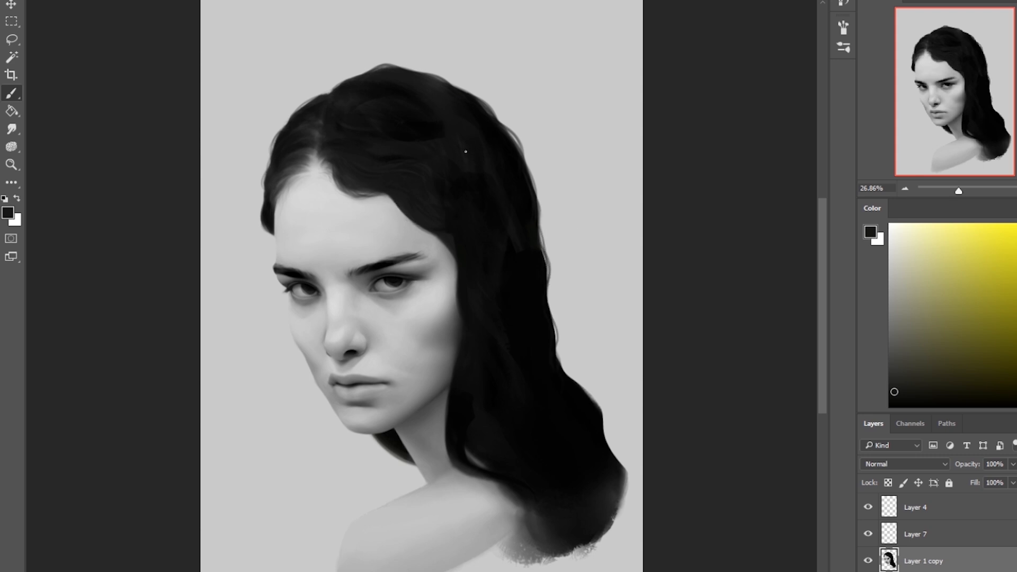
Copy the entire merged portrait into a new layer above Layer 4.
{"action": "scroll", "coordinate": [927, 545], "scroll_direction": "down", "scroll_amount": 3}
{"action": "key", "text": "ctrl+a"}
{"action": "left_click", "coordinate": [844, 4]}
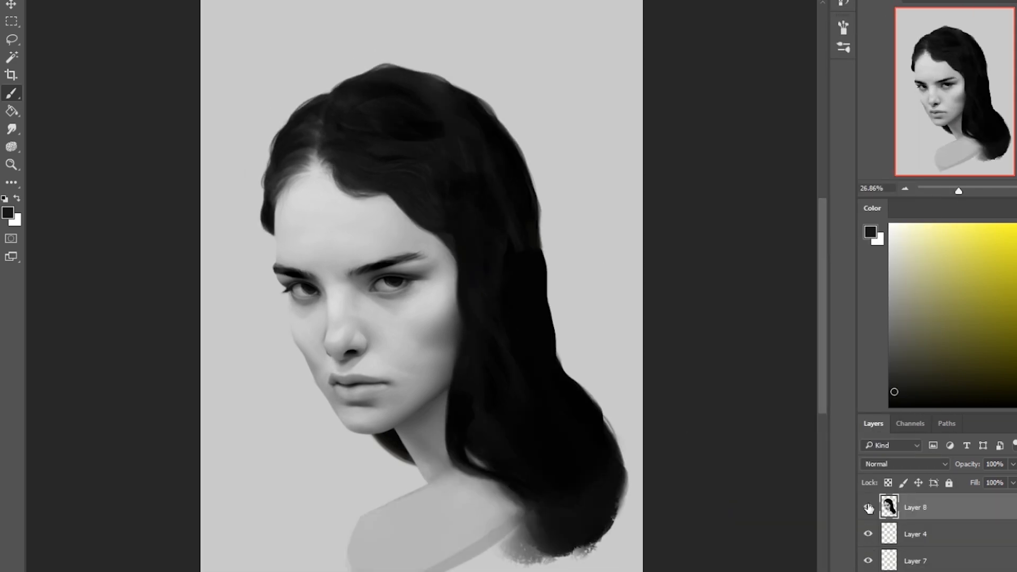
{"action": "right_click", "coordinate": [907, 508]}
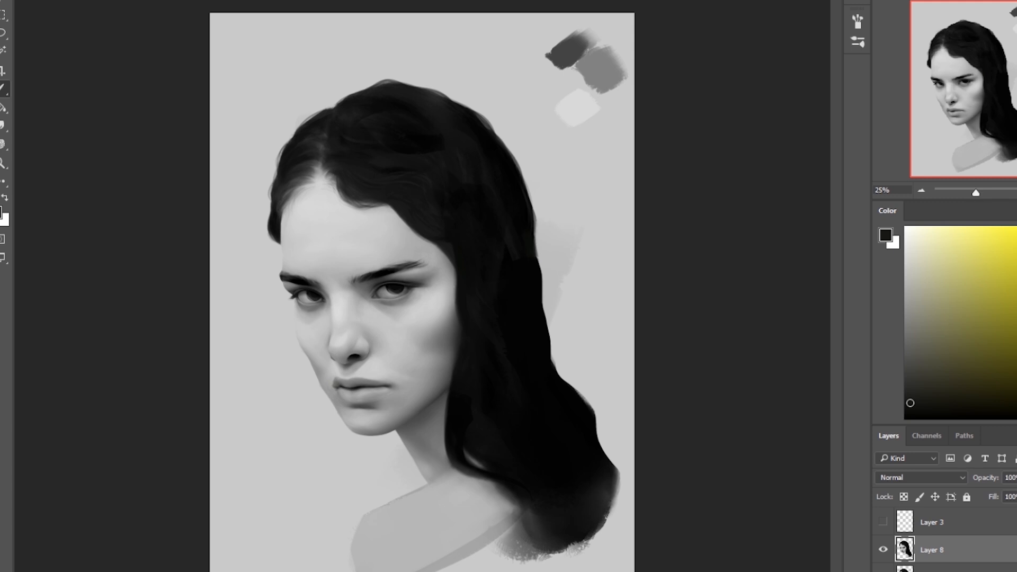
Delete the layer beneath Layer 8 to clear the gray swatches from the background.
{"action": "key", "text": "alt+Tab"}
{"action": "key", "text": "alt+Tab"}
{"action": "key", "text": "alt+Tab"}
{"action": "key", "text": "alt+Tab"}
{"action": "left_click", "coordinate": [902, 568]}
{"action": "key", "text": "Delete"}
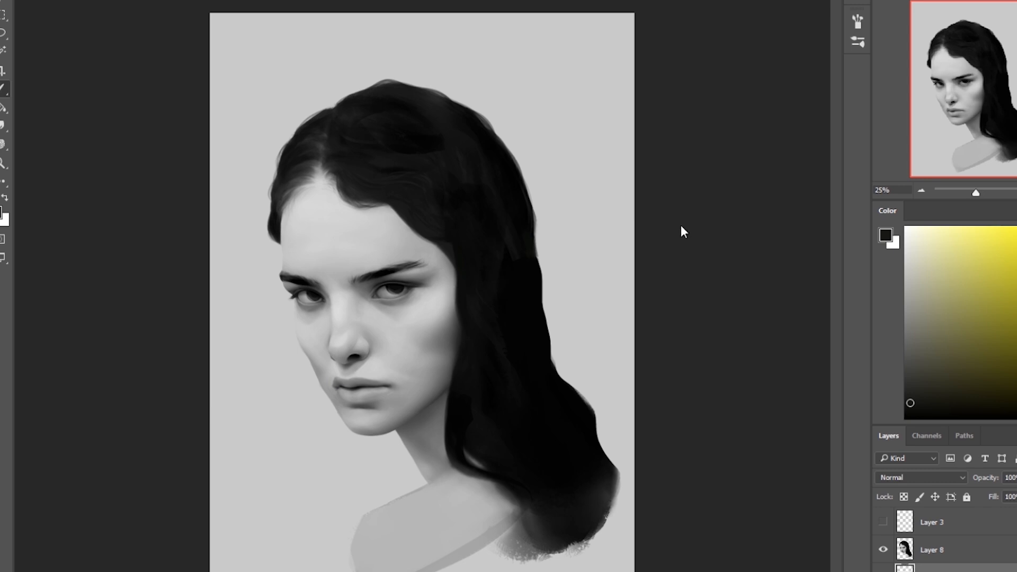
On Layer 8, sample a dark hair tone and fill out the hair's outline from the crown down the back.
{"action": "left_click", "coordinate": [932, 550]}
{"action": "left_click", "coordinate": [469, 109], "text": "alt"}
{"action": "left_click_drag", "start_coordinate": [480, 116], "coordinate": [518, 165]}
{"action": "left_click_drag", "start_coordinate": [528, 221], "coordinate": [546, 347]}
{"action": "left_click_drag", "start_coordinate": [551, 340], "coordinate": [582, 409]}
{"action": "left_click_drag", "start_coordinate": [546, 313], "coordinate": [566, 374]}
{"action": "mouse_move", "coordinate": [395, 82]}
{"action": "left_mouse_down"}
{"action": "mouse_move", "coordinate": [349, 96]}
{"action": "mouse_move", "coordinate": [444, 98]}
{"action": "left_mouse_up"}
{"action": "left_click", "coordinate": [451, 256], "text": "alt"}
{"action": "key", "text": "z"}
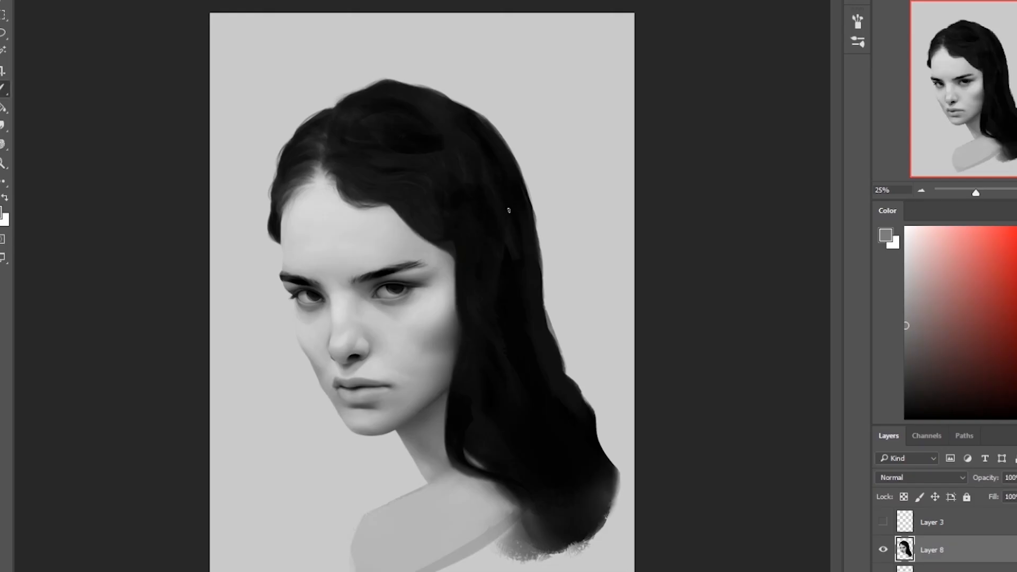
Resample dark tones and smooth the hair's outer contour along the back, the lower curl and the crown.
{"action": "key", "text": "b"}
{"action": "left_click", "coordinate": [556, 345], "text": "alt"}
{"action": "left_click_drag", "start_coordinate": [607, 446], "coordinate": [619, 486]}
{"action": "left_click_drag", "start_coordinate": [543, 235], "coordinate": [562, 350]}
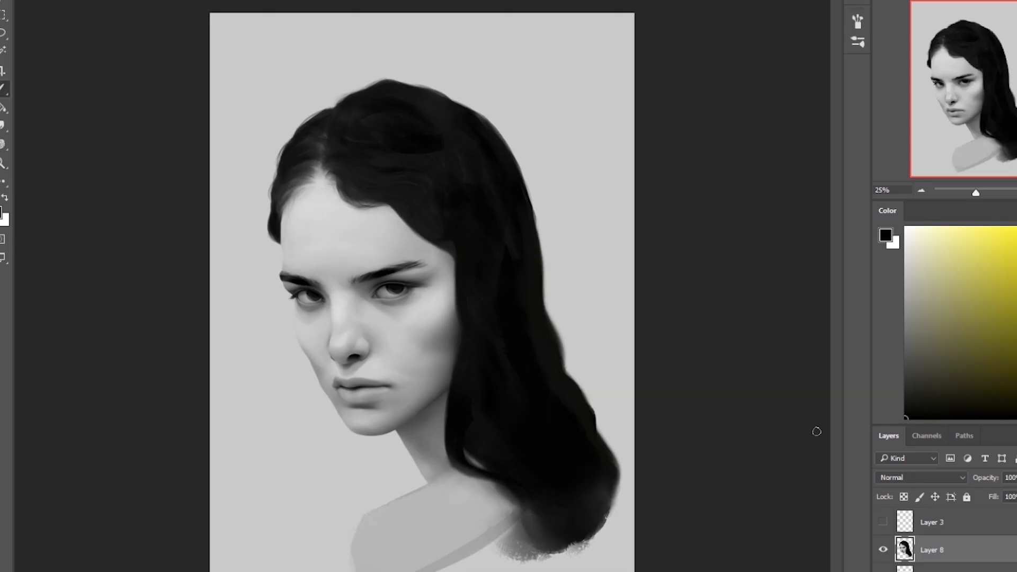
{"action": "left_click", "coordinate": [546, 281], "text": "alt"}
{"action": "left_click_drag", "start_coordinate": [547, 273], "coordinate": [589, 406]}
{"action": "left_click_drag", "start_coordinate": [600, 426], "coordinate": [620, 488]}
{"action": "left_click_drag", "start_coordinate": [388, 83], "coordinate": [337, 109]}
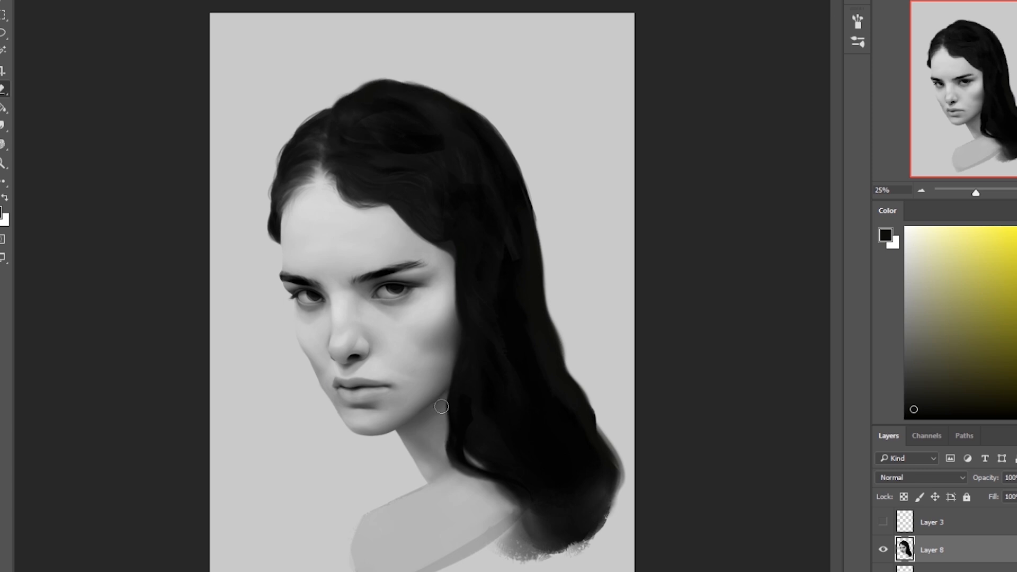
Sample neck and dark hair tones to refine the edge of the lock beside the neck.
{"action": "left_click", "coordinate": [441, 418], "text": "alt"}
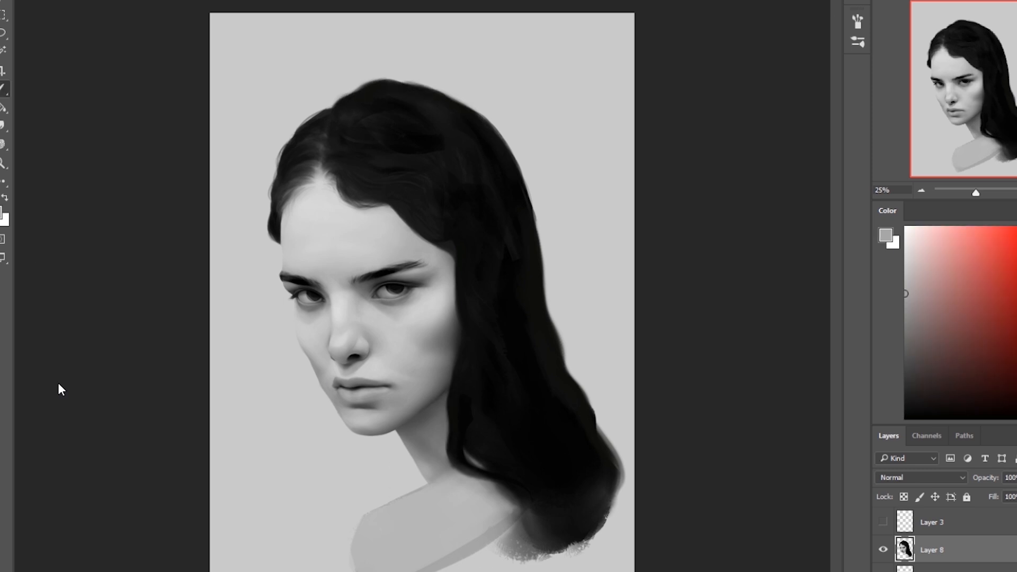
{"action": "left_click", "coordinate": [507, 365], "text": "alt"}
{"action": "left_click", "coordinate": [480, 488], "text": "alt"}
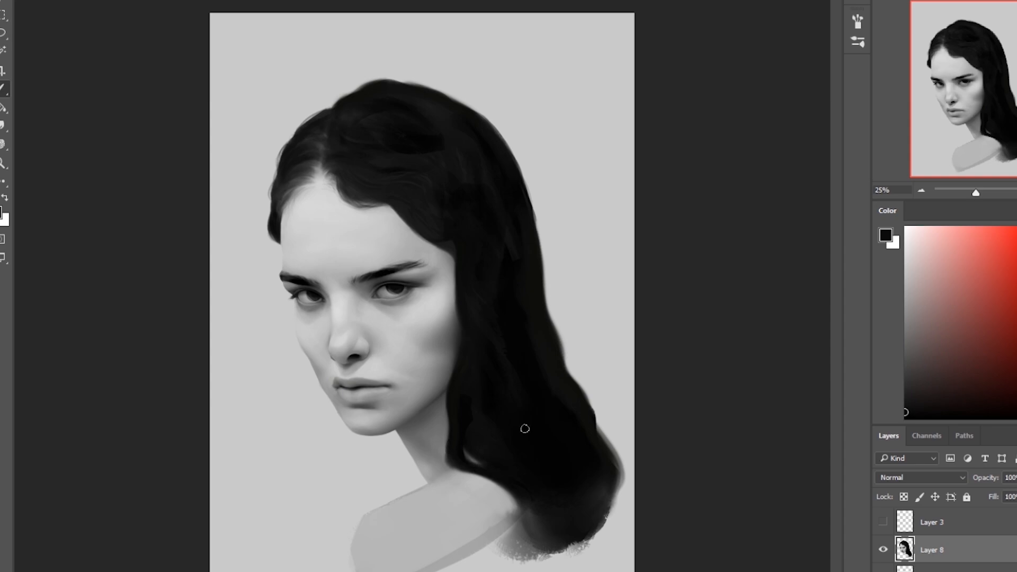